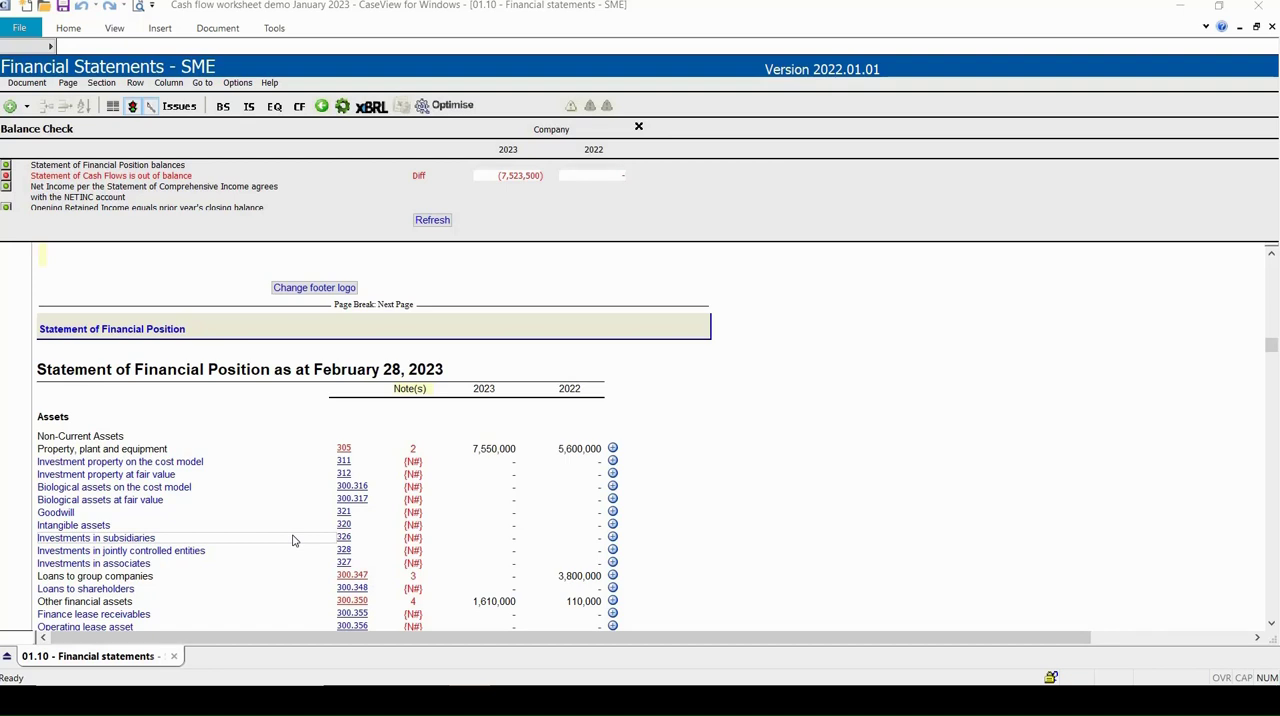
Open the property, plant and equipment note from the Statement of Financial Position and review its 2023 reconciliation.
{"action": "left_click", "coordinate": [414, 452]}
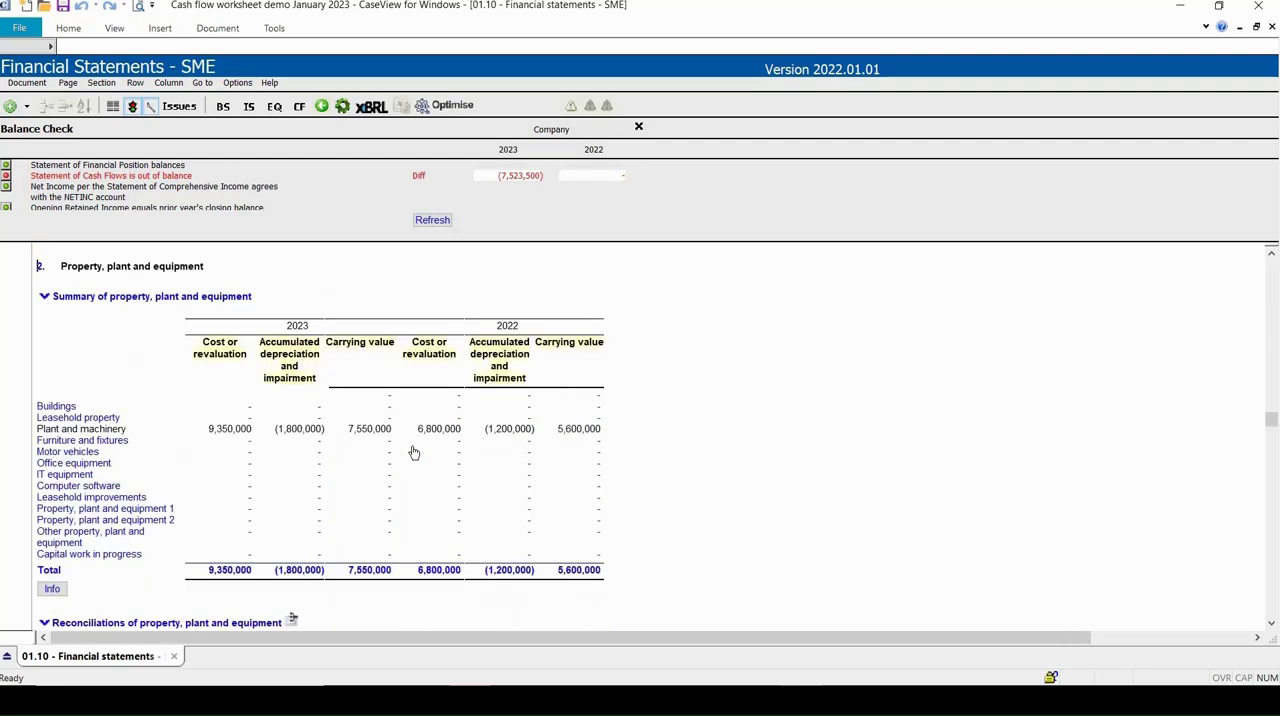
{"action": "scroll", "coordinate": [414, 452], "scroll_direction": "down", "scroll_amount": 6}
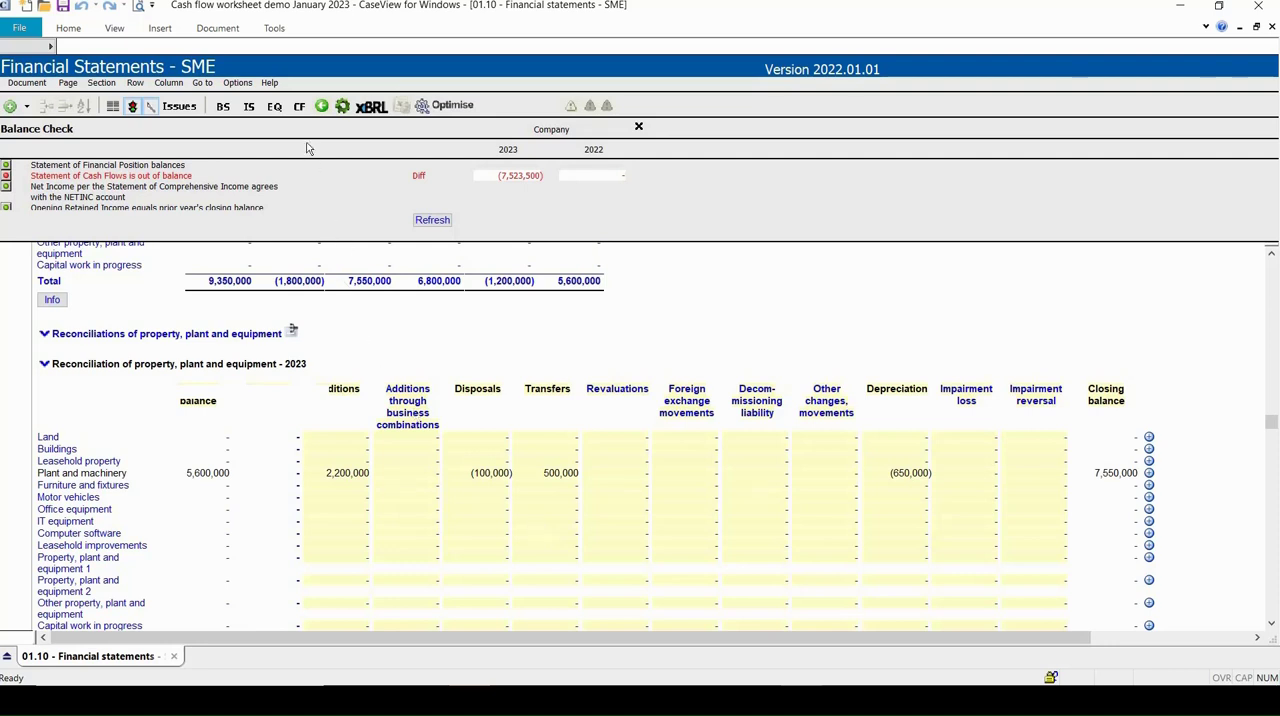
Go to the Statement of Cash Flows and refresh its 2023 figures.
{"action": "left_click", "coordinate": [299, 107]}
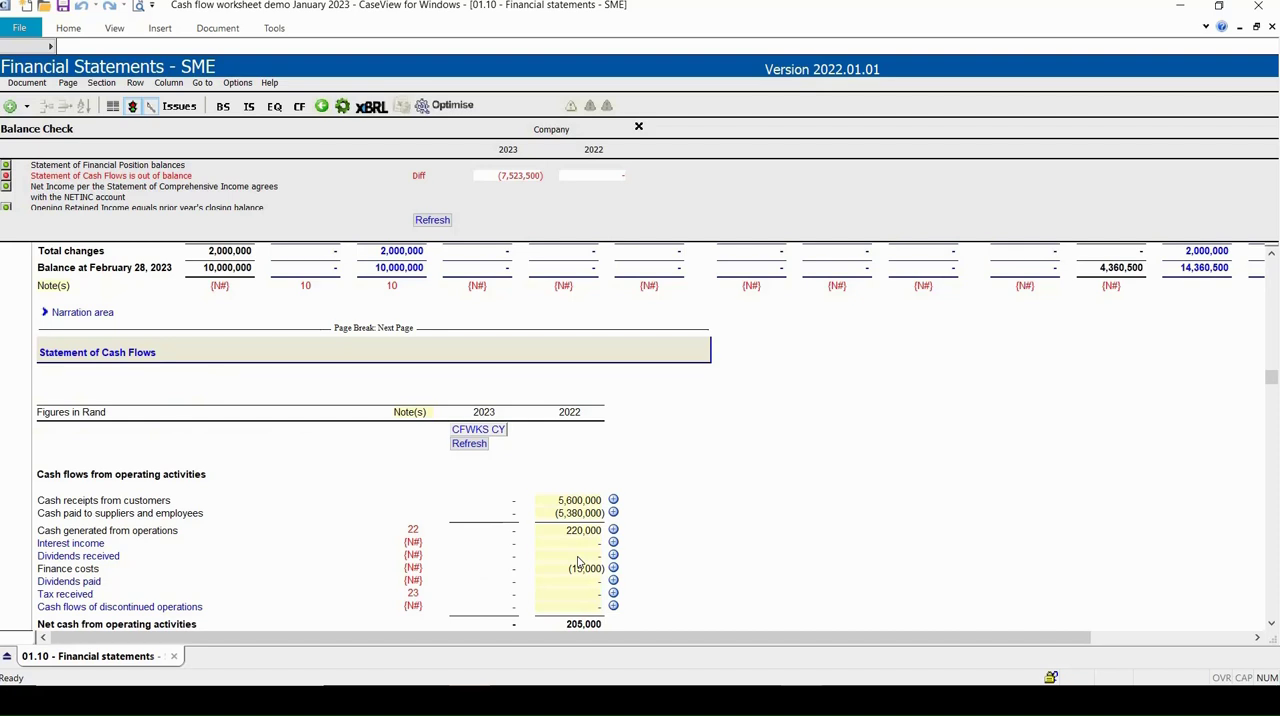
{"action": "scroll", "coordinate": [578, 562], "scroll_direction": "down", "scroll_amount": 1}
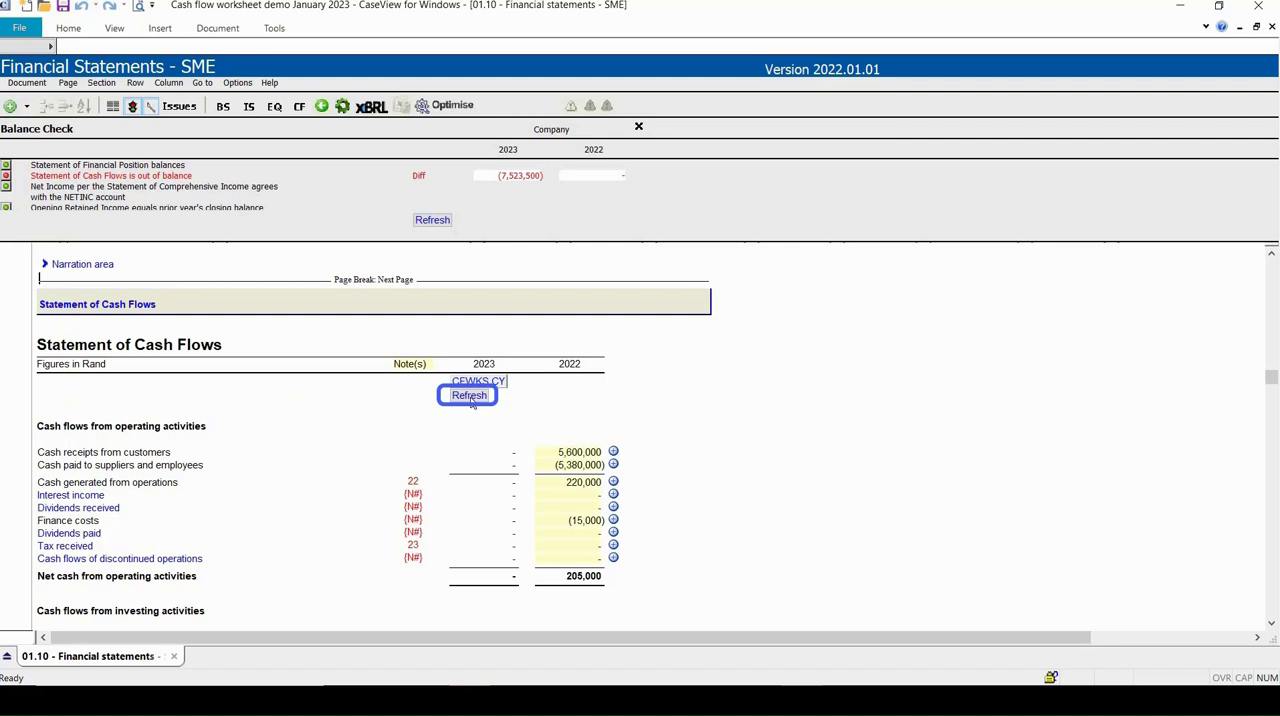
{"action": "left_click", "coordinate": [469, 396]}
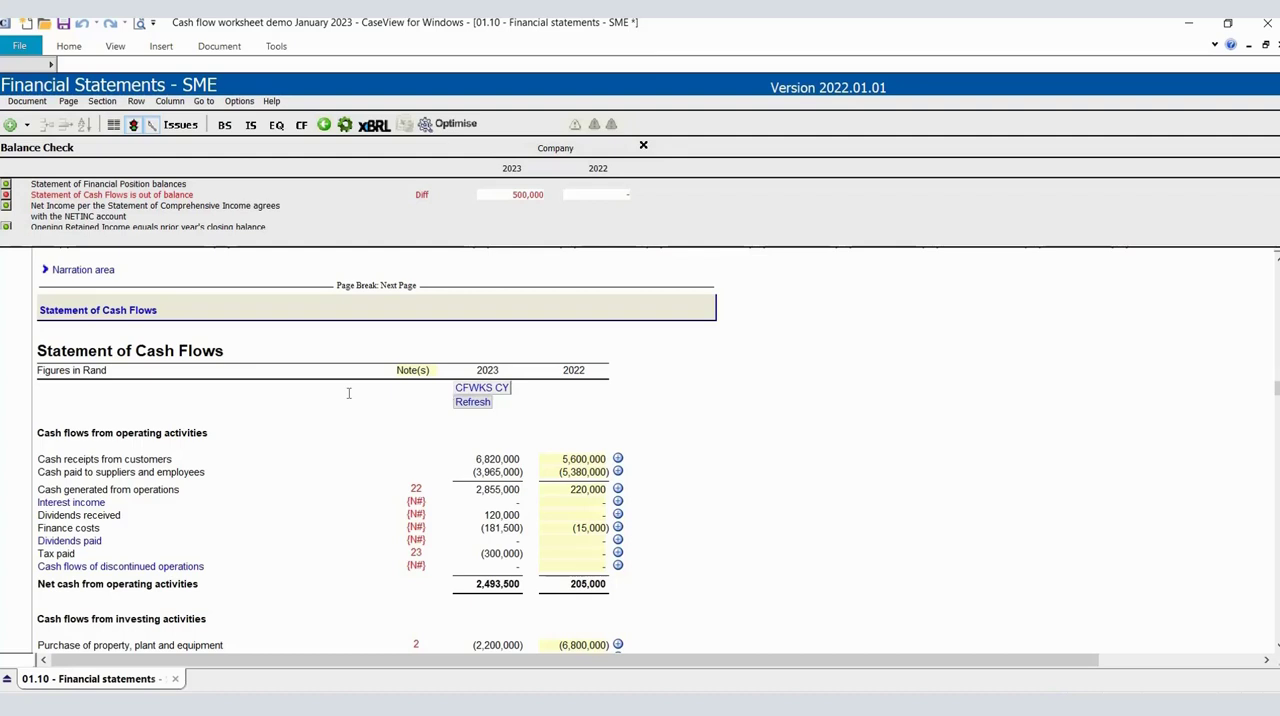
Open the current-year cash flow worksheet and go to the Statement of Financial Position table in the Cash Flow Worksheet - Company section.
{"action": "left_click", "coordinate": [490, 388]}
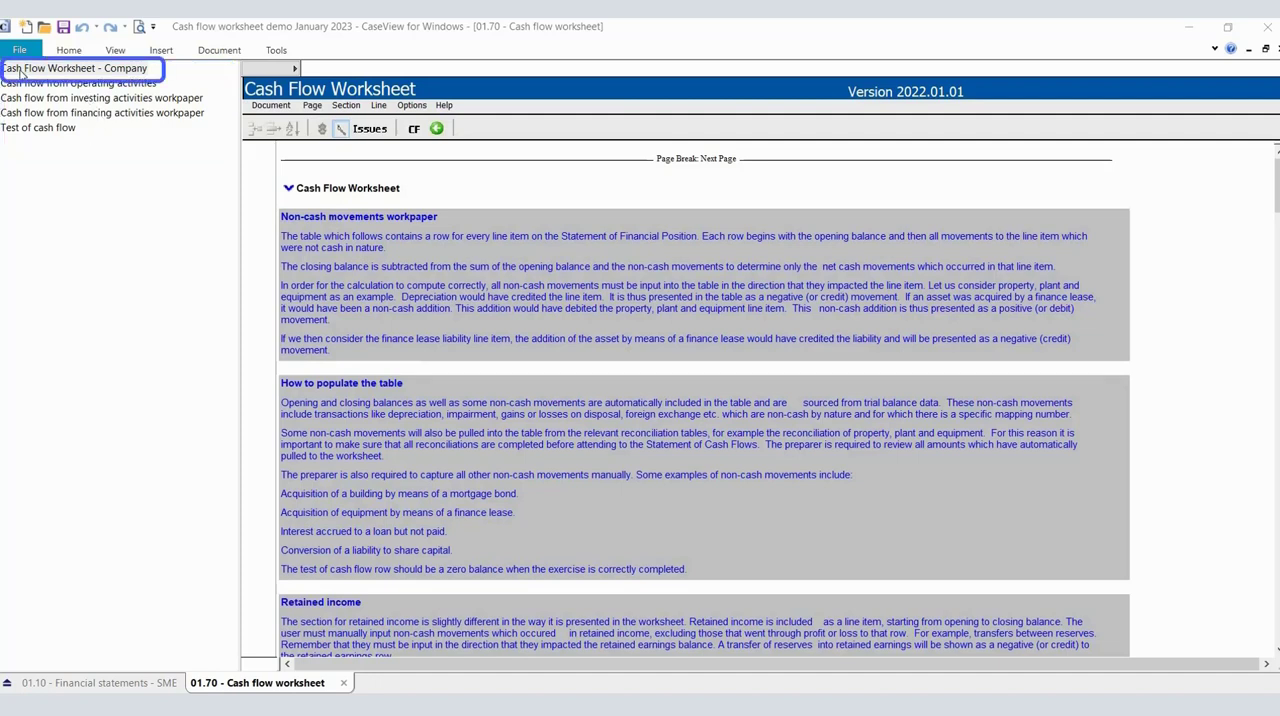
{"action": "left_click", "coordinate": [75, 72]}
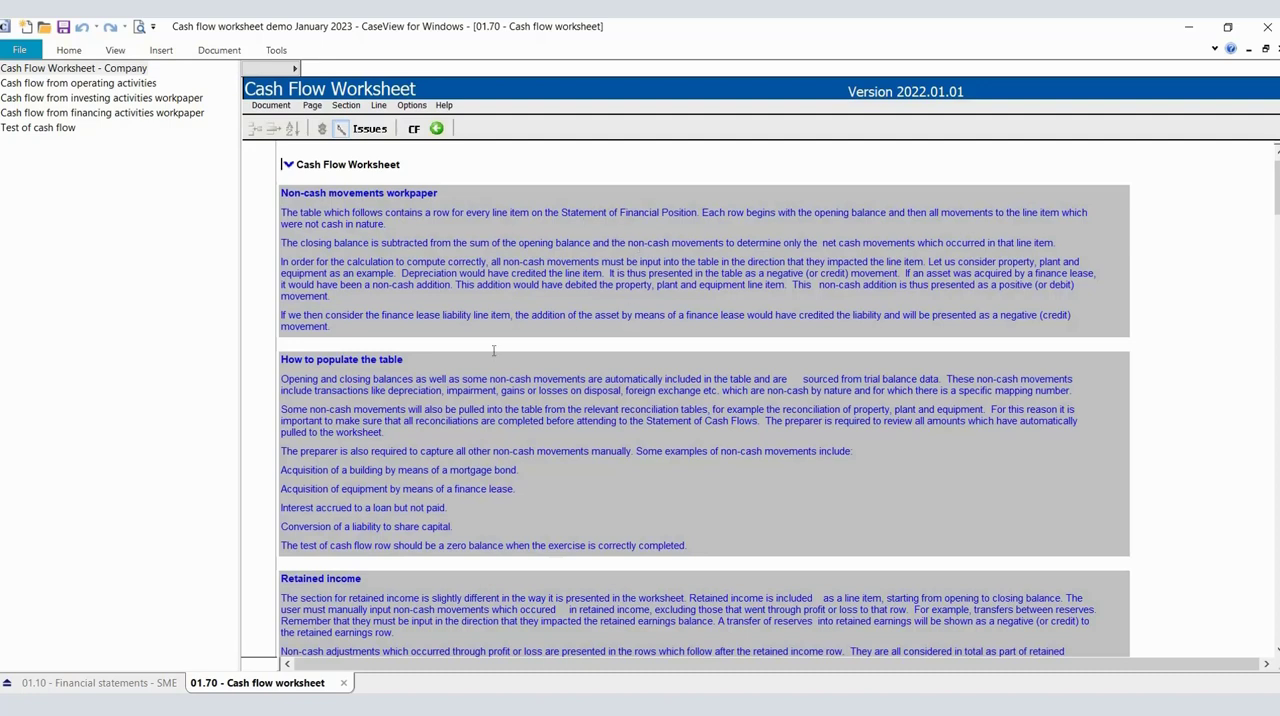
{"action": "scroll", "coordinate": [494, 350], "scroll_direction": "down", "scroll_amount": 1}
{"action": "scroll", "coordinate": [487, 327], "scroll_direction": "down", "scroll_amount": 4}
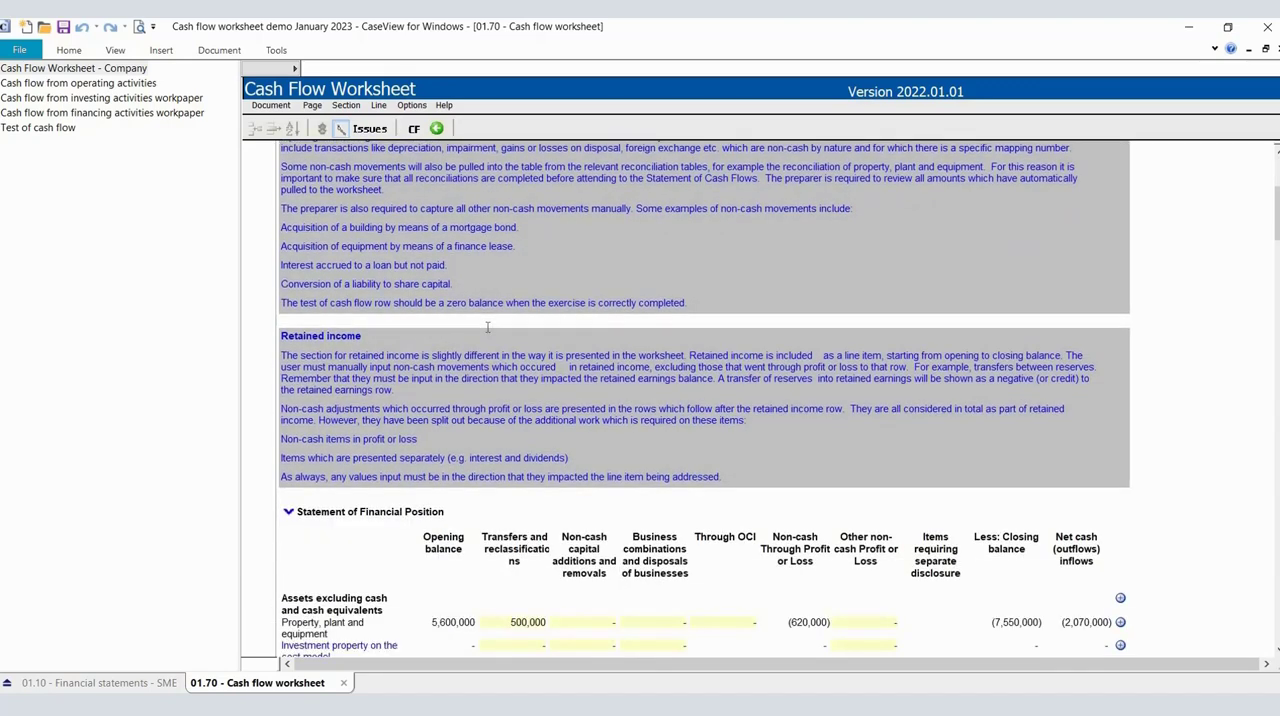
{"action": "scroll", "coordinate": [487, 327], "scroll_direction": "down", "scroll_amount": 1}
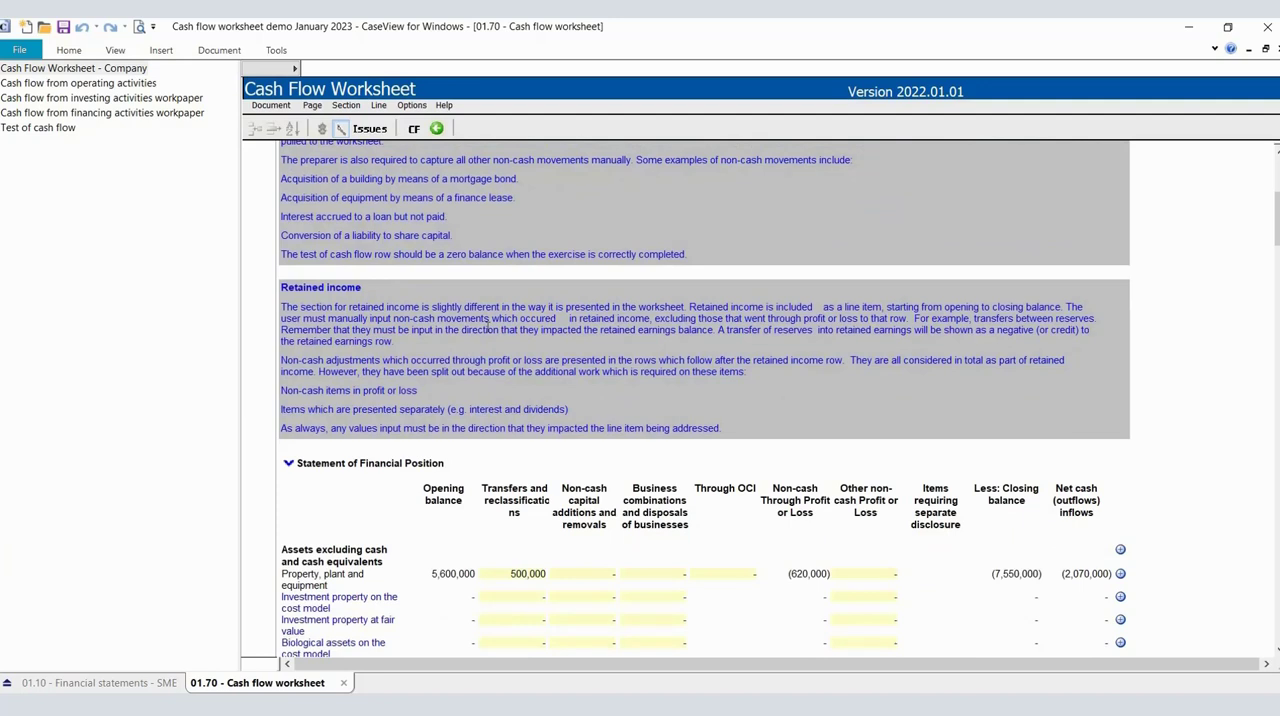
{"action": "scroll", "coordinate": [487, 327], "scroll_direction": "down", "scroll_amount": 1}
{"action": "scroll", "coordinate": [487, 327], "scroll_direction": "down", "scroll_amount": 1}
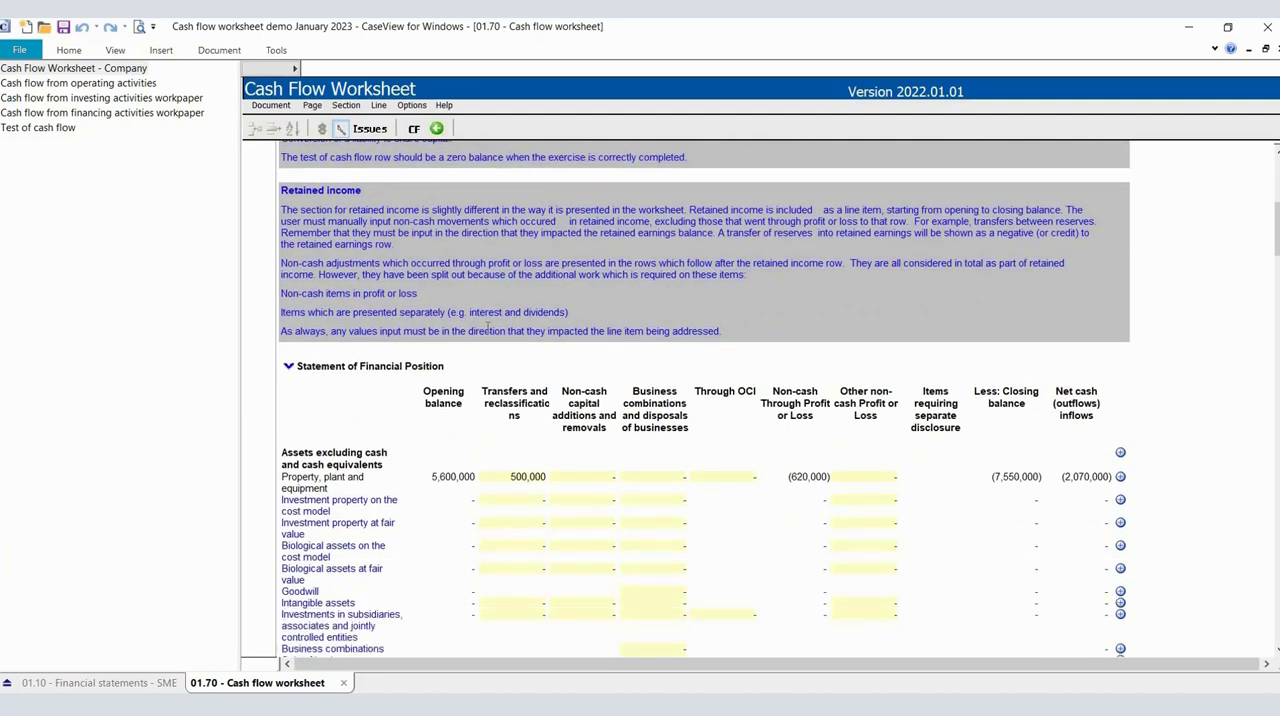
{"action": "scroll", "coordinate": [467, 320], "scroll_direction": "down", "scroll_amount": 3}
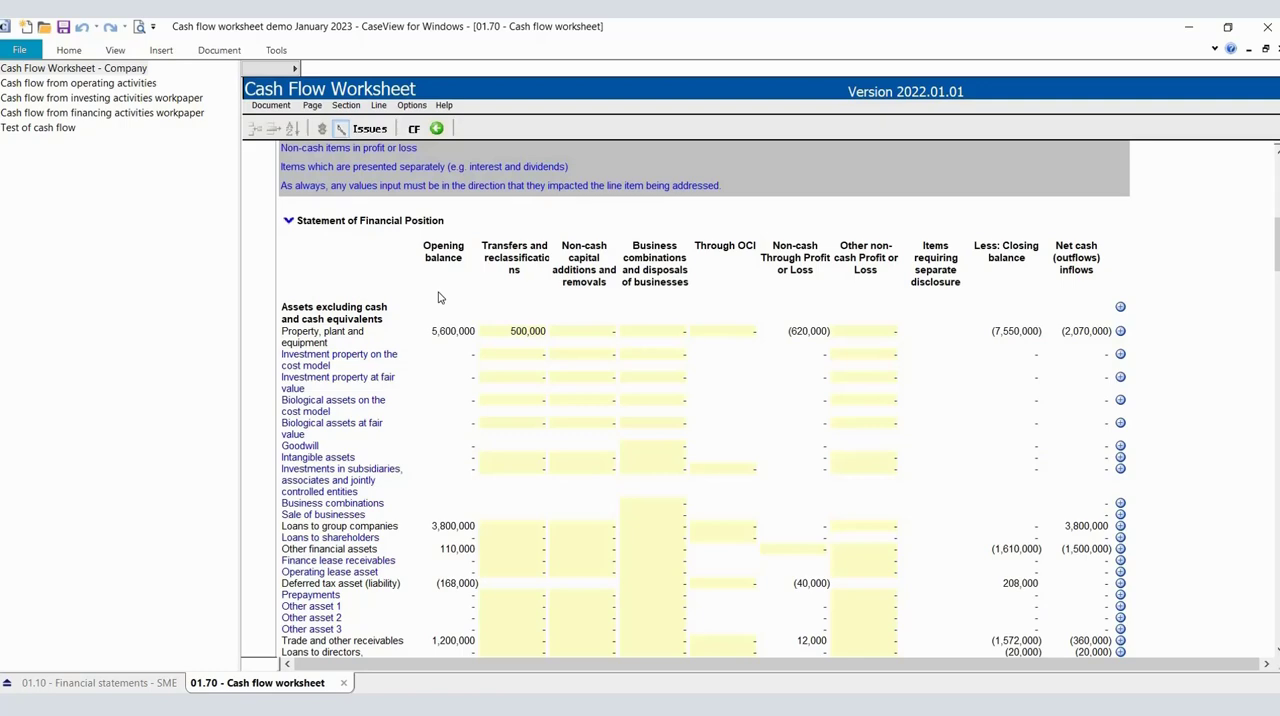
Look through the worksheet's asset, equity and liability rows down to the Test of cash flow row.
{"action": "scroll", "coordinate": [350, 313], "scroll_direction": "down", "scroll_amount": 1}
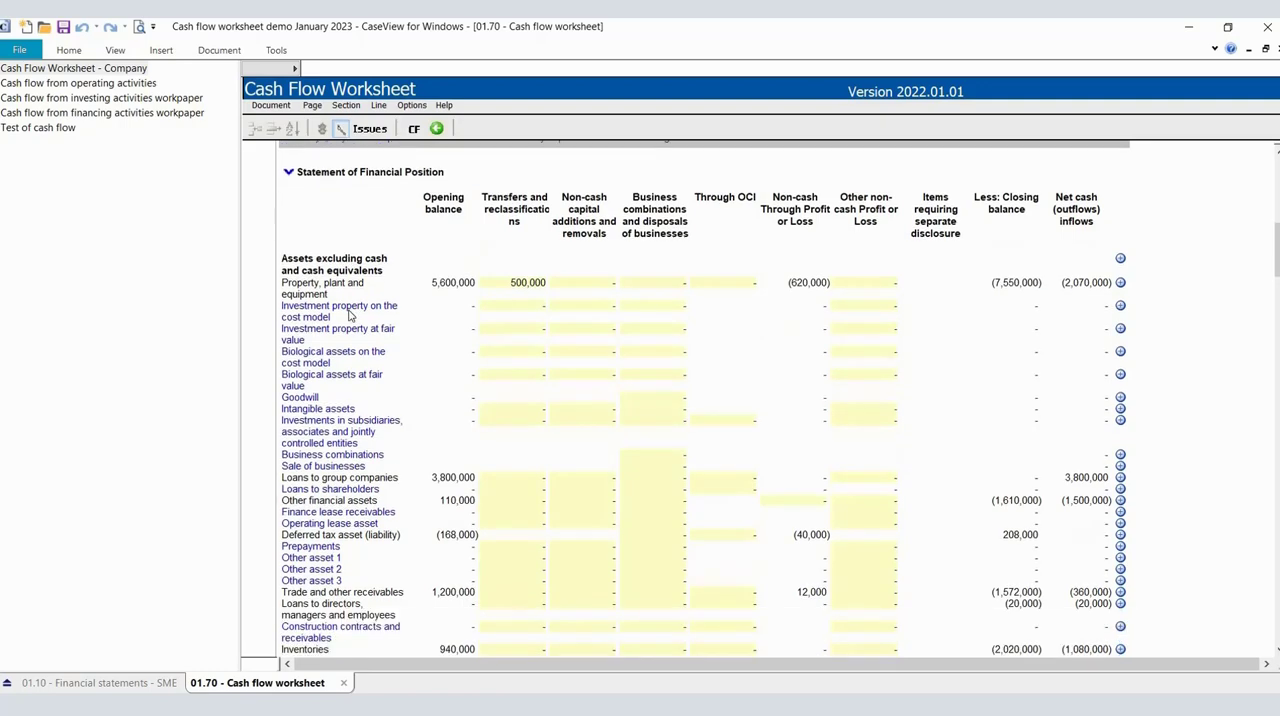
{"action": "scroll", "coordinate": [349, 314], "scroll_direction": "down", "scroll_amount": 3}
{"action": "scroll", "coordinate": [349, 314], "scroll_direction": "down", "scroll_amount": 1}
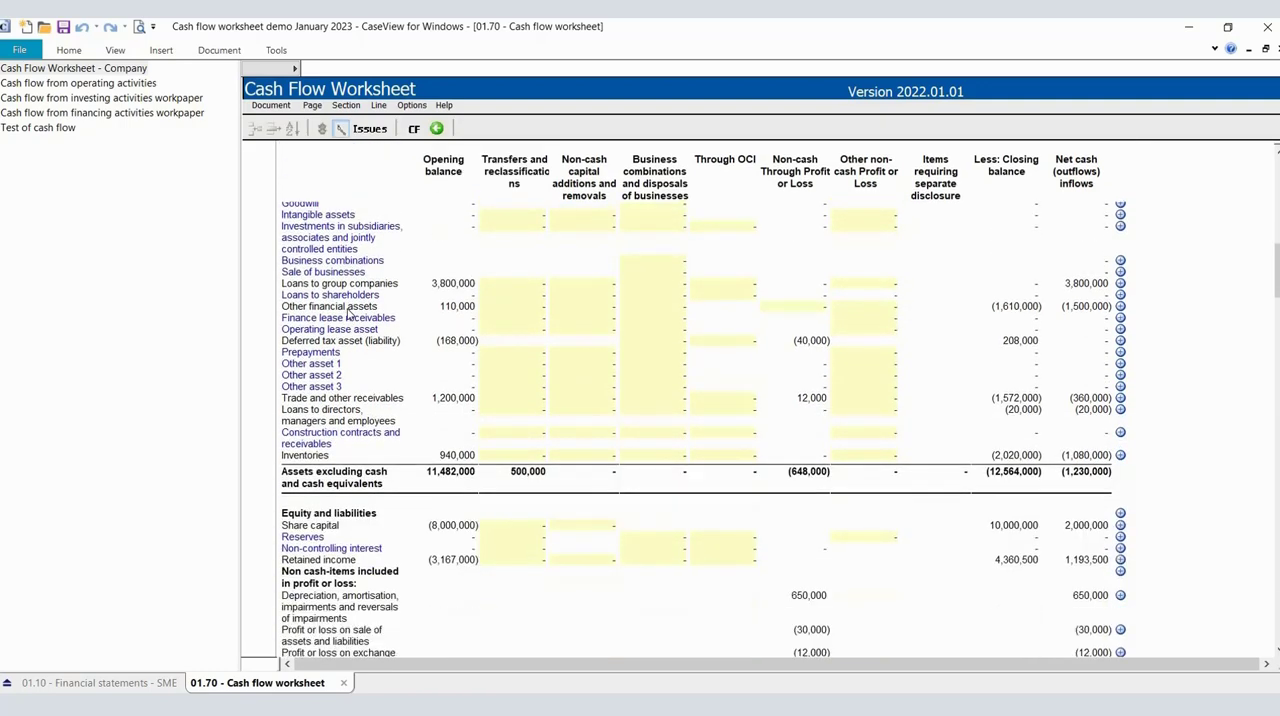
{"action": "scroll", "coordinate": [349, 314], "scroll_direction": "down", "scroll_amount": 1}
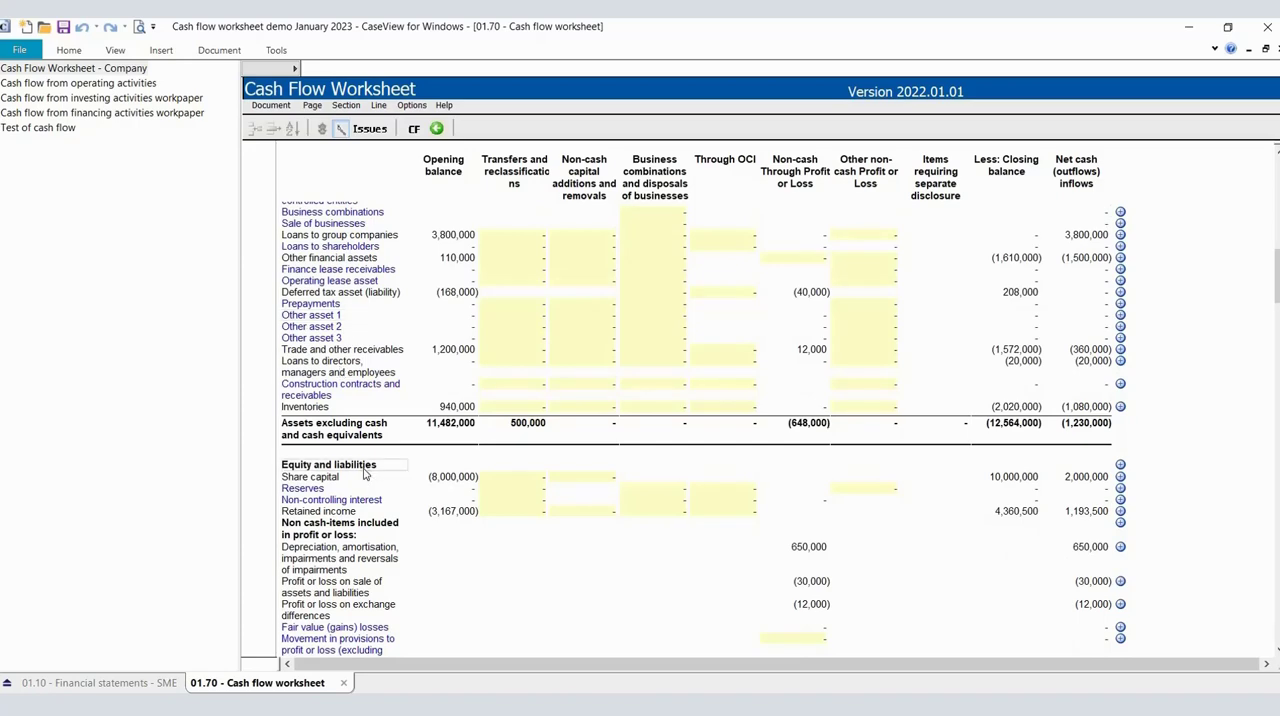
{"action": "scroll", "coordinate": [365, 475], "scroll_direction": "down", "scroll_amount": 2}
{"action": "scroll", "coordinate": [365, 476], "scroll_direction": "down", "scroll_amount": 10}
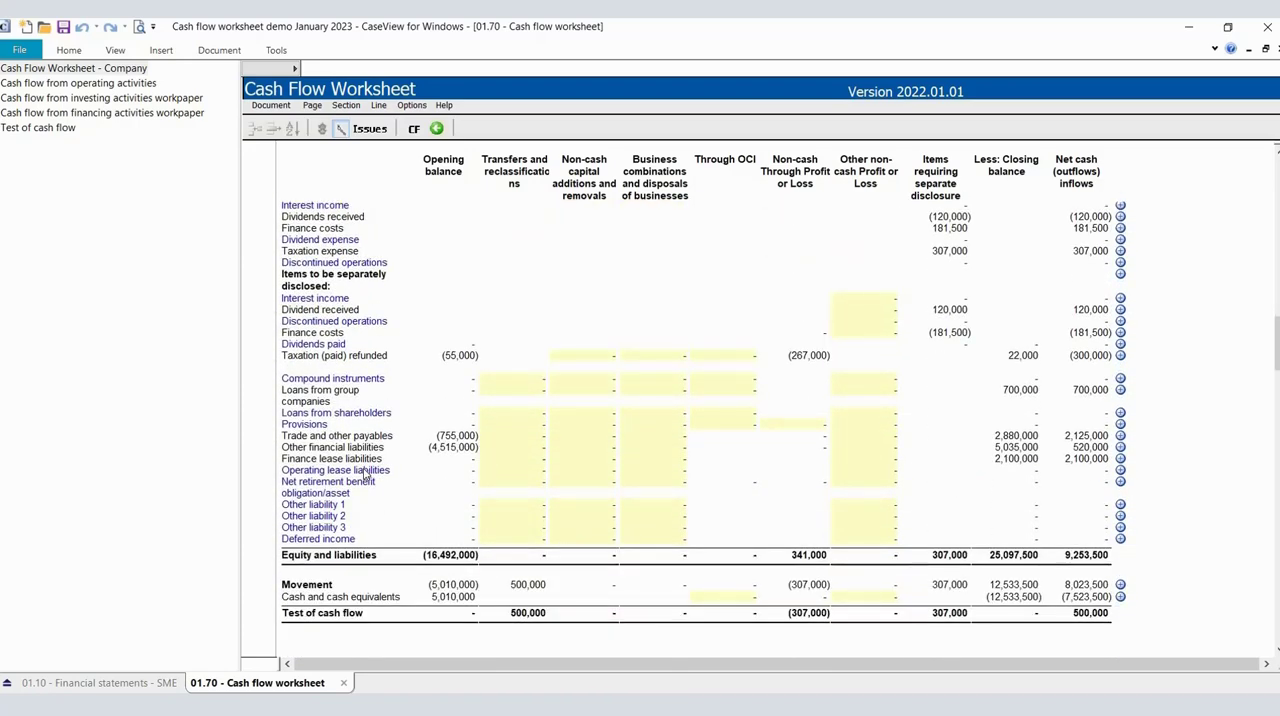
{"action": "scroll", "coordinate": [365, 476], "scroll_direction": "up", "scroll_amount": 15}
{"action": "scroll", "coordinate": [365, 476], "scroll_direction": "up", "scroll_amount": 5}
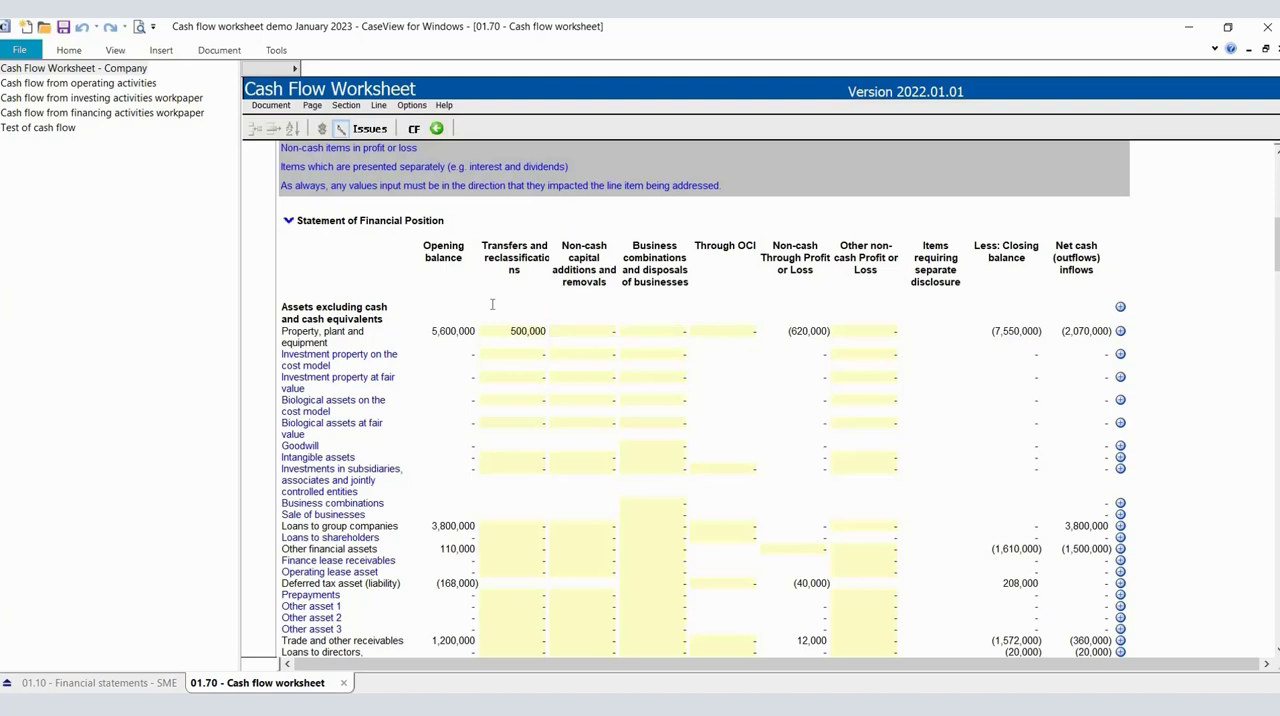
Examine the Net cash (outflows) inflows column from property, plant and equipment down to the Test of cash flow row.
{"action": "left_click", "coordinate": [1090, 340]}
{"action": "scroll", "coordinate": [1071, 374], "scroll_direction": "down", "scroll_amount": 1}
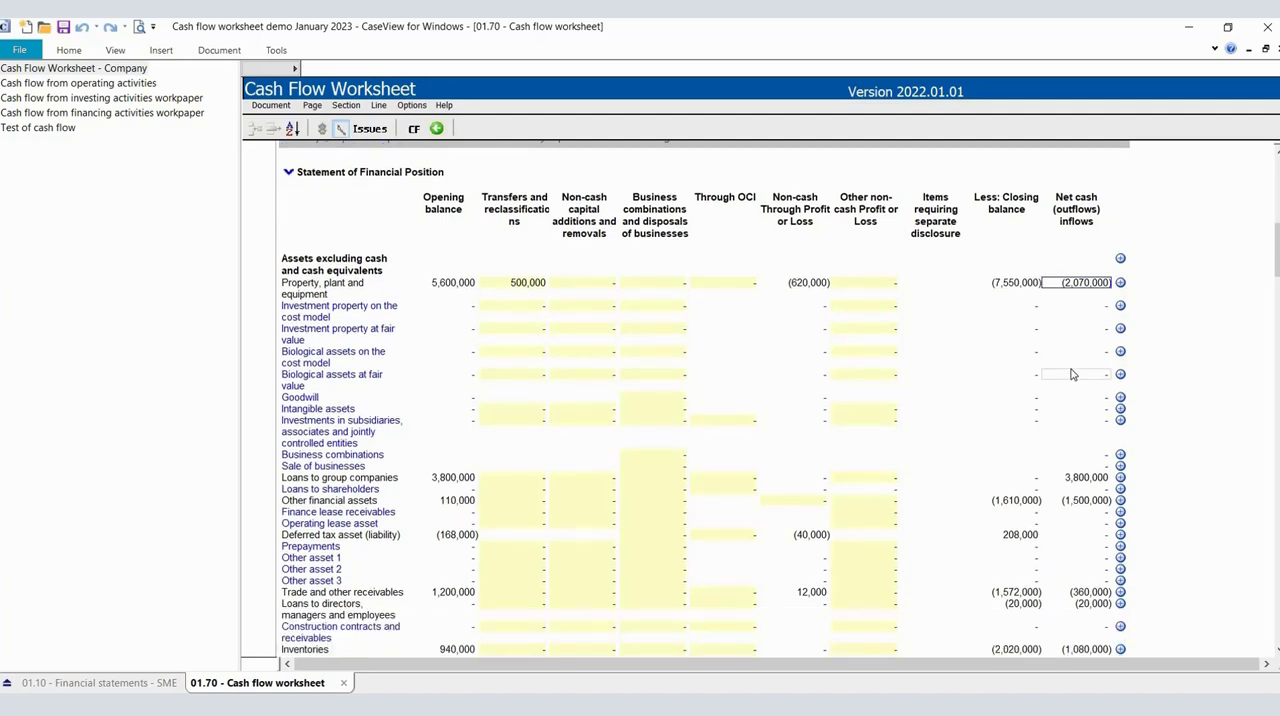
{"action": "scroll", "coordinate": [1071, 374], "scroll_direction": "down", "scroll_amount": 2}
{"action": "scroll", "coordinate": [1071, 374], "scroll_direction": "down", "scroll_amount": 7}
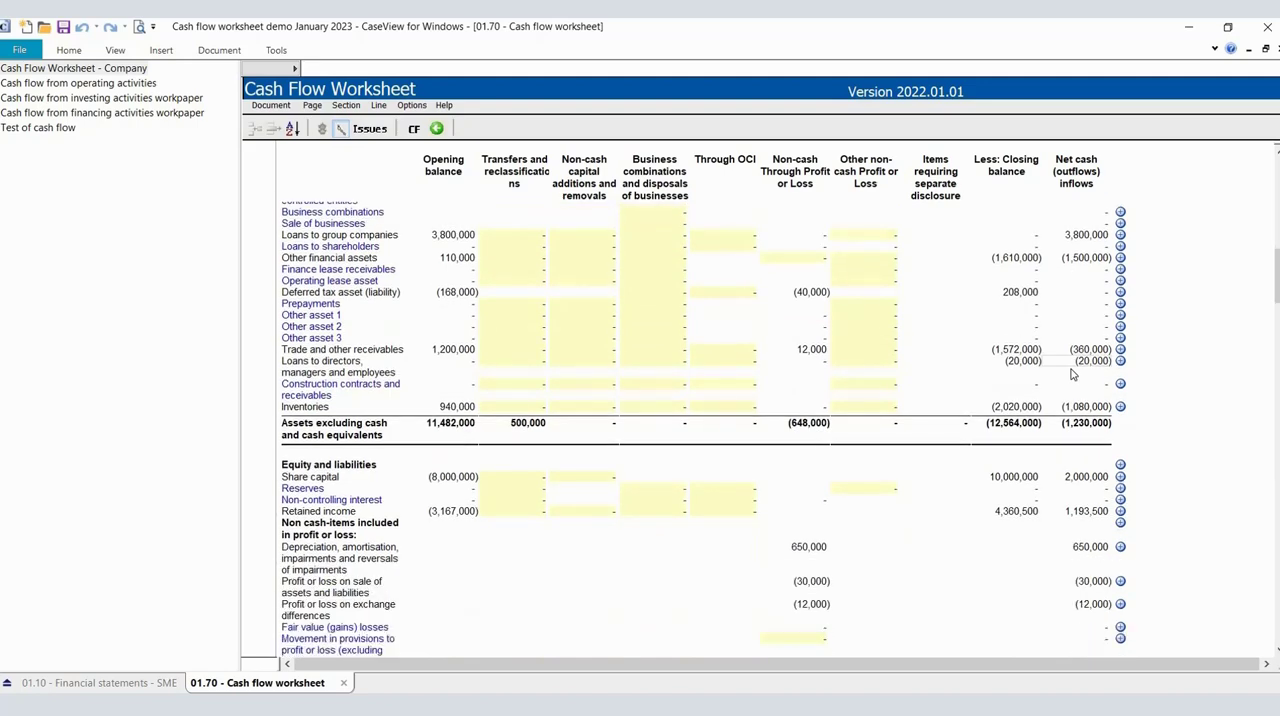
{"action": "scroll", "coordinate": [1071, 374], "scroll_direction": "down", "scroll_amount": 2}
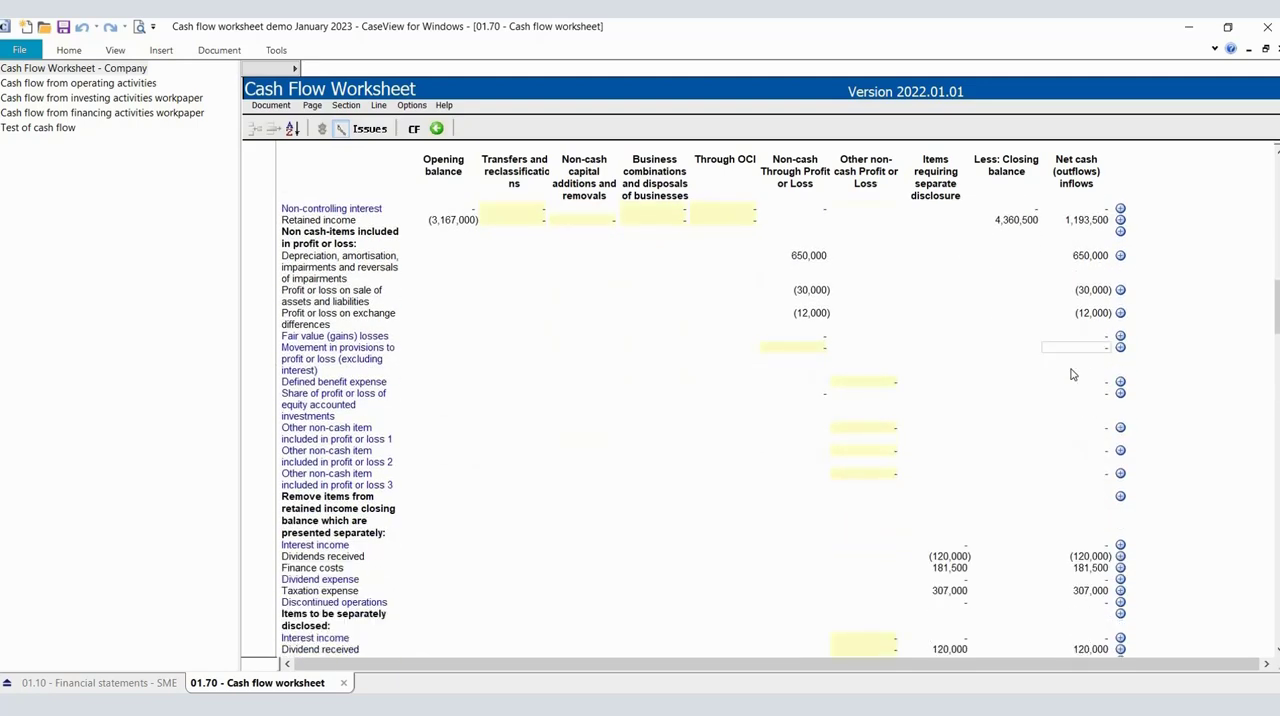
{"action": "scroll", "coordinate": [1071, 374], "scroll_direction": "down", "scroll_amount": 9}
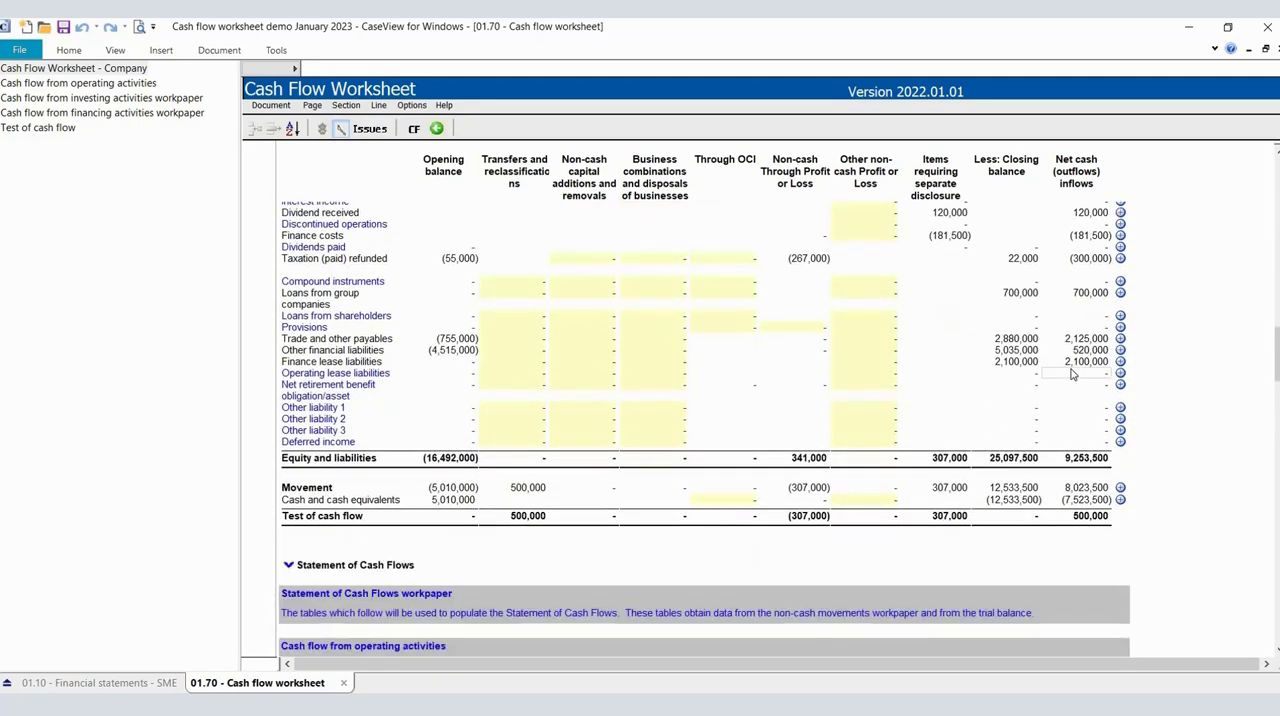
{"action": "scroll", "coordinate": [1071, 374], "scroll_direction": "down", "scroll_amount": 1}
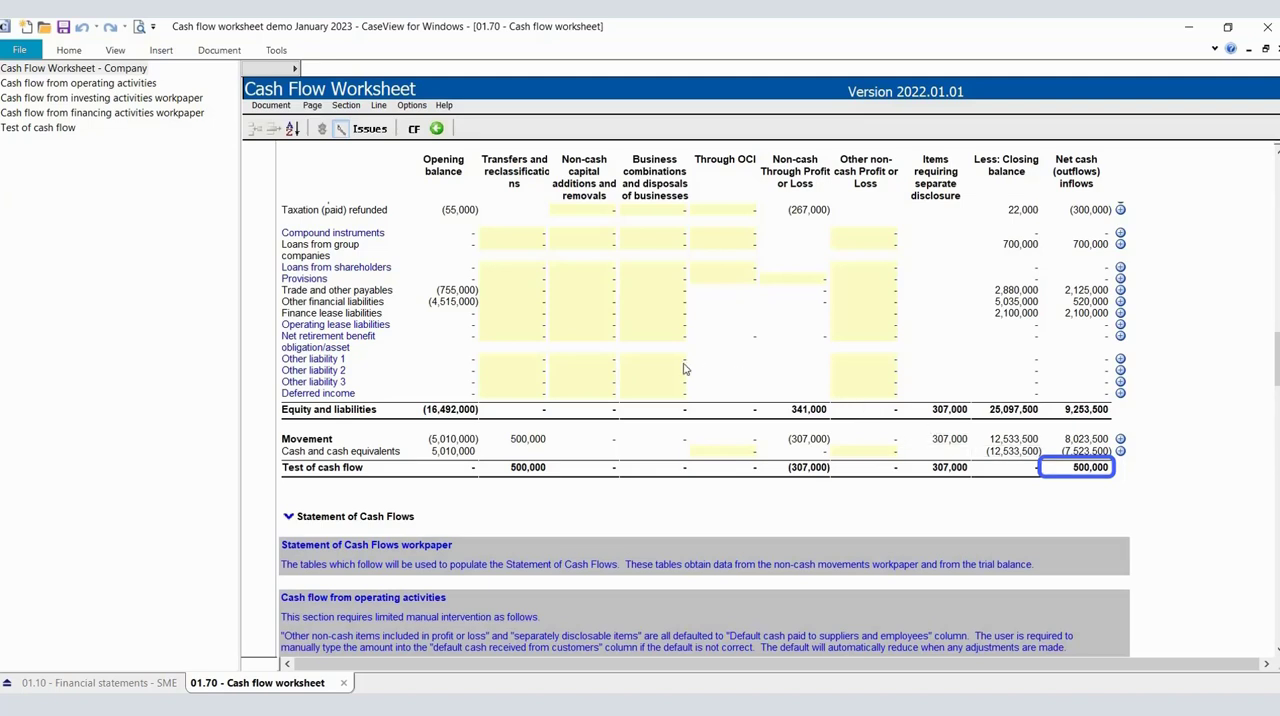
Examine the Transfers and reclassifications column for the entry with no offsetting amount in another line item.
{"action": "scroll", "coordinate": [625, 350], "scroll_direction": "up", "scroll_amount": 15}
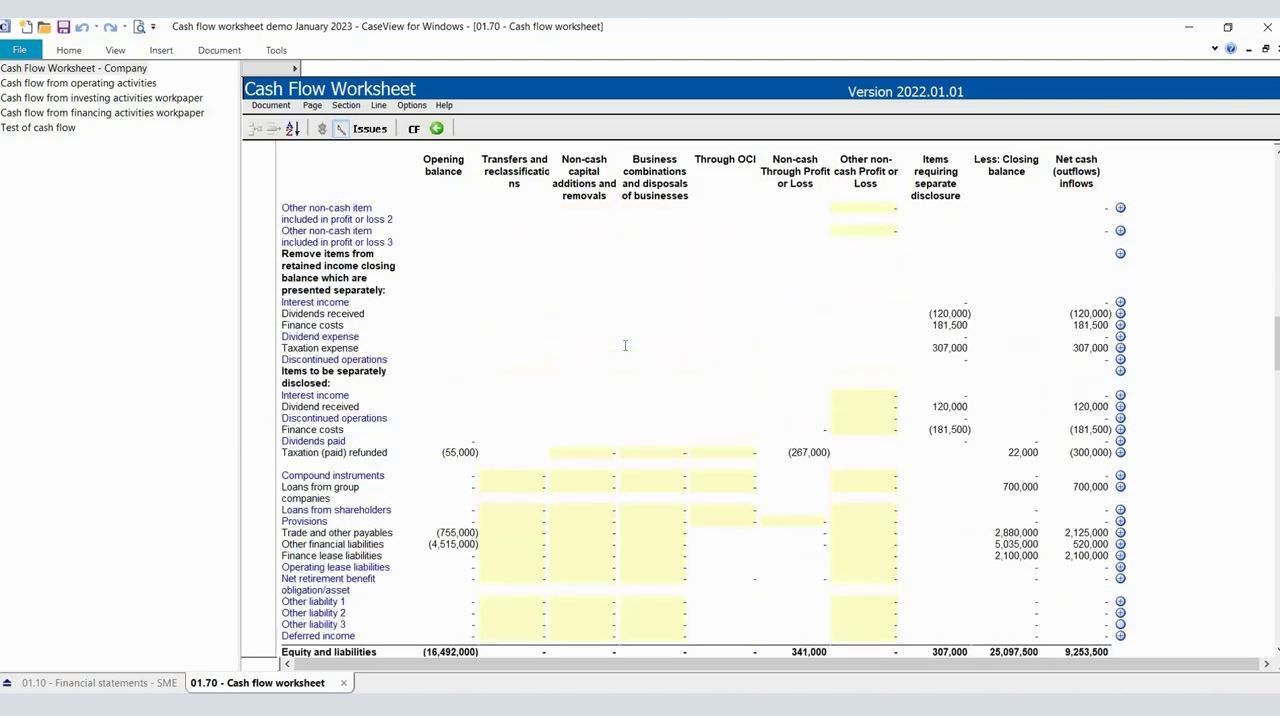
{"action": "scroll", "coordinate": [625, 347], "scroll_direction": "up", "scroll_amount": 12}
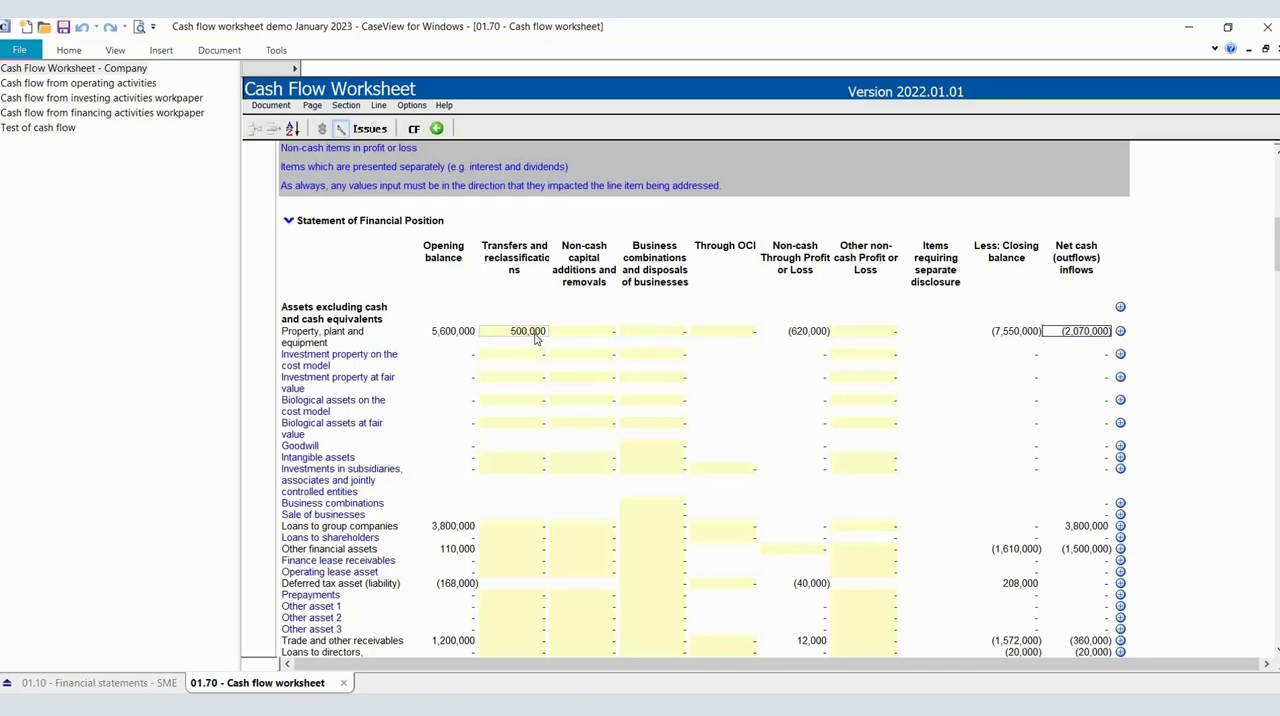
{"action": "scroll", "coordinate": [534, 340], "scroll_direction": "down", "scroll_amount": 1}
{"action": "scroll", "coordinate": [534, 340], "scroll_direction": "down", "scroll_amount": 5}
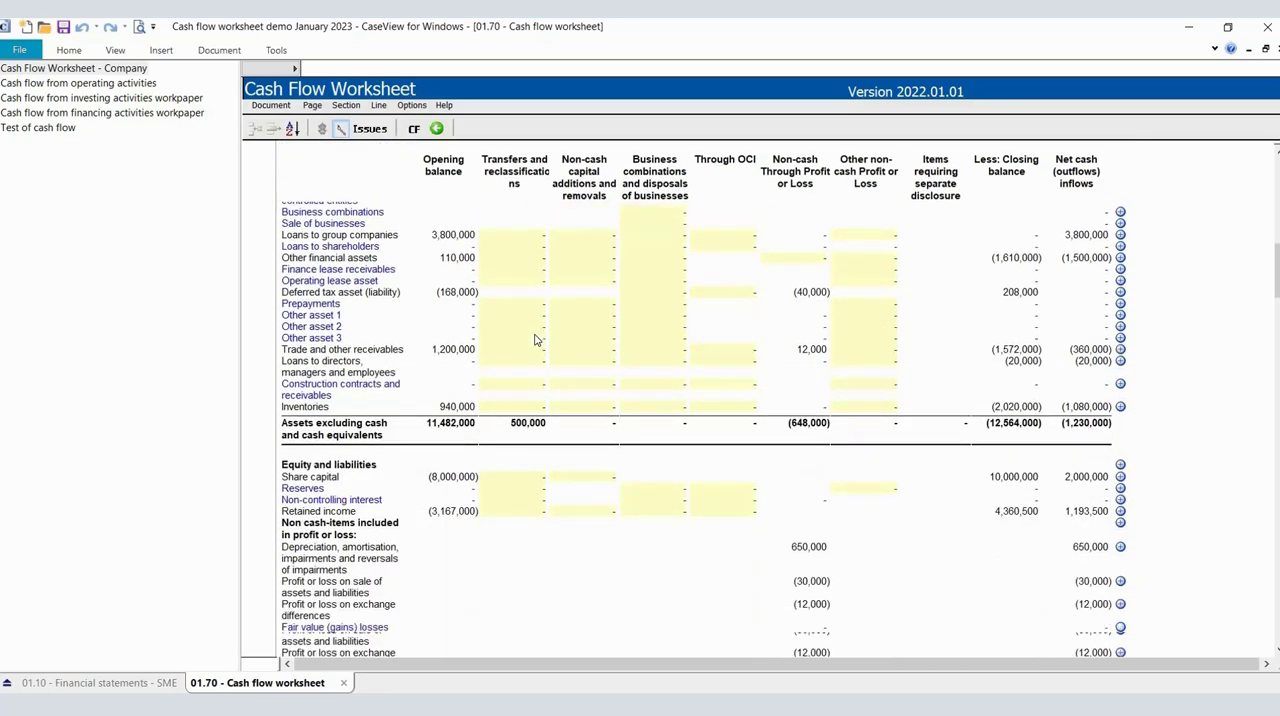
{"action": "scroll", "coordinate": [534, 340], "scroll_direction": "down", "scroll_amount": 11}
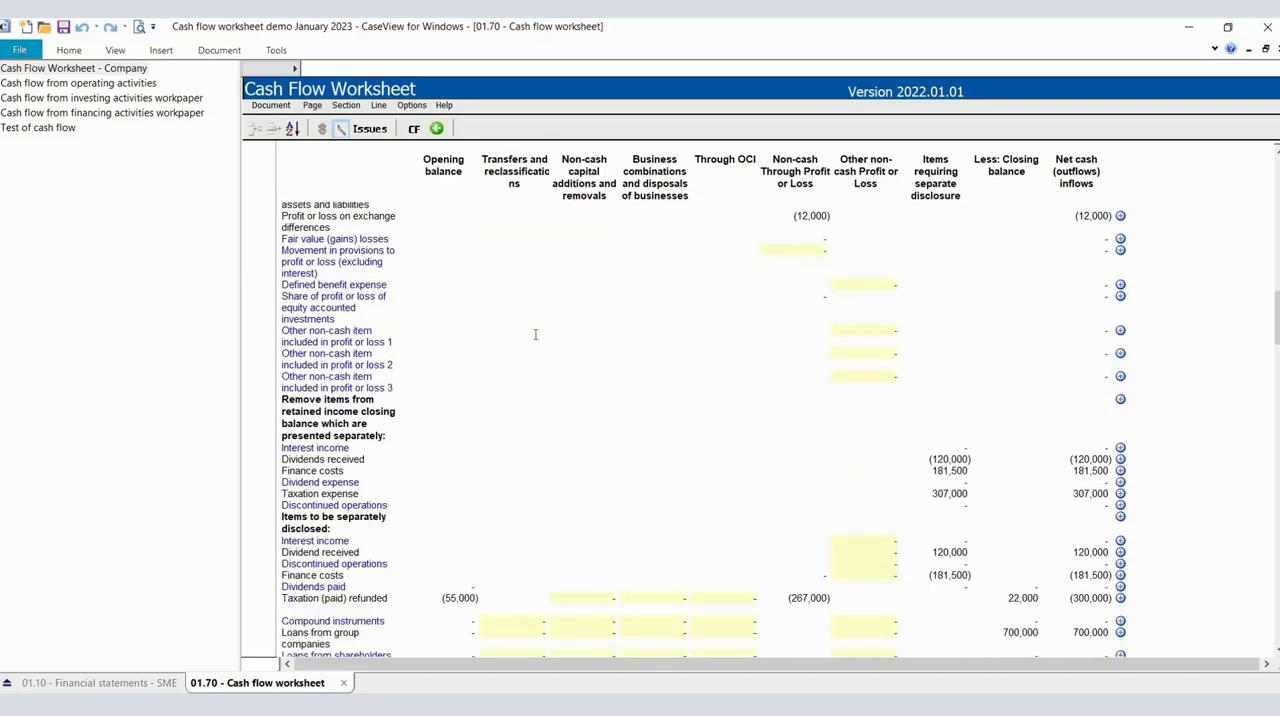
{"action": "scroll", "coordinate": [535, 334], "scroll_direction": "down", "scroll_amount": 1}
{"action": "scroll", "coordinate": [535, 334], "scroll_direction": "up", "scroll_amount": 15}
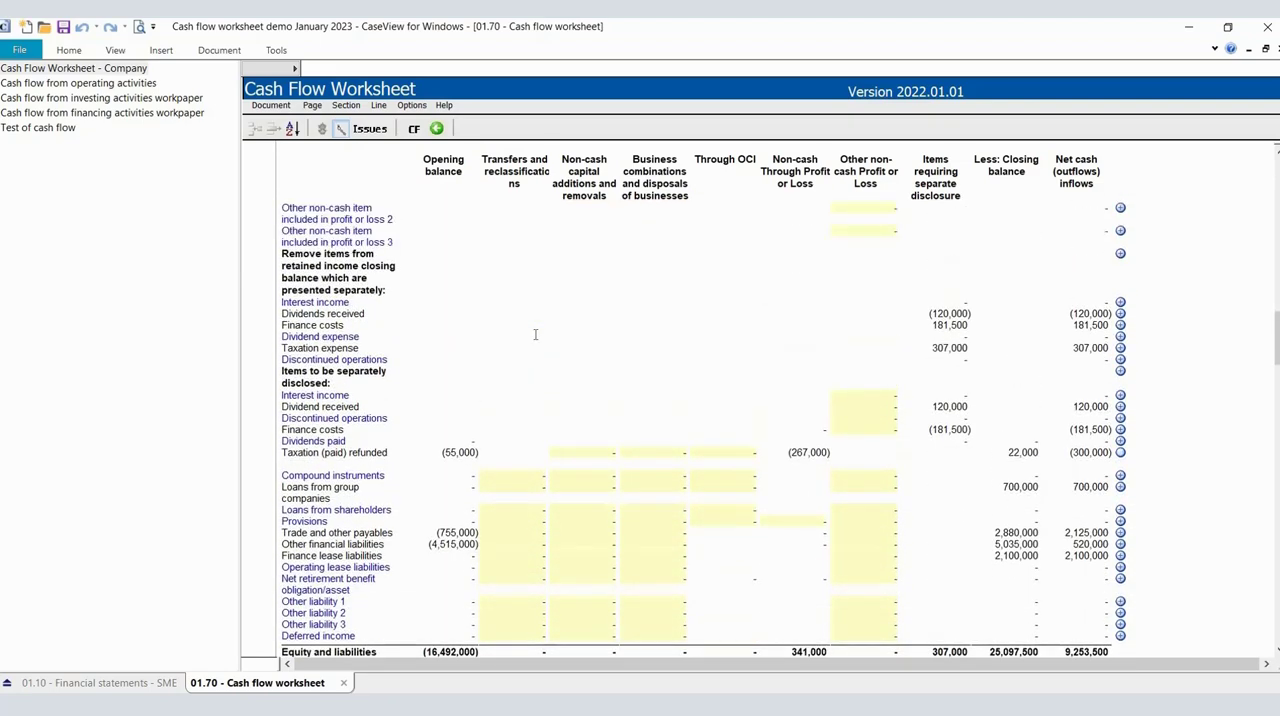
{"action": "scroll", "coordinate": [534, 340], "scroll_direction": "up", "scroll_amount": 1}
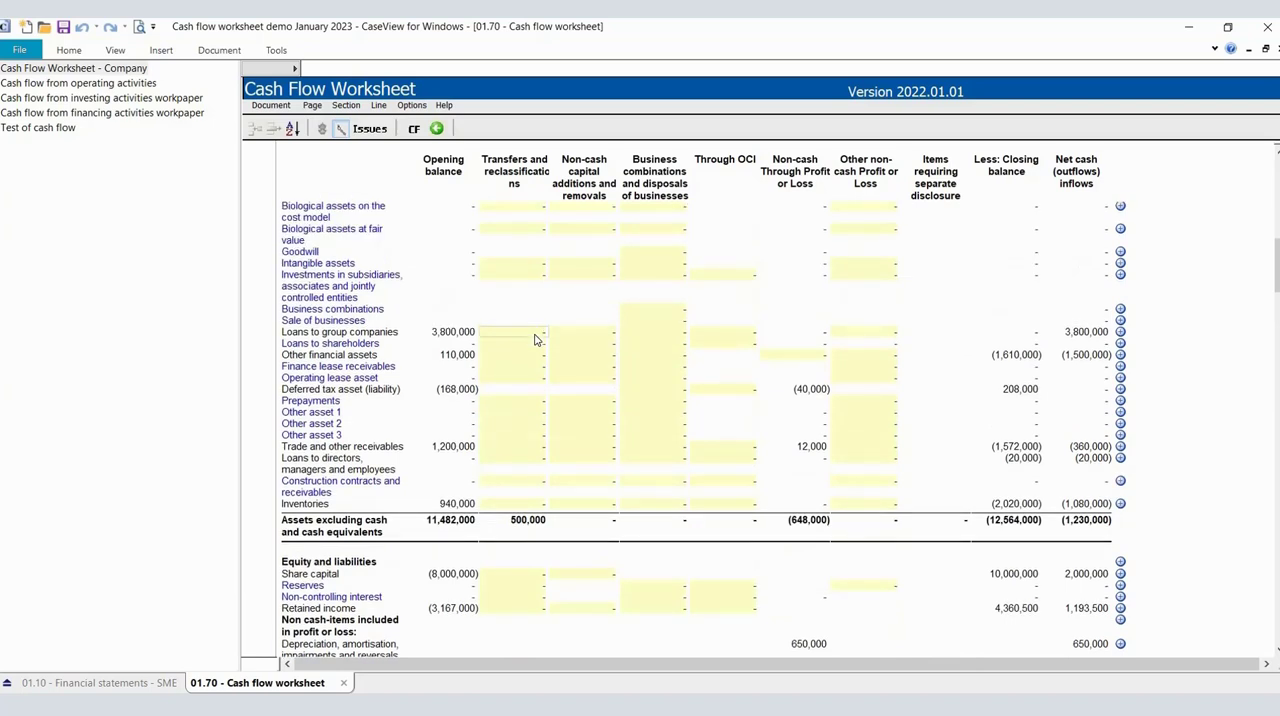
{"action": "scroll", "coordinate": [535, 340], "scroll_direction": "up", "scroll_amount": 3}
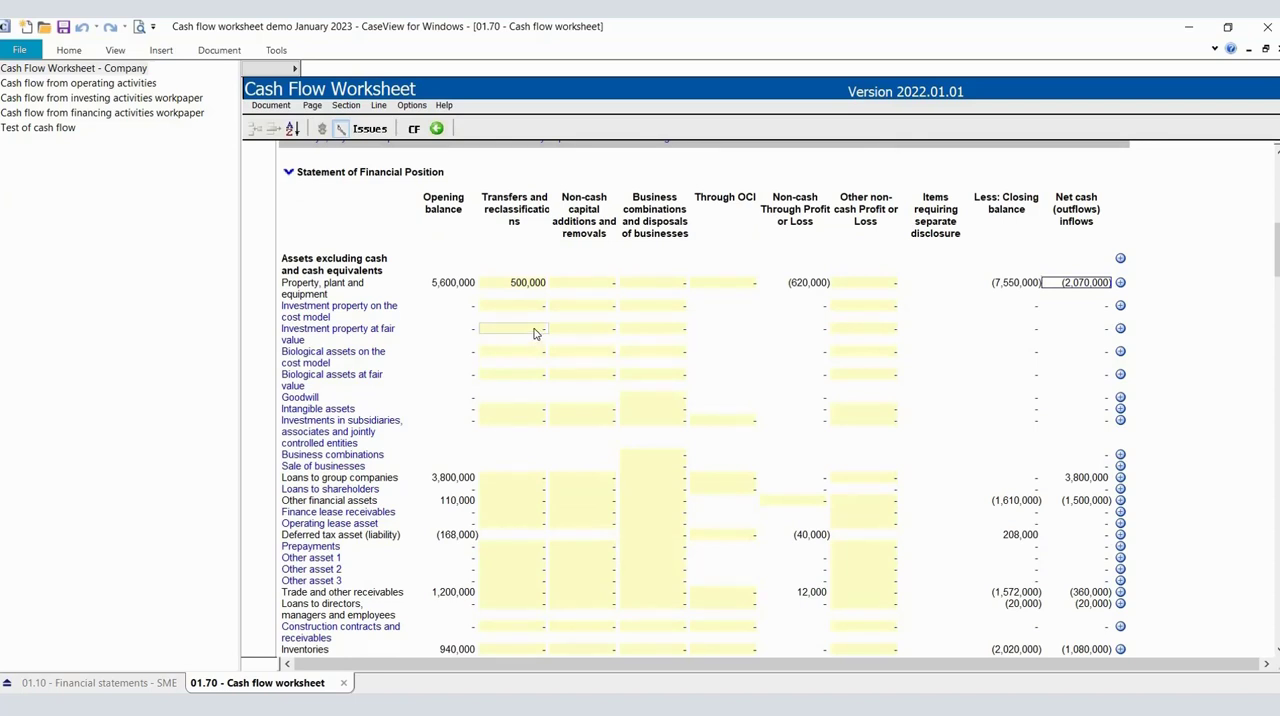
{"action": "scroll", "coordinate": [533, 338], "scroll_direction": "down", "scroll_amount": 1}
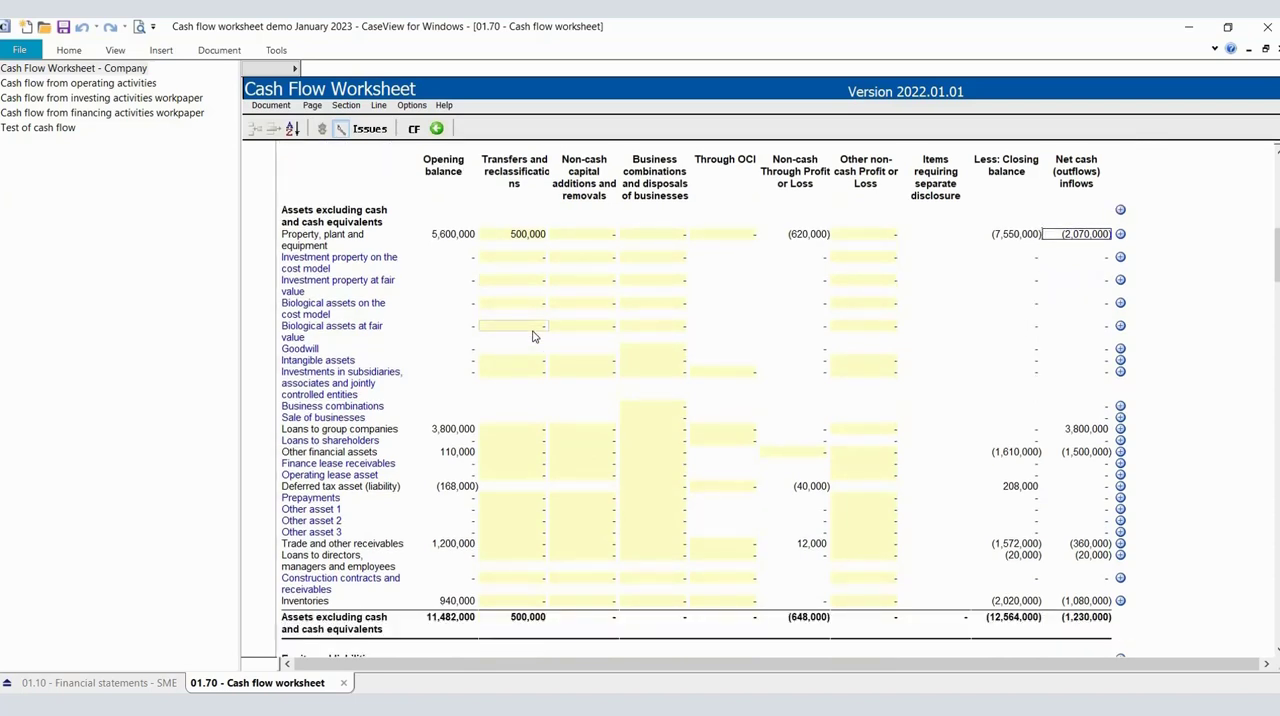
Enter -500000 as the Transfers and reclassifications amount for Inventories, and check the Test of cash flow row.
{"action": "key", "text": "Up"}
{"action": "key", "text": "Up"}
{"action": "key", "text": "Up"}
{"action": "key", "text": "Up"}
{"action": "left_click", "coordinate": [519, 602]}
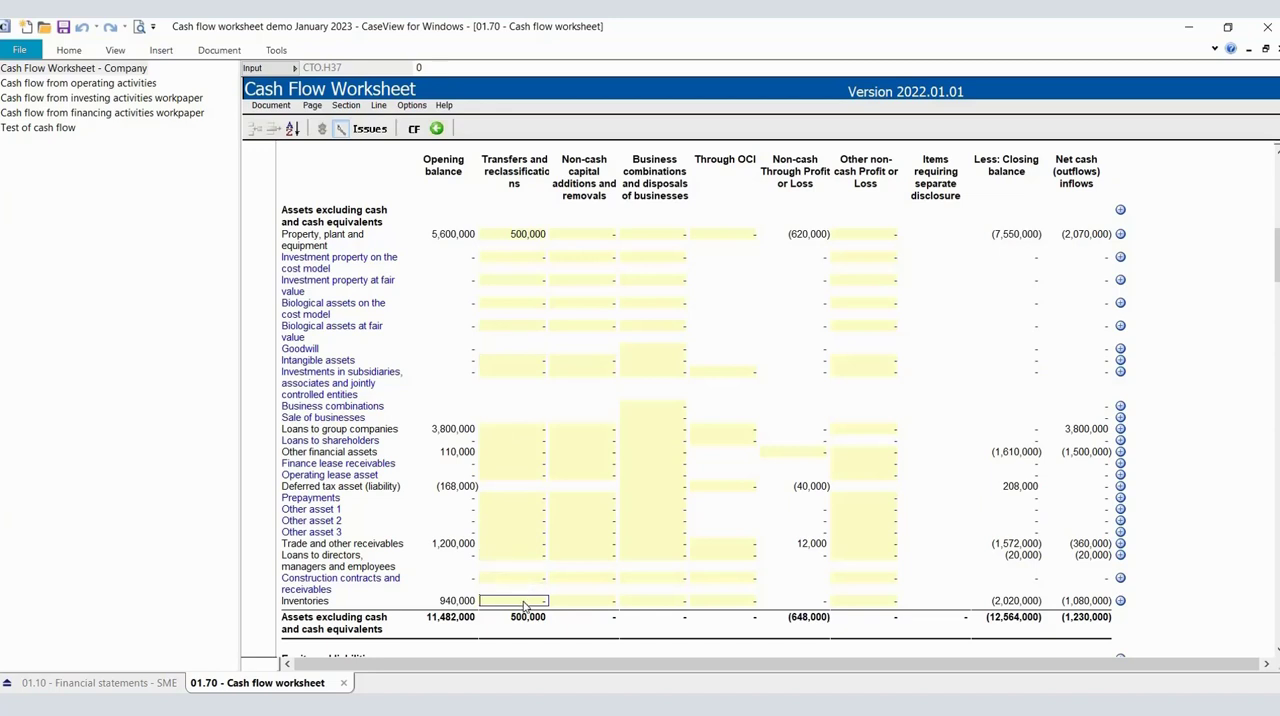
{"action": "type", "text": "-5"}
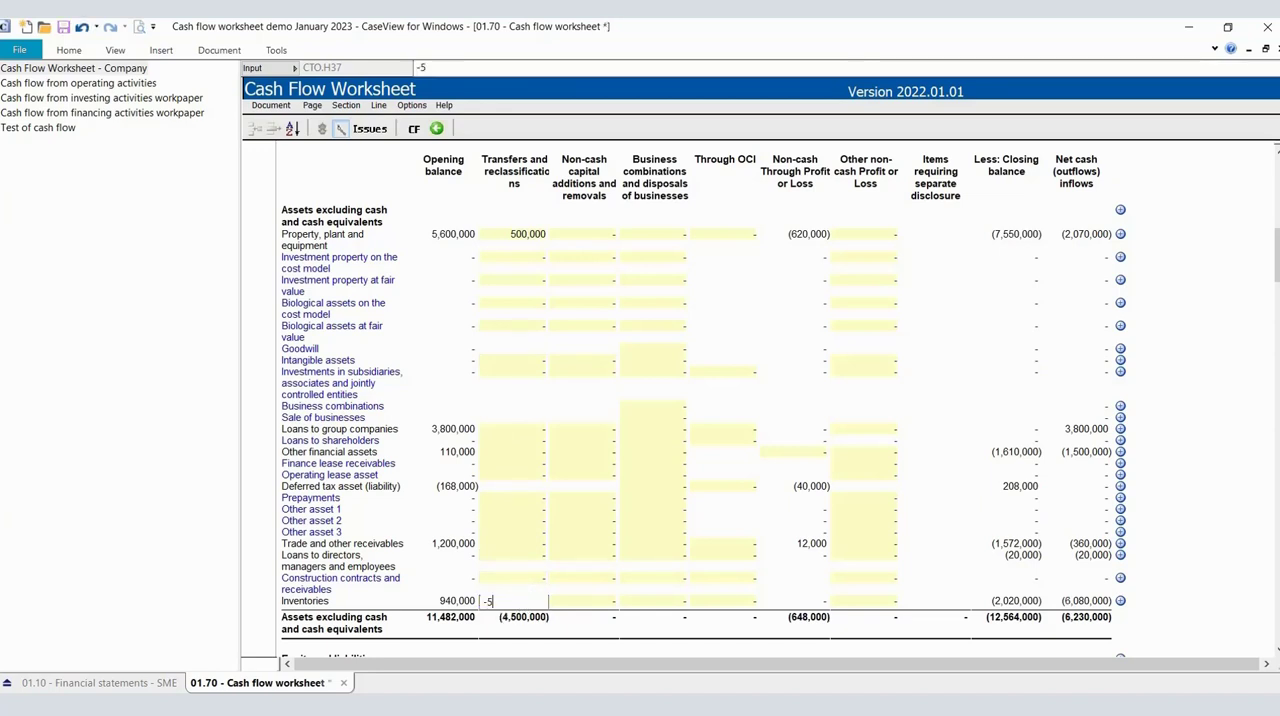
{"action": "type", "text": "00000"}
{"action": "key", "text": "Return"}
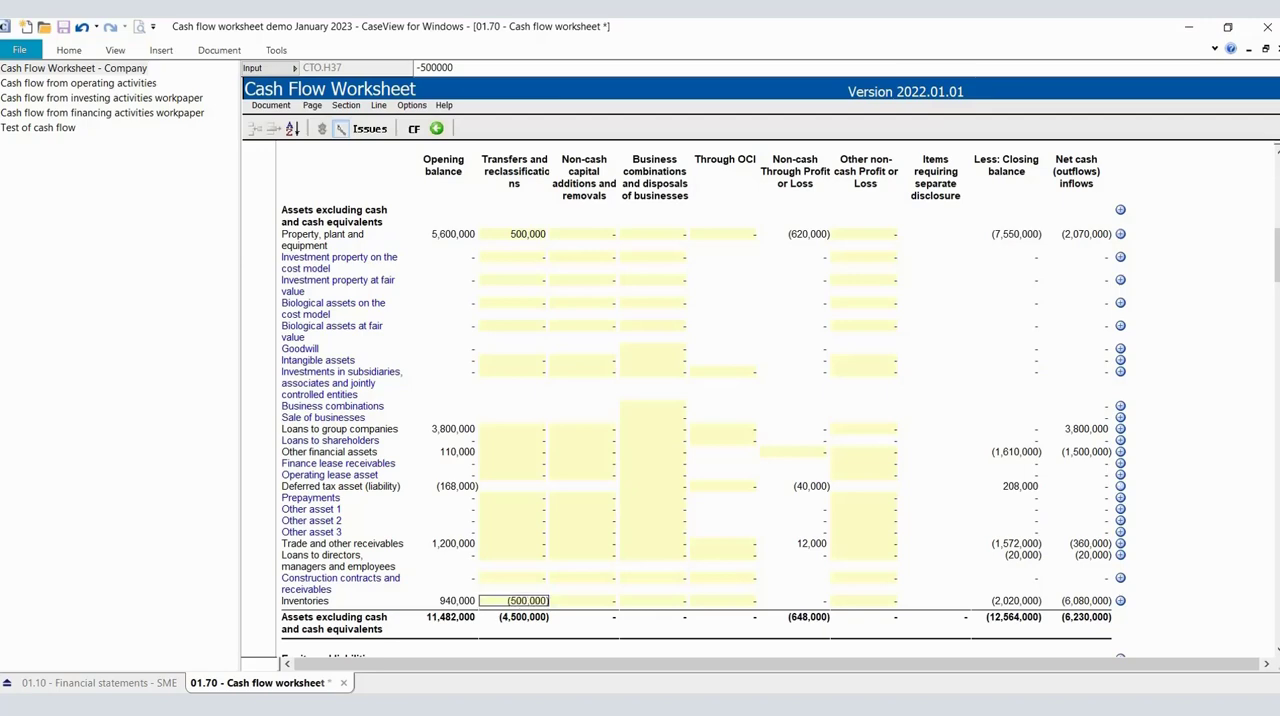
{"action": "key", "text": "Tab"}
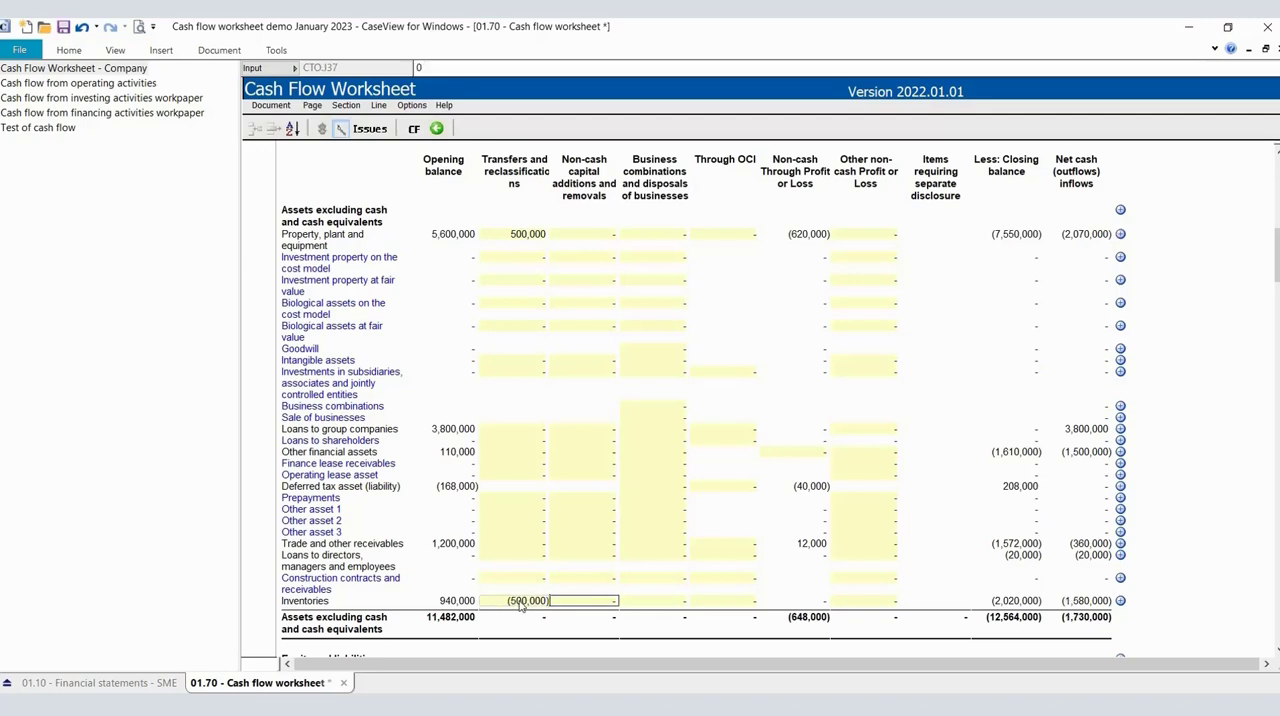
{"action": "scroll", "coordinate": [520, 603], "scroll_direction": "down", "scroll_amount": 9}
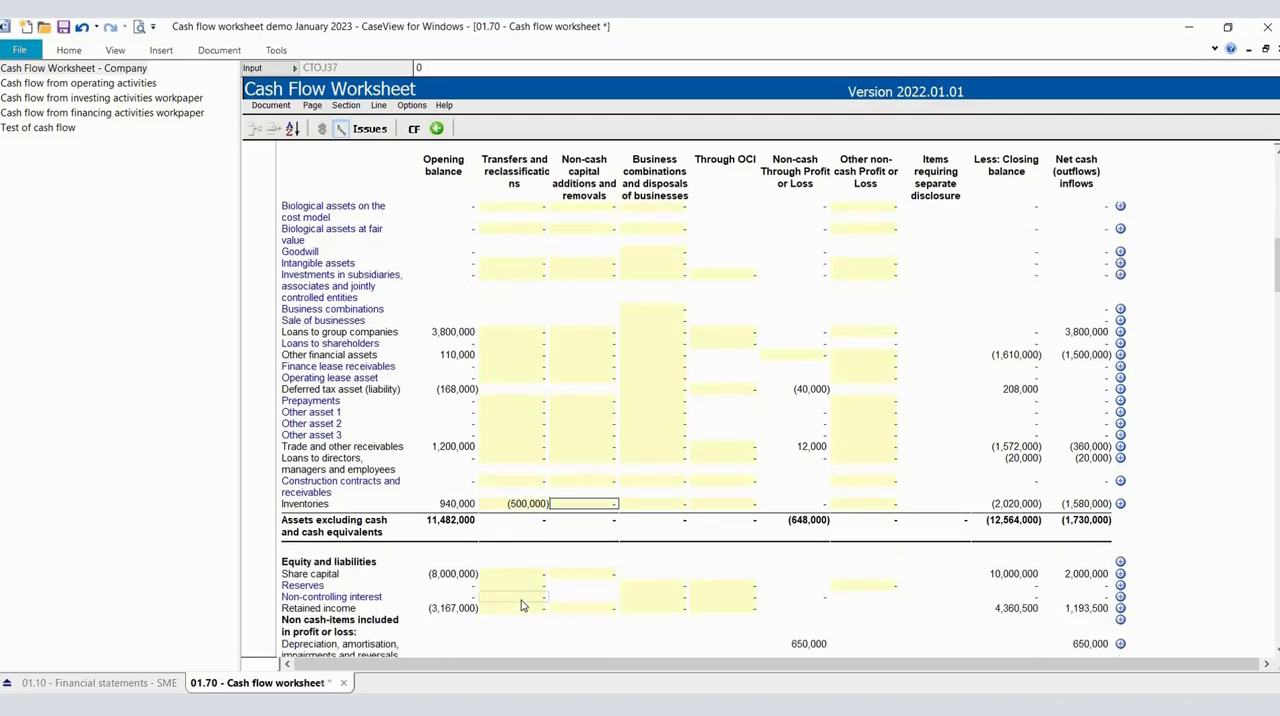
{"action": "scroll", "coordinate": [521, 603], "scroll_direction": "down", "scroll_amount": 8}
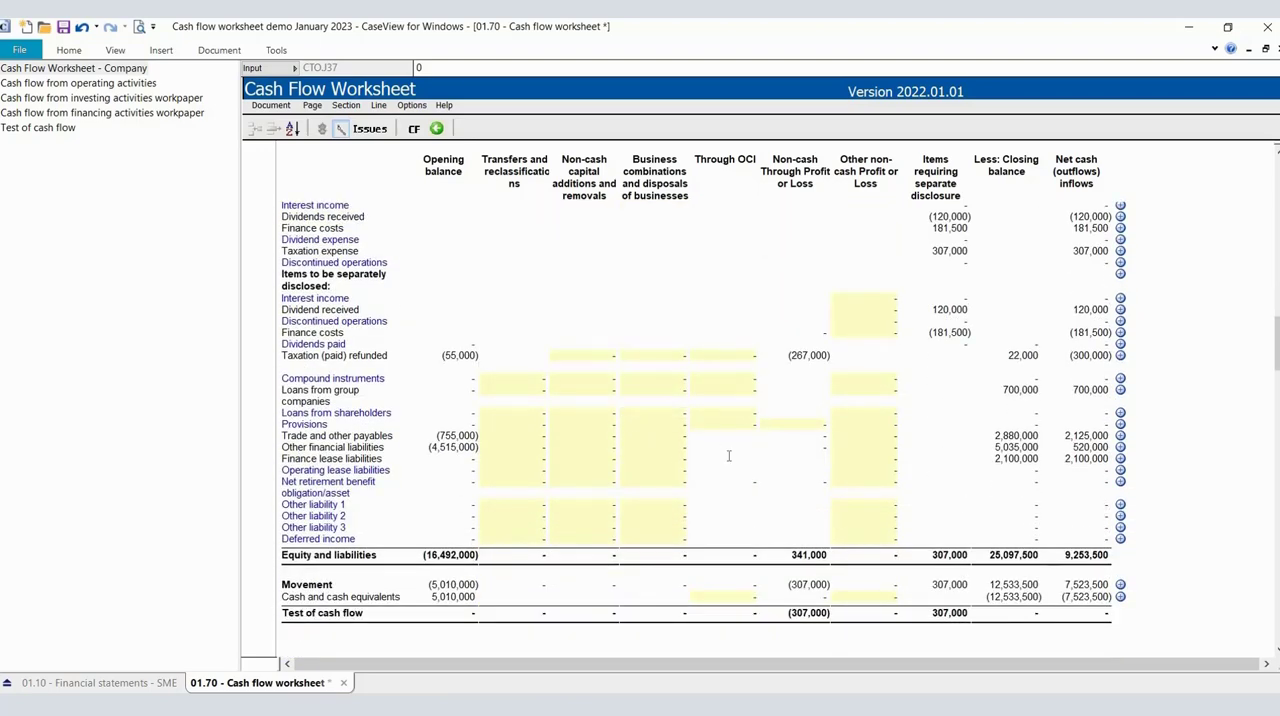
Review the worksheet's line items from the liabilities up to property, plant and equipment and back down to Share capital.
{"action": "scroll", "coordinate": [723, 445], "scroll_direction": "up", "scroll_amount": 5}
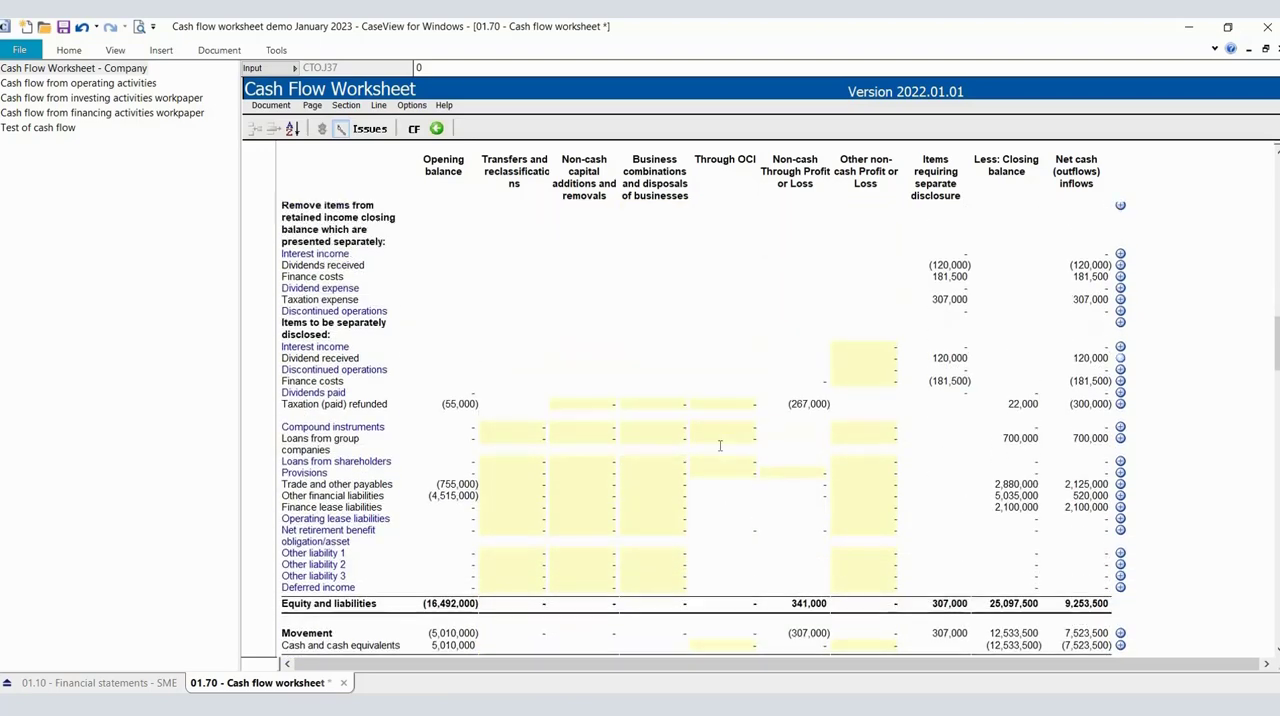
{"action": "scroll", "coordinate": [719, 445], "scroll_direction": "up", "scroll_amount": 6}
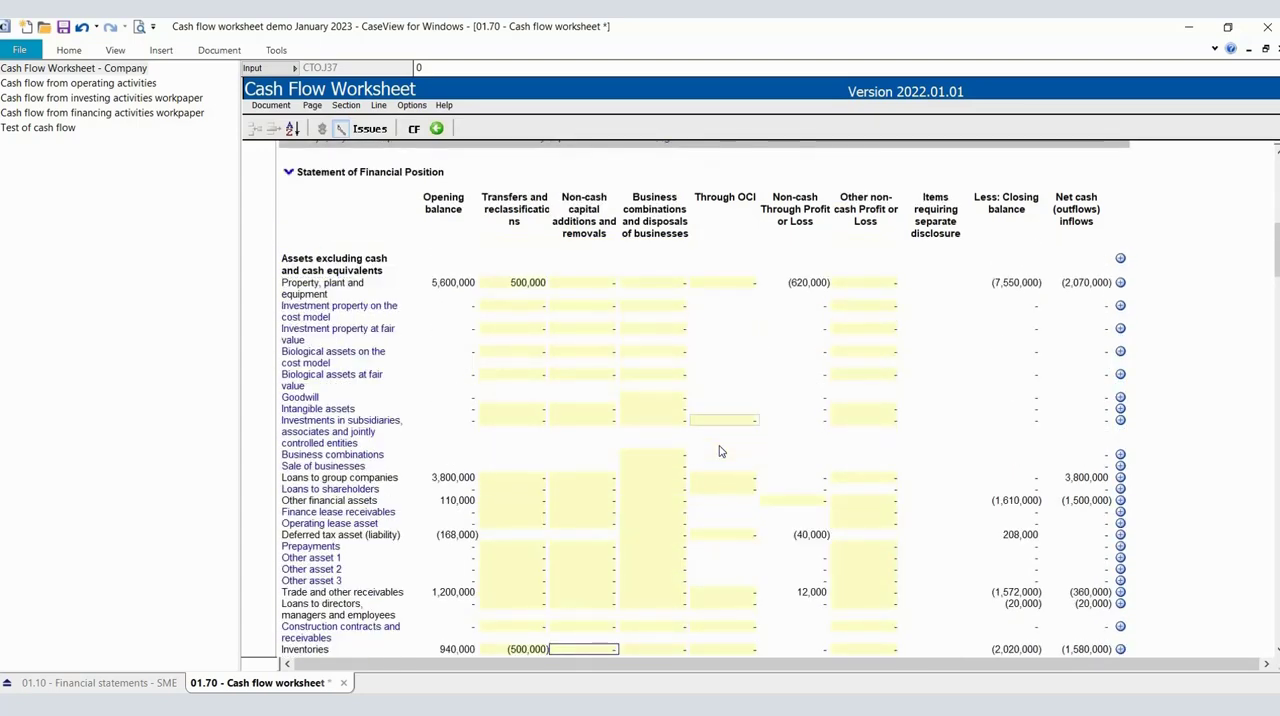
{"action": "scroll", "coordinate": [718, 451], "scroll_direction": "down", "scroll_amount": 2}
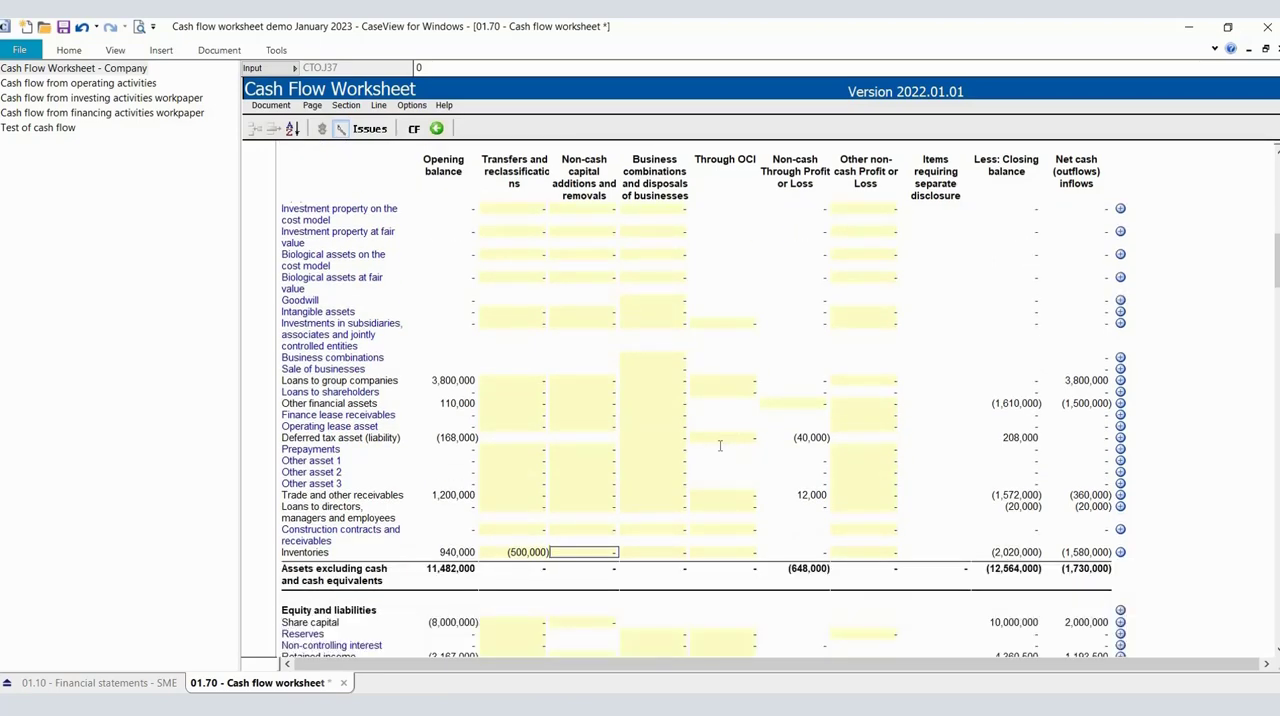
{"action": "scroll", "coordinate": [719, 446], "scroll_direction": "down", "scroll_amount": 2}
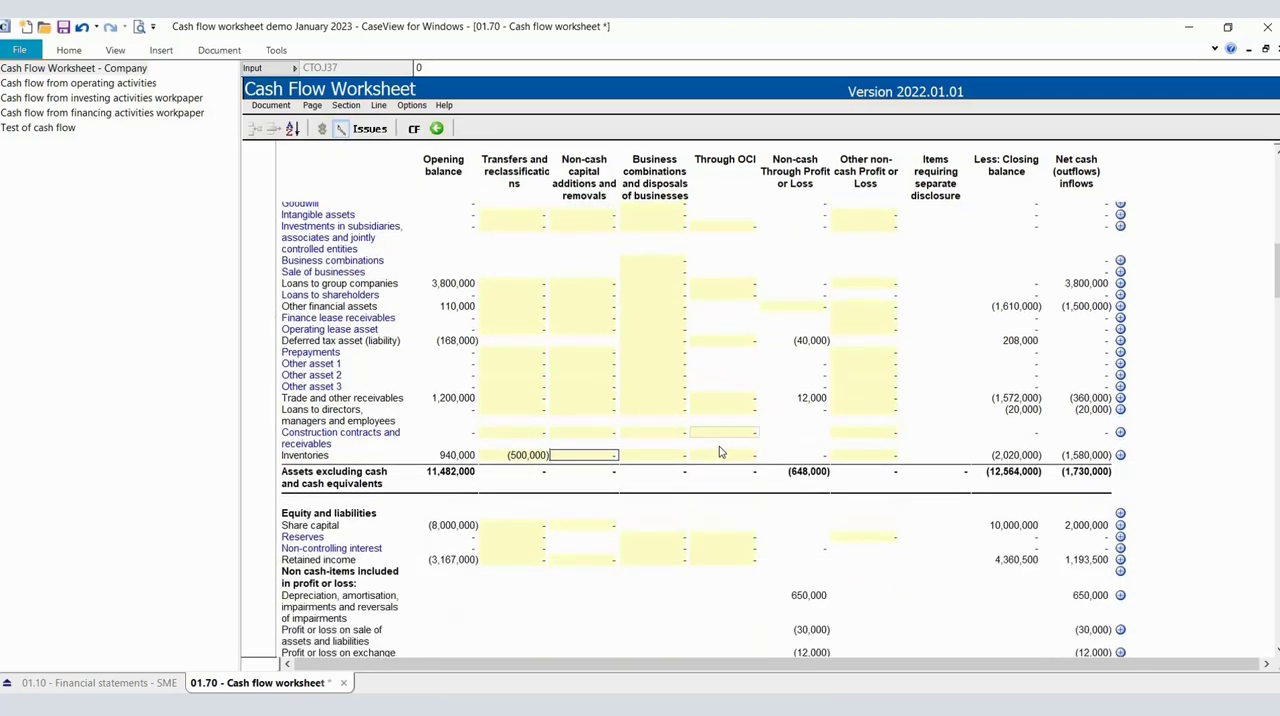
{"action": "scroll", "coordinate": [719, 446], "scroll_direction": "down", "scroll_amount": 5}
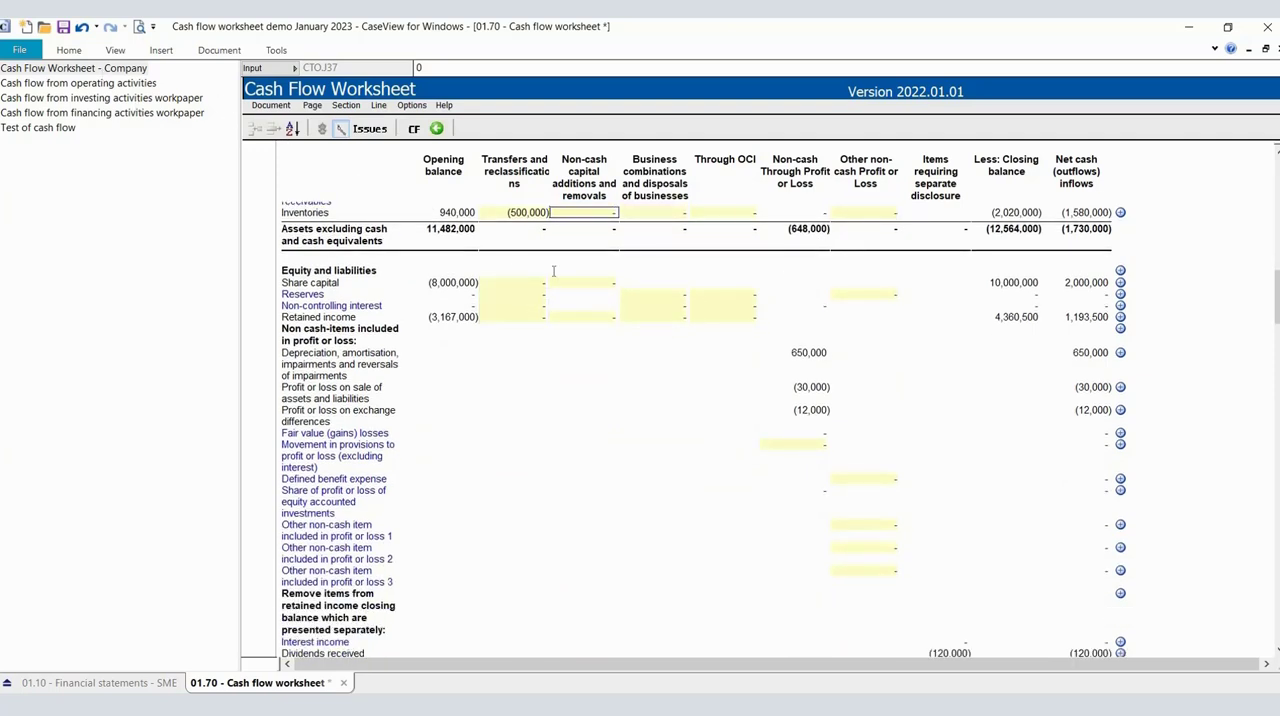
Examine the Net cash (outflows) inflows column for the asset line items, from property, plant and equipment to Inventories.
{"action": "scroll", "coordinate": [652, 285], "scroll_direction": "up", "scroll_amount": 2}
{"action": "scroll", "coordinate": [652, 285], "scroll_direction": "up", "scroll_amount": 9}
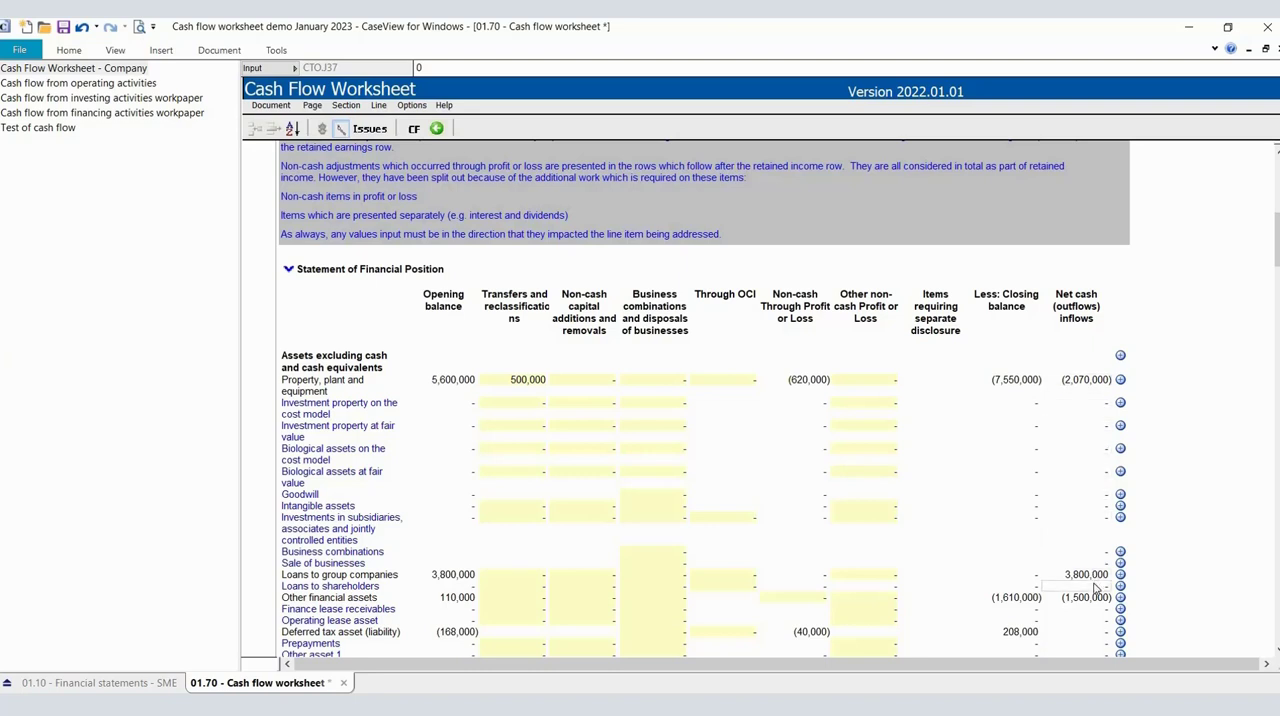
{"action": "scroll", "coordinate": [1095, 590], "scroll_direction": "down", "scroll_amount": 1}
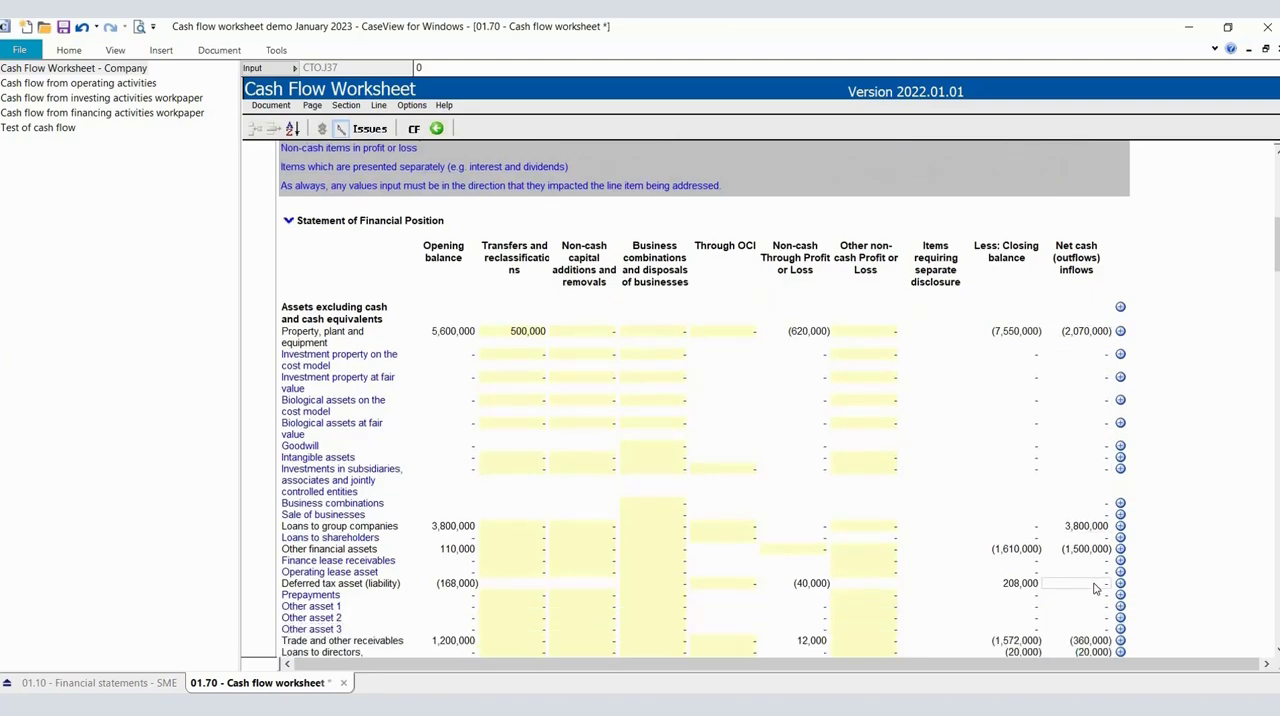
{"action": "scroll", "coordinate": [1095, 590], "scroll_direction": "down", "scroll_amount": 2}
{"action": "scroll", "coordinate": [1090, 470], "scroll_direction": "up", "scroll_amount": 2}
{"action": "scroll", "coordinate": [1085, 481], "scroll_direction": "down", "scroll_amount": 3}
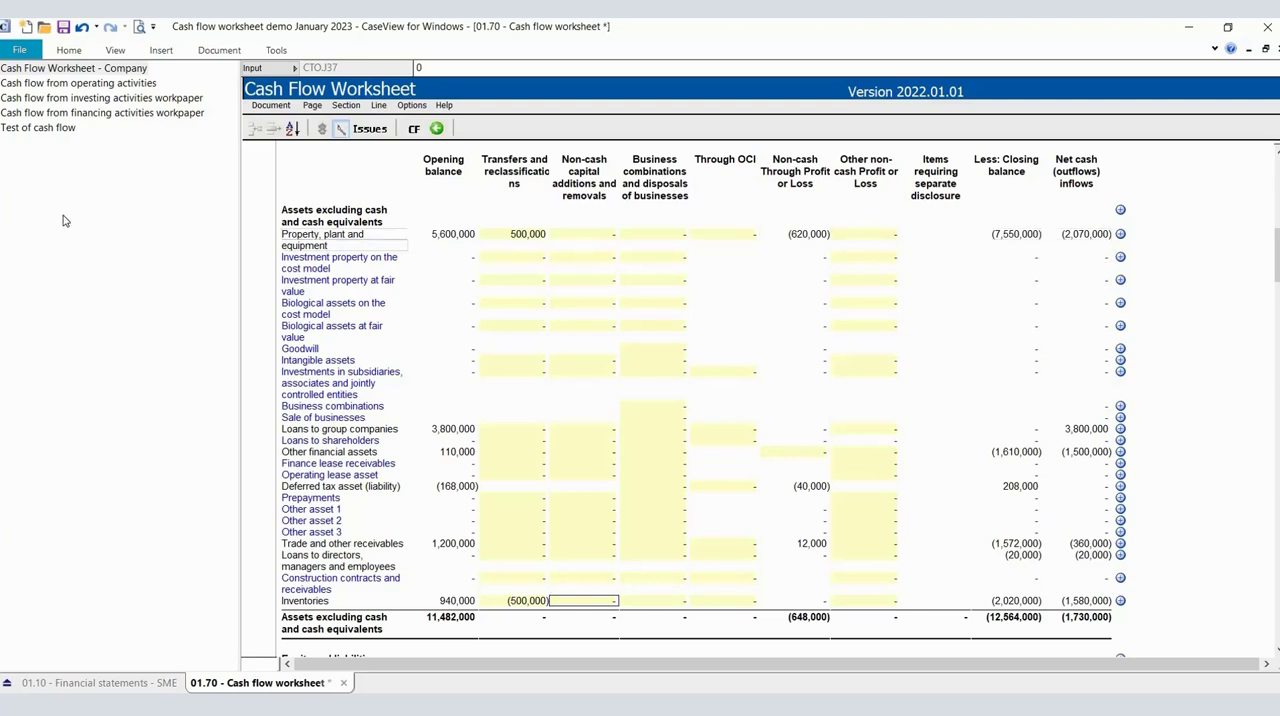
Compare the property, plant and equipment net cash amount in the worksheet with the default cash flows in the investing activities workpaper.
{"action": "left_click", "coordinate": [57, 99]}
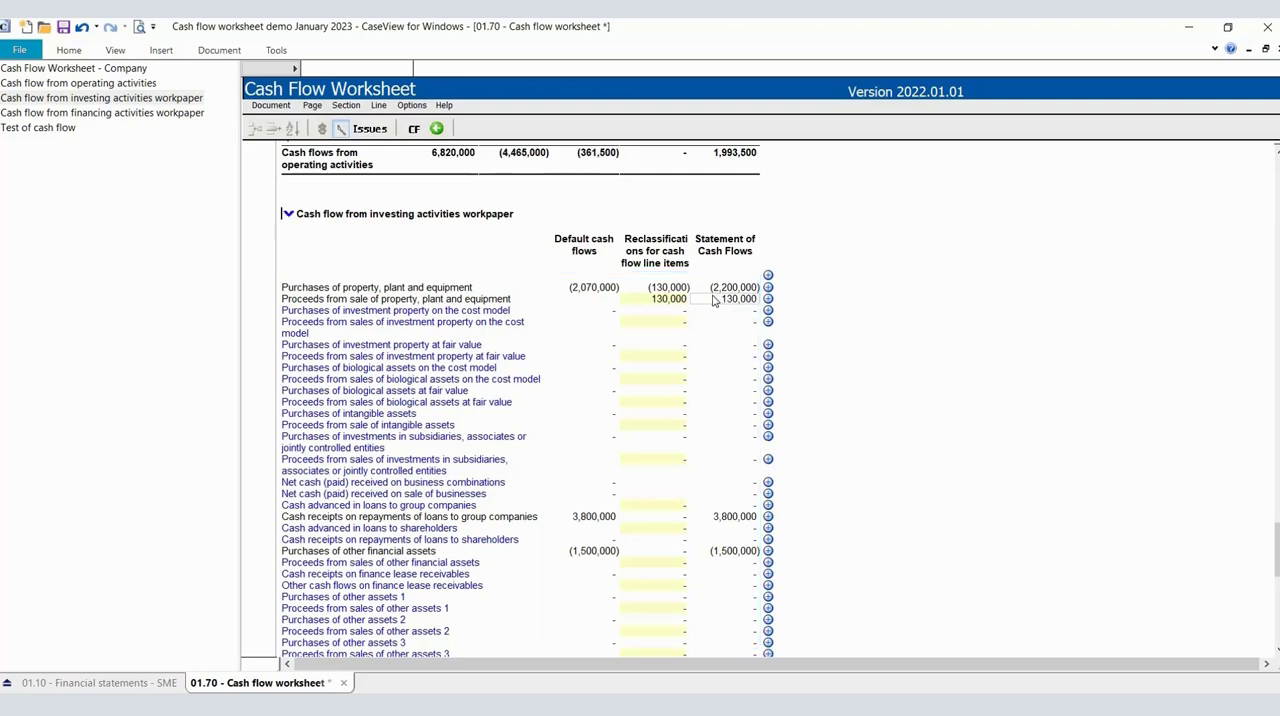
{"action": "left_click", "coordinate": [127, 75]}
{"action": "scroll", "coordinate": [552, 321], "scroll_direction": "down", "scroll_amount": 9}
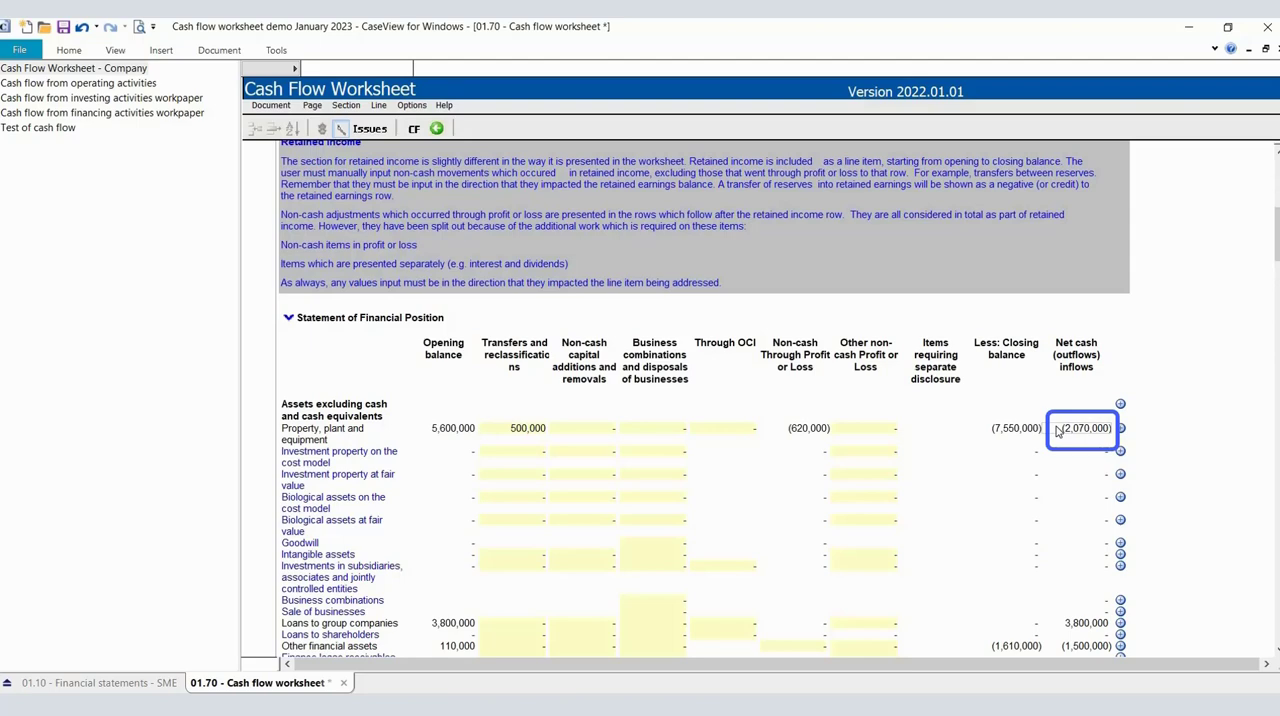
{"action": "left_click", "coordinate": [73, 100]}
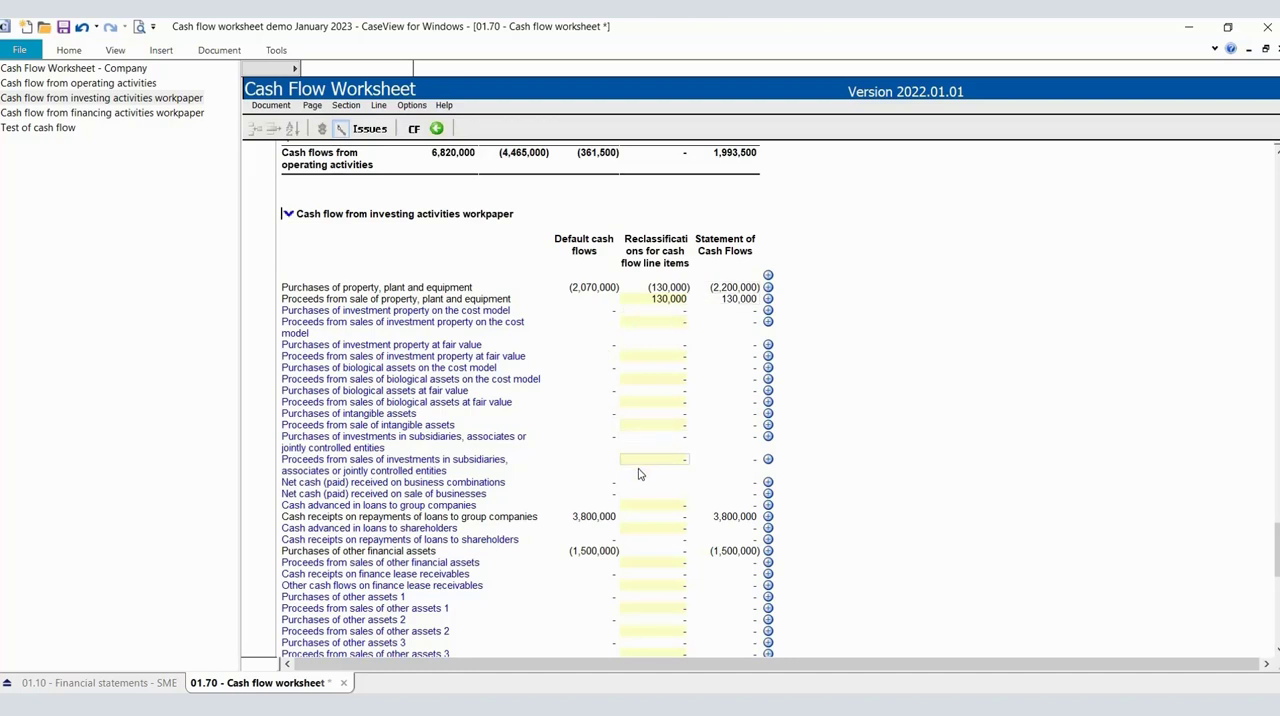
{"action": "scroll", "coordinate": [640, 474], "scroll_direction": "down", "scroll_amount": 1}
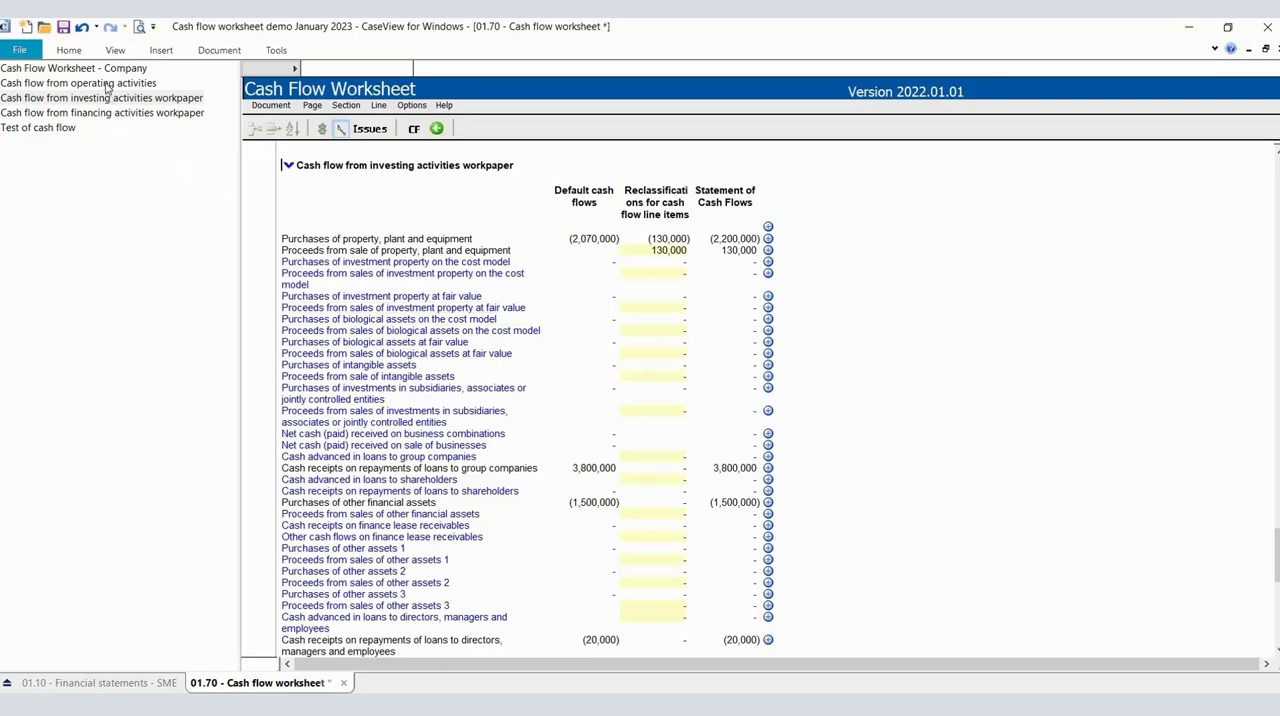
Trace the Share capital net cash amount from the company worksheet to the cash flow from financing activities workpaper.
{"action": "left_click", "coordinate": [104, 70]}
{"action": "scroll", "coordinate": [598, 306], "scroll_direction": "down", "scroll_amount": 8}
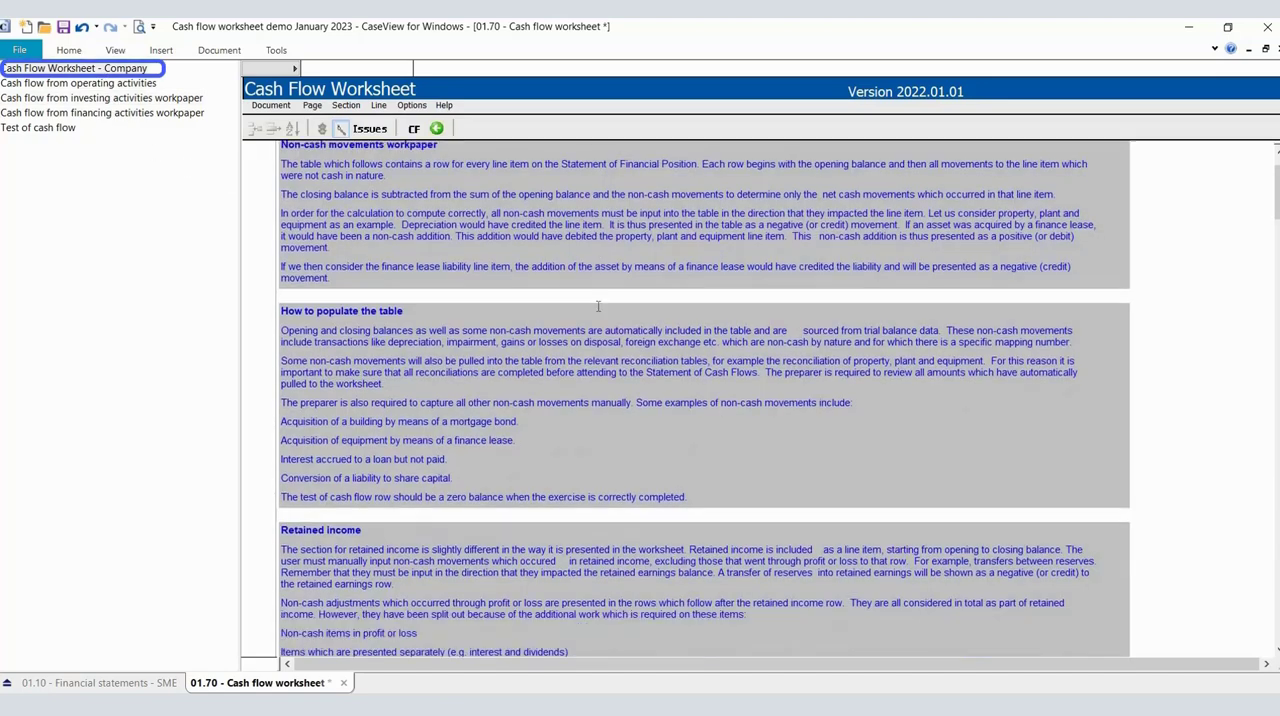
{"action": "scroll", "coordinate": [598, 306], "scroll_direction": "down", "scroll_amount": 3}
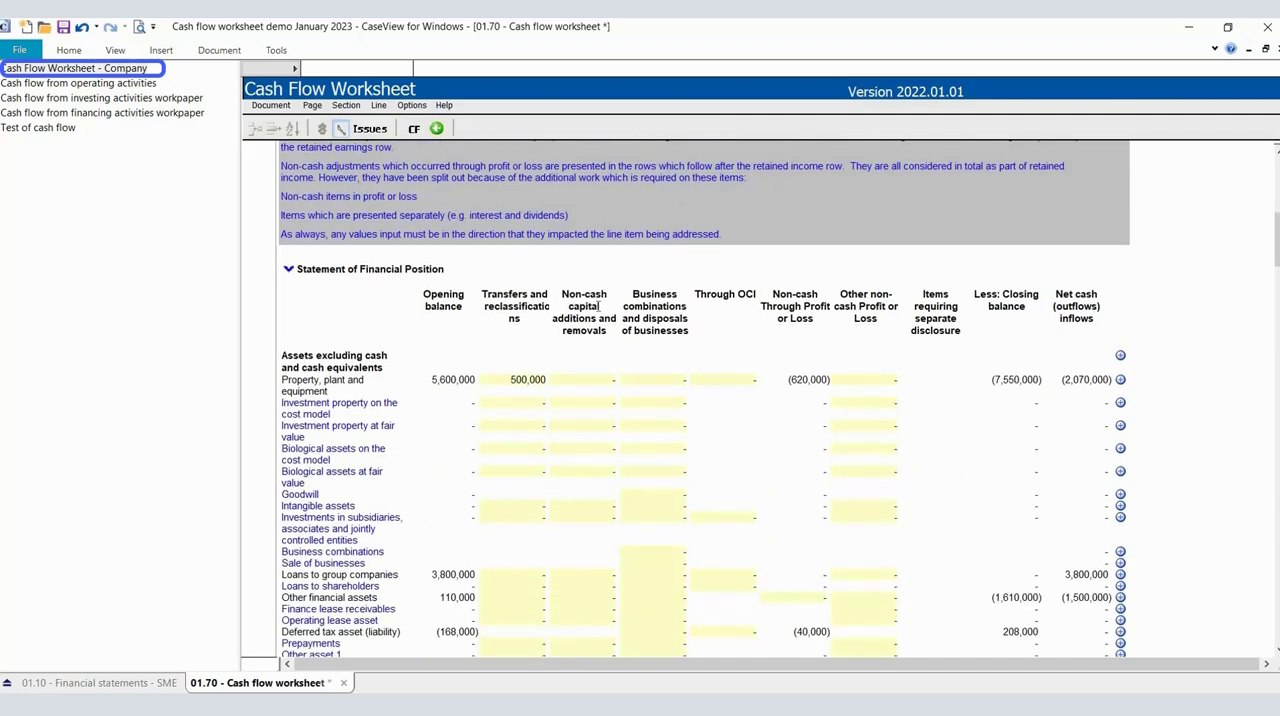
{"action": "scroll", "coordinate": [598, 306], "scroll_direction": "down", "scroll_amount": 15}
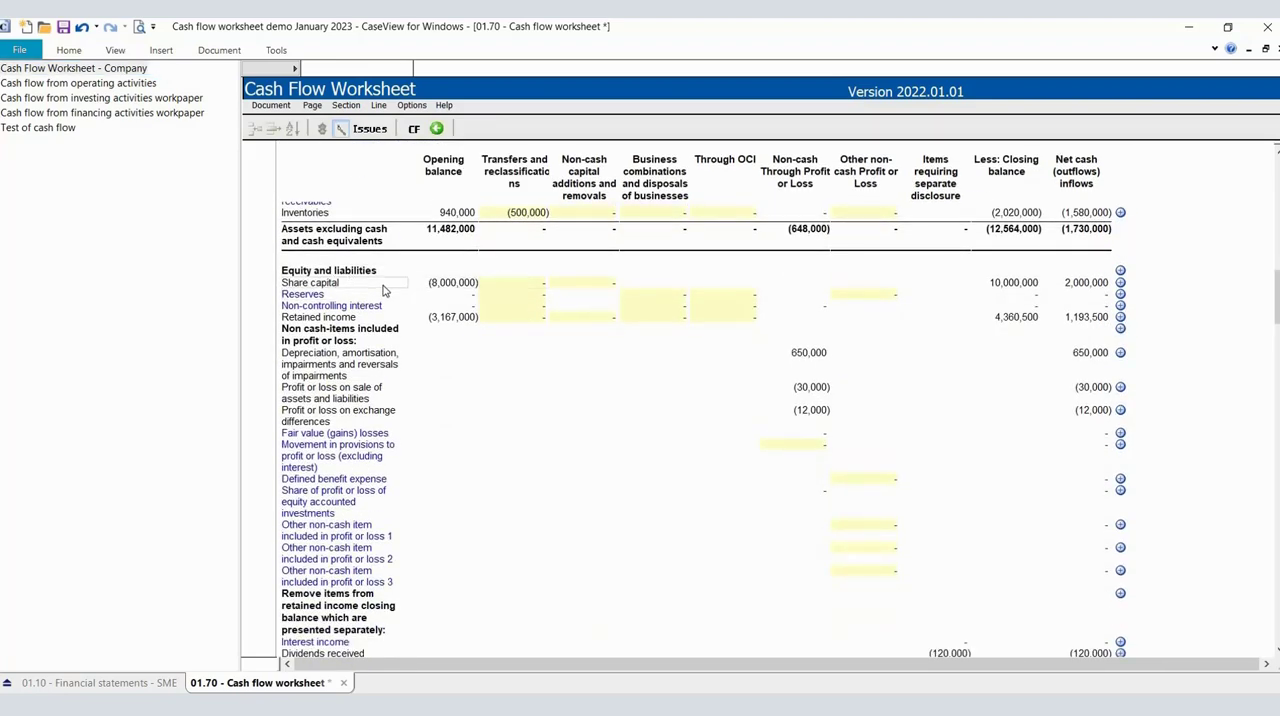
{"action": "left_click", "coordinate": [1062, 289]}
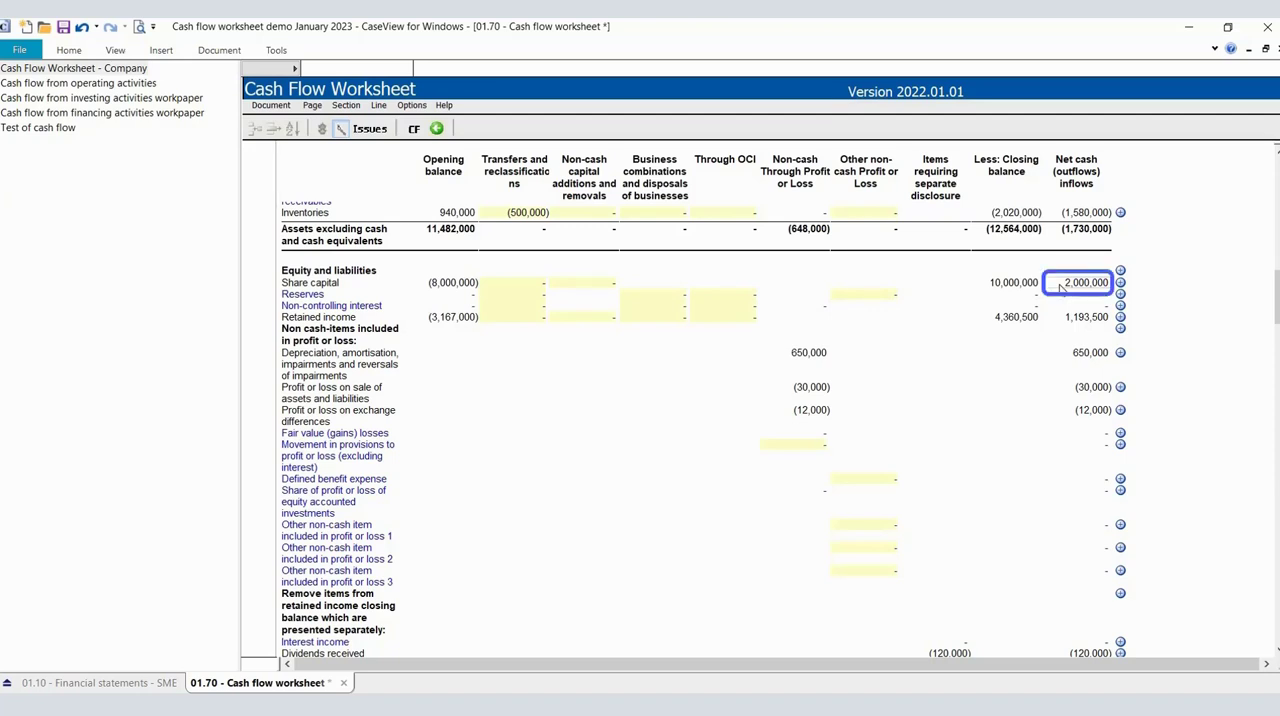
{"action": "scroll", "coordinate": [410, 362], "scroll_direction": "down", "scroll_amount": 10}
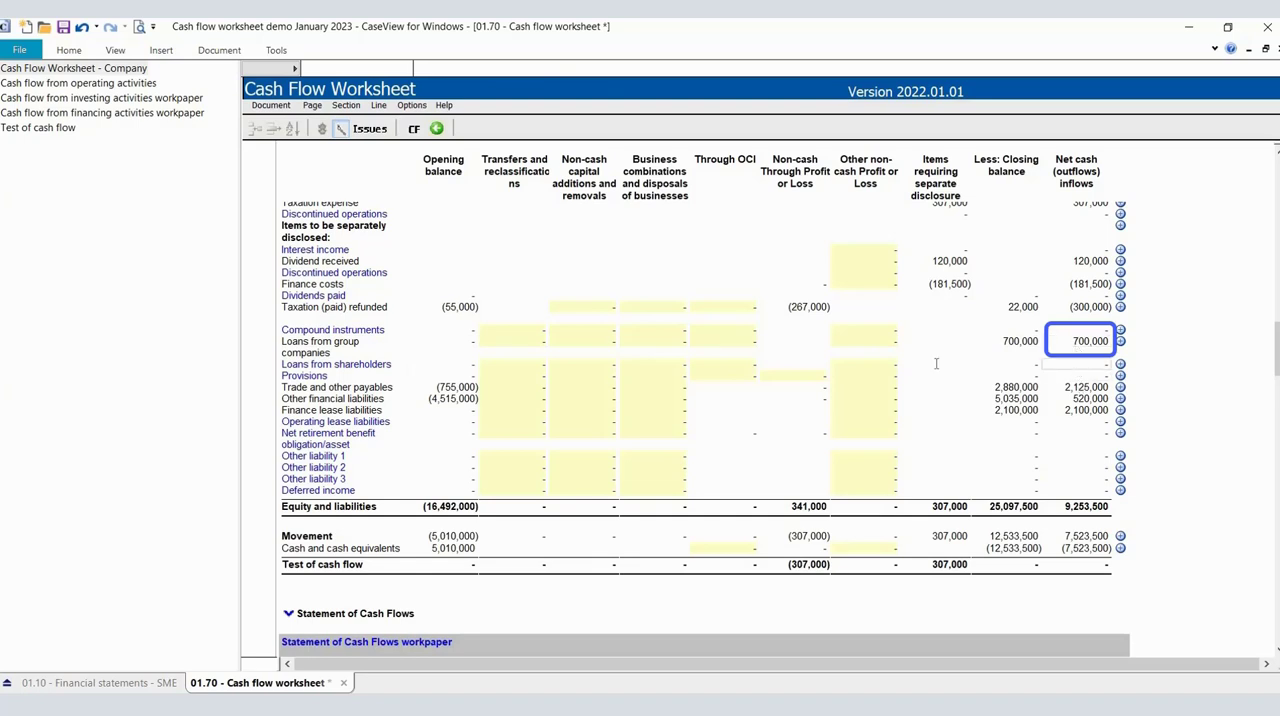
{"action": "left_click", "coordinate": [118, 117]}
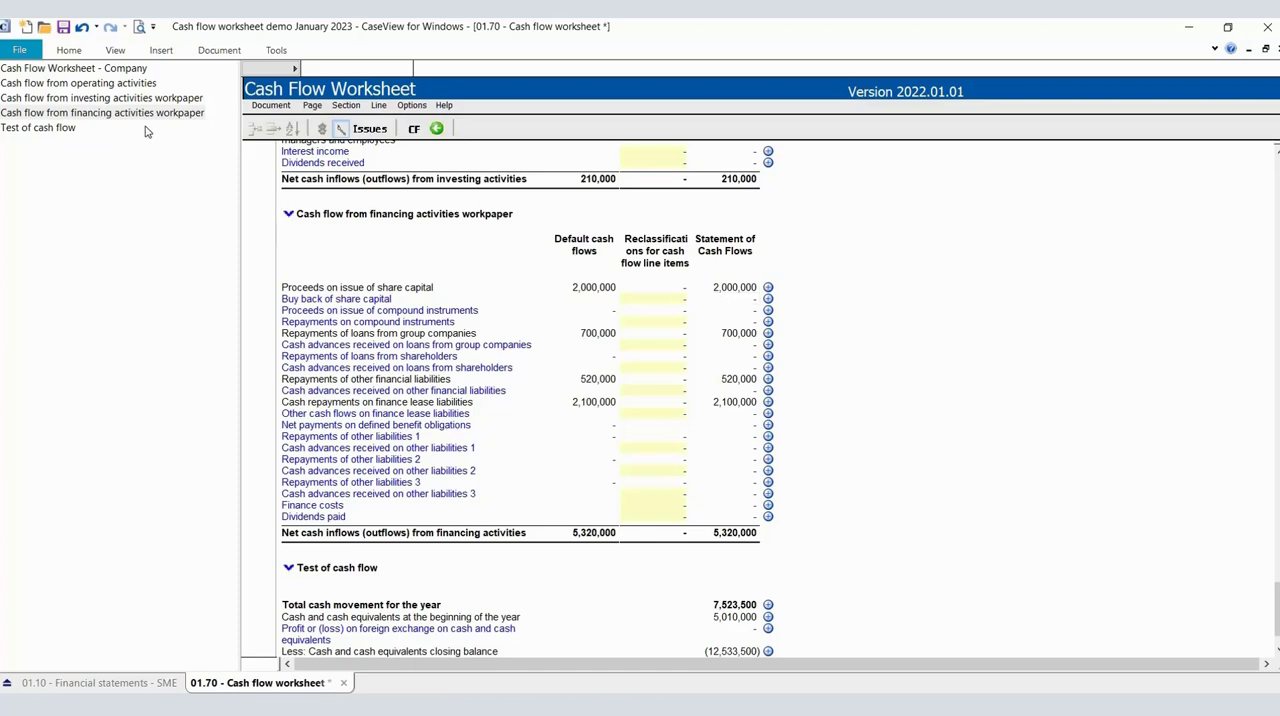
Examine the company worksheet's Retained income row, its non-cash profit or loss items and the items presented separately.
{"action": "left_click", "coordinate": [133, 72]}
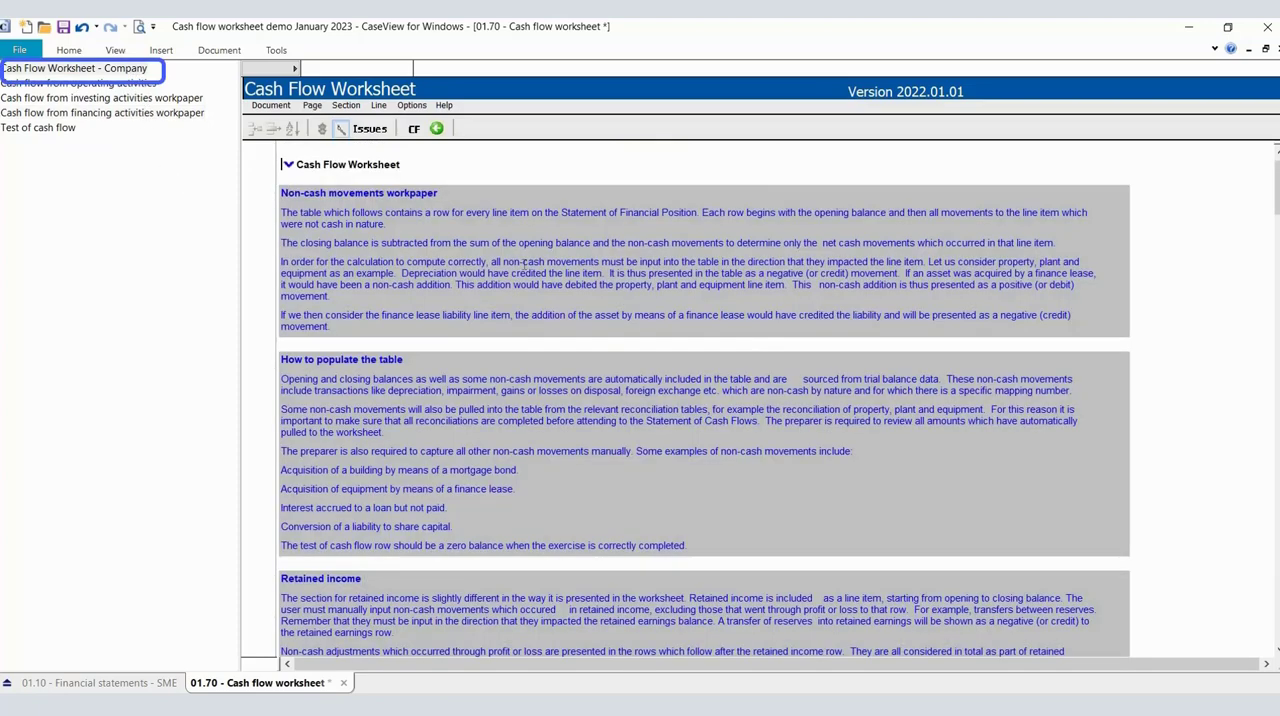
{"action": "scroll", "coordinate": [609, 370], "scroll_direction": "down", "scroll_amount": 6}
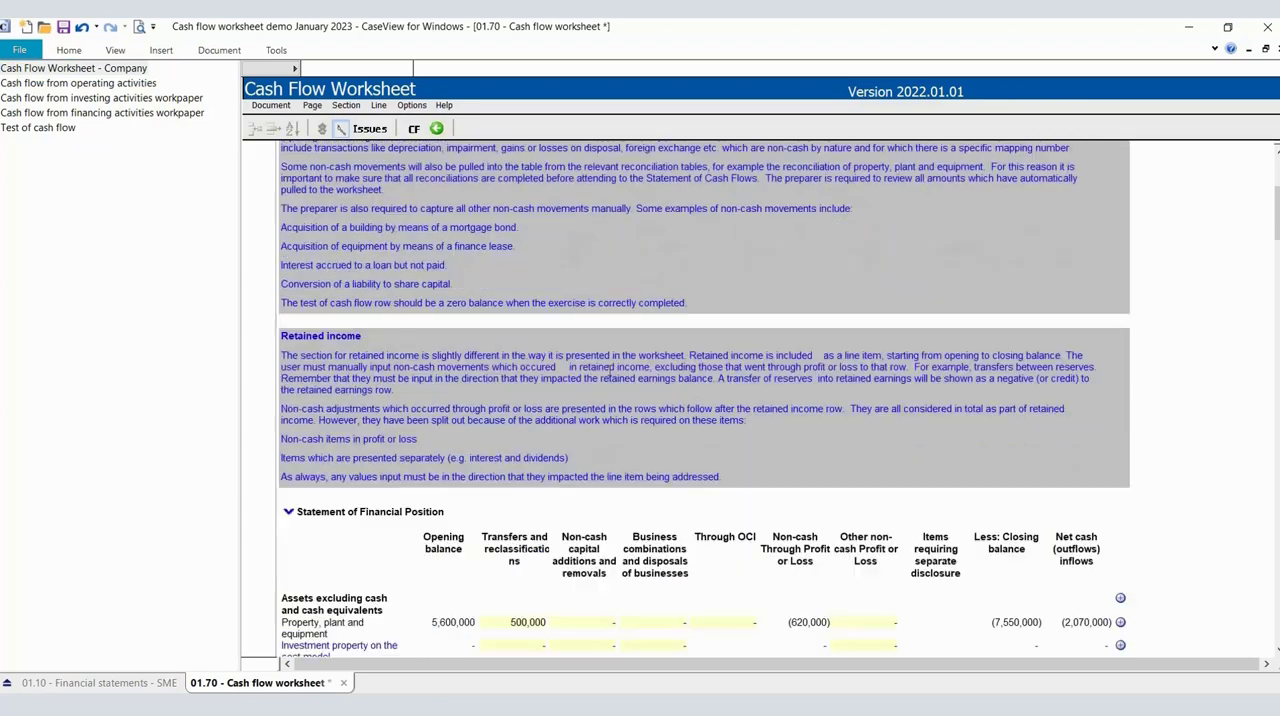
{"action": "scroll", "coordinate": [609, 370], "scroll_direction": "down", "scroll_amount": 10}
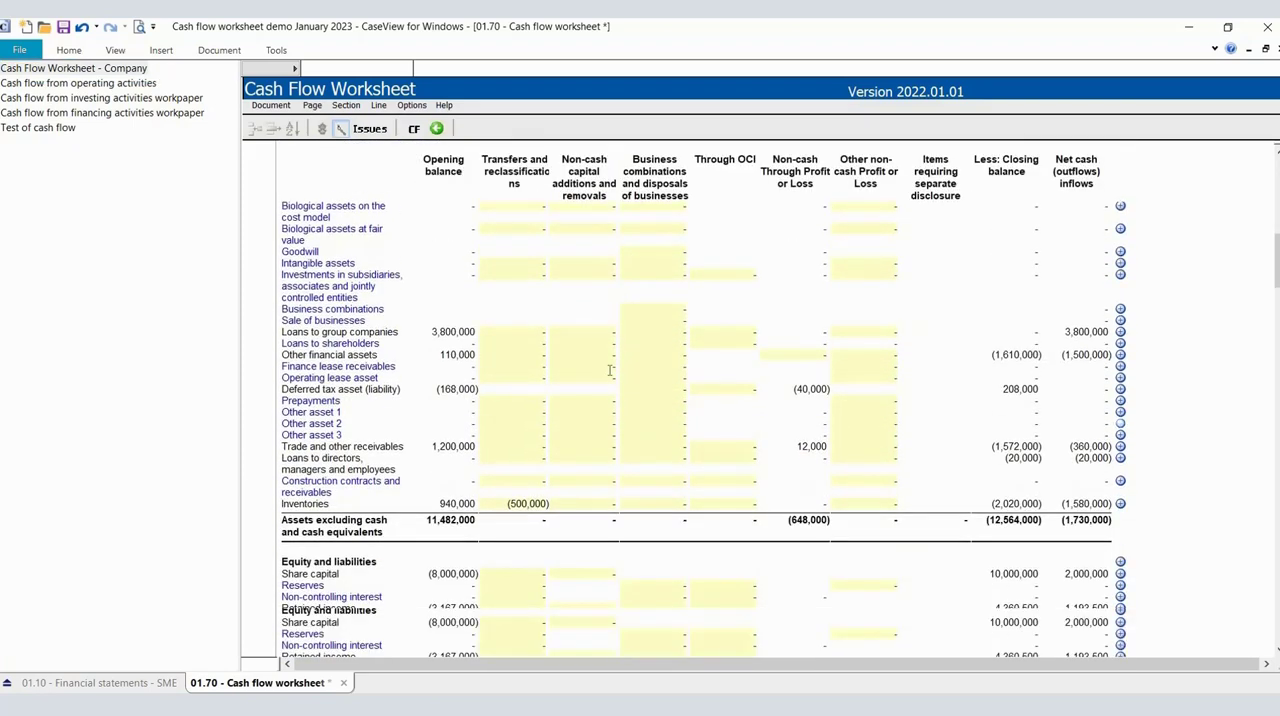
{"action": "scroll", "coordinate": [609, 370], "scroll_direction": "down", "scroll_amount": 3}
{"action": "scroll", "coordinate": [608, 368], "scroll_direction": "down", "scroll_amount": 1}
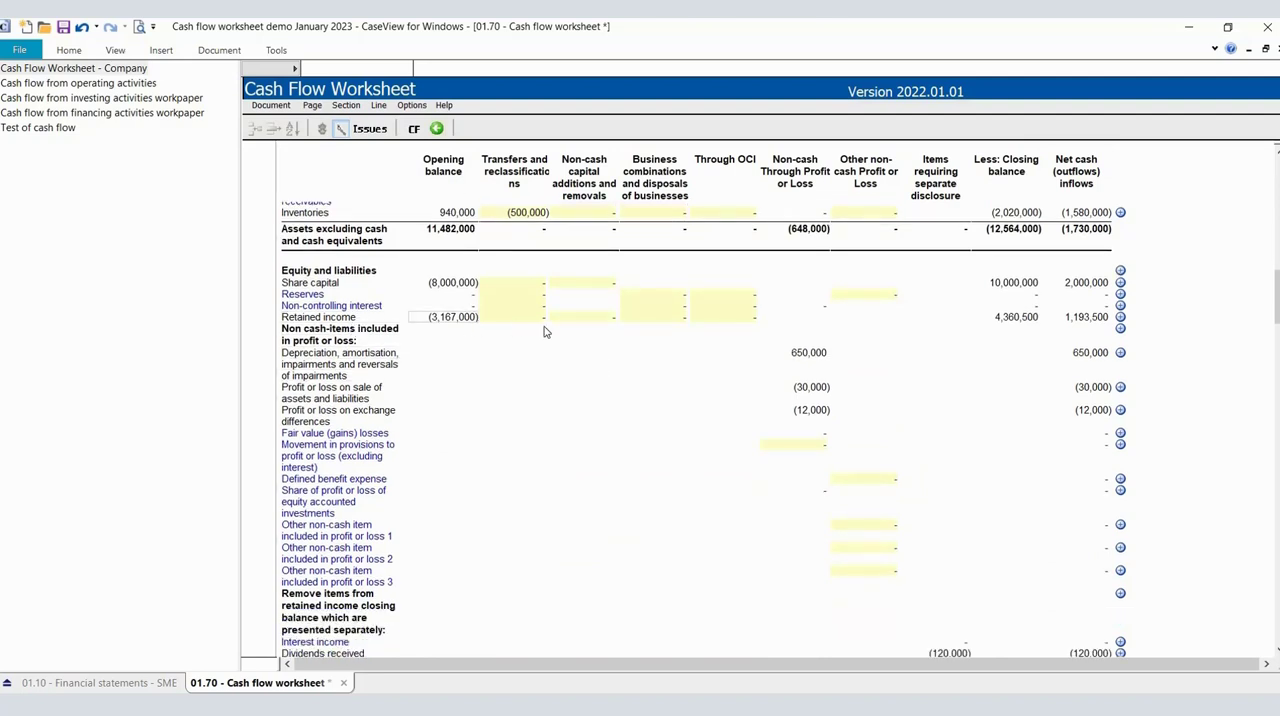
{"action": "scroll", "coordinate": [803, 442], "scroll_direction": "down", "scroll_amount": 2}
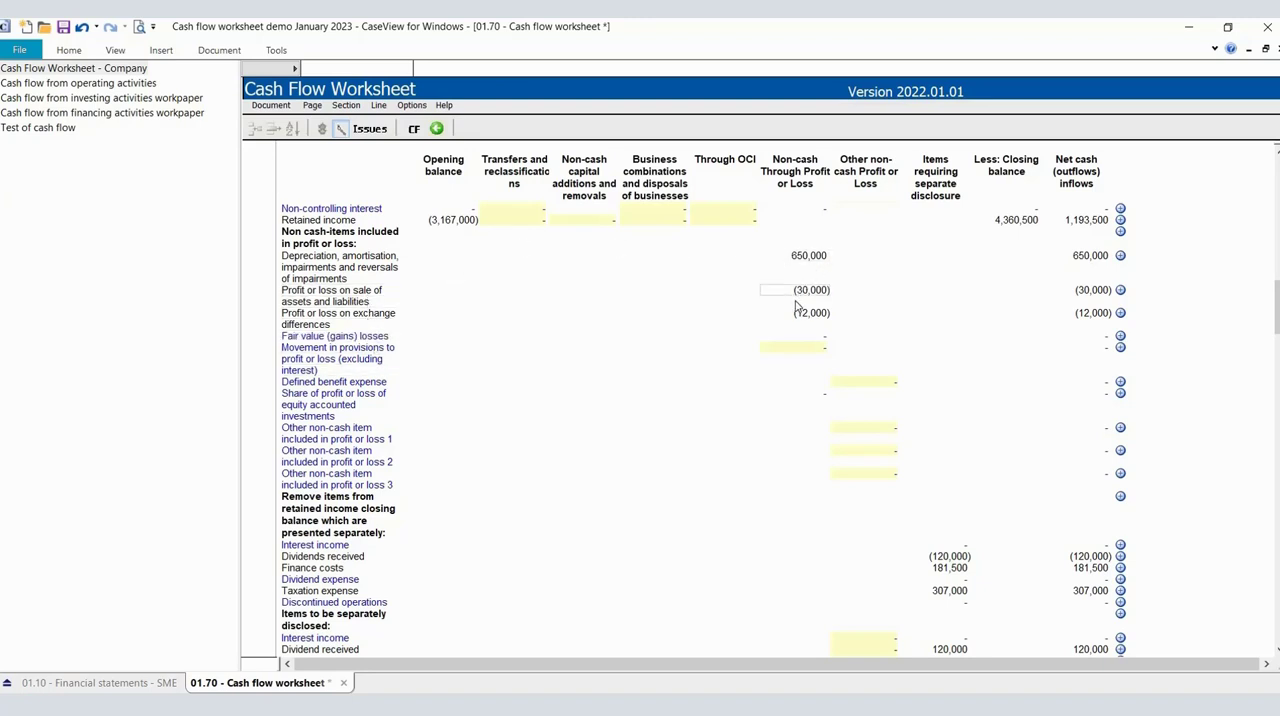
{"action": "scroll", "coordinate": [796, 305], "scroll_direction": "down", "scroll_amount": 1}
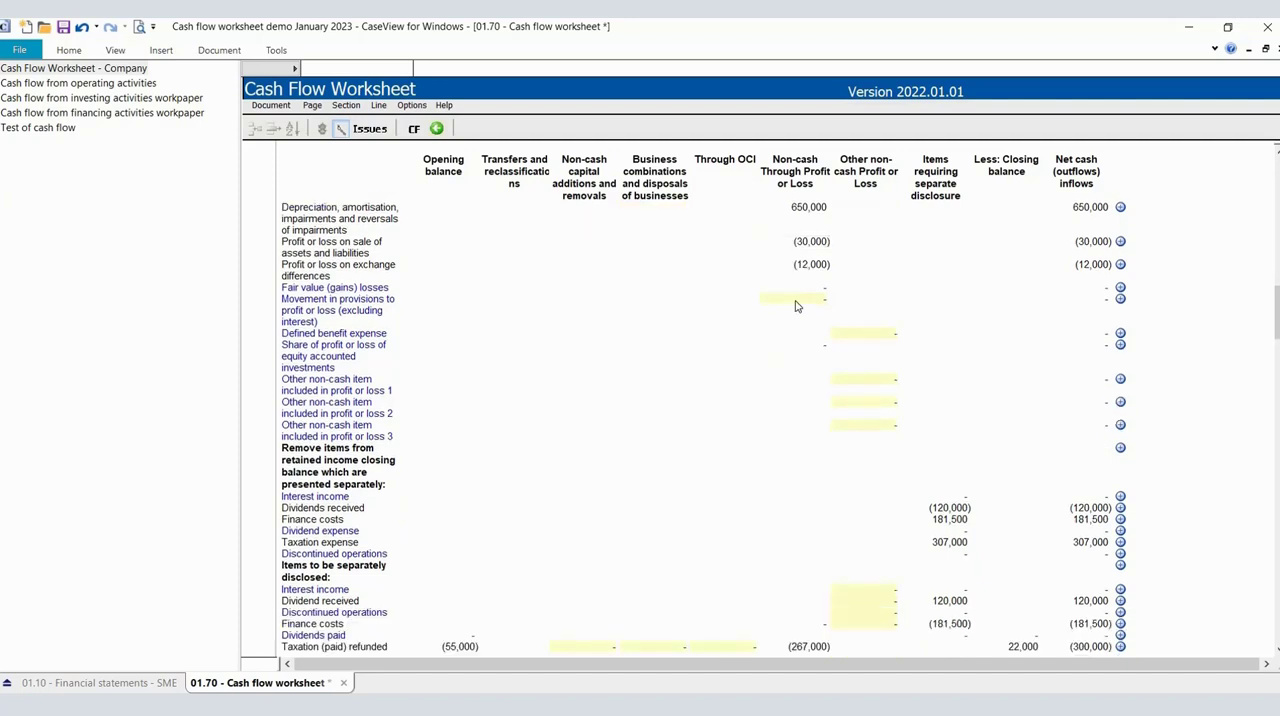
{"action": "scroll", "coordinate": [796, 305], "scroll_direction": "down", "scroll_amount": 1}
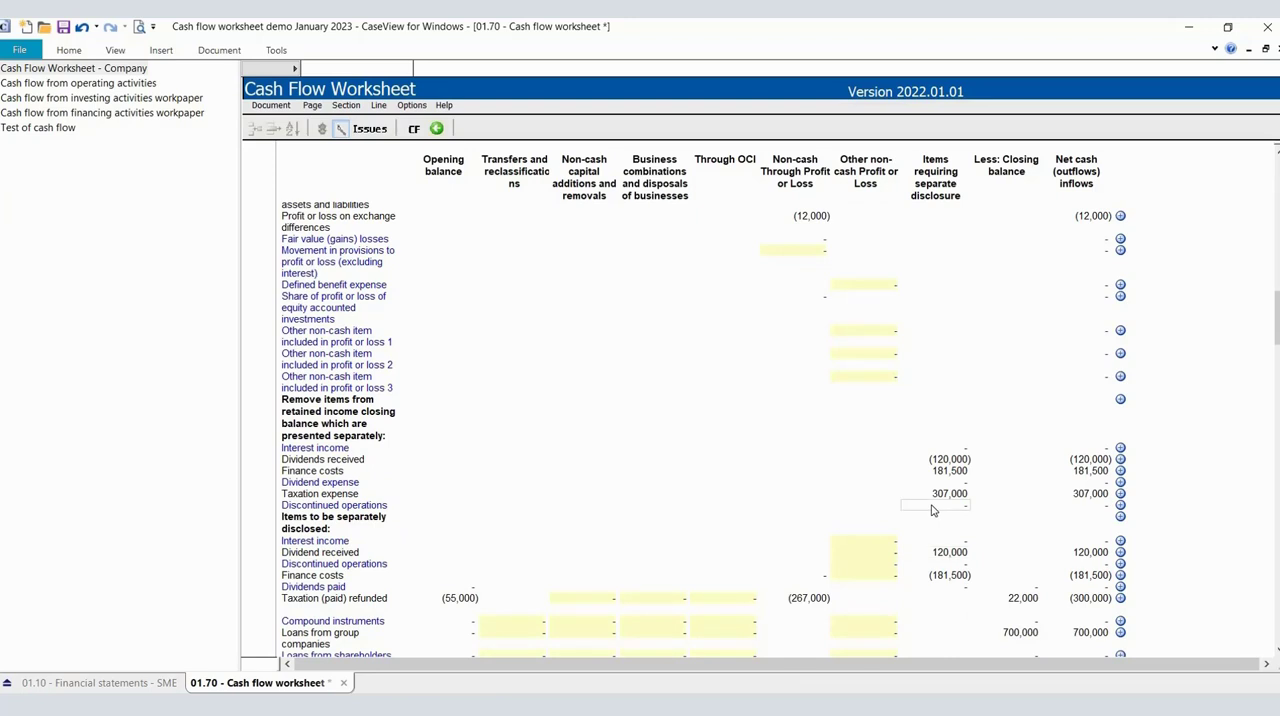
{"action": "scroll", "coordinate": [740, 517], "scroll_direction": "down", "scroll_amount": 1}
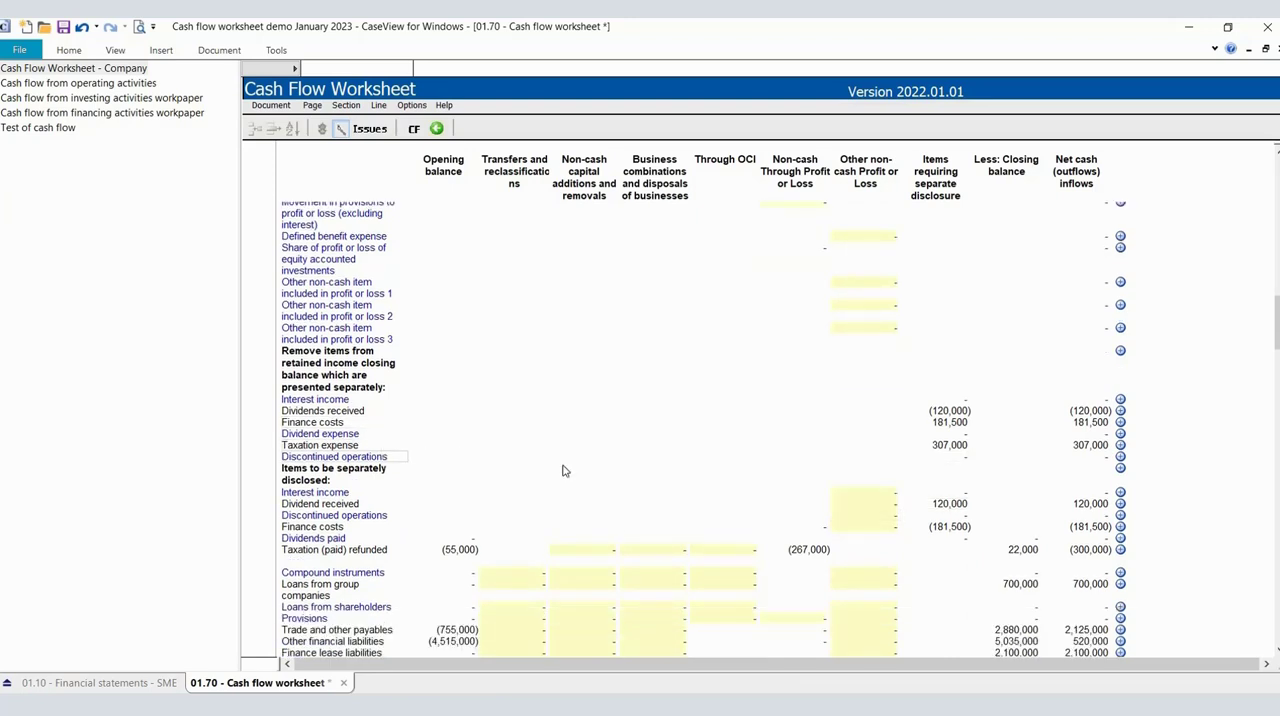
{"action": "scroll", "coordinate": [960, 470], "scroll_direction": "down", "scroll_amount": 1}
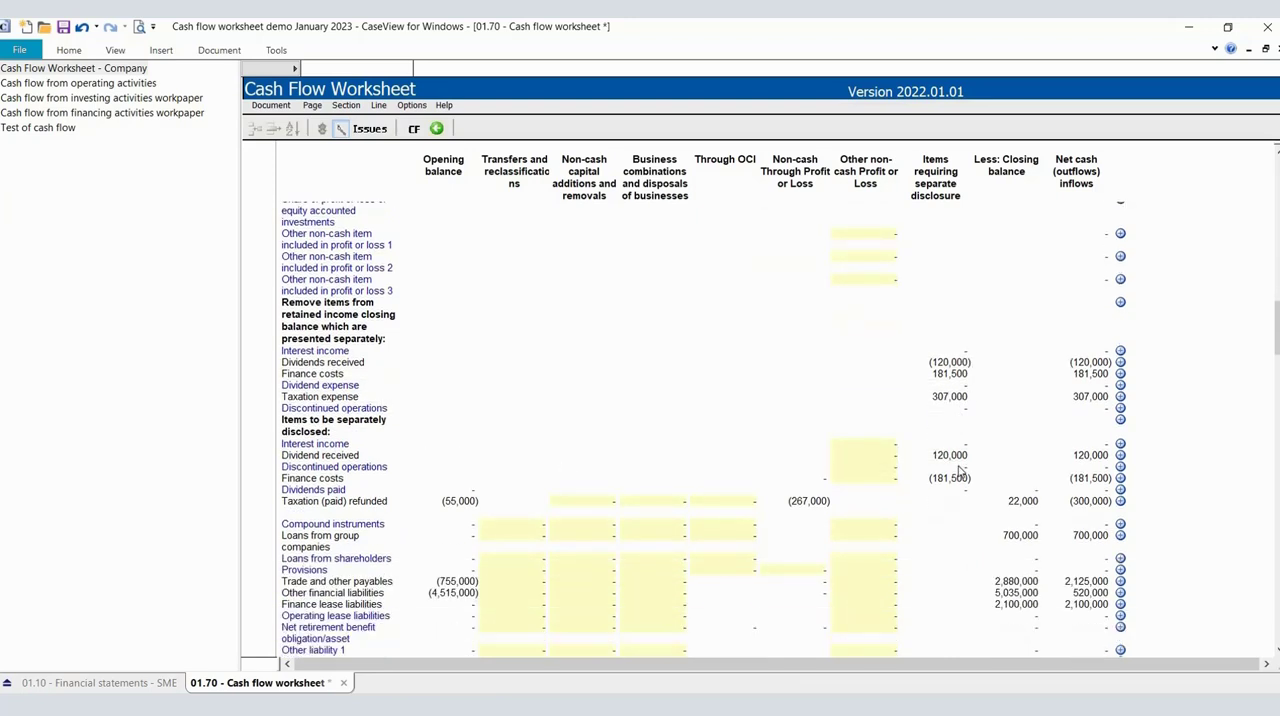
Examine the operating activities workpaper's non-cash adjustments, separately presented items and working capital changes down to Cash flows from operating activities.
{"action": "left_click", "coordinate": [129, 85]}
{"action": "scroll", "coordinate": [632, 377], "scroll_direction": "down", "scroll_amount": 2}
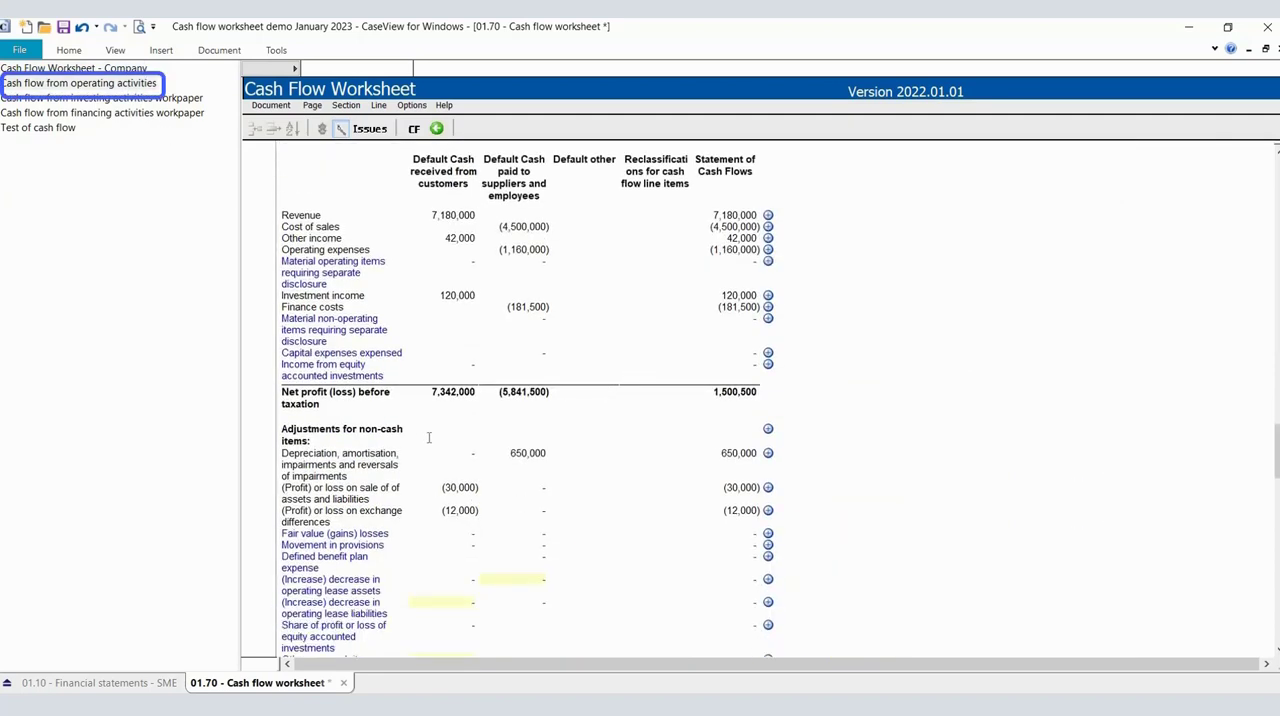
{"action": "scroll", "coordinate": [664, 441], "scroll_direction": "down", "scroll_amount": 1}
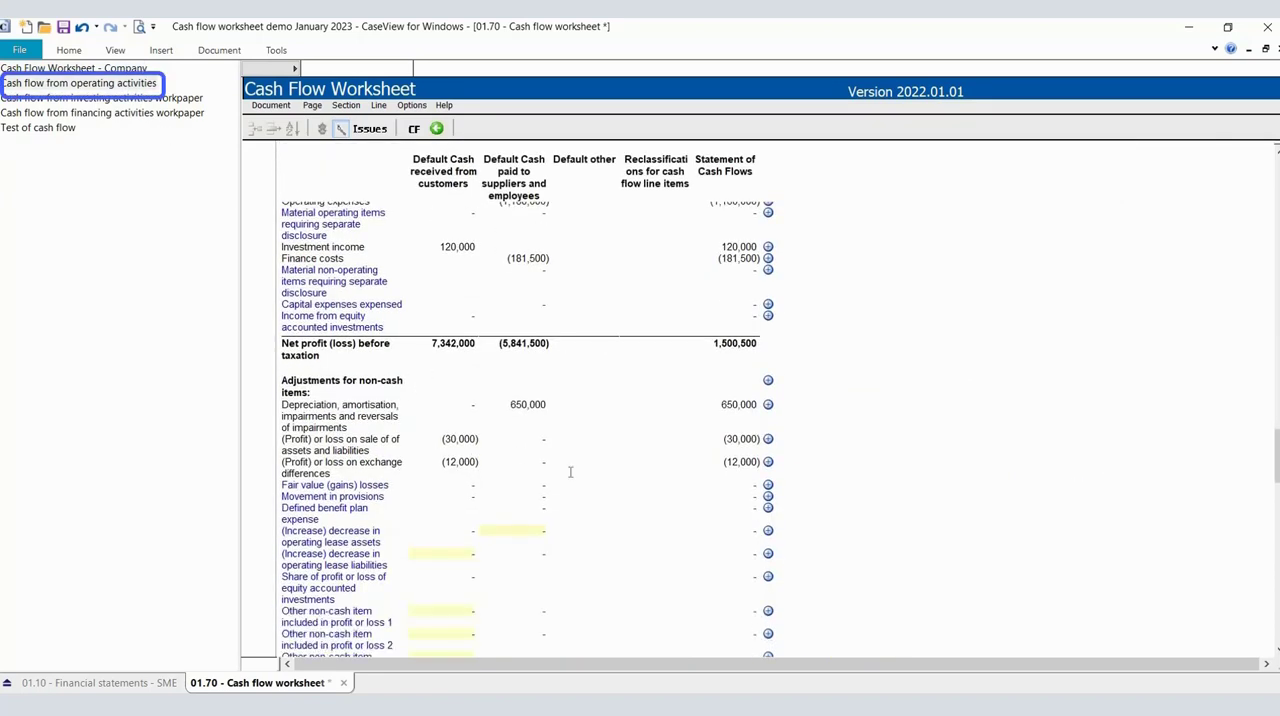
{"action": "left_click", "coordinate": [522, 408]}
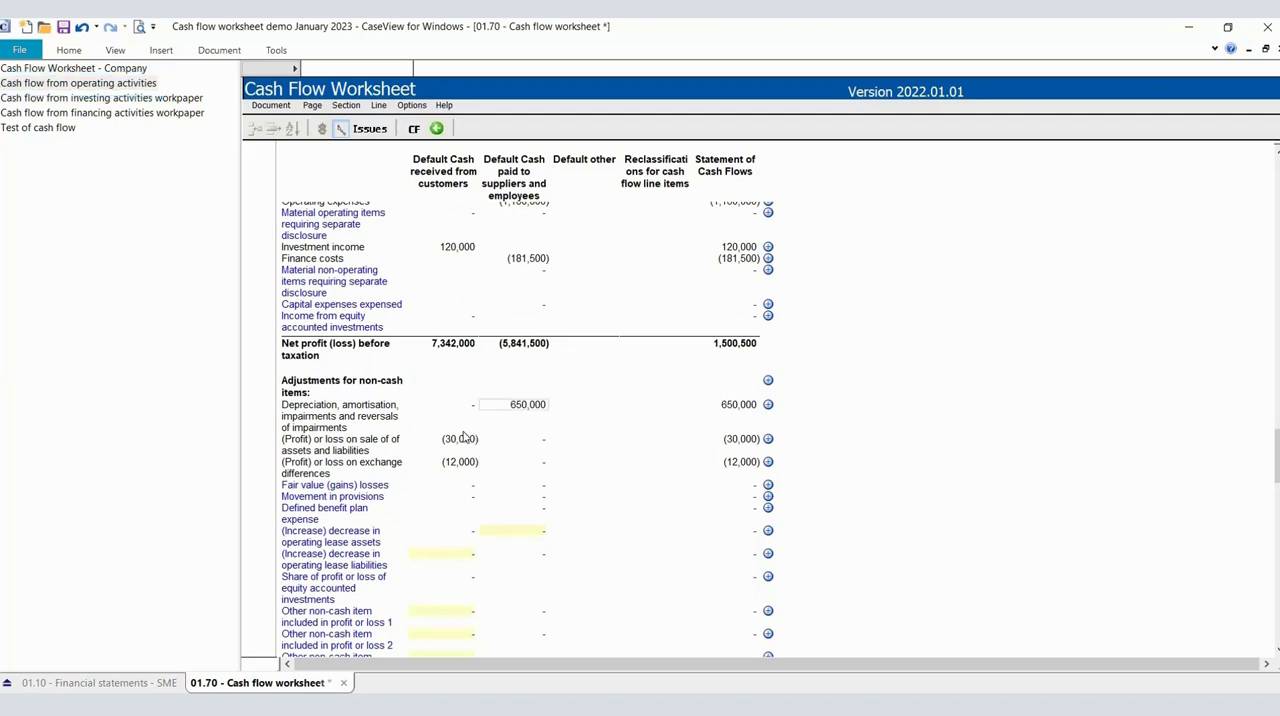
{"action": "scroll", "coordinate": [563, 463], "scroll_direction": "down", "scroll_amount": 2}
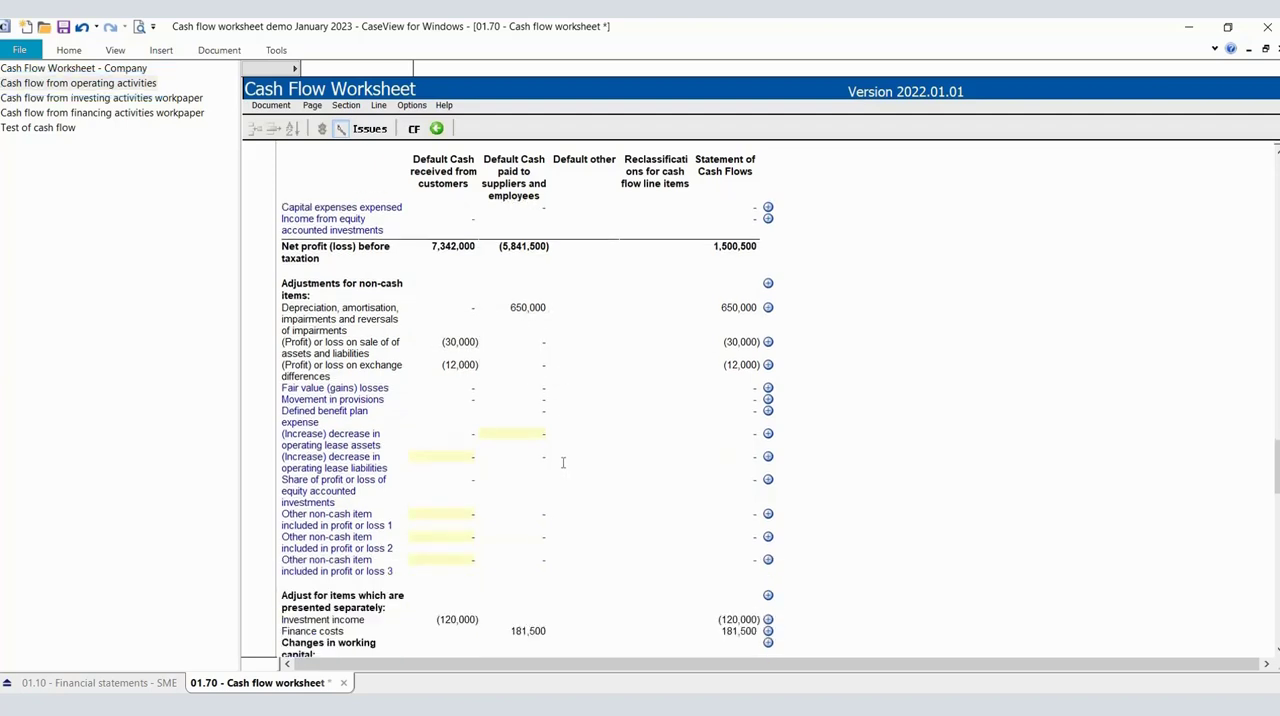
{"action": "scroll", "coordinate": [540, 470], "scroll_direction": "up", "scroll_amount": 1}
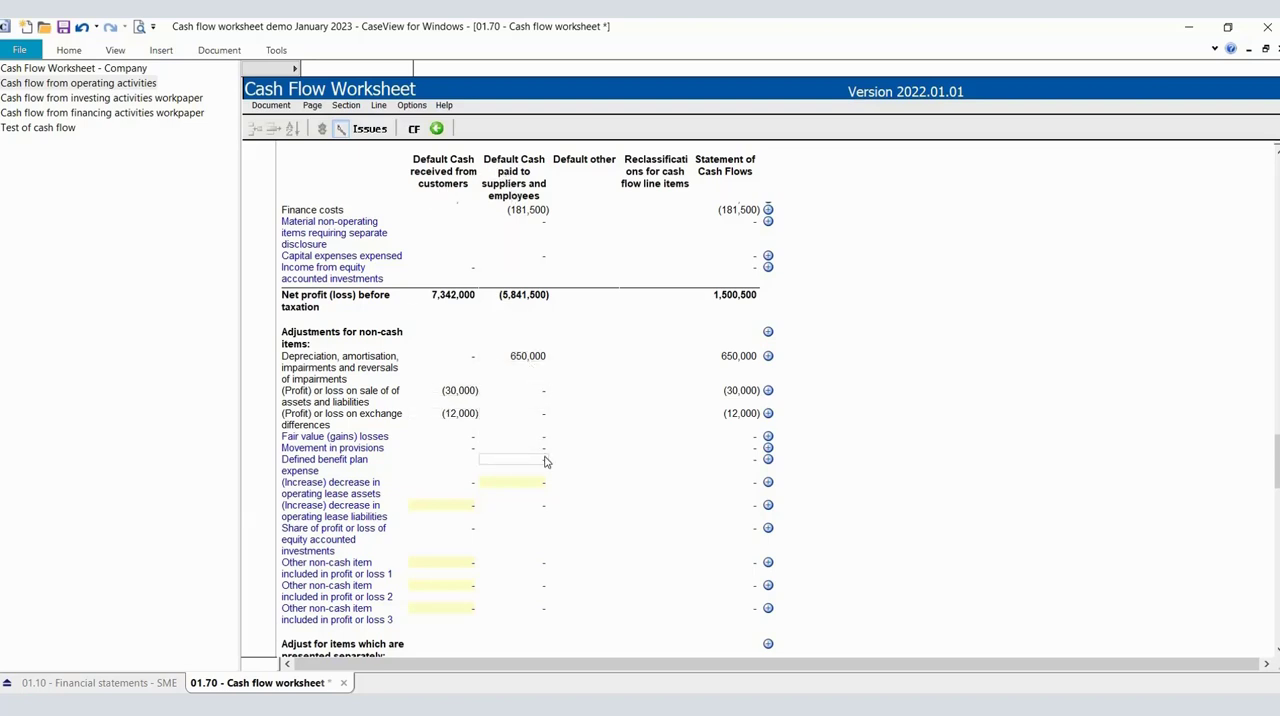
{"action": "scroll", "coordinate": [545, 460], "scroll_direction": "down", "scroll_amount": 3}
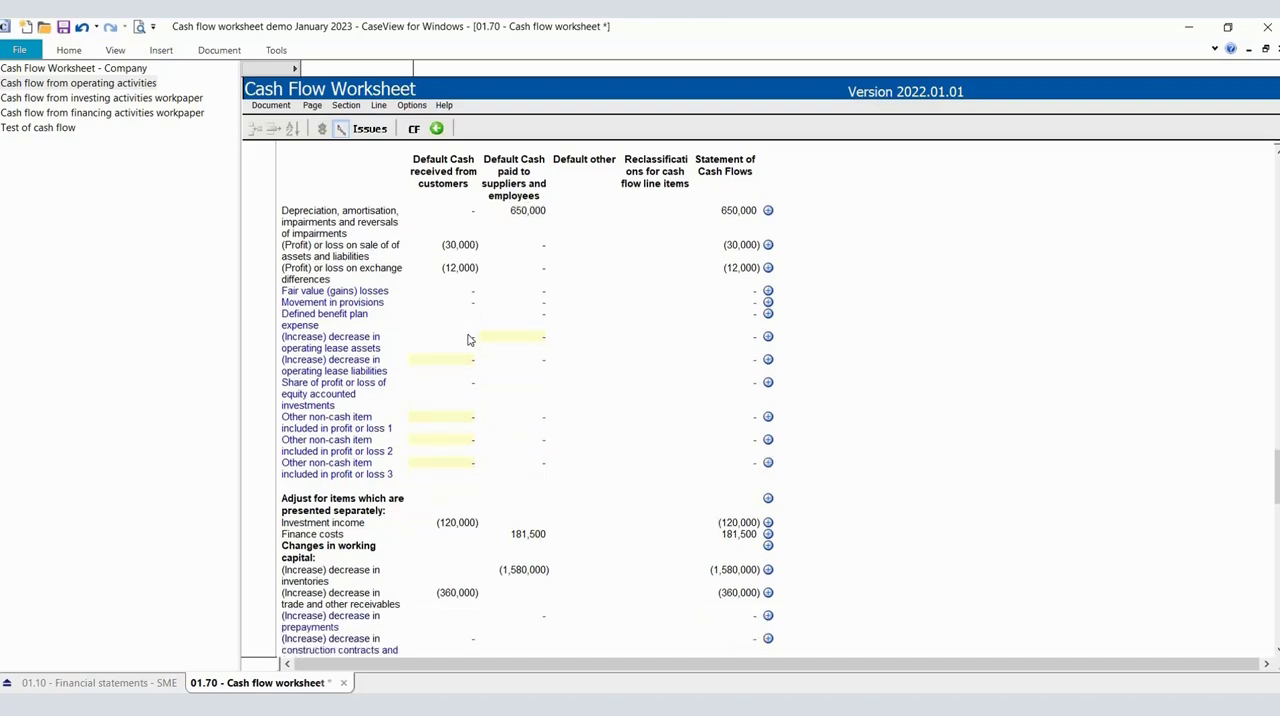
{"action": "scroll", "coordinate": [470, 343], "scroll_direction": "down", "scroll_amount": 2}
{"action": "scroll", "coordinate": [470, 347], "scroll_direction": "down", "scroll_amount": 4}
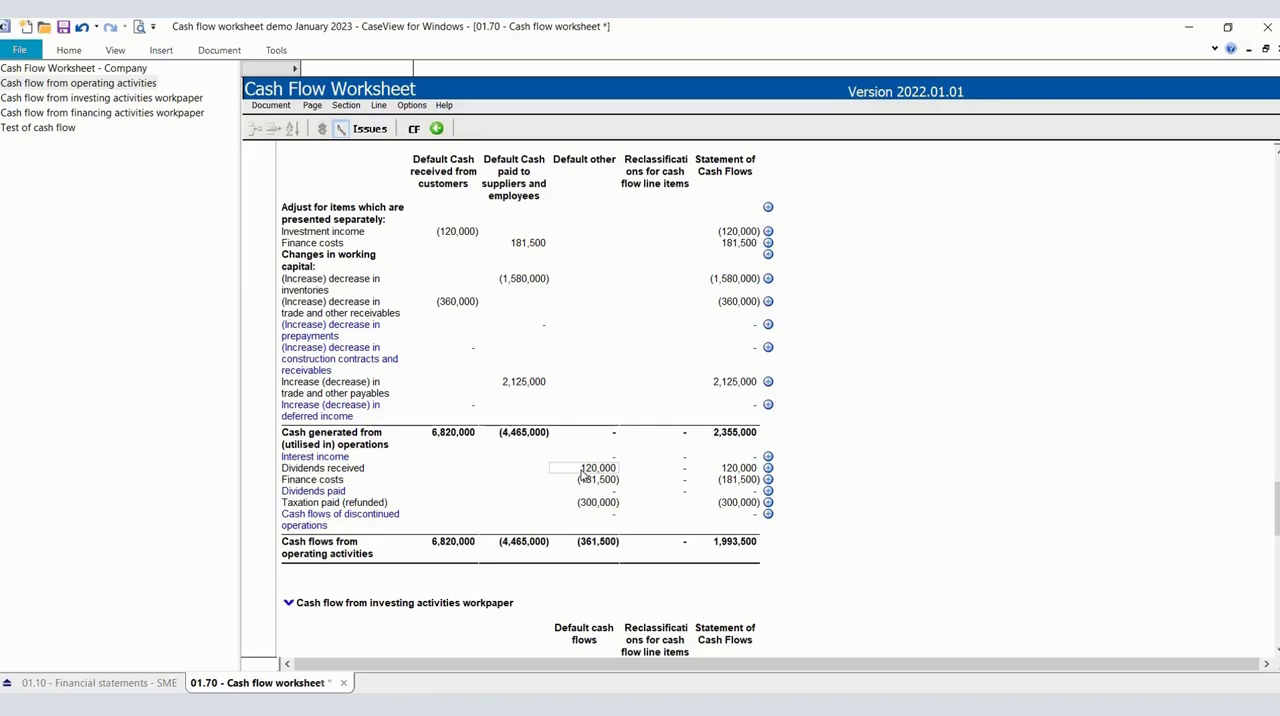
Examine the company worksheet from the asset rows through retained income to the items to be separately disclosed and the liabilities.
{"action": "left_click", "coordinate": [87, 70]}
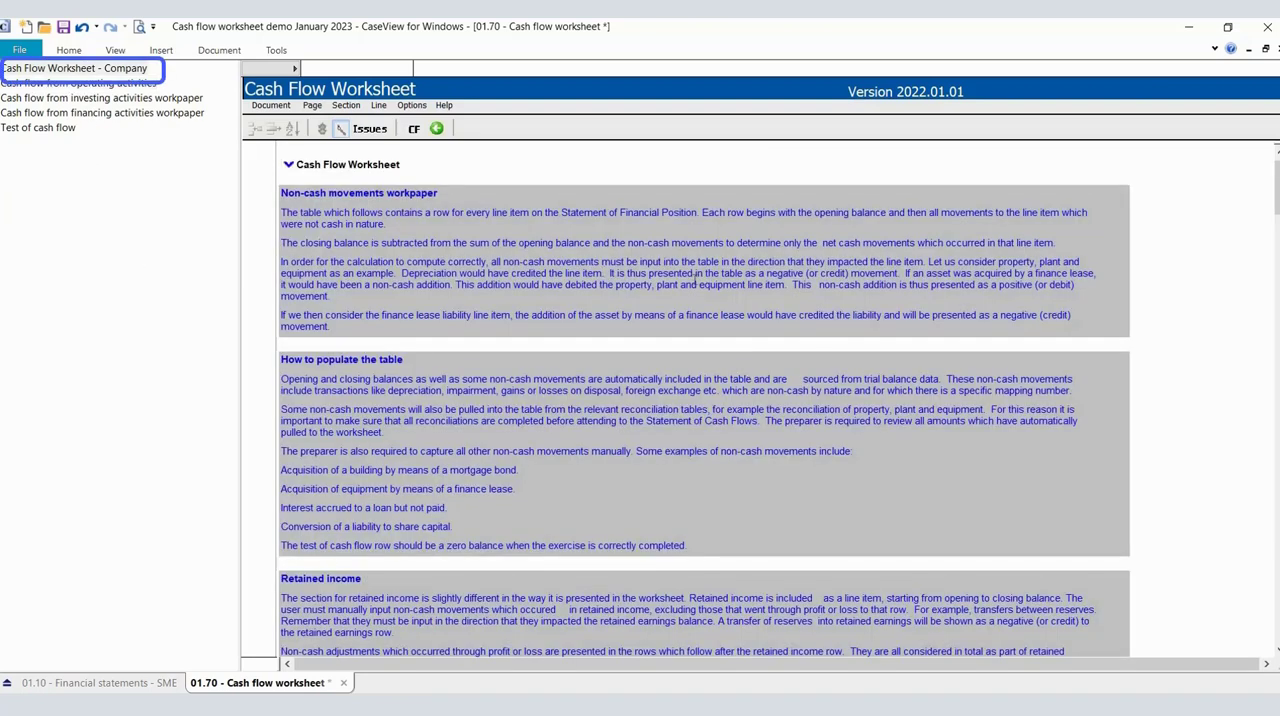
{"action": "scroll", "coordinate": [695, 278], "scroll_direction": "down", "scroll_amount": 10}
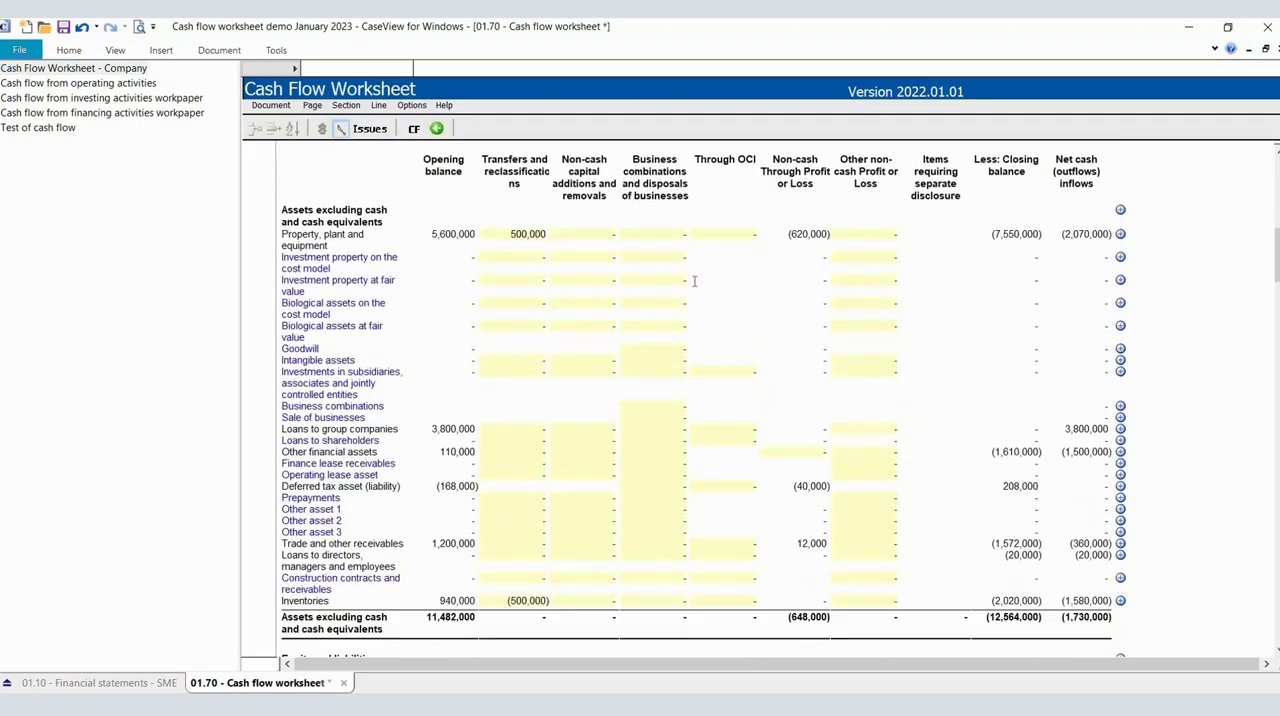
{"action": "scroll", "coordinate": [695, 281], "scroll_direction": "down", "scroll_amount": 8}
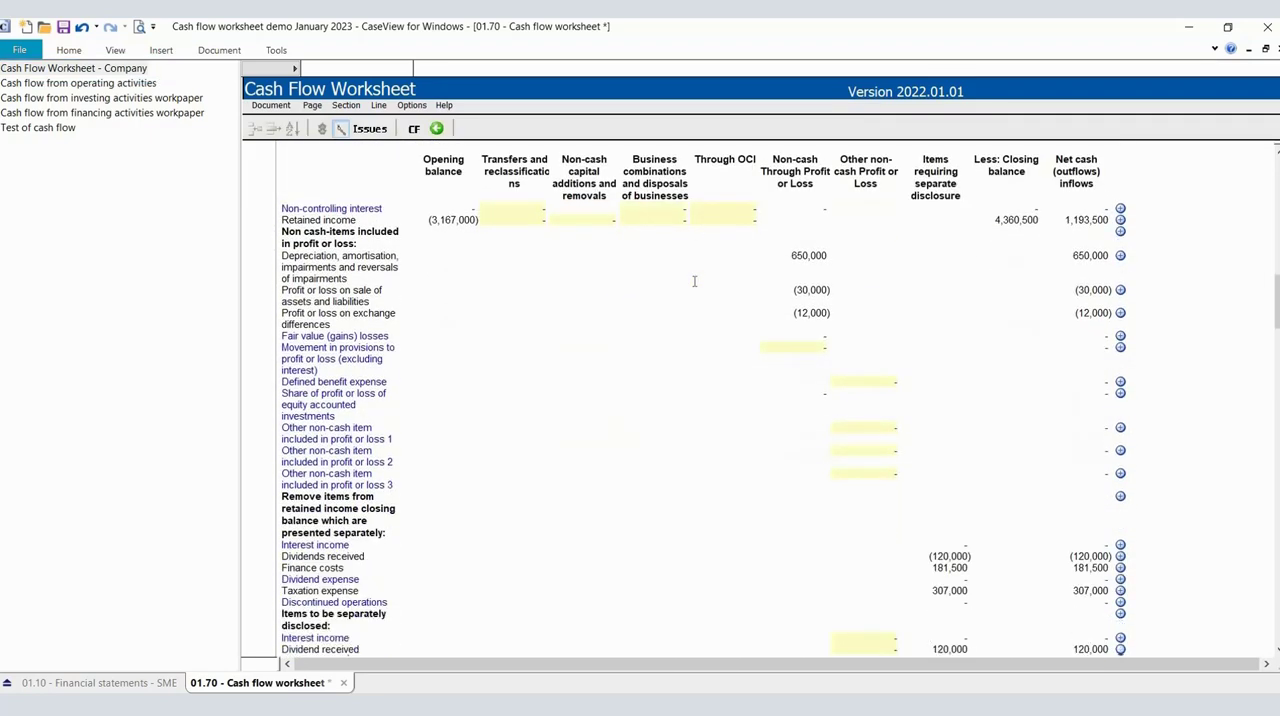
{"action": "scroll", "coordinate": [694, 281], "scroll_direction": "down", "scroll_amount": 4}
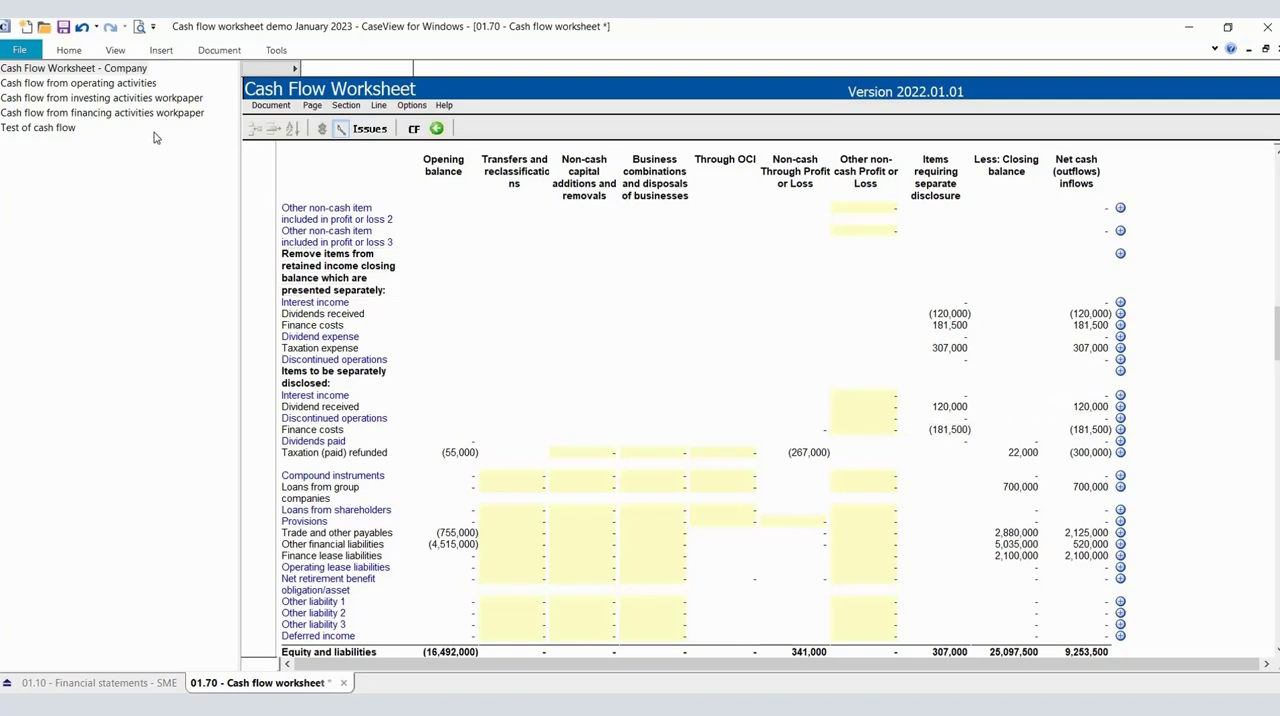
Check the inventories and trade and other receivables movements under changes in working capital in the operating activities workpaper.
{"action": "left_click", "coordinate": [120, 84]}
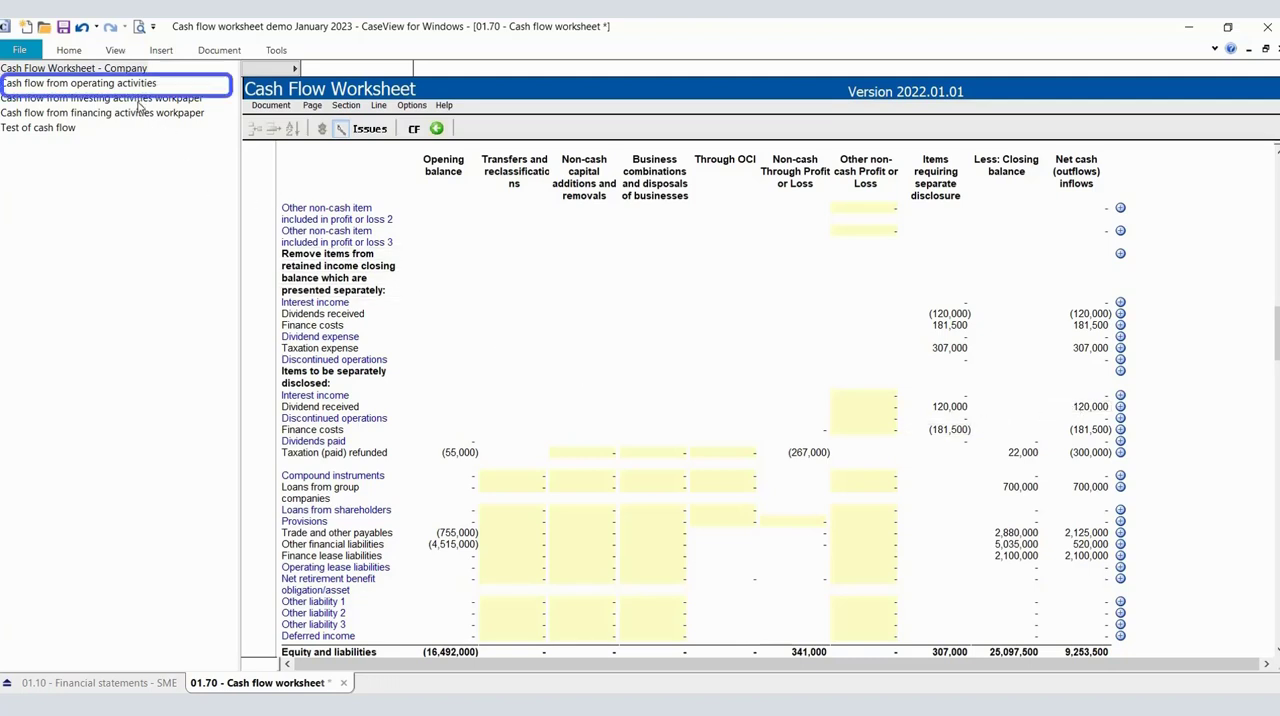
{"action": "scroll", "coordinate": [420, 335], "scroll_direction": "down", "scroll_amount": 6}
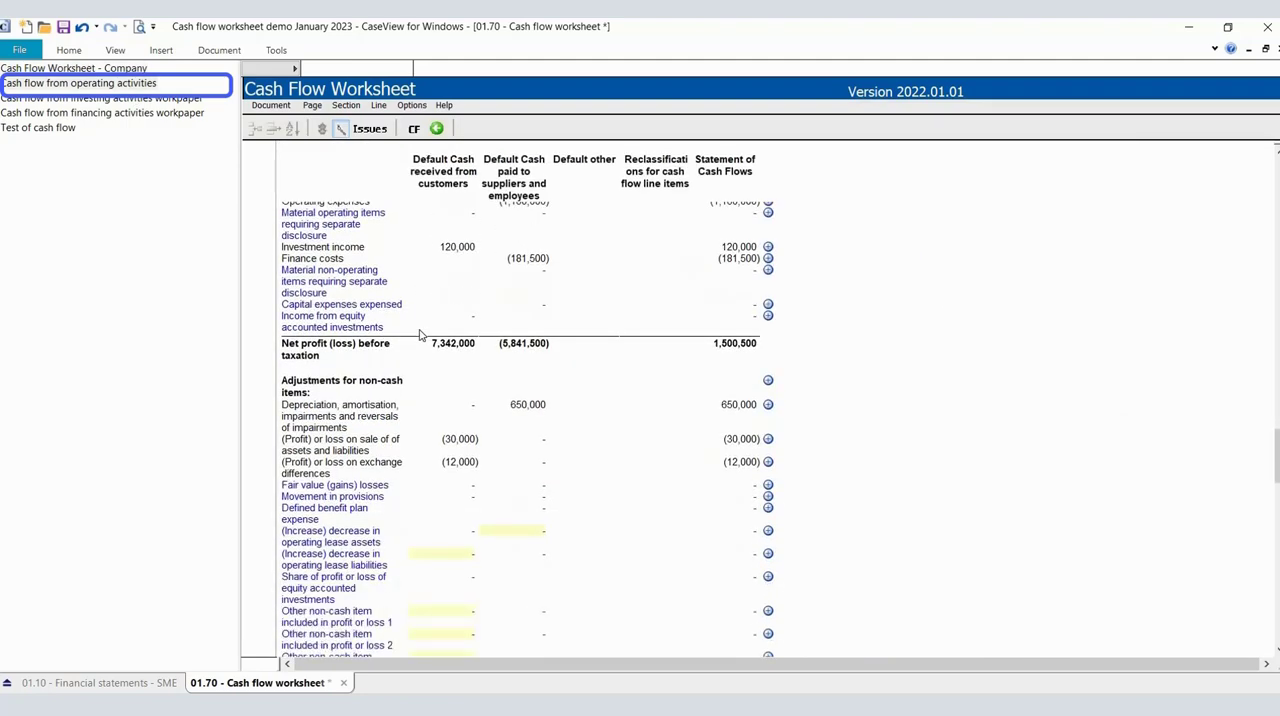
{"action": "scroll", "coordinate": [420, 335], "scroll_direction": "down", "scroll_amount": 7}
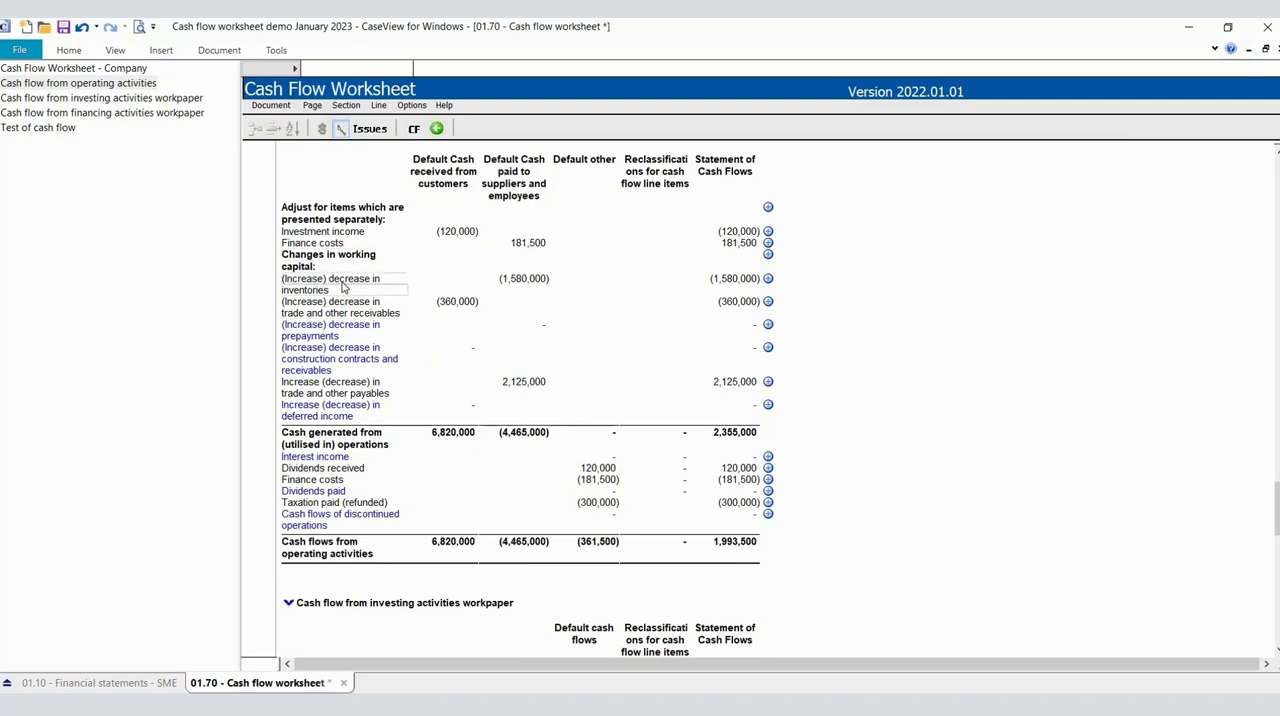
{"action": "left_click", "coordinate": [701, 284]}
{"action": "left_click", "coordinate": [700, 309]}
Find the net cash amounts for inventories, trade and other receivables and trade and other payables in the company worksheet.
{"action": "left_click", "coordinate": [129, 68]}
{"action": "scroll", "coordinate": [478, 270], "scroll_direction": "down", "scroll_amount": 10}
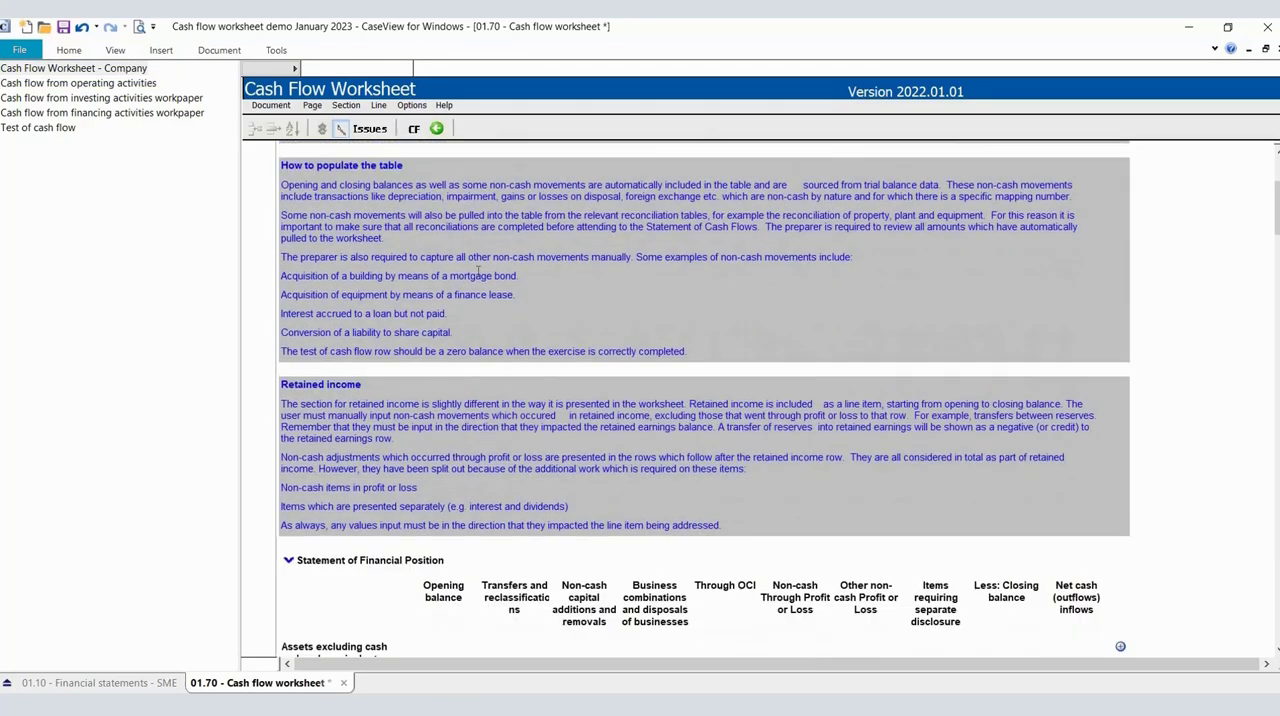
{"action": "scroll", "coordinate": [478, 270], "scroll_direction": "down", "scroll_amount": 1}
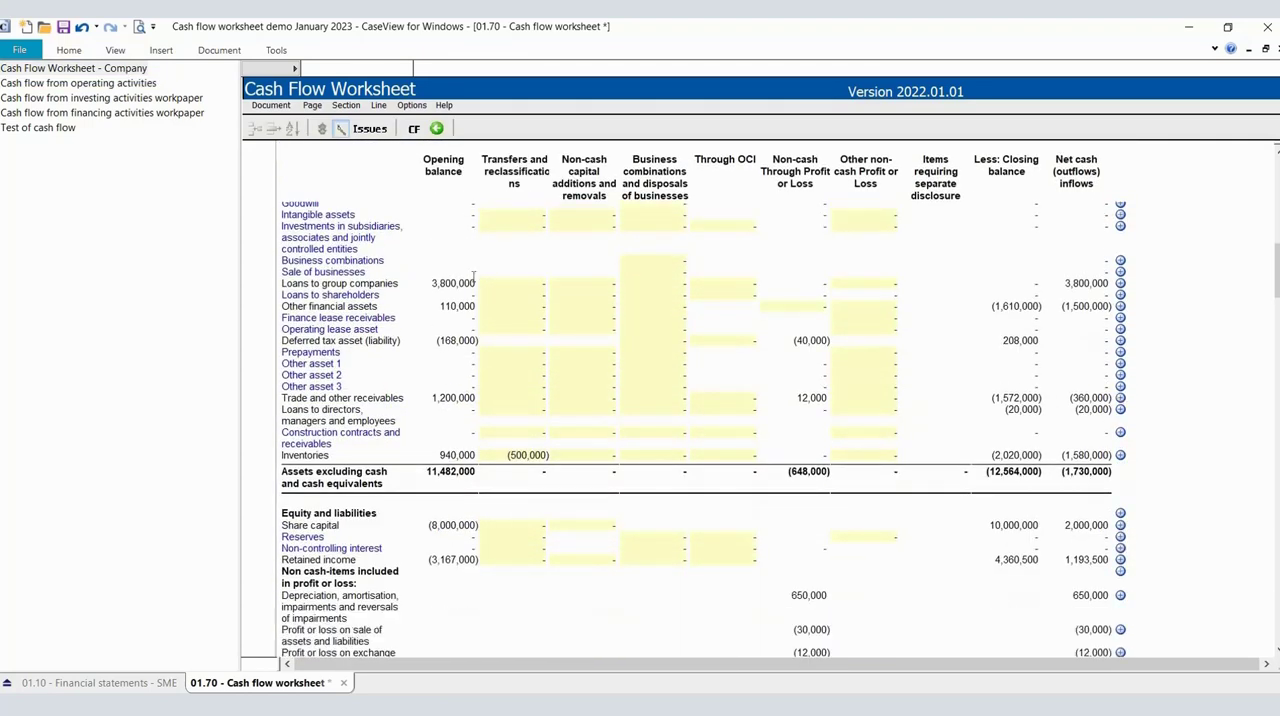
{"action": "left_click", "coordinate": [1055, 459]}
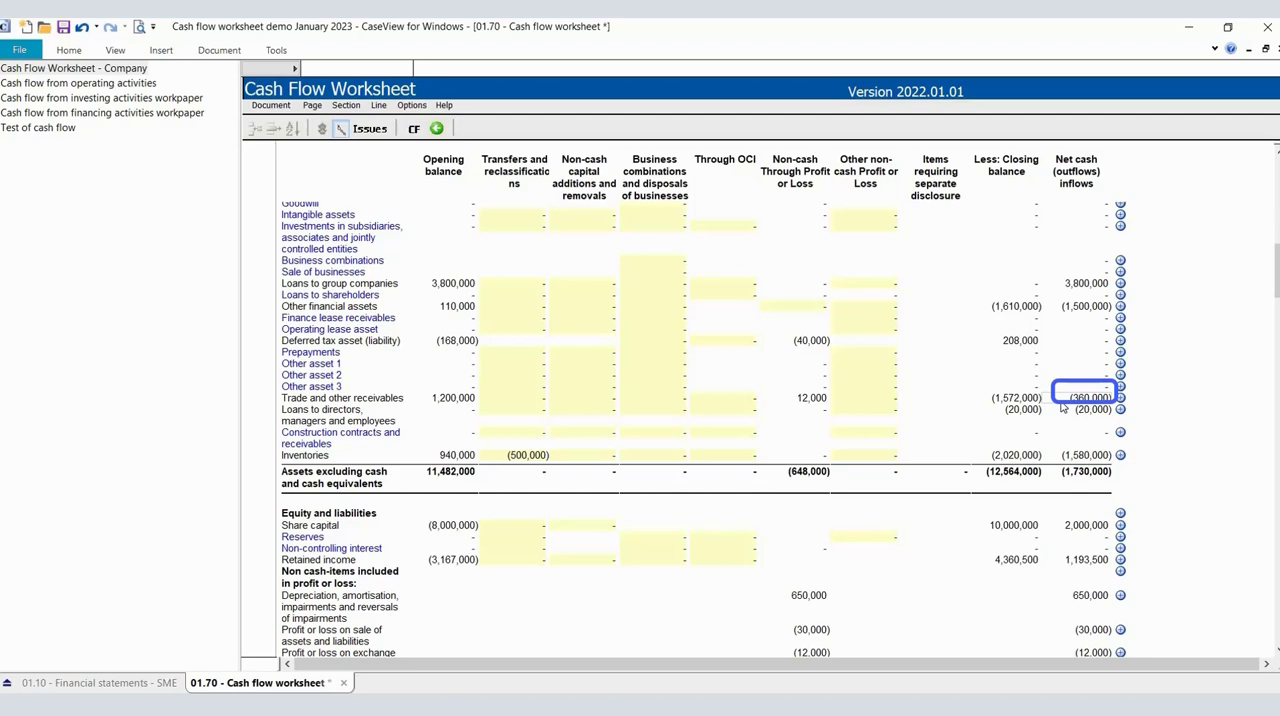
{"action": "scroll", "coordinate": [579, 400], "scroll_direction": "down", "scroll_amount": 15}
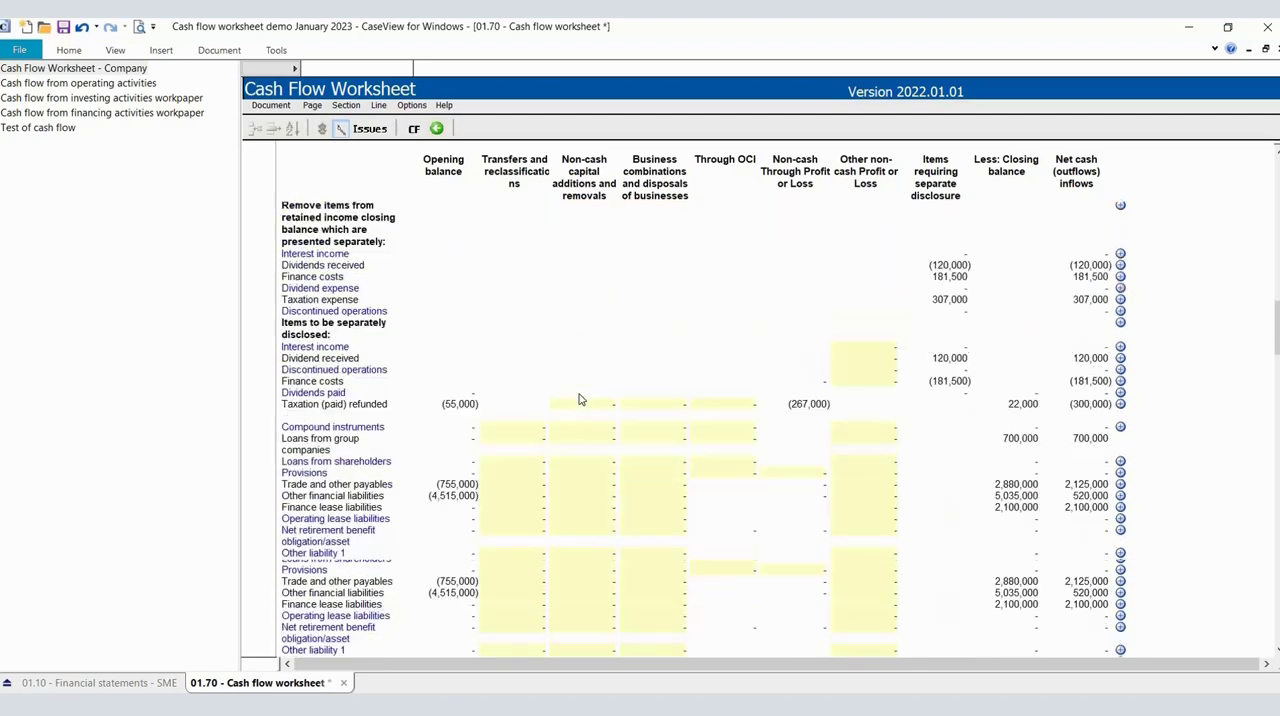
{"action": "scroll", "coordinate": [579, 400], "scroll_direction": "down", "scroll_amount": 2}
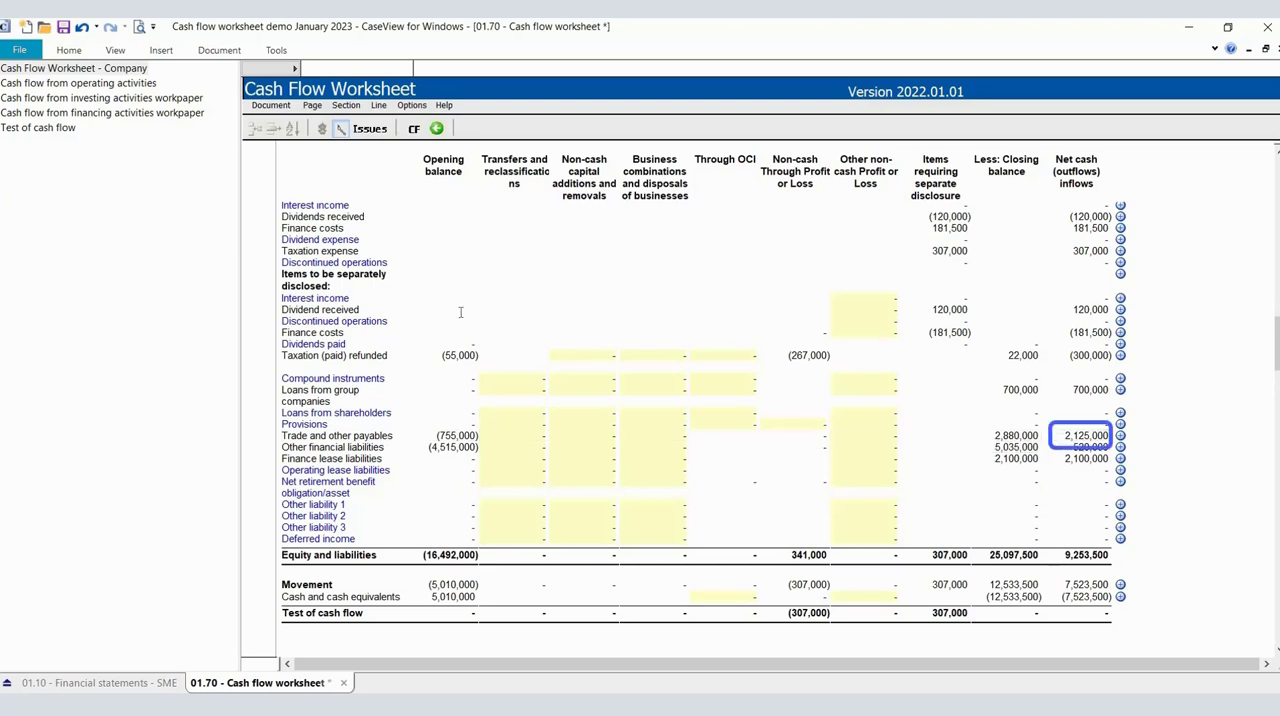
Compare the worksheet's working capital movements with the changes in working capital rows of the operating activities workpaper.
{"action": "left_click", "coordinate": [127, 88]}
{"action": "scroll", "coordinate": [485, 357], "scroll_direction": "down", "scroll_amount": 5}
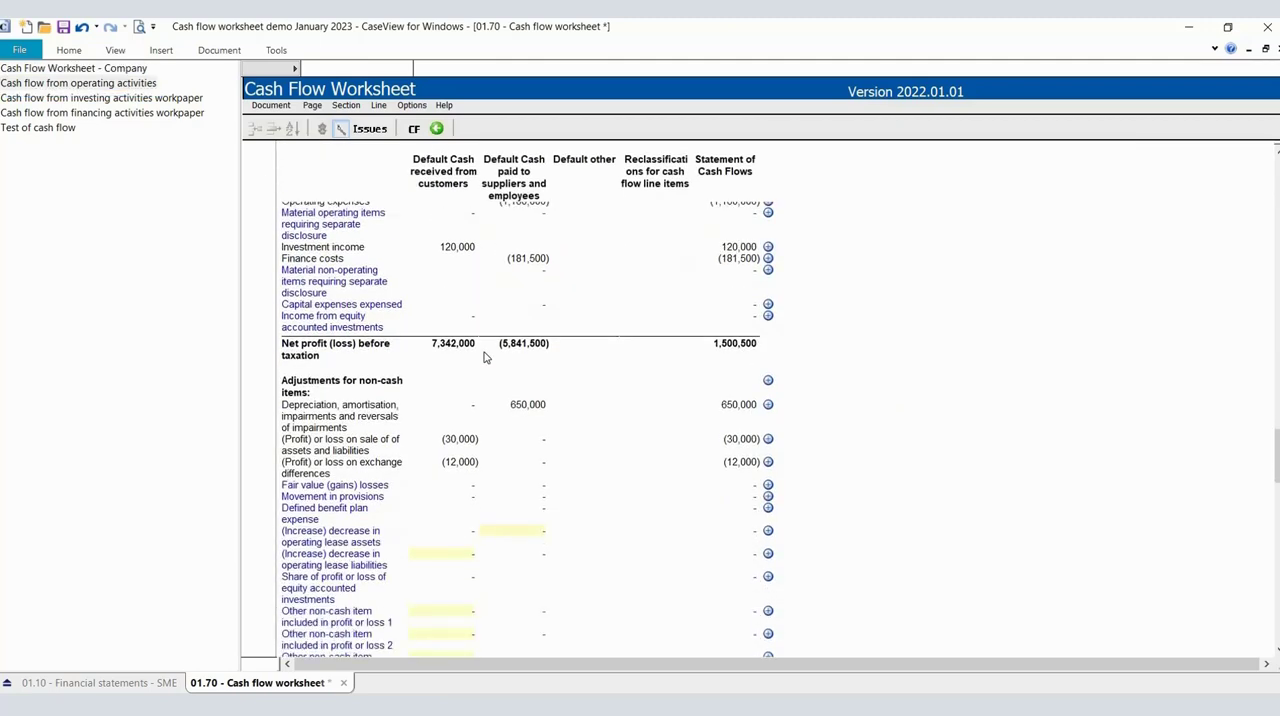
{"action": "scroll", "coordinate": [485, 357], "scroll_direction": "down", "scroll_amount": 10}
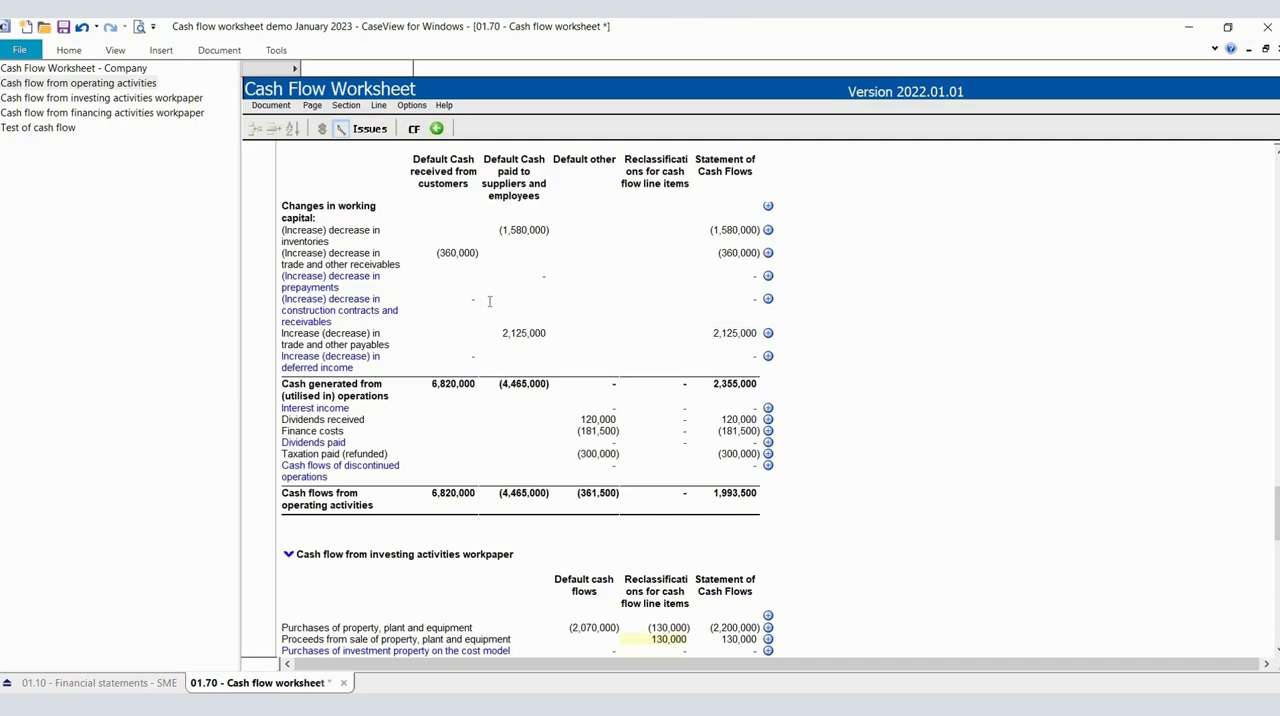
{"action": "scroll", "coordinate": [489, 300], "scroll_direction": "up", "scroll_amount": 2}
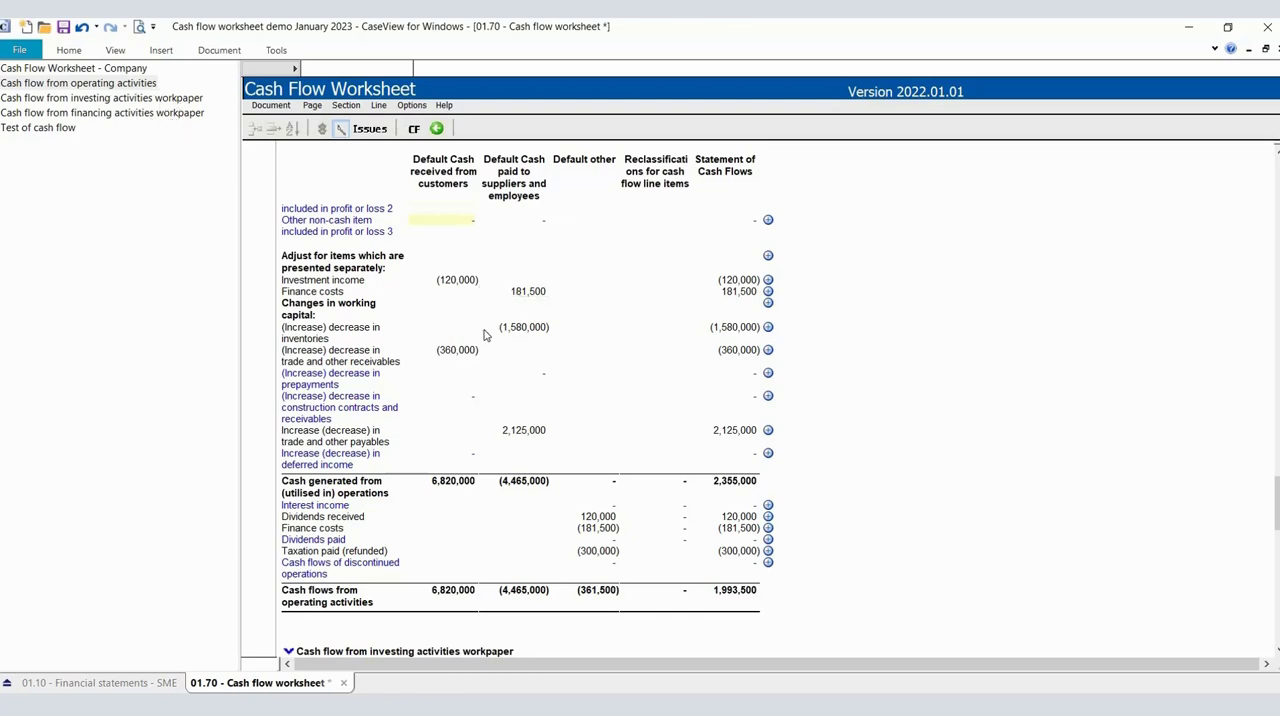
Trace the property, plant and equipment purchases and sale proceeds from the investing activities workpaper to the financial statements' Statement of Cash Flows.
{"action": "left_click", "coordinate": [140, 100]}
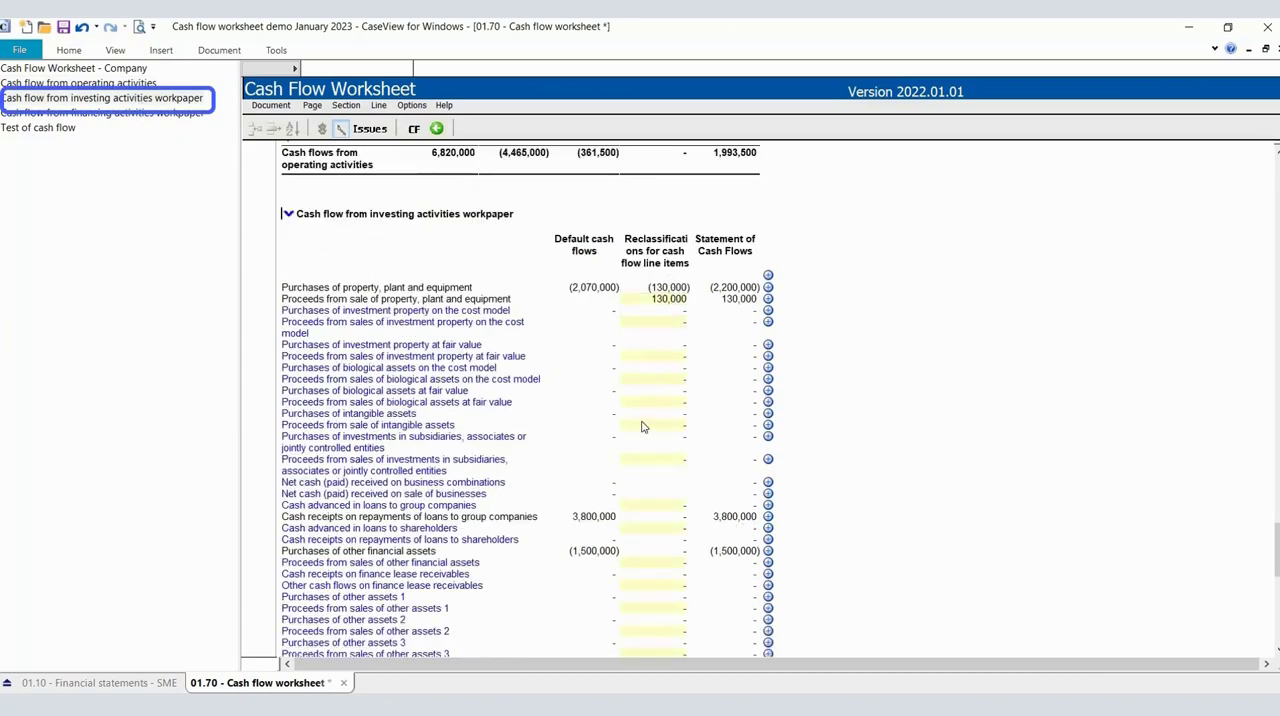
{"action": "left_click", "coordinate": [643, 346]}
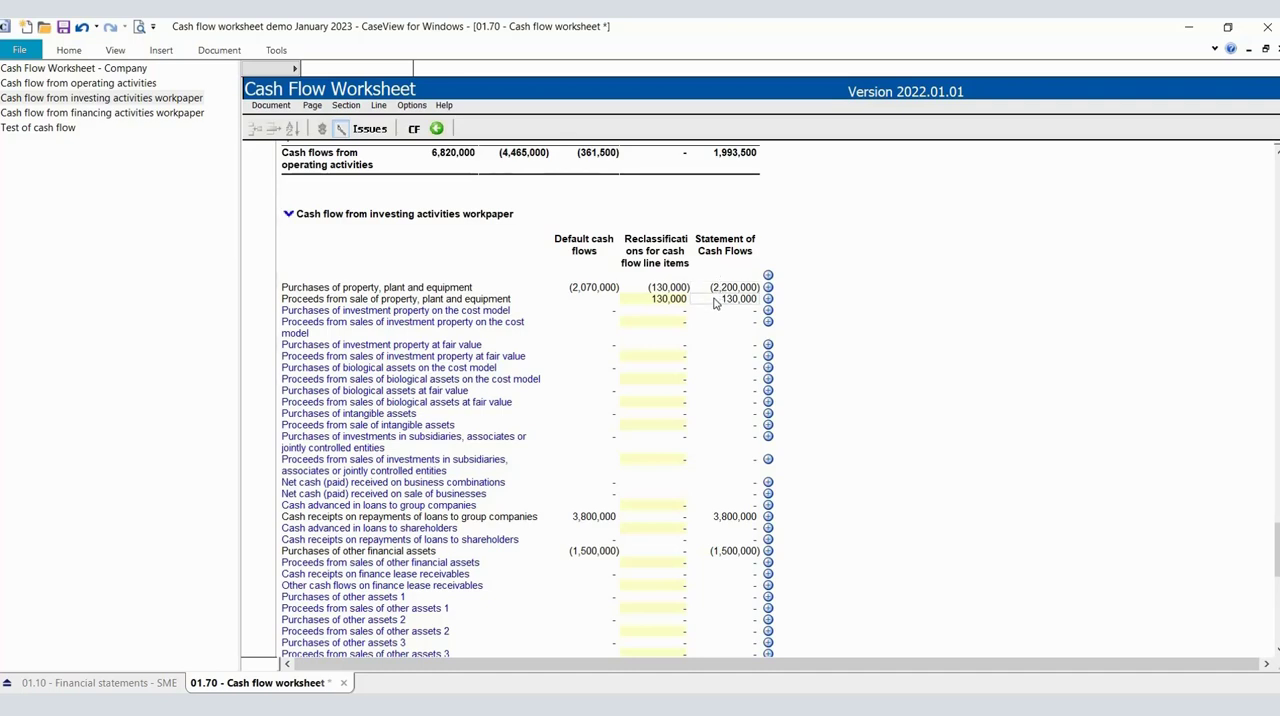
{"action": "left_click", "coordinate": [130, 684]}
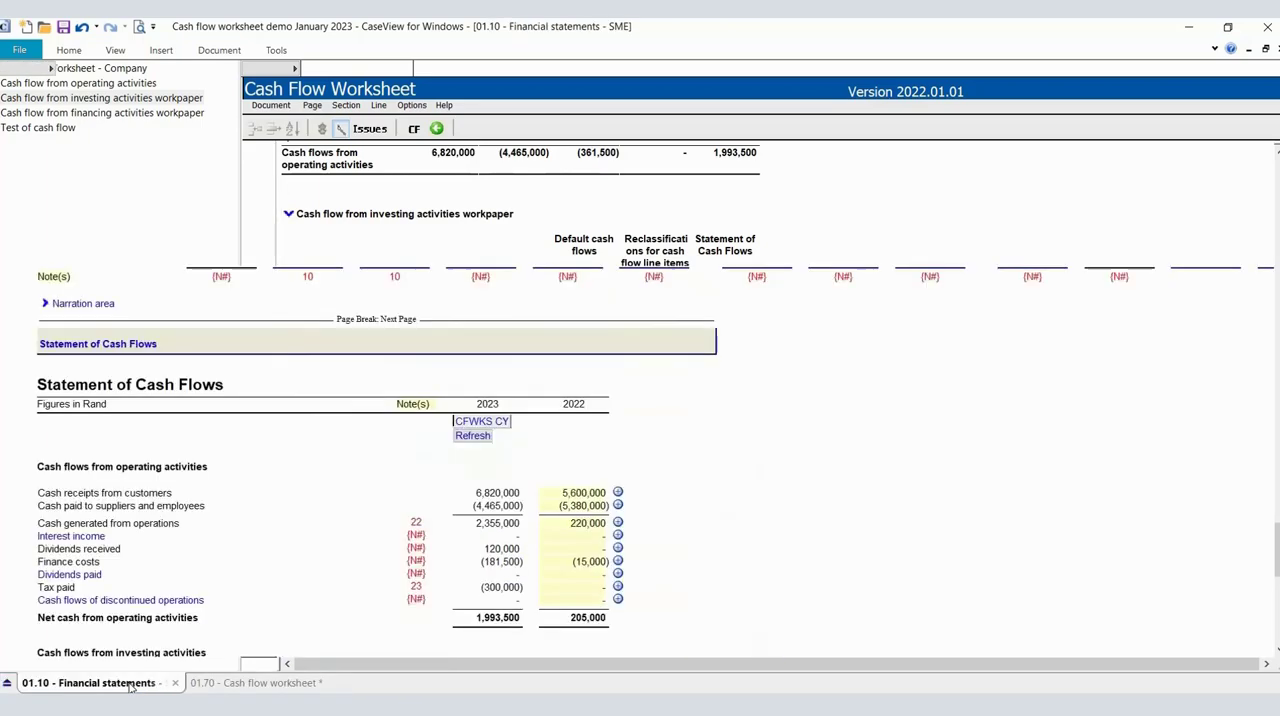
{"action": "scroll", "coordinate": [395, 540], "scroll_direction": "down", "scroll_amount": 1}
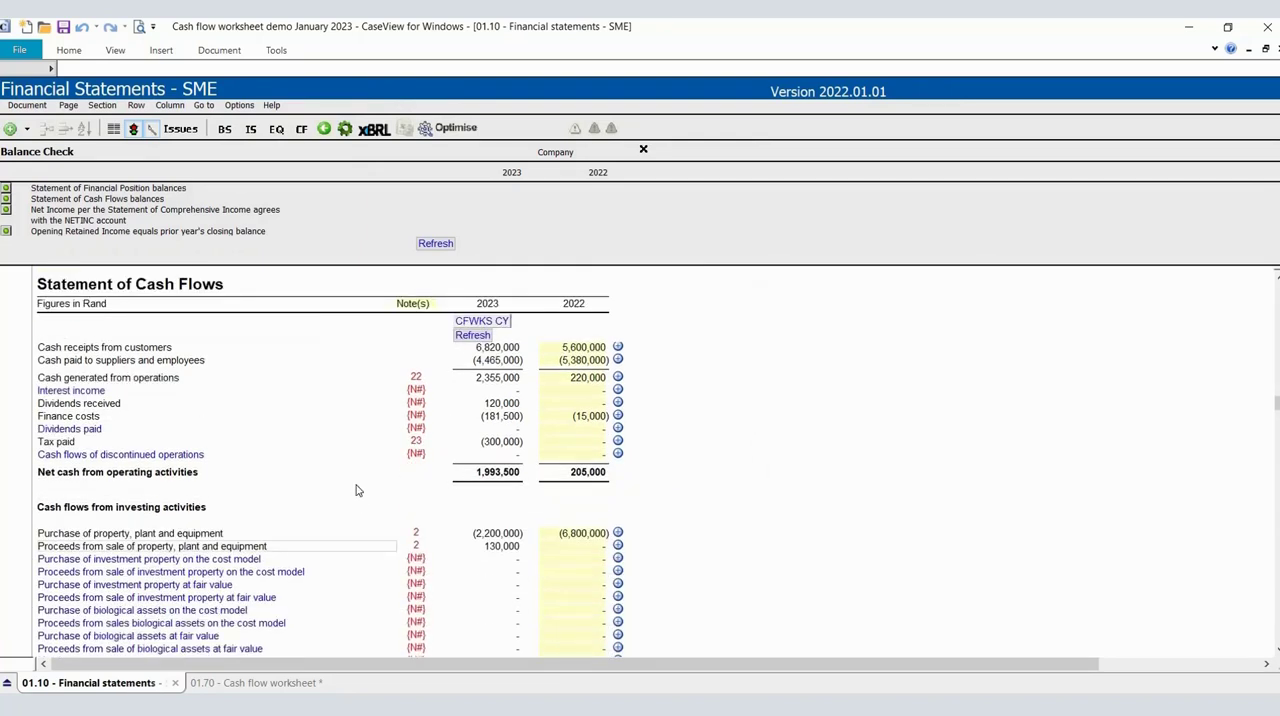
{"action": "scroll", "coordinate": [365, 465], "scroll_direction": "down", "scroll_amount": 2}
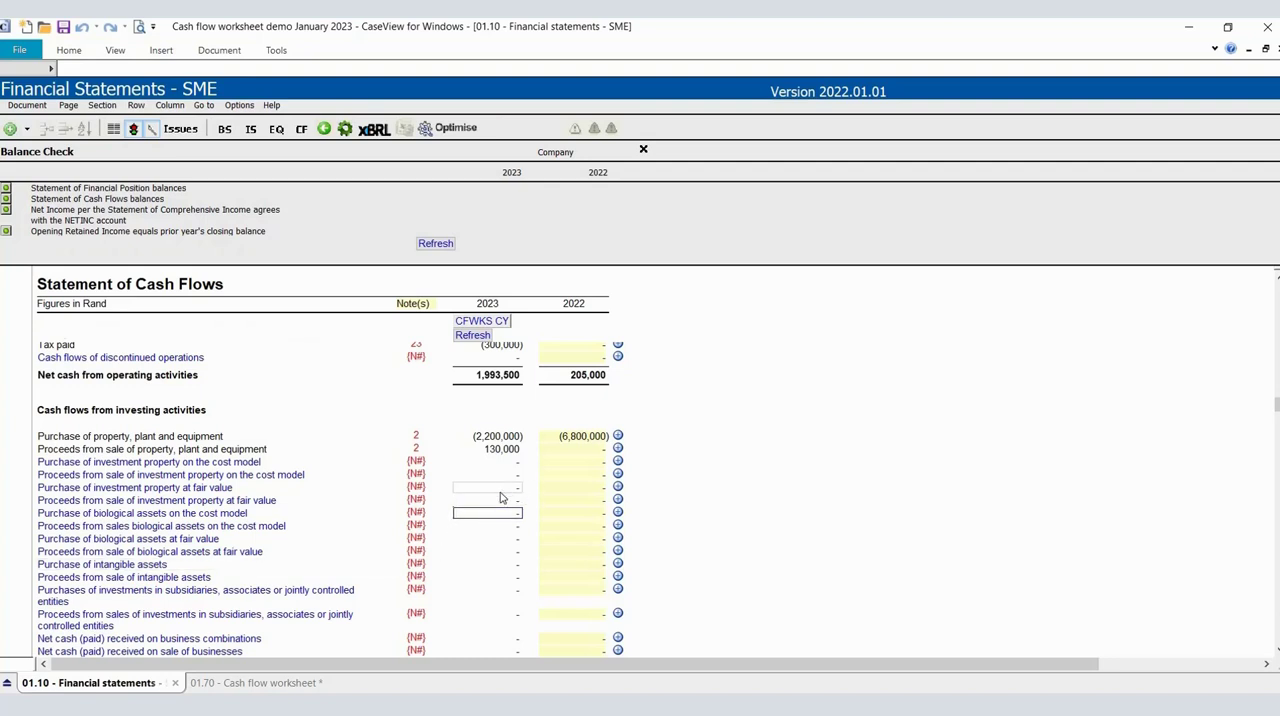
In the investing activities workpaper, enter a reclassification of -7000000 for cash advanced in loans to group companies.
{"action": "left_click", "coordinate": [276, 686]}
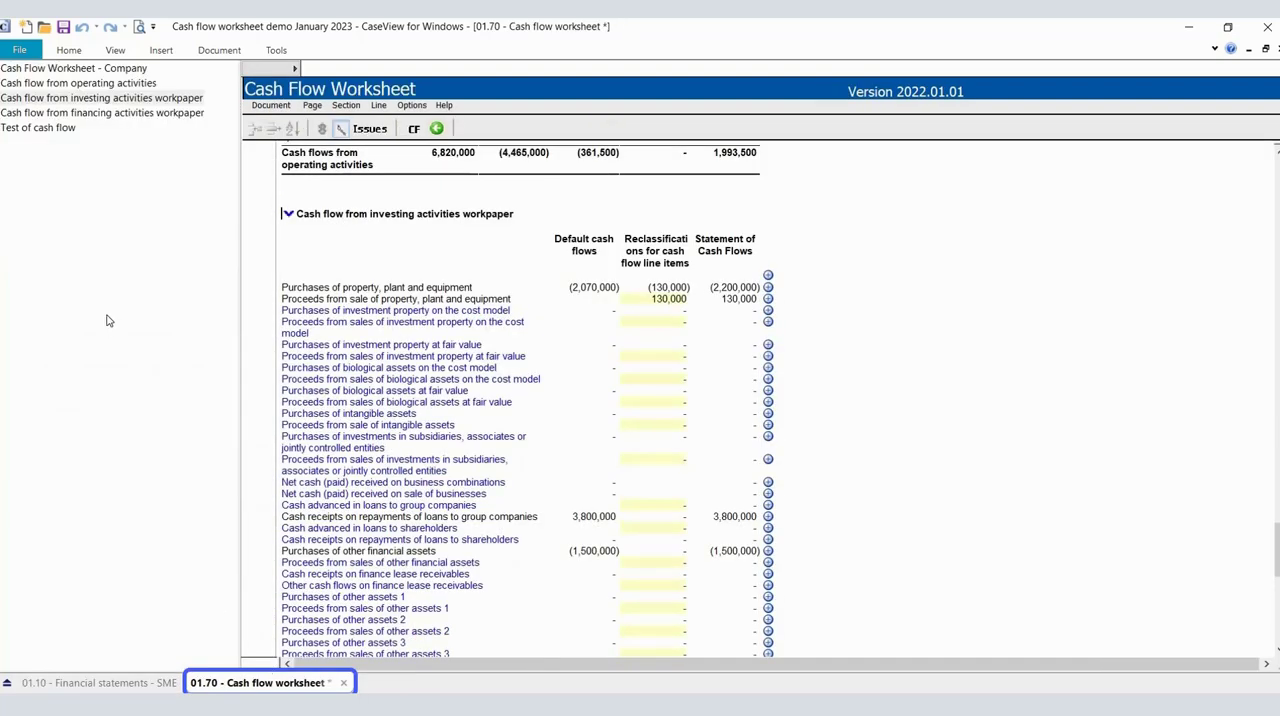
{"action": "left_click", "coordinate": [584, 521]}
{"action": "left_click", "coordinate": [654, 505]}
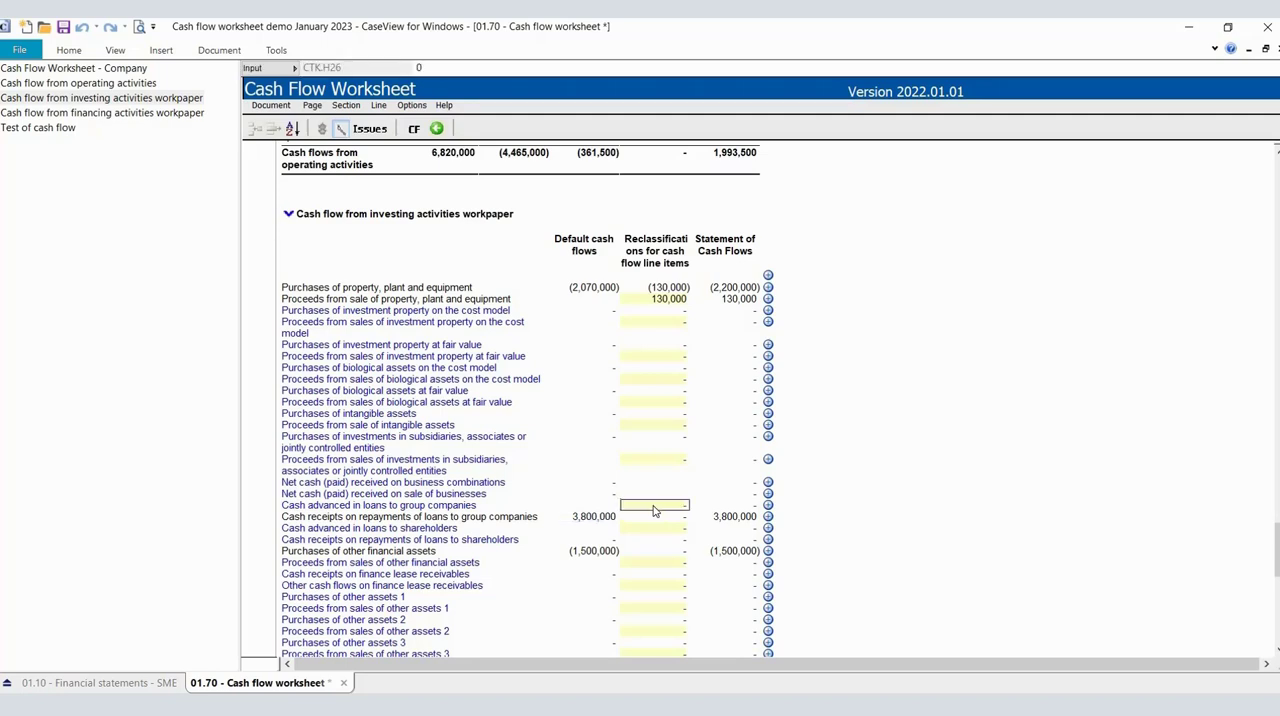
{"action": "type", "text": "-7"}
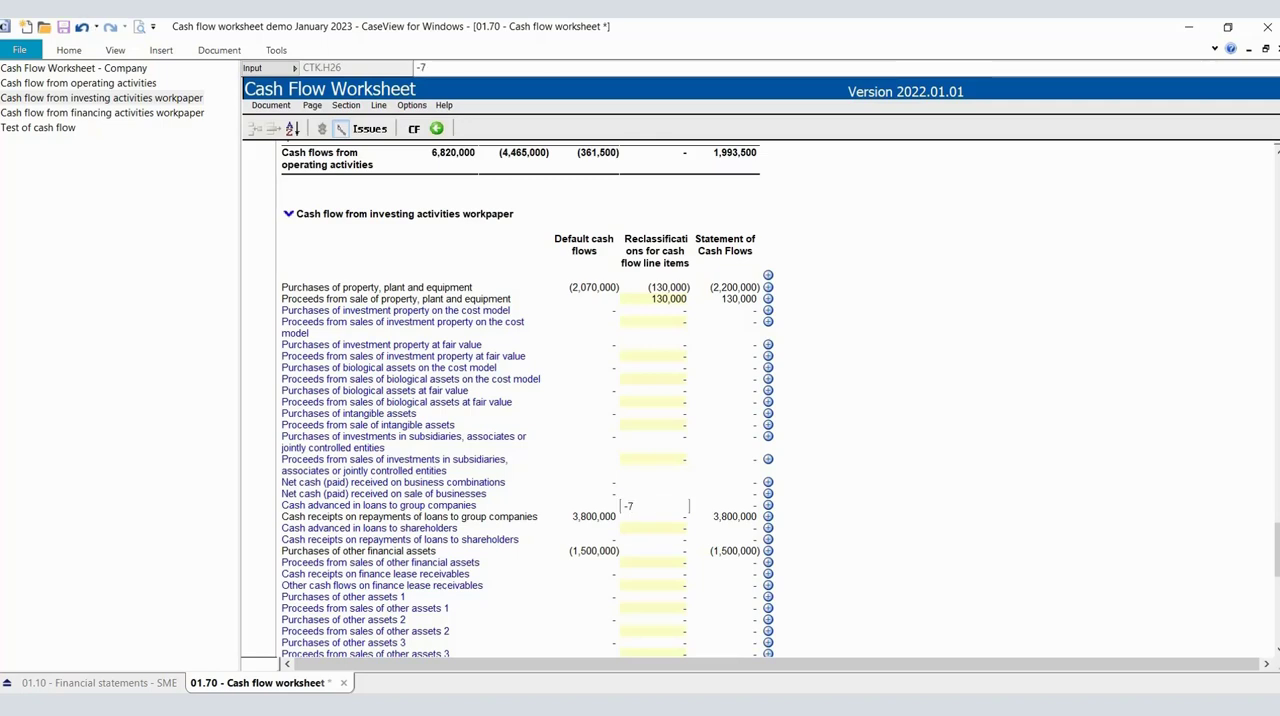
{"action": "type", "text": "000000"}
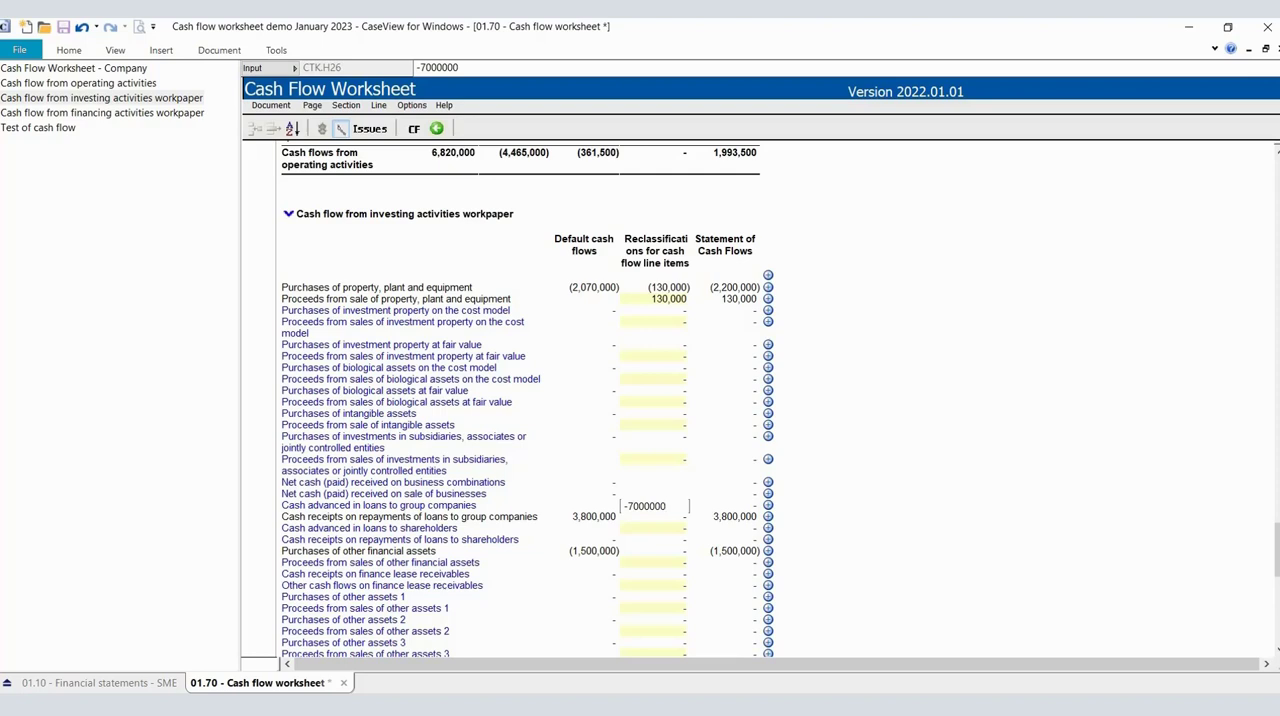
{"action": "key", "text": "Return"}
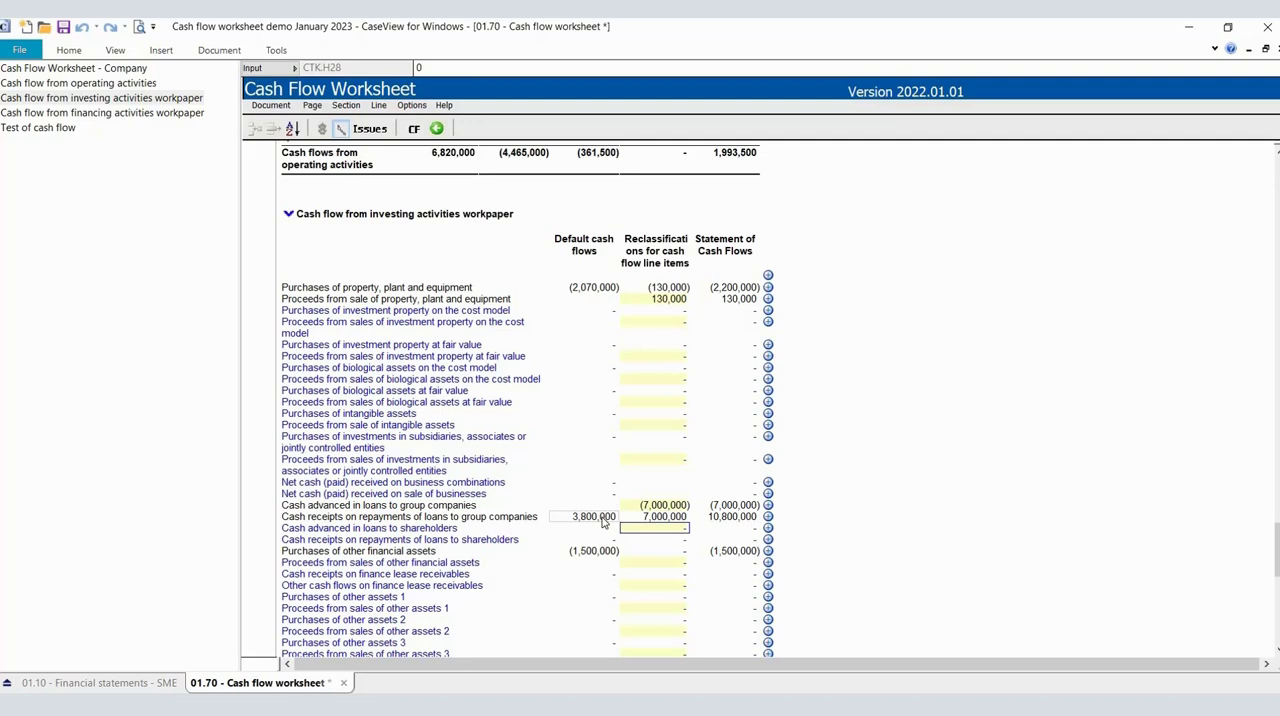
Trace the cash advanced and cash receipts on loans to group companies from the investing activities workpaper to the Statement of Cash Flows.
{"action": "left_click", "coordinate": [701, 509]}
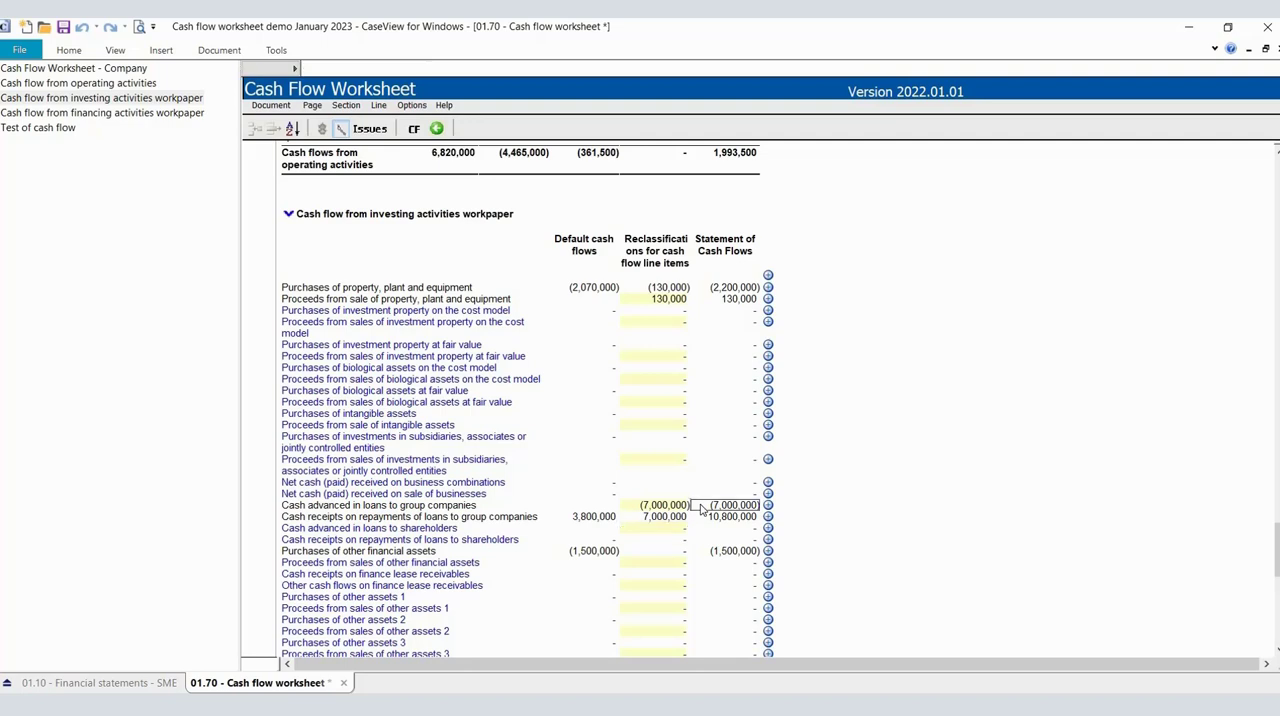
{"action": "left_click", "coordinate": [701, 517]}
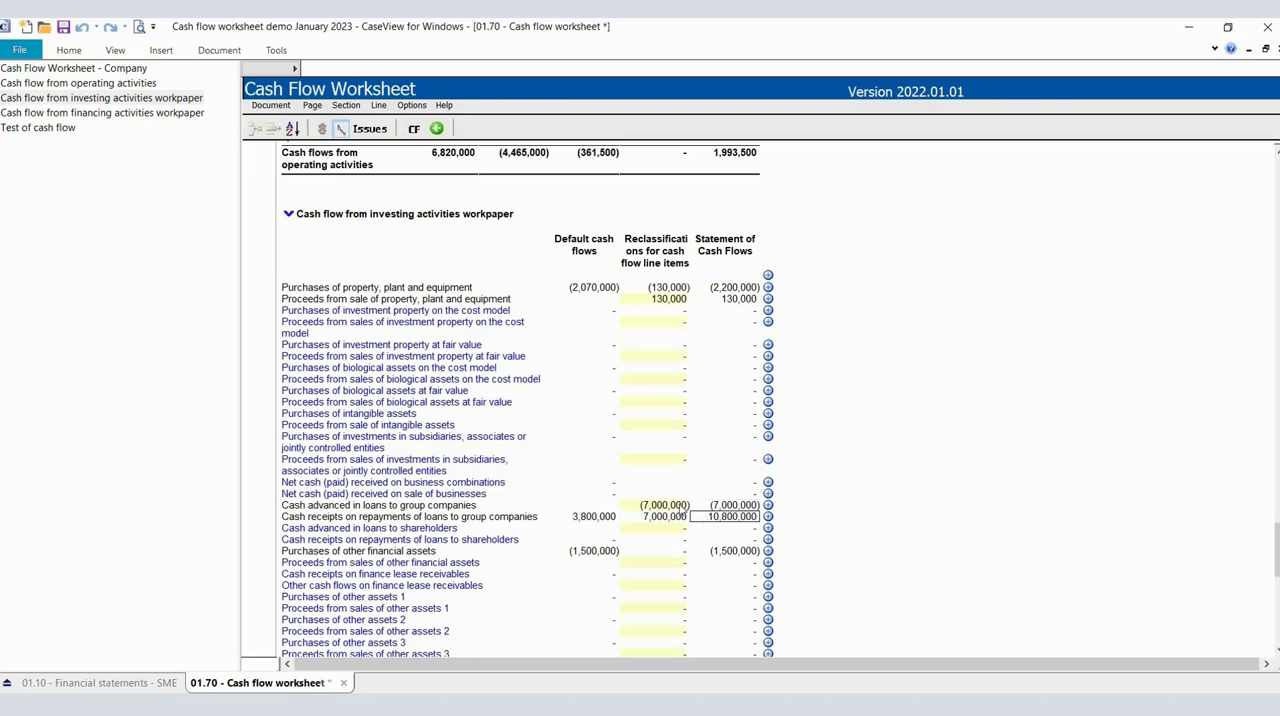
{"action": "left_click", "coordinate": [599, 523]}
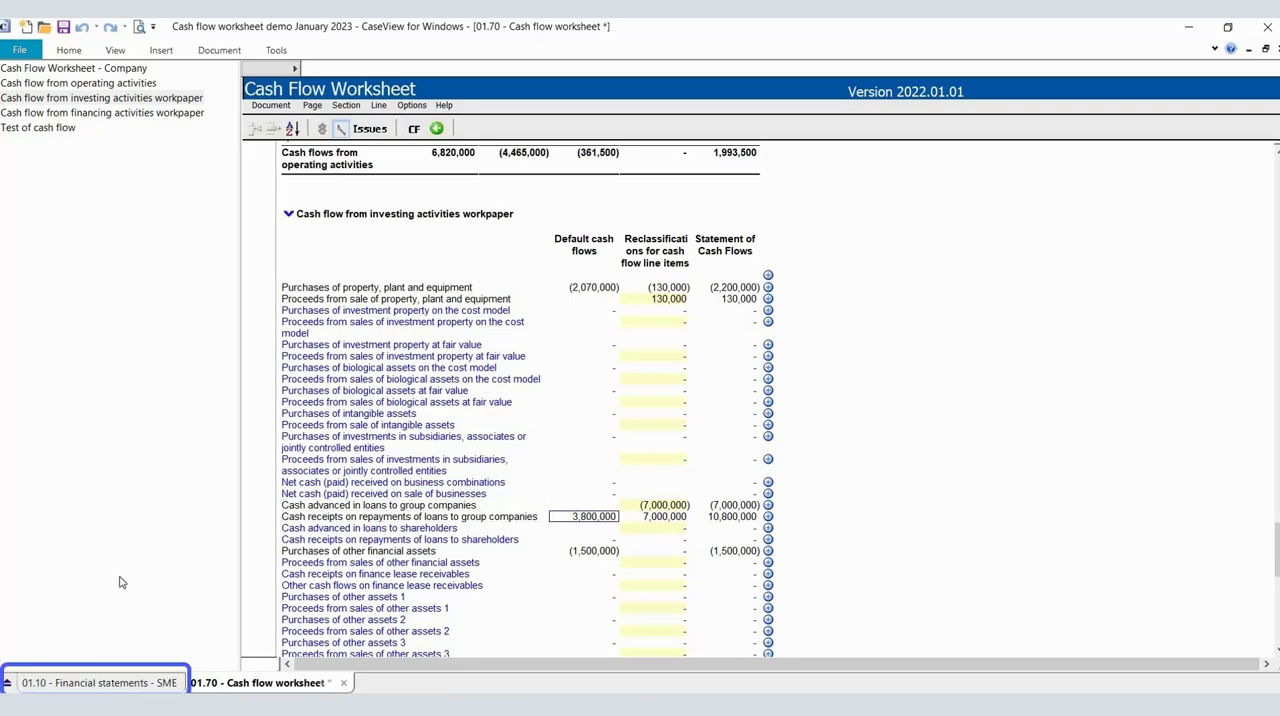
{"action": "scroll", "coordinate": [329, 523], "scroll_direction": "down", "scroll_amount": 2}
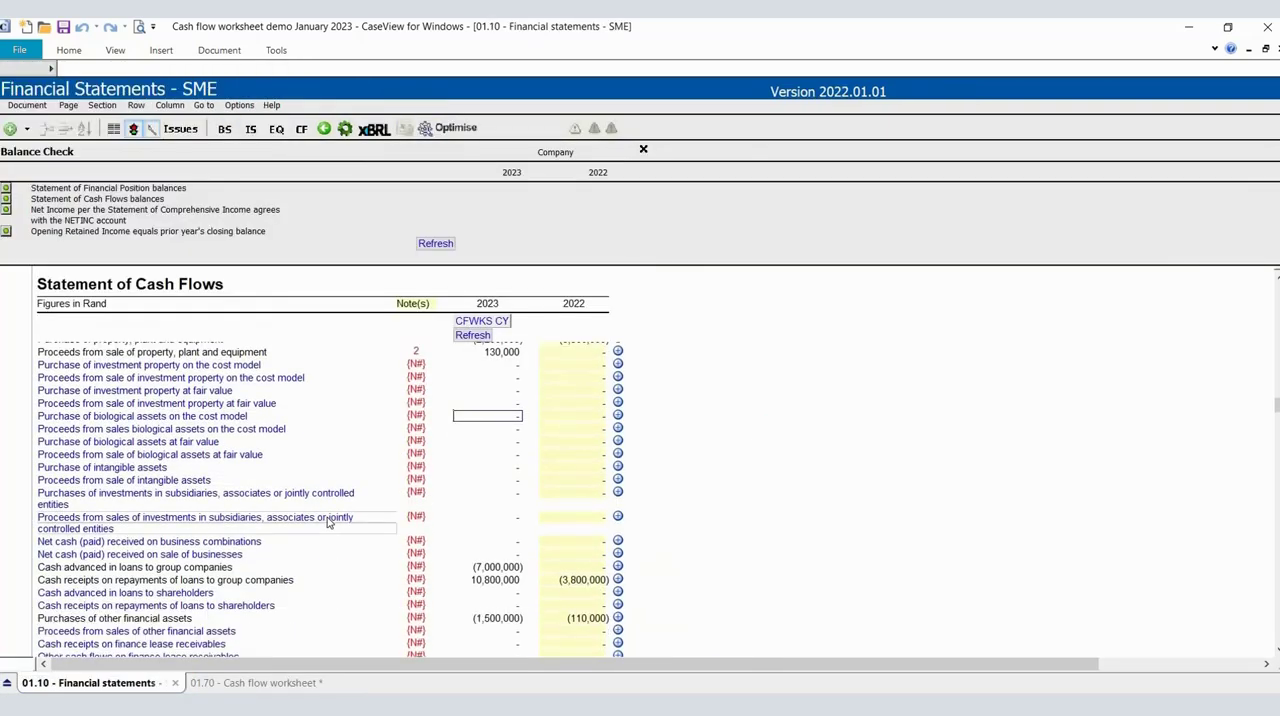
{"action": "scroll", "coordinate": [329, 523], "scroll_direction": "down", "scroll_amount": 1}
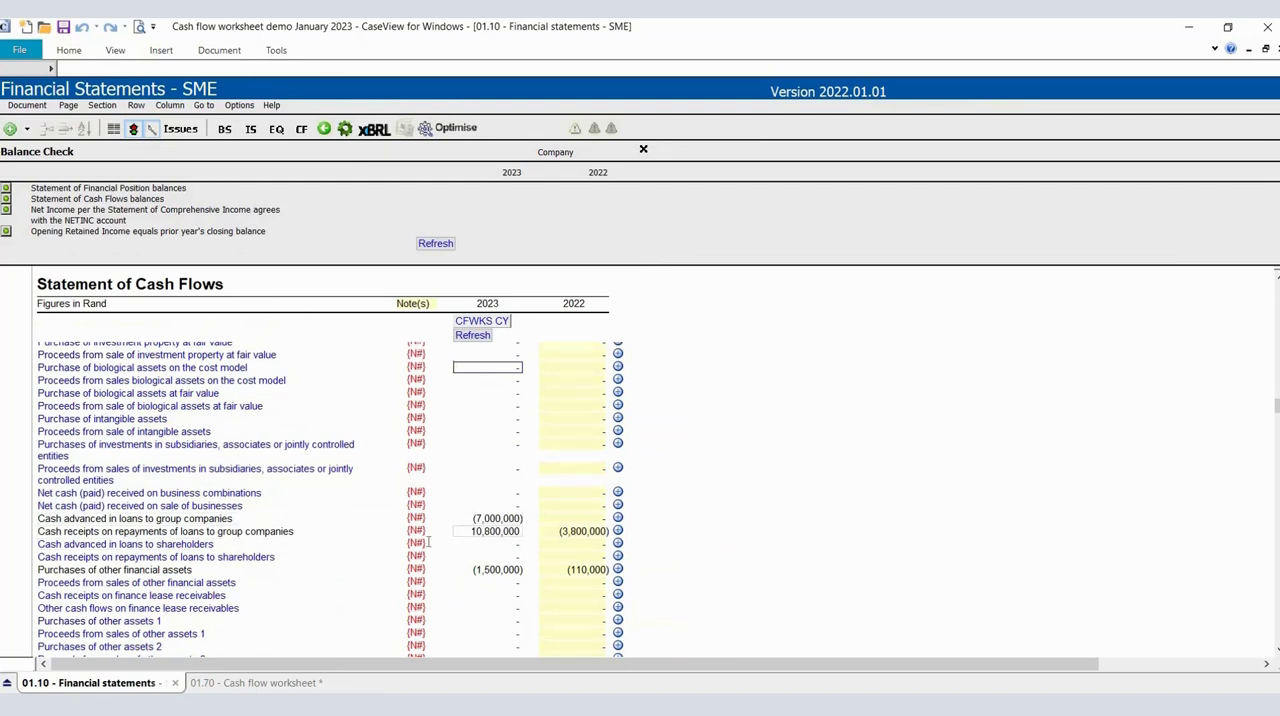
Clear the reclassification for cash advanced in loans to group companies in the investing activities workpaper.
{"action": "left_click", "coordinate": [240, 684]}
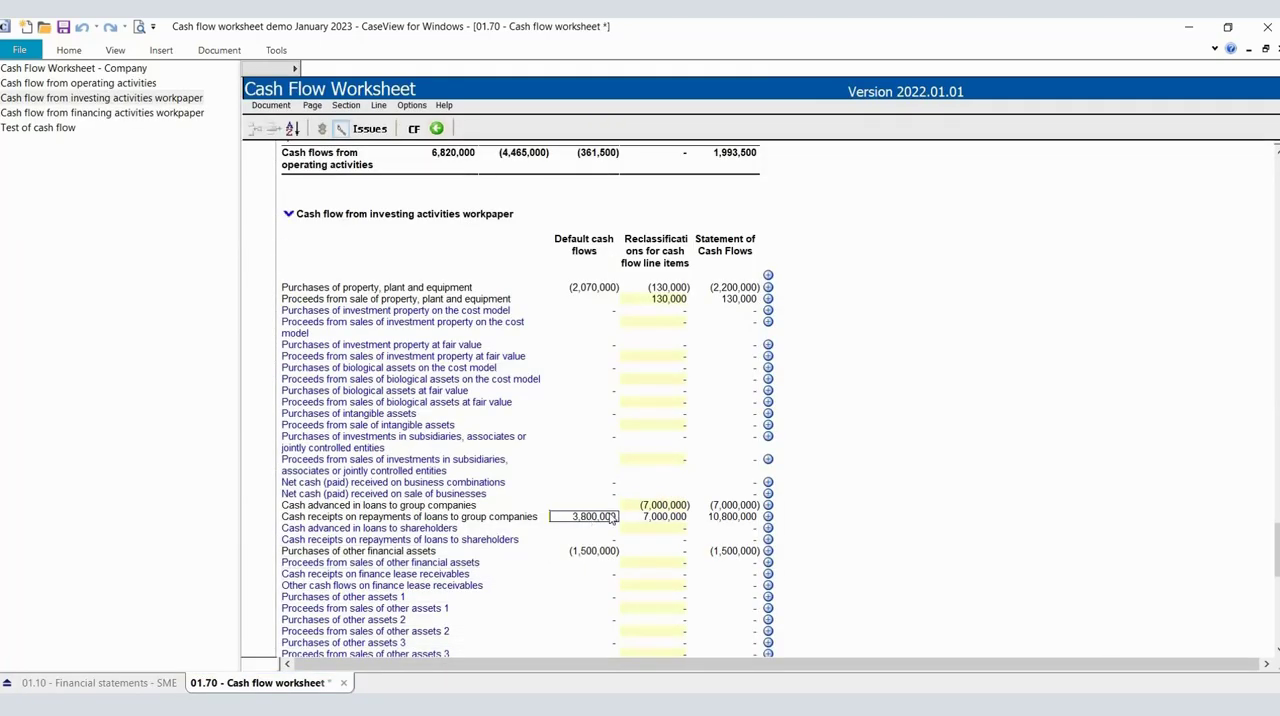
{"action": "left_click", "coordinate": [629, 505]}
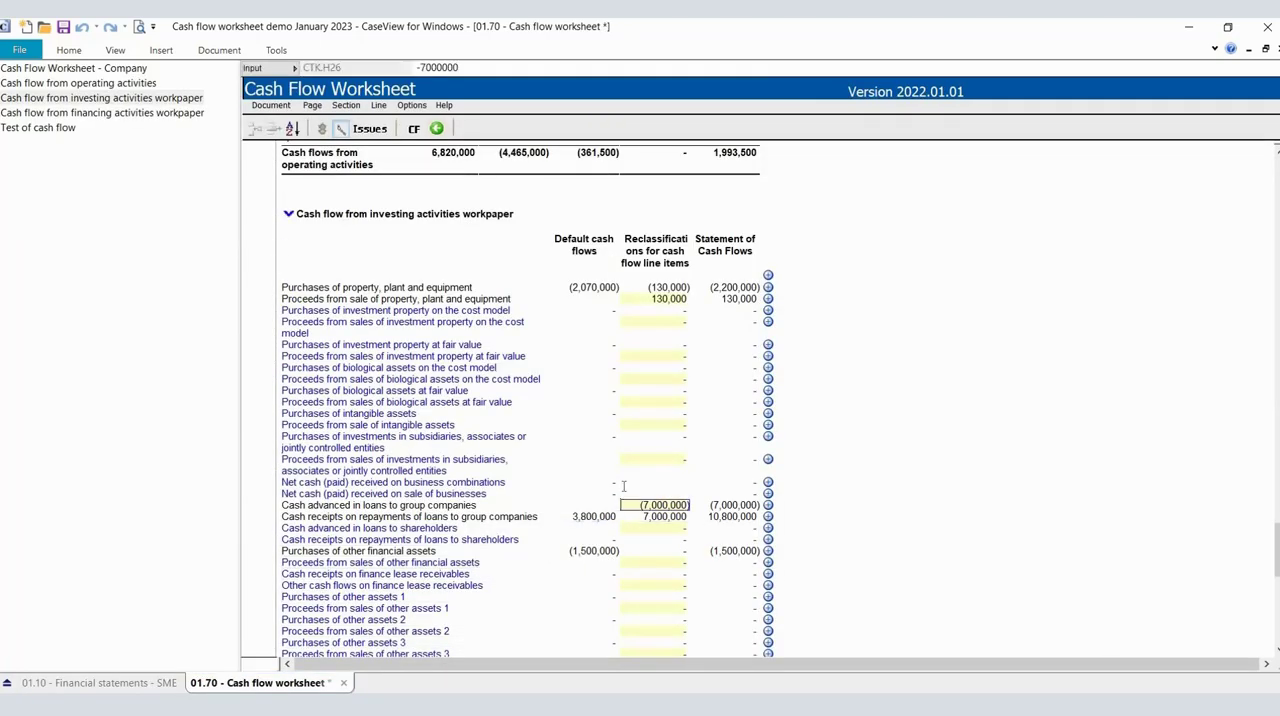
{"action": "key", "text": "Delete"}
{"action": "key", "text": "Delete"}
{"action": "key", "text": "Delete"}
{"action": "key", "text": "Delete"}
{"action": "key", "text": "Delete"}
{"action": "key", "text": "Delete"}
{"action": "key", "text": "Delete"}
{"action": "key", "text": "Delete"}
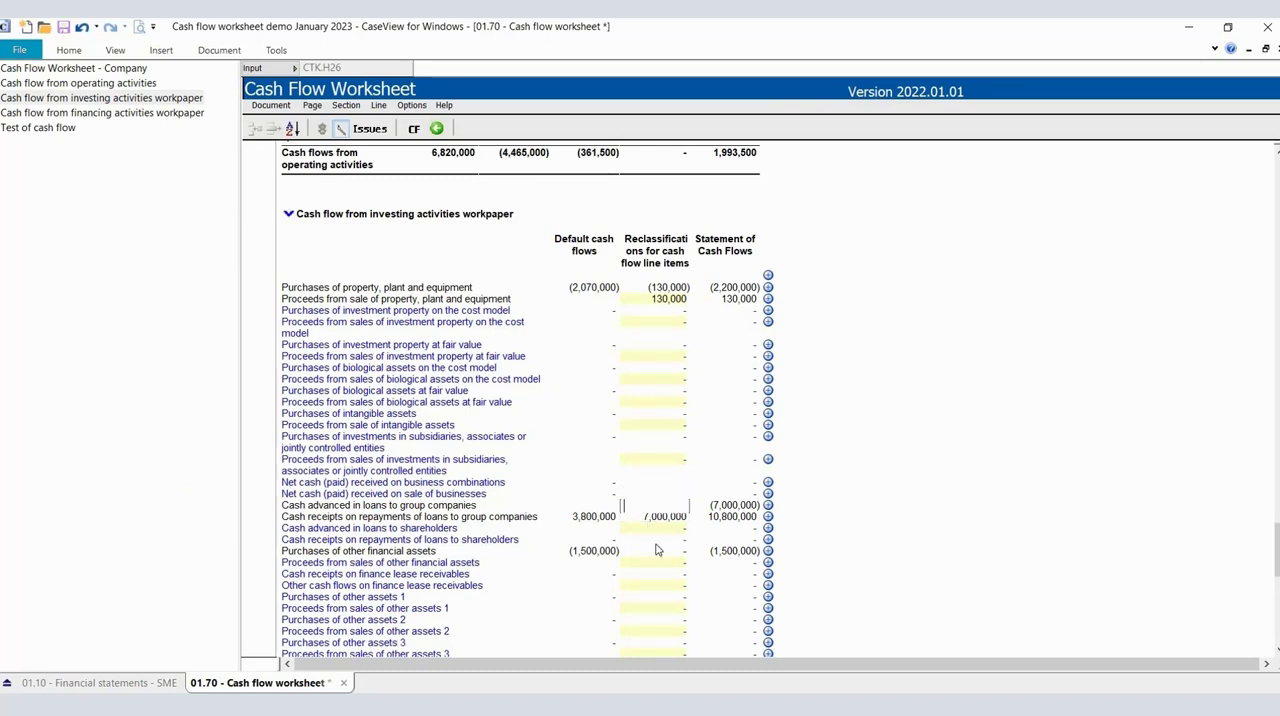
{"action": "left_click", "coordinate": [652, 544]}
{"action": "left_click", "coordinate": [651, 545]}
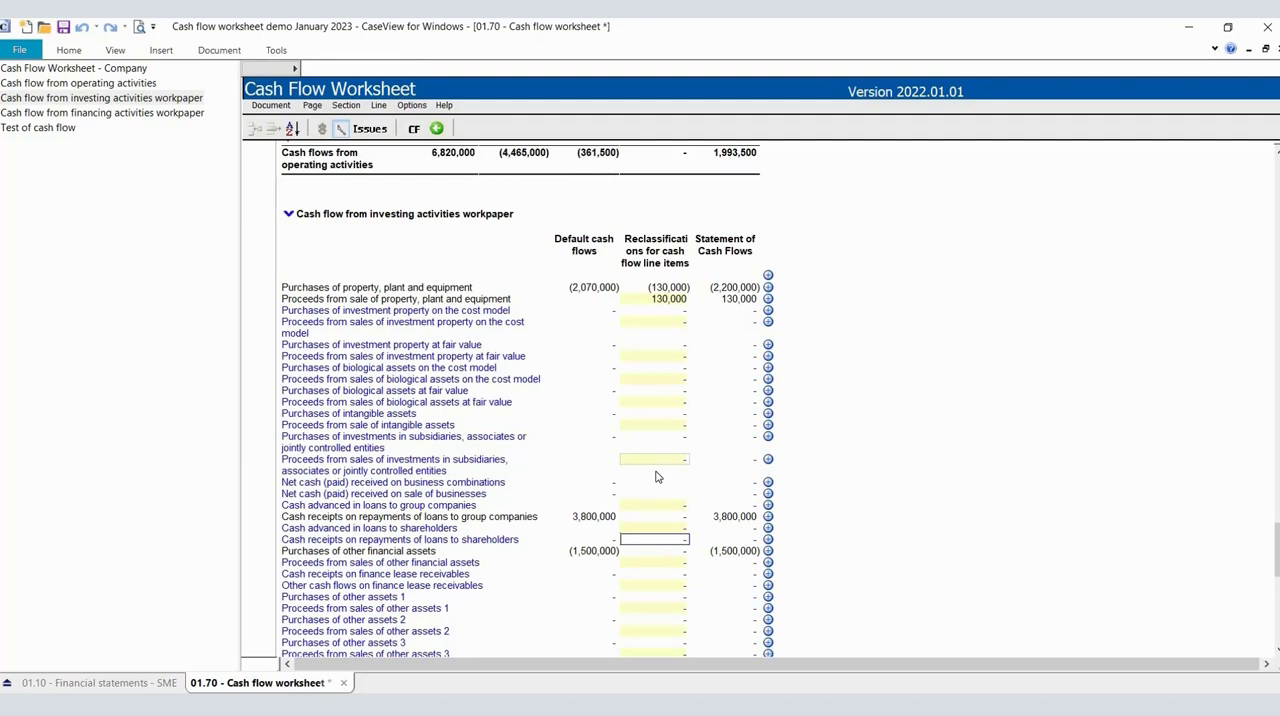
Trace the total cash movement for the year in the test of cash flow to the financing, investing and operating activities totals.
{"action": "scroll", "coordinate": [657, 477], "scroll_direction": "down", "scroll_amount": 2}
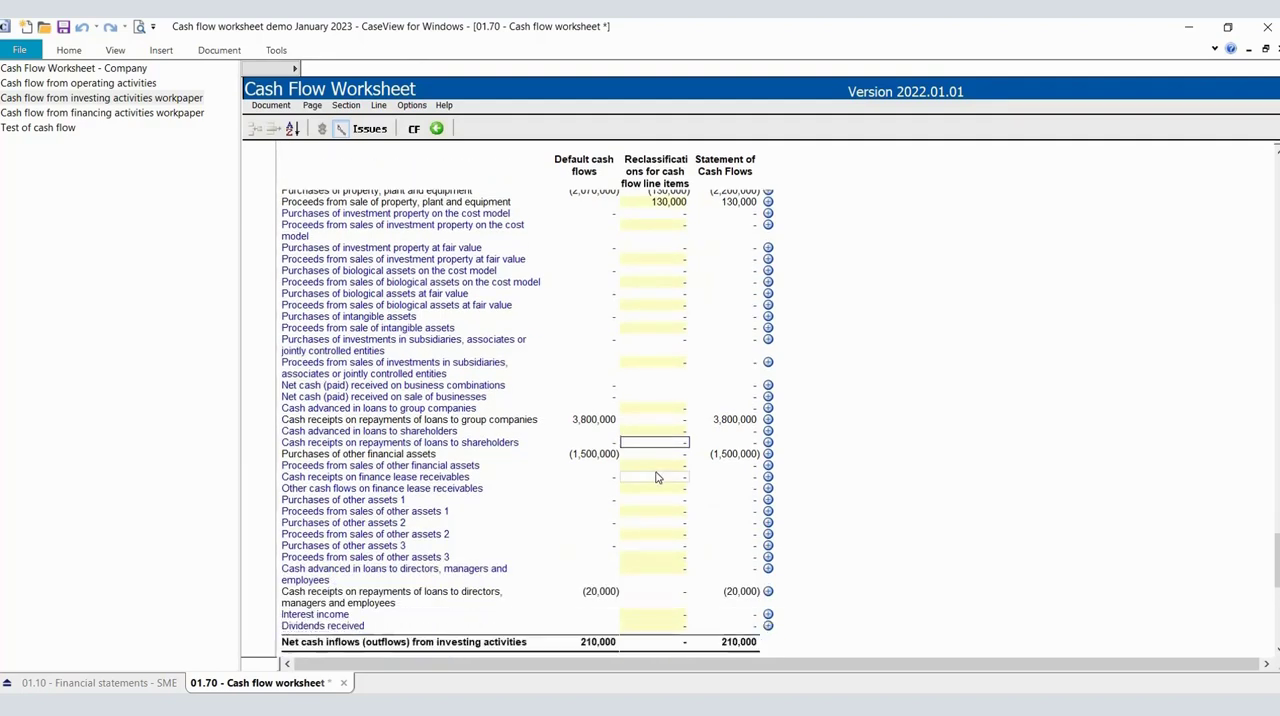
{"action": "left_click", "coordinate": [58, 137]}
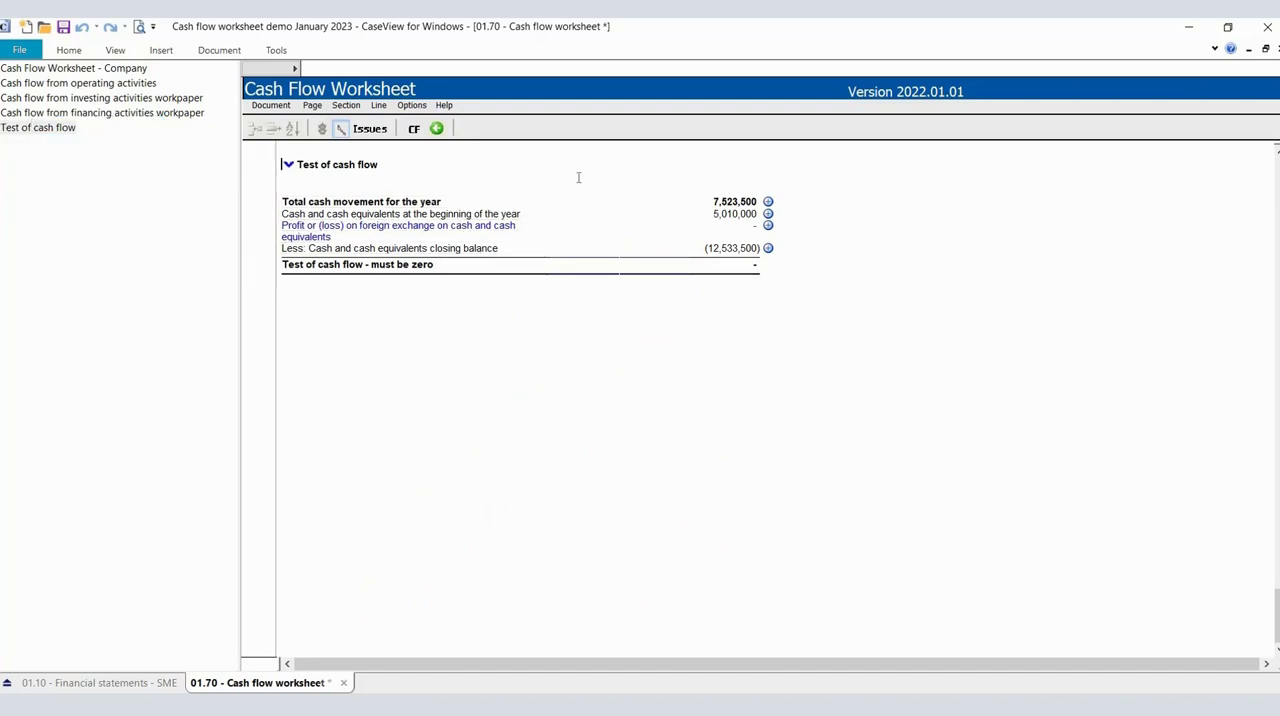
{"action": "left_click", "coordinate": [720, 205]}
{"action": "scroll", "coordinate": [720, 208], "scroll_direction": "up", "scroll_amount": 2}
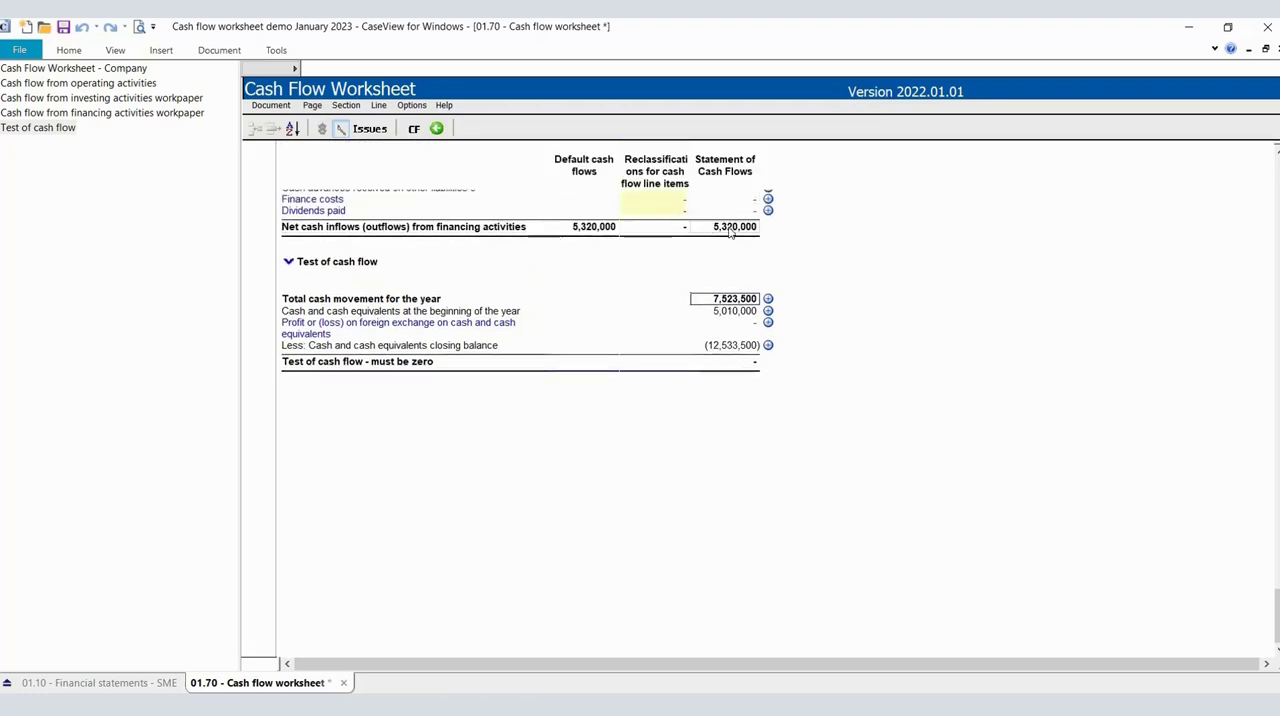
{"action": "scroll", "coordinate": [731, 231], "scroll_direction": "up", "scroll_amount": 10}
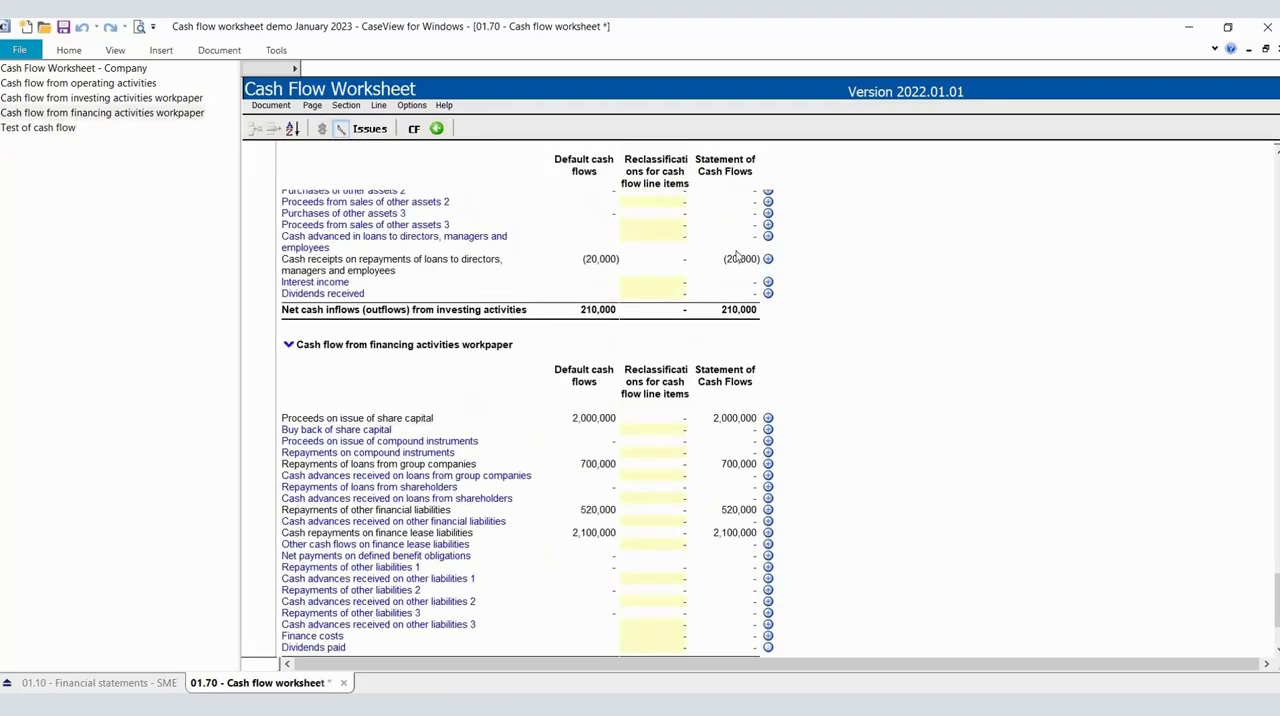
{"action": "scroll", "coordinate": [738, 398], "scroll_direction": "up", "scroll_amount": 8}
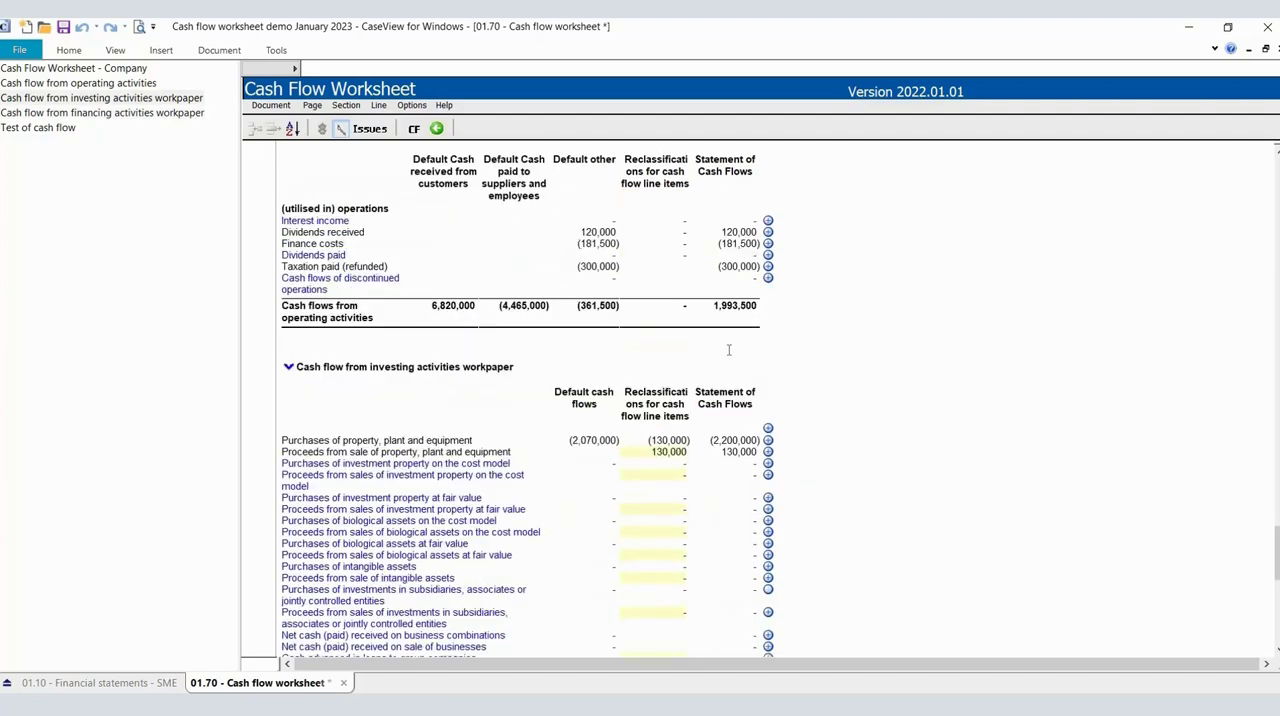
{"action": "left_click", "coordinate": [733, 360]}
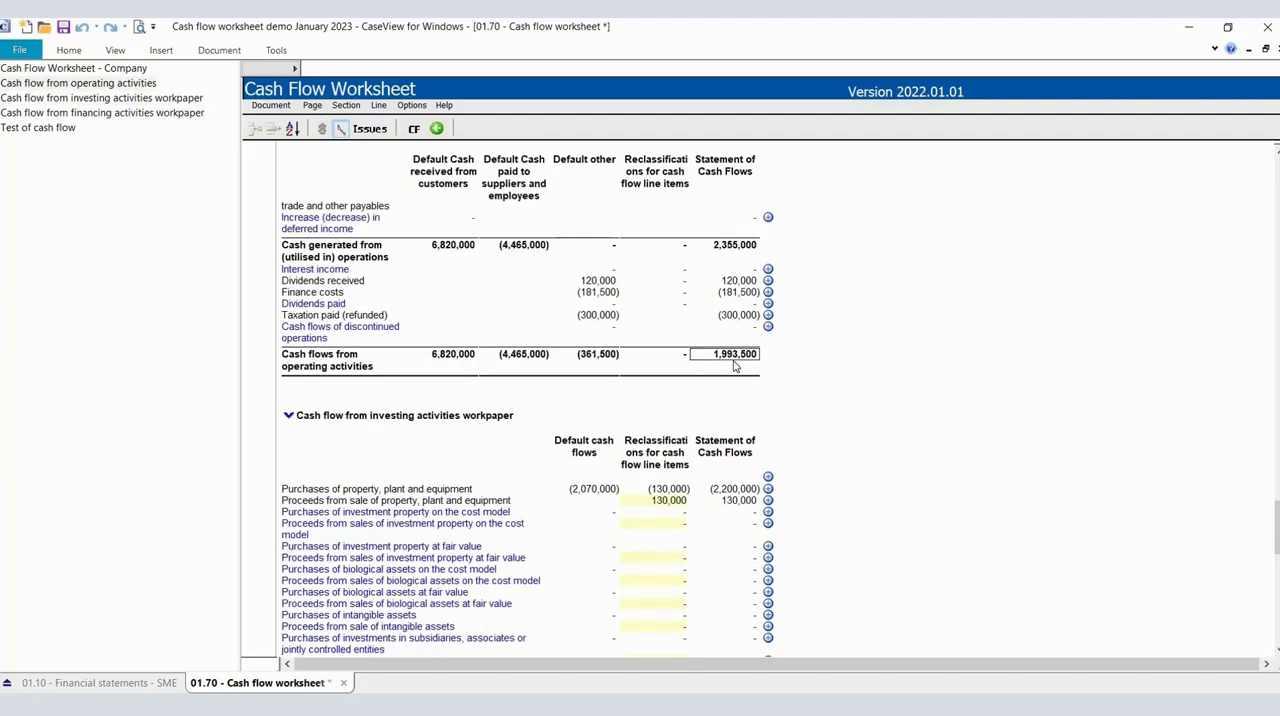
{"action": "scroll", "coordinate": [734, 366], "scroll_direction": "down", "scroll_amount": 5}
{"action": "scroll", "coordinate": [734, 365], "scroll_direction": "down", "scroll_amount": 10}
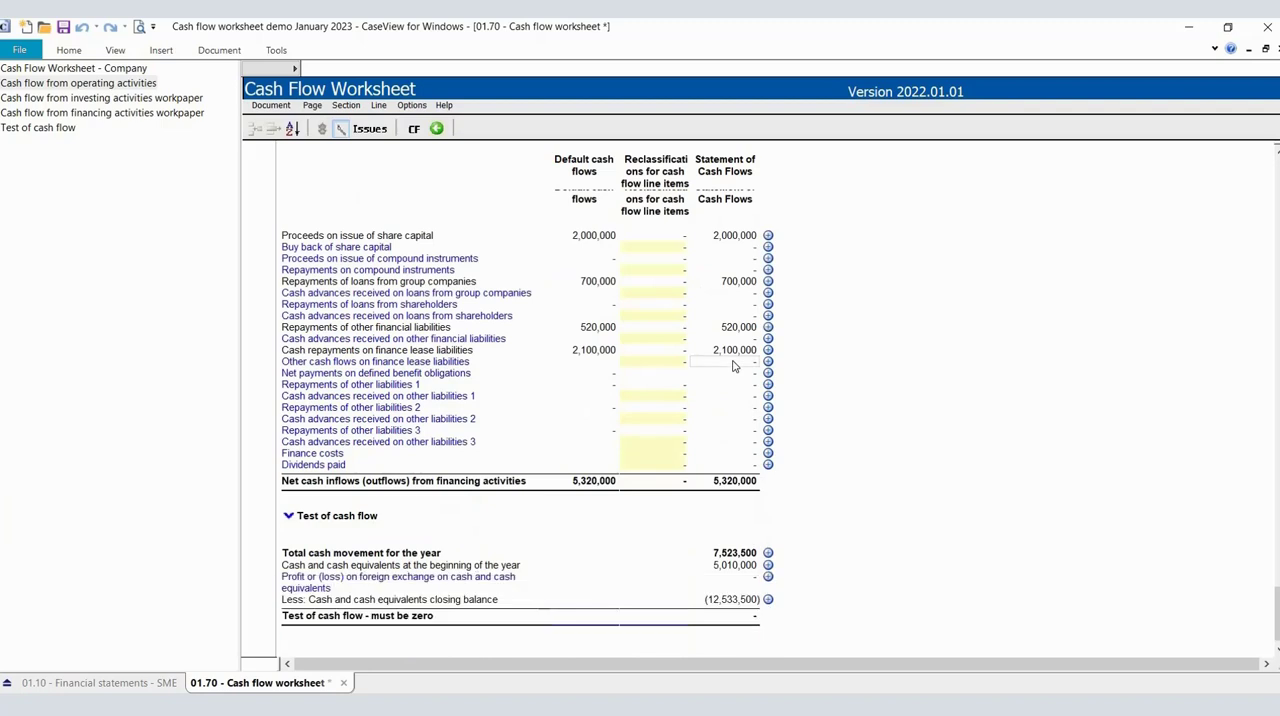
Check the opening cash balance, foreign exchange, closing cash balance and must-be-zero lines in the test of cash flow.
{"action": "left_click", "coordinate": [737, 566]}
{"action": "left_click", "coordinate": [730, 577]}
{"action": "left_click", "coordinate": [720, 600]}
{"action": "left_click", "coordinate": [723, 618]}
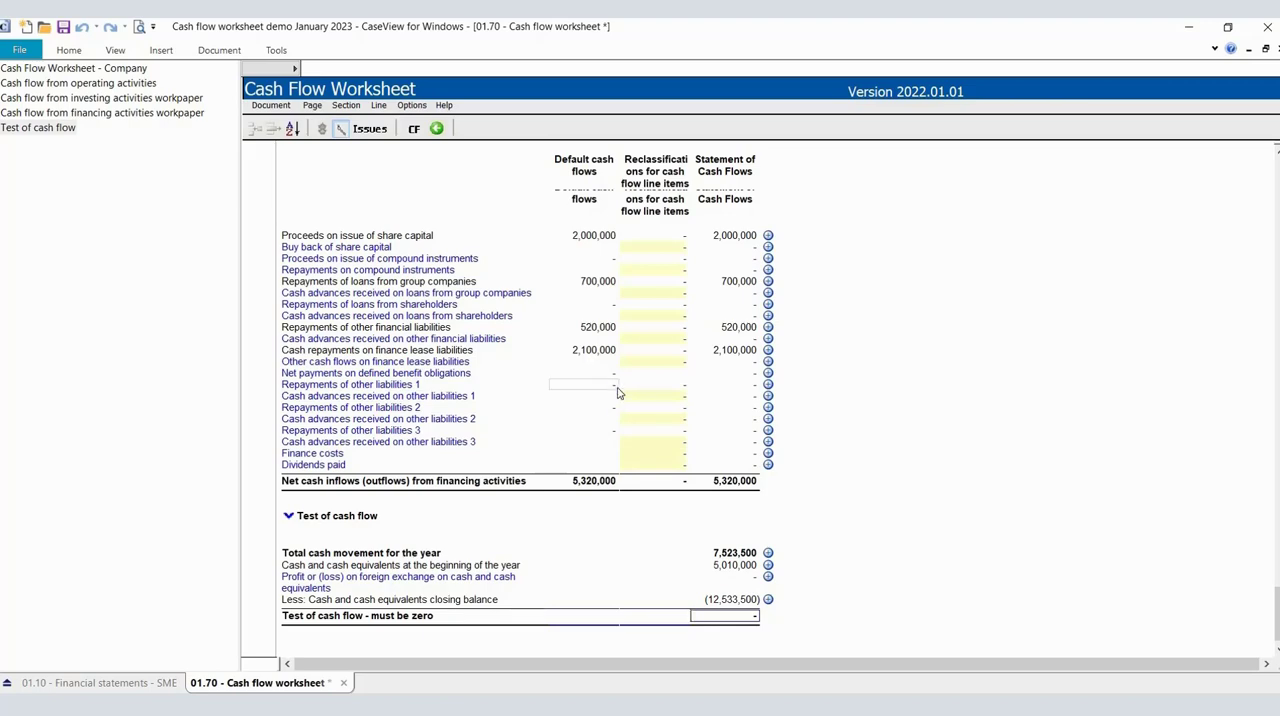
Examine the inventories amount for transfers and reclassifications in the company worksheet's Statement of Financial Position section.
{"action": "left_click", "coordinate": [122, 70]}
{"action": "scroll", "coordinate": [483, 260], "scroll_direction": "down", "scroll_amount": 12}
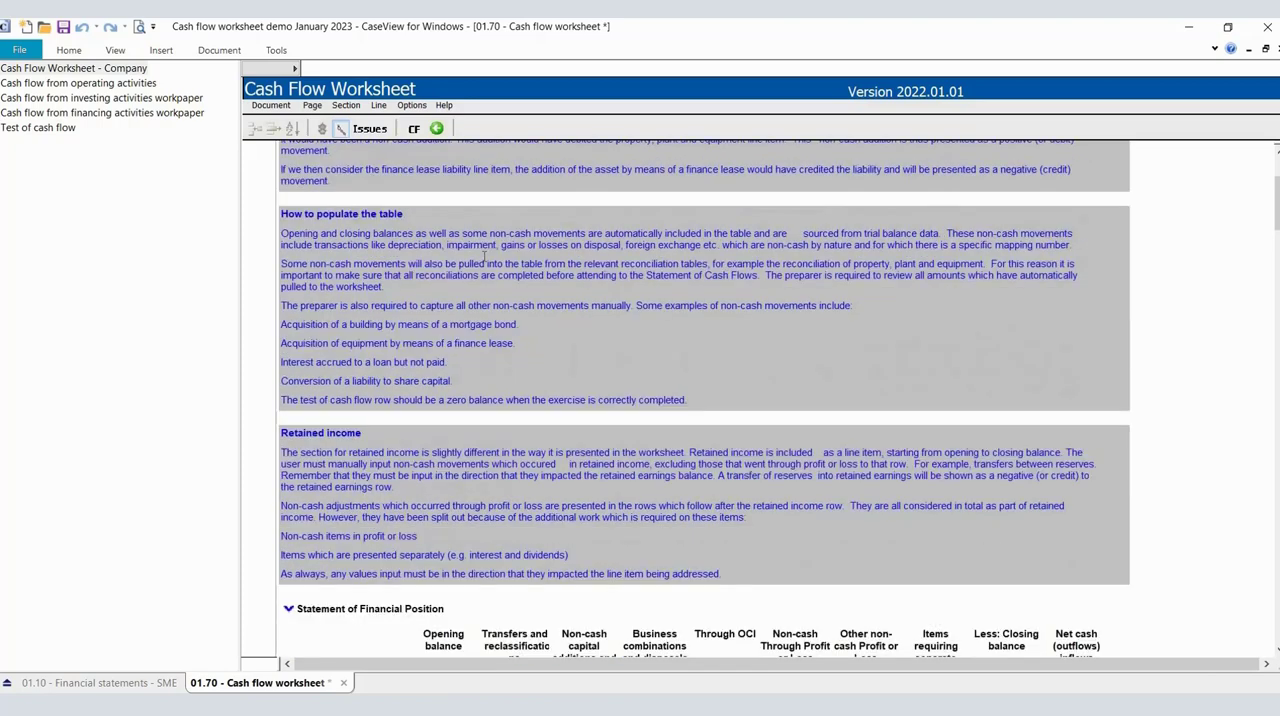
{"action": "scroll", "coordinate": [483, 265], "scroll_direction": "down", "scroll_amount": 3}
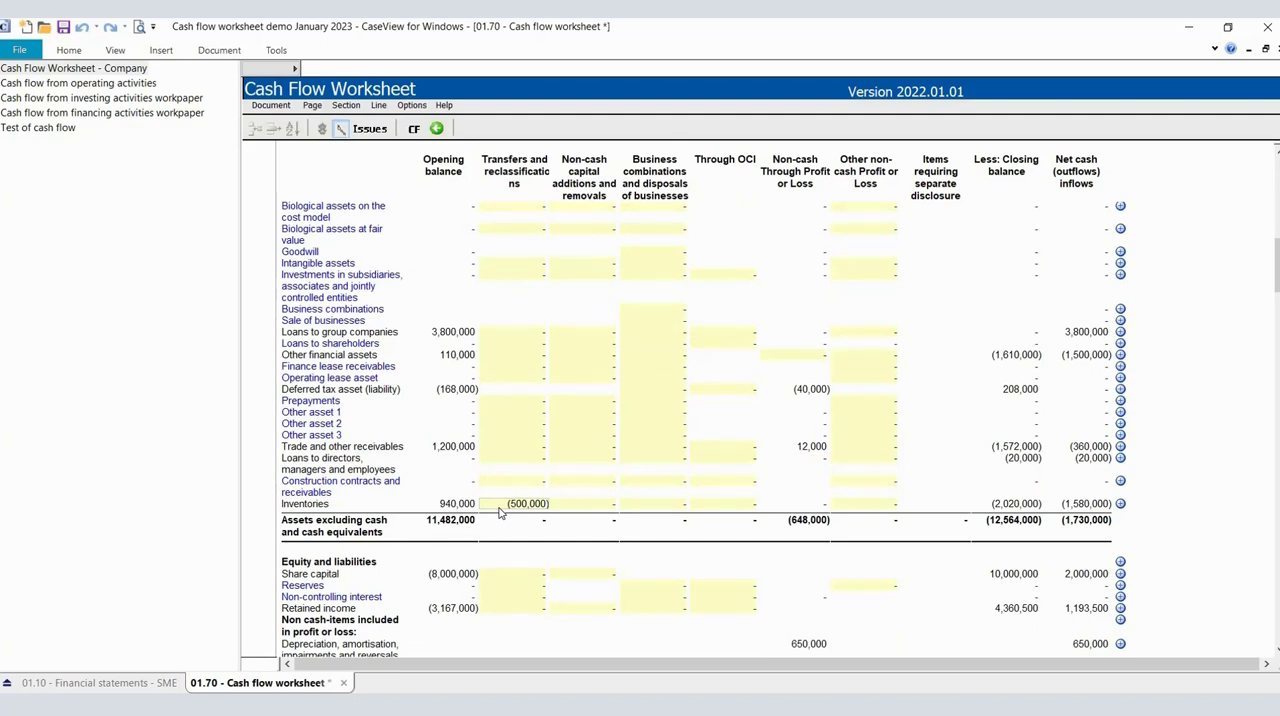
{"action": "left_click", "coordinate": [500, 508]}
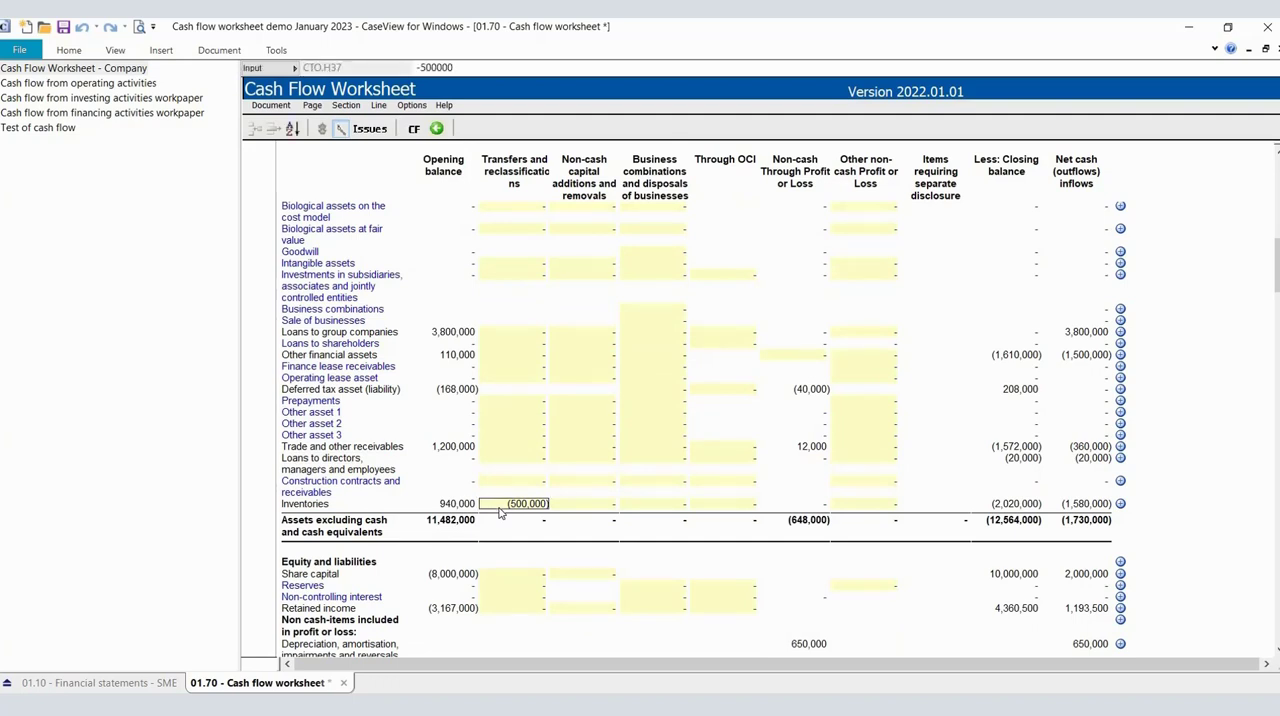
Examine the opening balance, transfers and non-cash capital additions for property, plant and equipment in the Statement of Financial Position section.
{"action": "scroll", "coordinate": [560, 418], "scroll_direction": "up", "scroll_amount": 3}
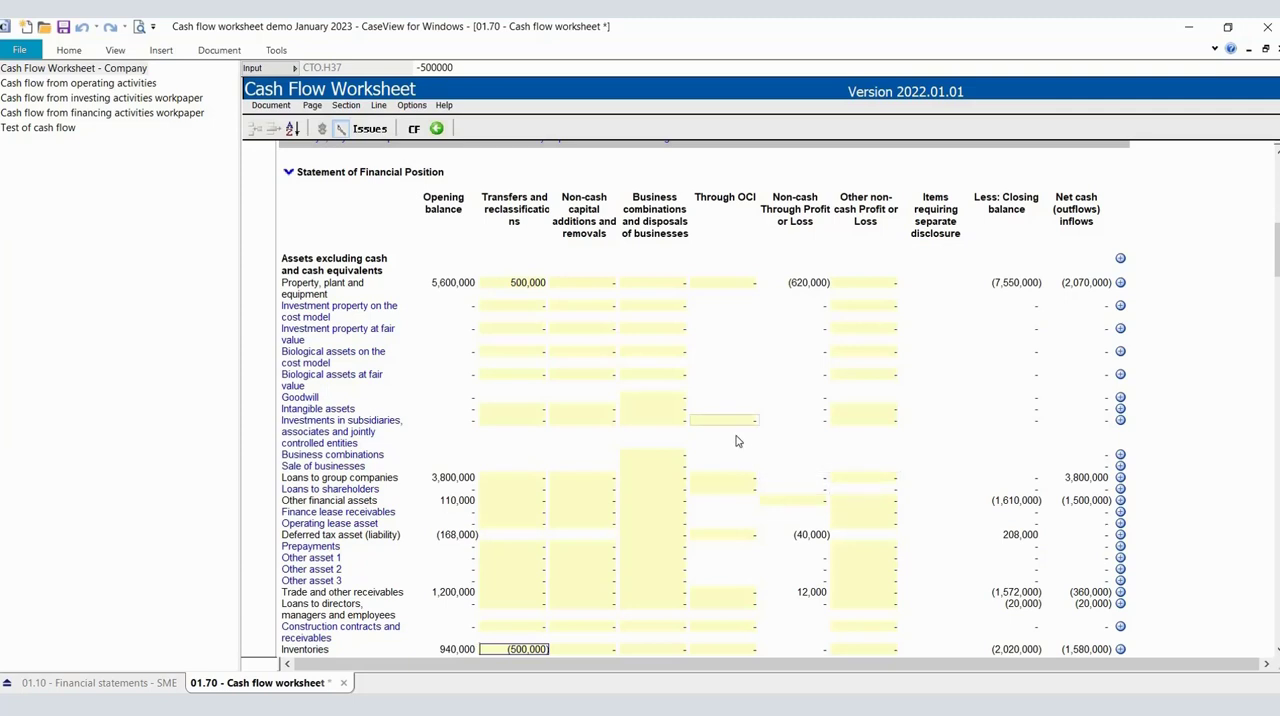
{"action": "scroll", "coordinate": [736, 441], "scroll_direction": "up", "scroll_amount": 1}
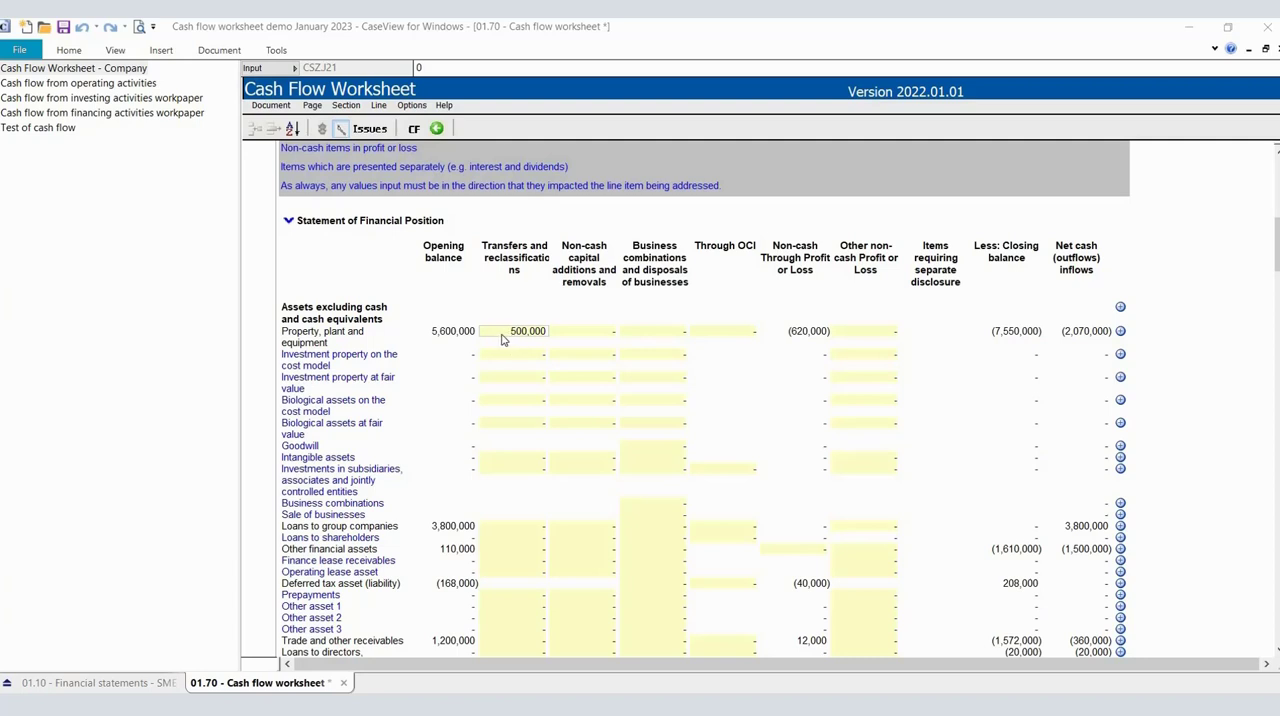
{"action": "left_click", "coordinate": [501, 333]}
{"action": "left_click", "coordinate": [466, 338]}
{"action": "left_click", "coordinate": [494, 335]}
{"action": "left_click", "coordinate": [570, 334]}
{"action": "left_click", "coordinate": [521, 332]}
Trace the property, plant and equipment transfer to the 2023 reconciliation in the financial statements' note.
{"action": "left_click", "coordinate": [136, 687]}
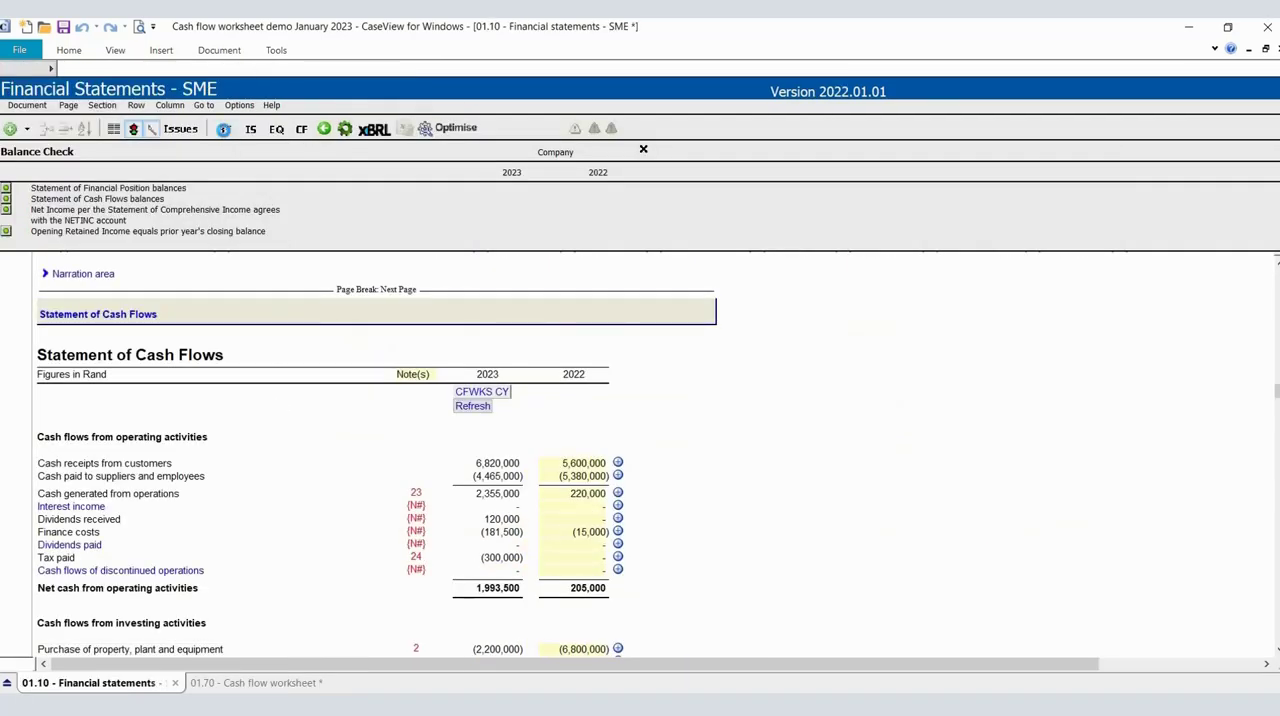
{"action": "left_click", "coordinate": [224, 130]}
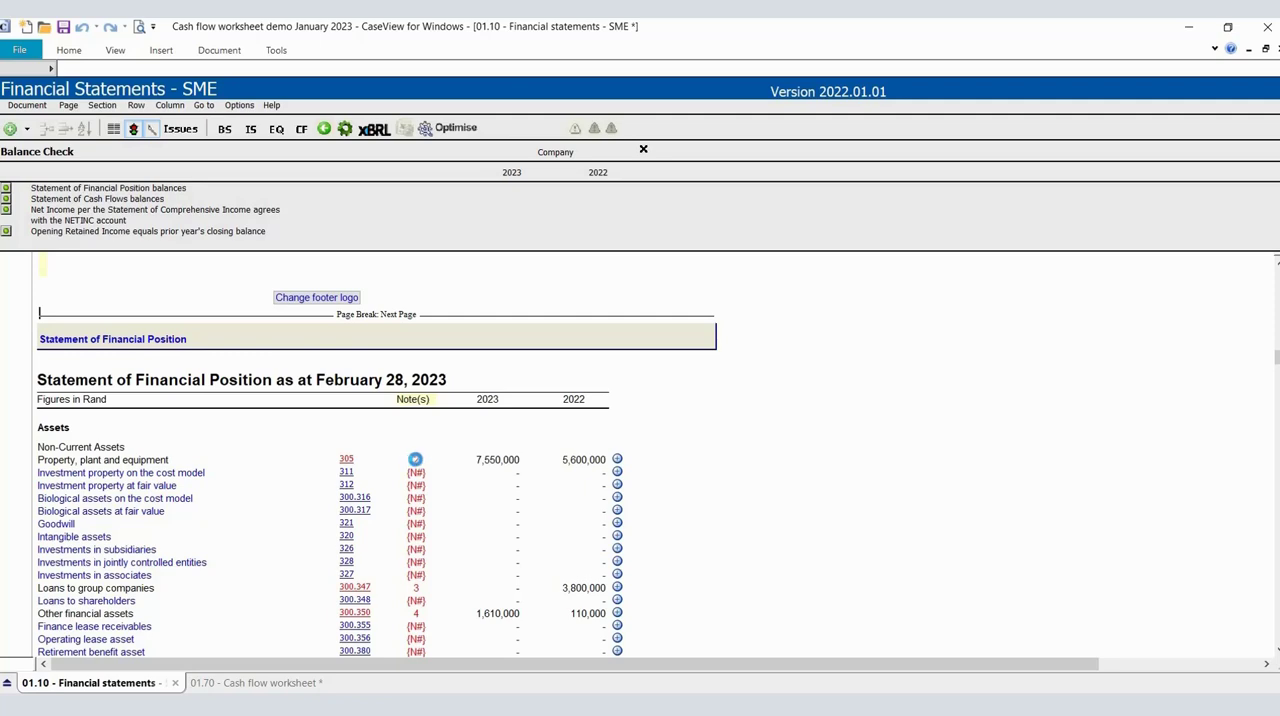
{"action": "left_click", "coordinate": [415, 461]}
{"action": "scroll", "coordinate": [417, 467], "scroll_direction": "down", "scroll_amount": 6}
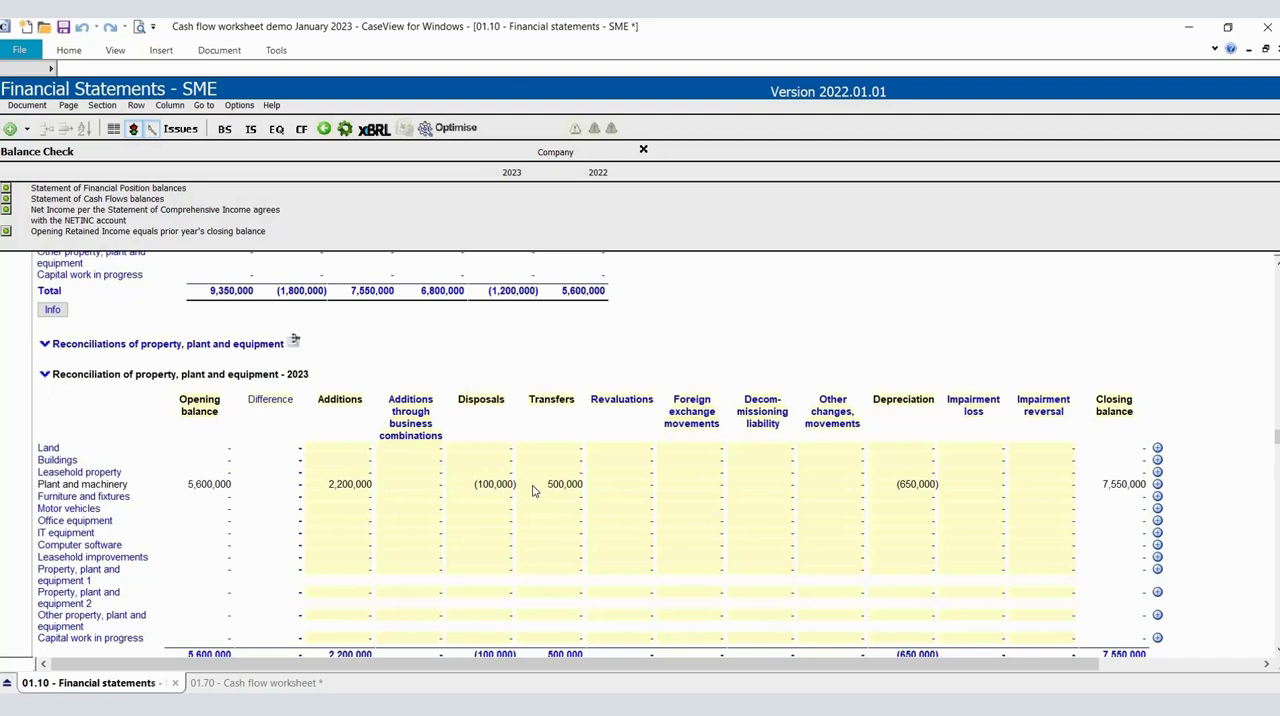
{"action": "left_click", "coordinate": [278, 683]}
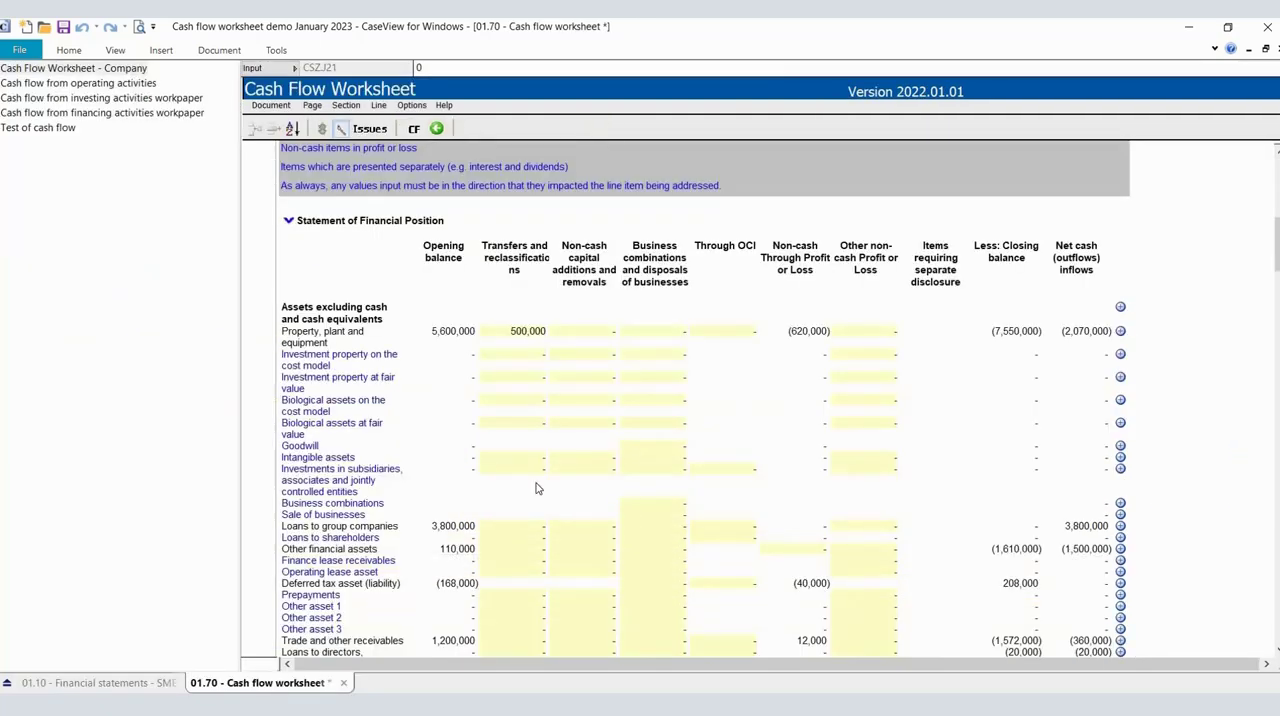
Override the property, plant and equipment transfer with 10 and restore its automatically calculated amount.
{"action": "left_click", "coordinate": [510, 337]}
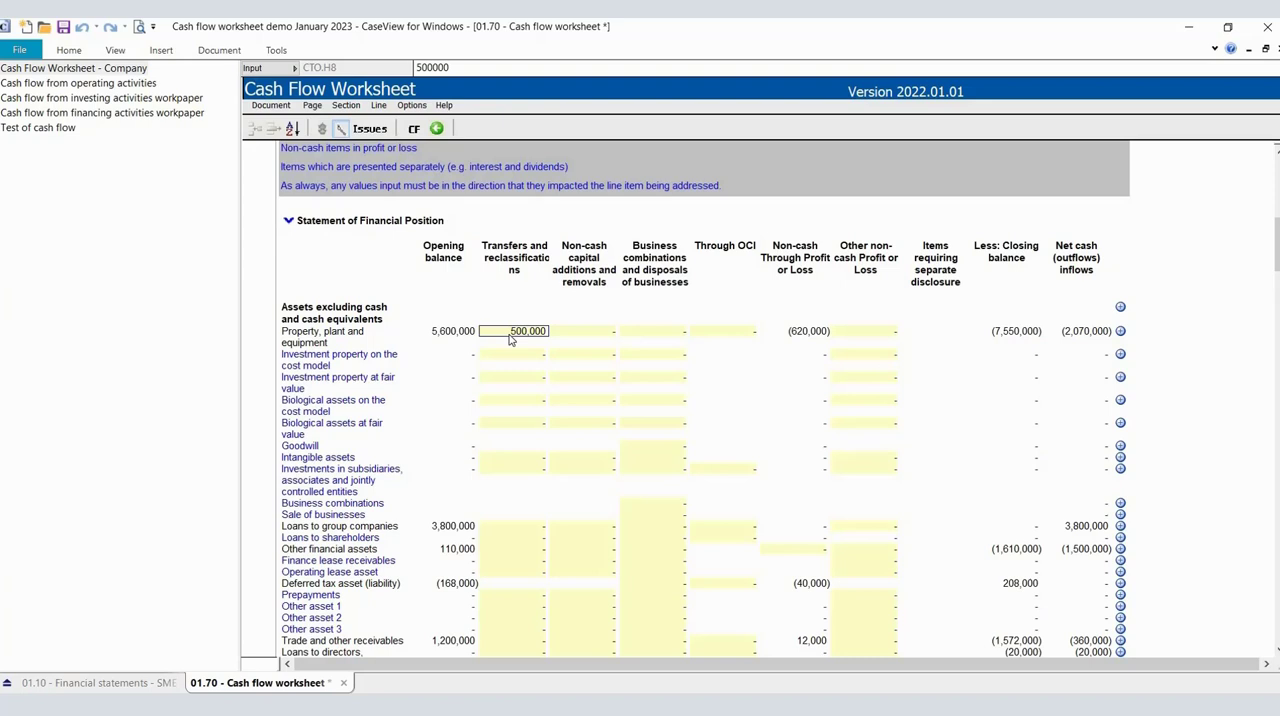
{"action": "type", "text": "10"}
{"action": "key", "text": "Tab"}
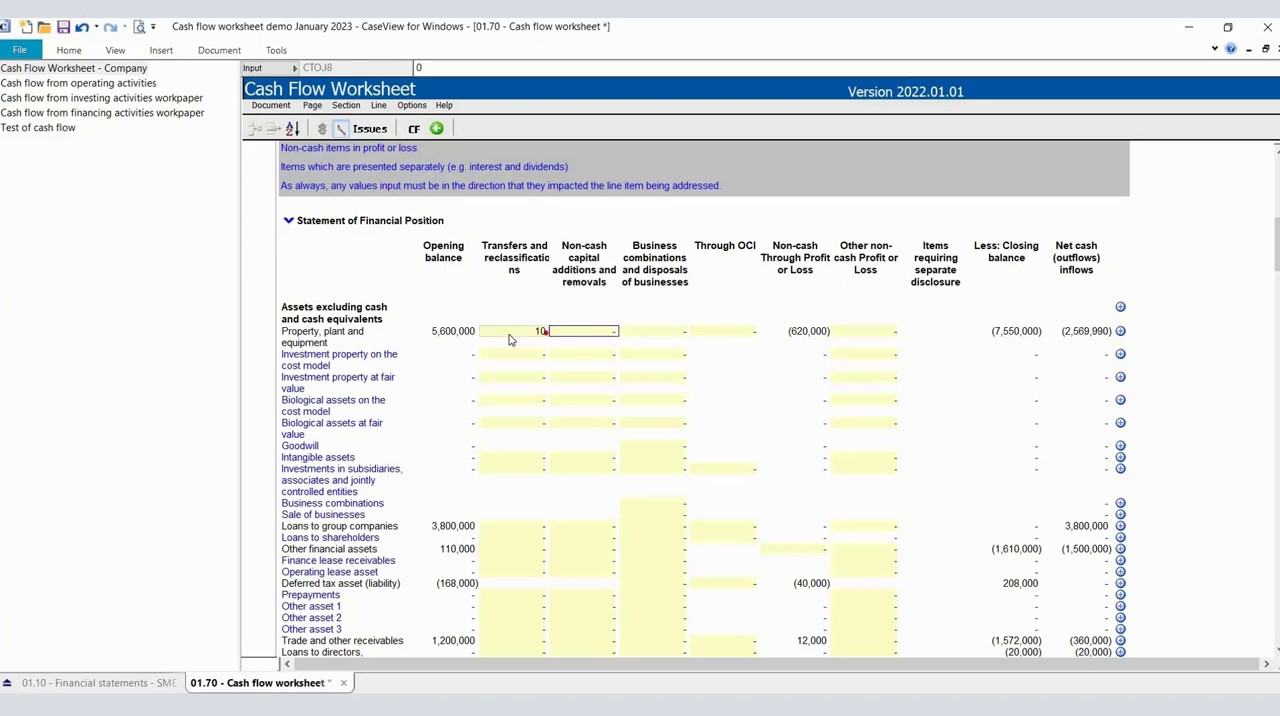
{"action": "right_click", "coordinate": [510, 337]}
{"action": "left_click", "coordinate": [518, 493]}
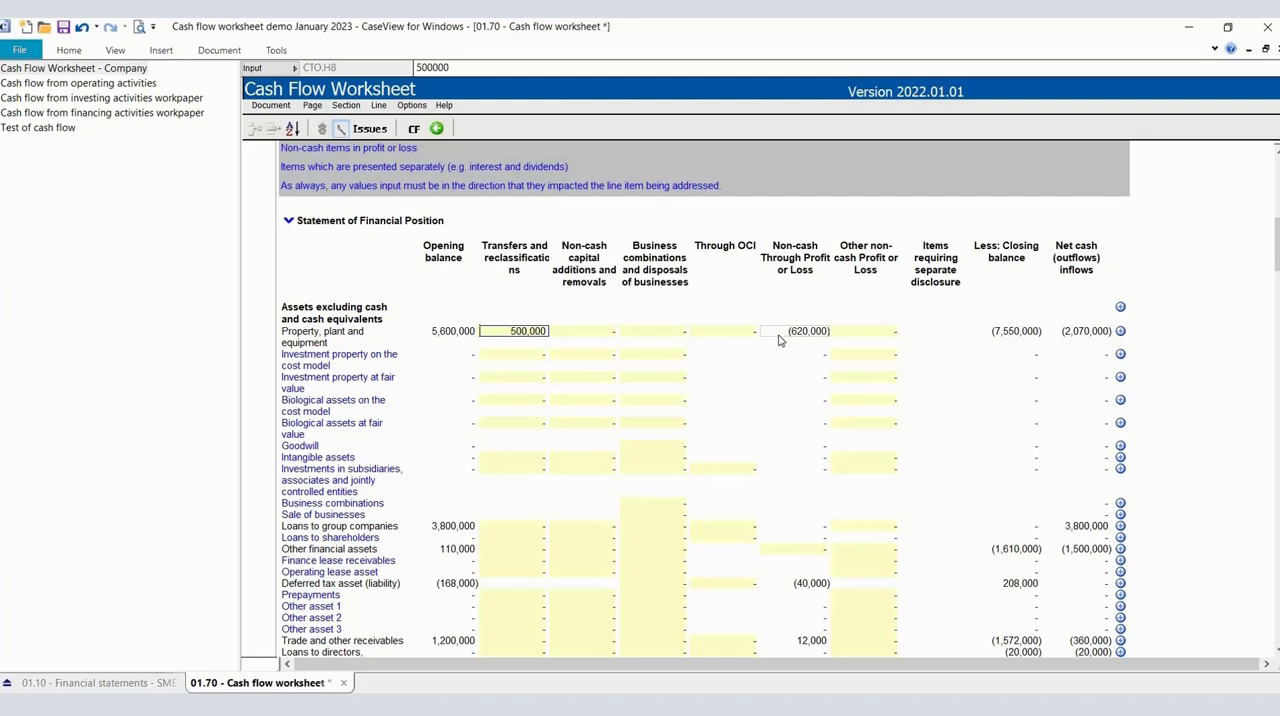
Compare the property, plant and equipment non-cash amount through profit or loss with depreciation in the financial statements' 2023 reconciliation.
{"action": "left_click", "coordinate": [781, 336]}
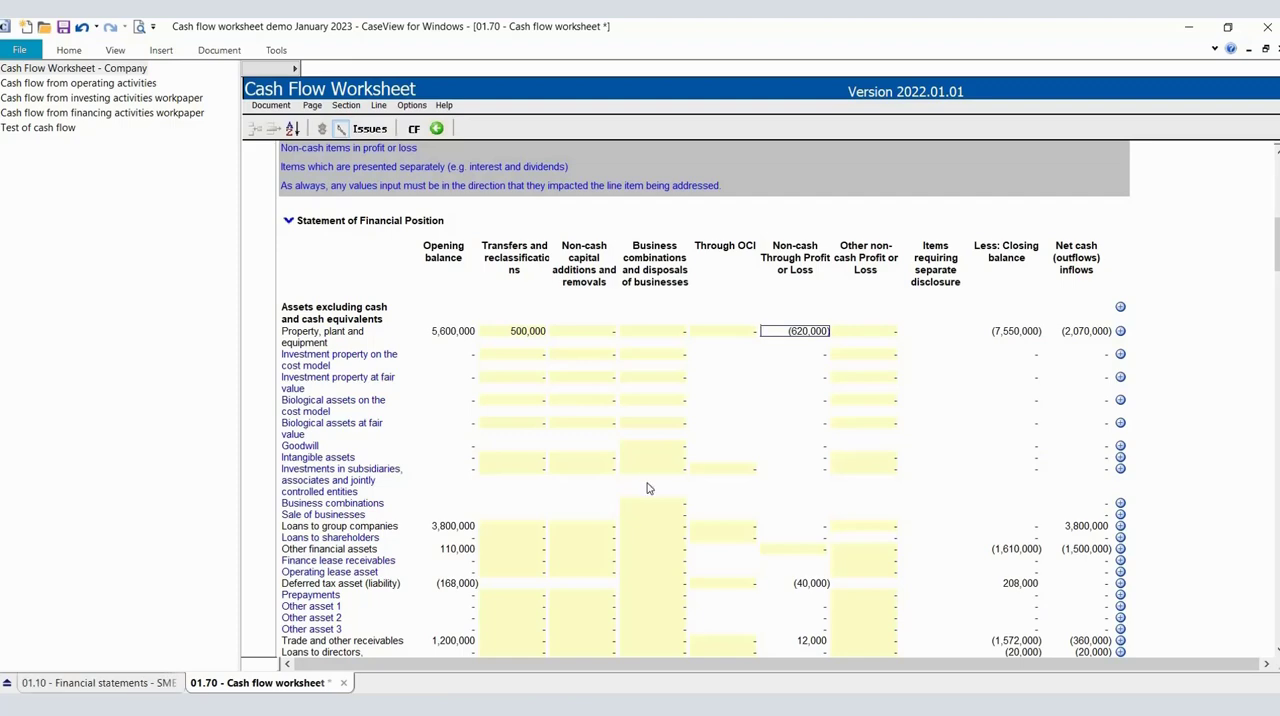
{"action": "key", "text": "ctrl+Tab"}
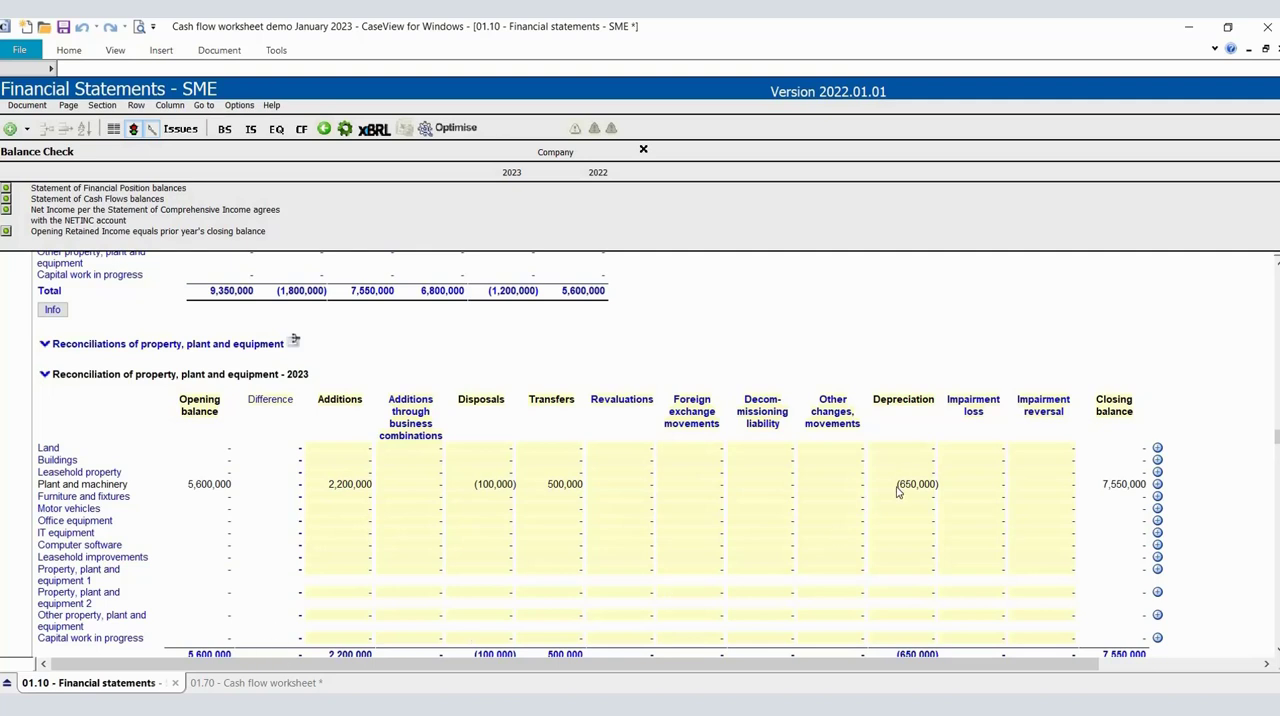
{"action": "left_click", "coordinate": [263, 684]}
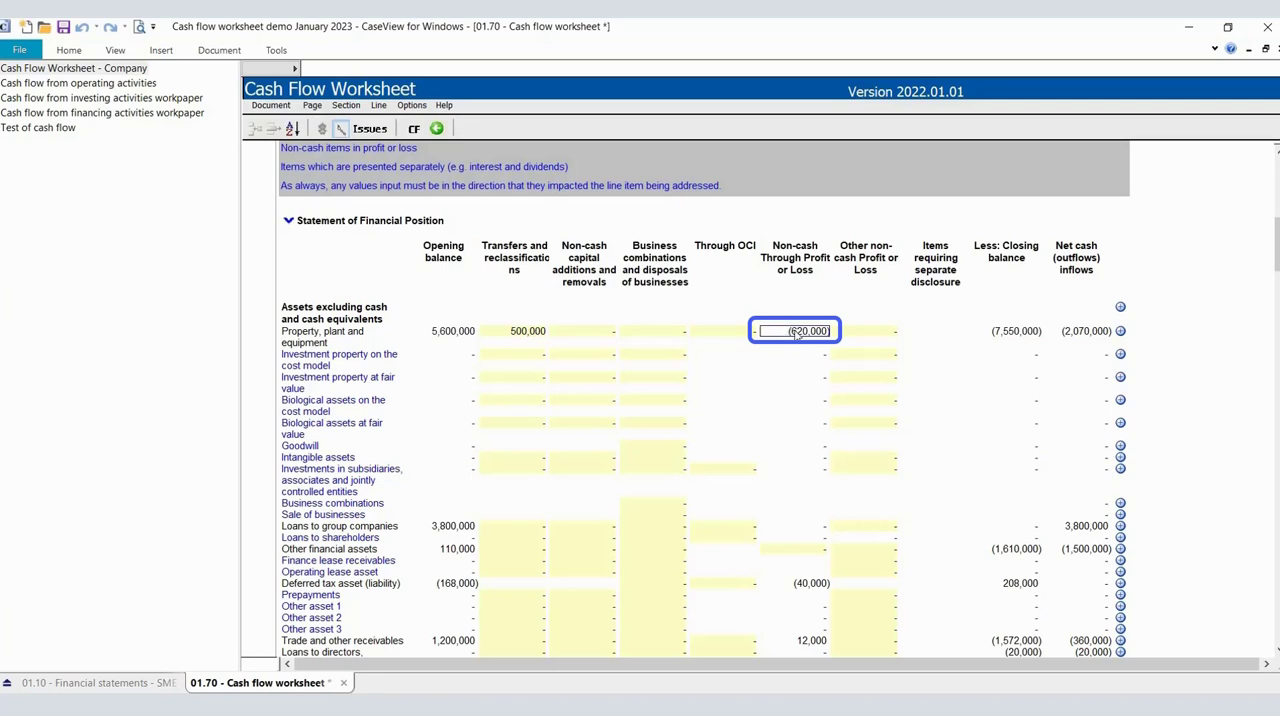
Trace the property, plant and equipment non-cash amount to the depreciation and profit or loss on sale lines under equity and liabilities.
{"action": "scroll", "coordinate": [790, 335], "scroll_direction": "down", "scroll_amount": 4}
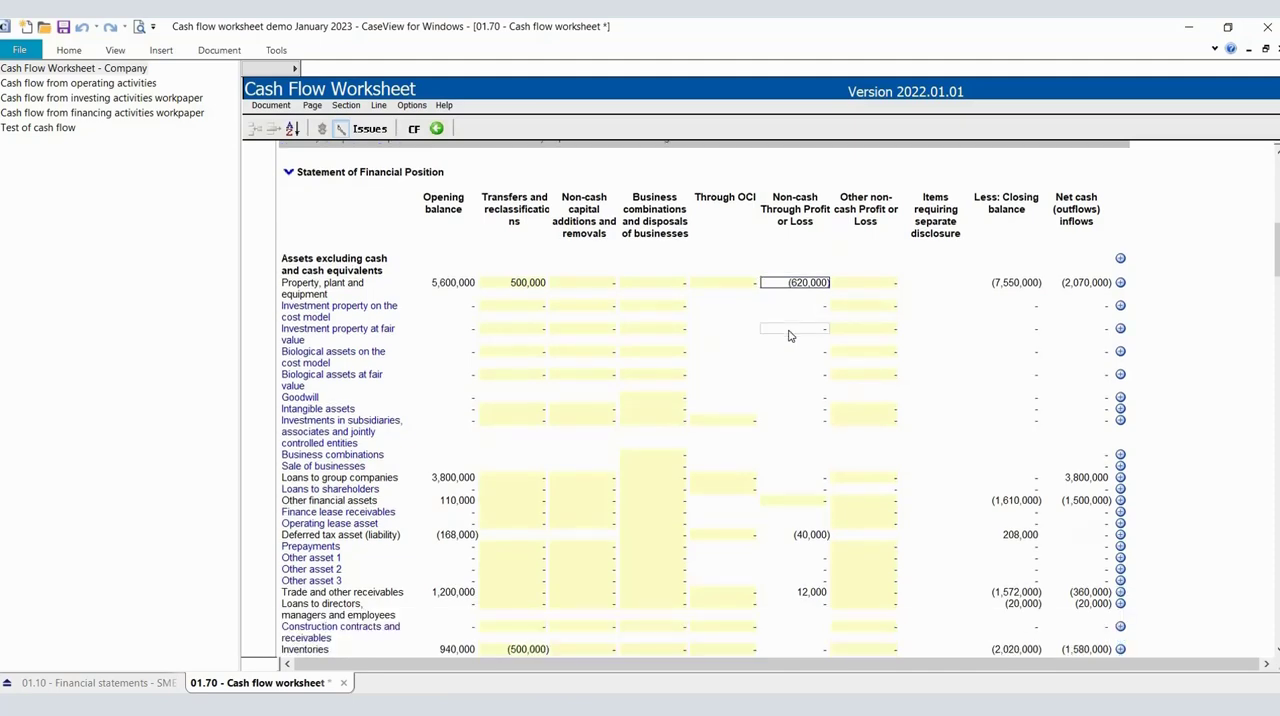
{"action": "scroll", "coordinate": [790, 335], "scroll_direction": "down", "scroll_amount": 3}
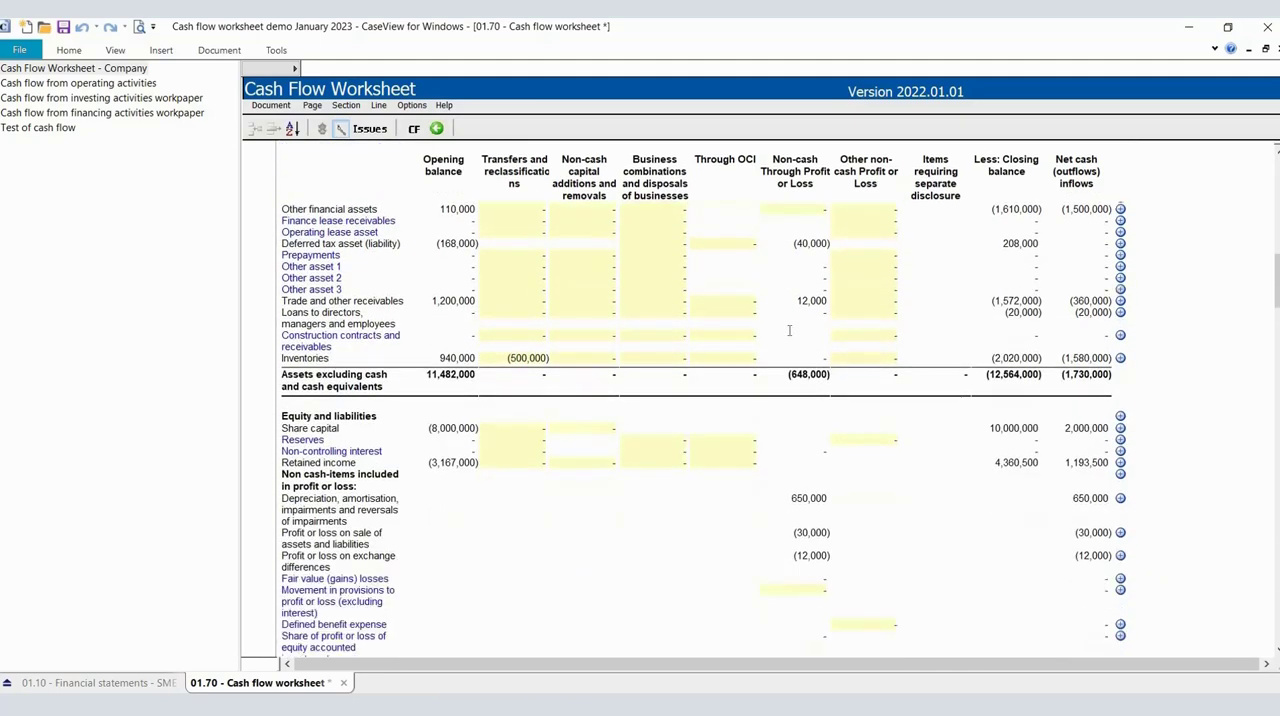
{"action": "scroll", "coordinate": [790, 330], "scroll_direction": "down", "scroll_amount": 2}
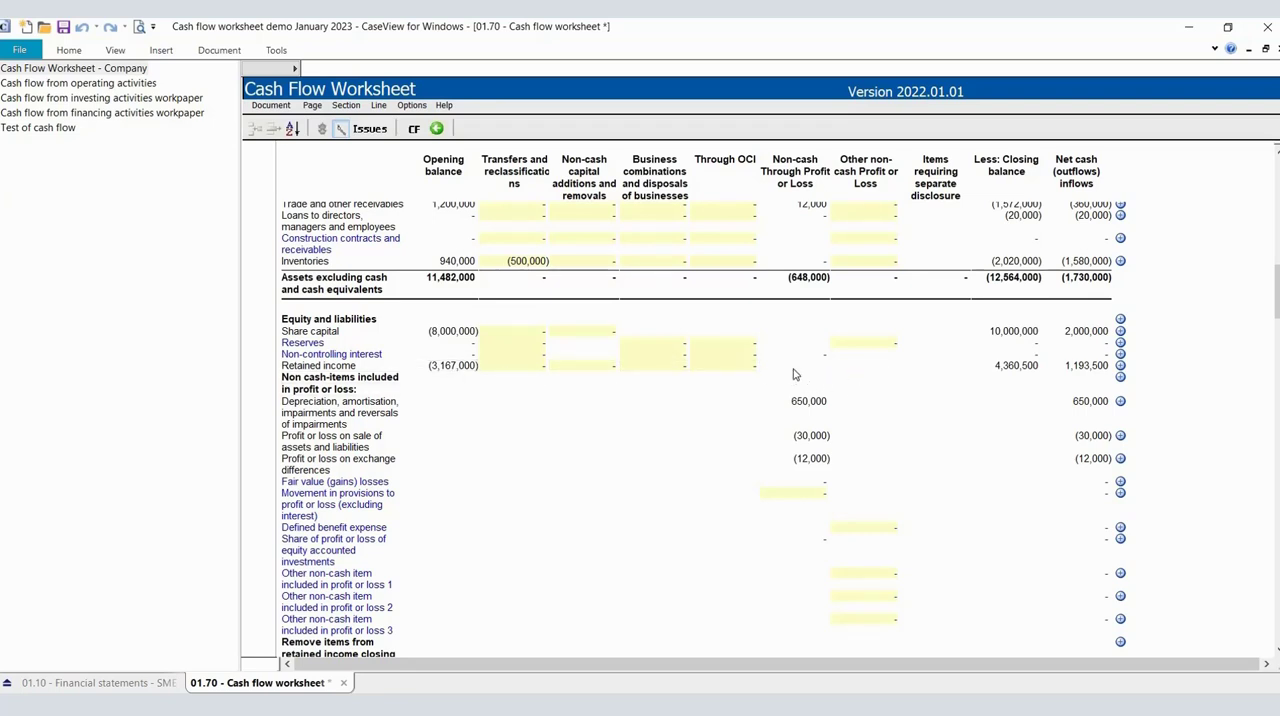
{"action": "scroll", "coordinate": [793, 374], "scroll_direction": "down", "scroll_amount": 1}
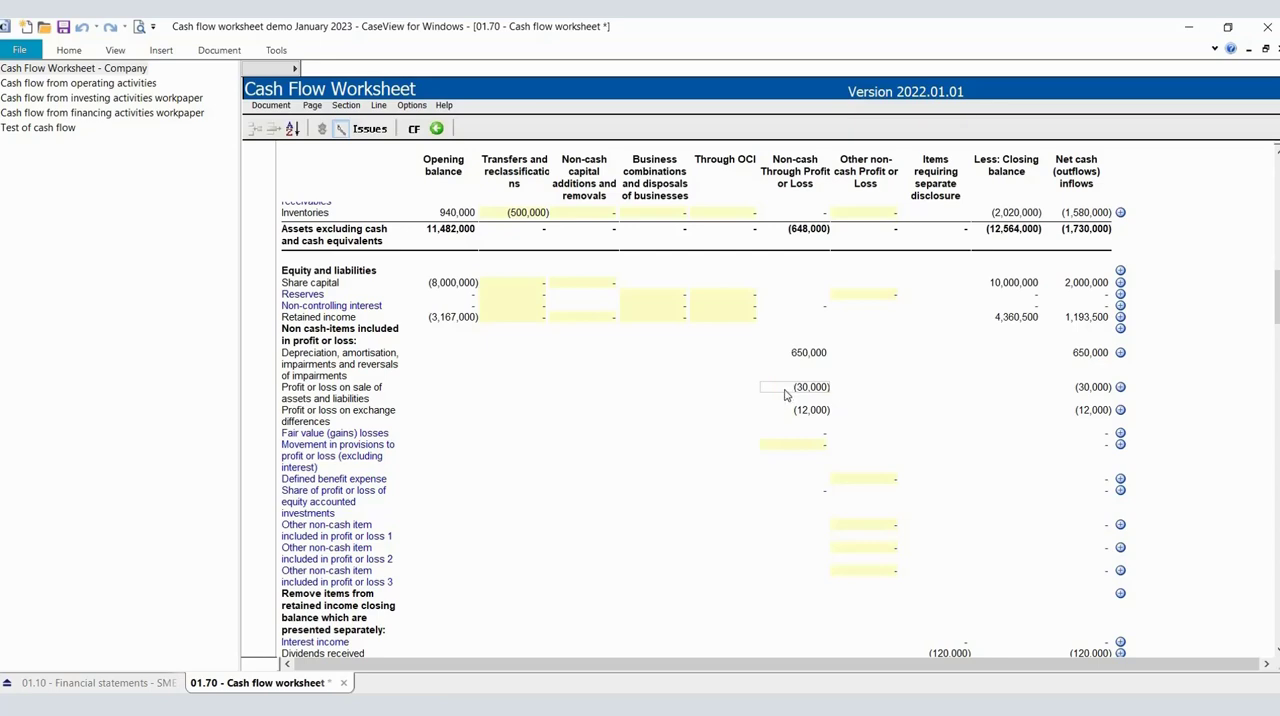
{"action": "scroll", "coordinate": [785, 395], "scroll_direction": "up", "scroll_amount": 10}
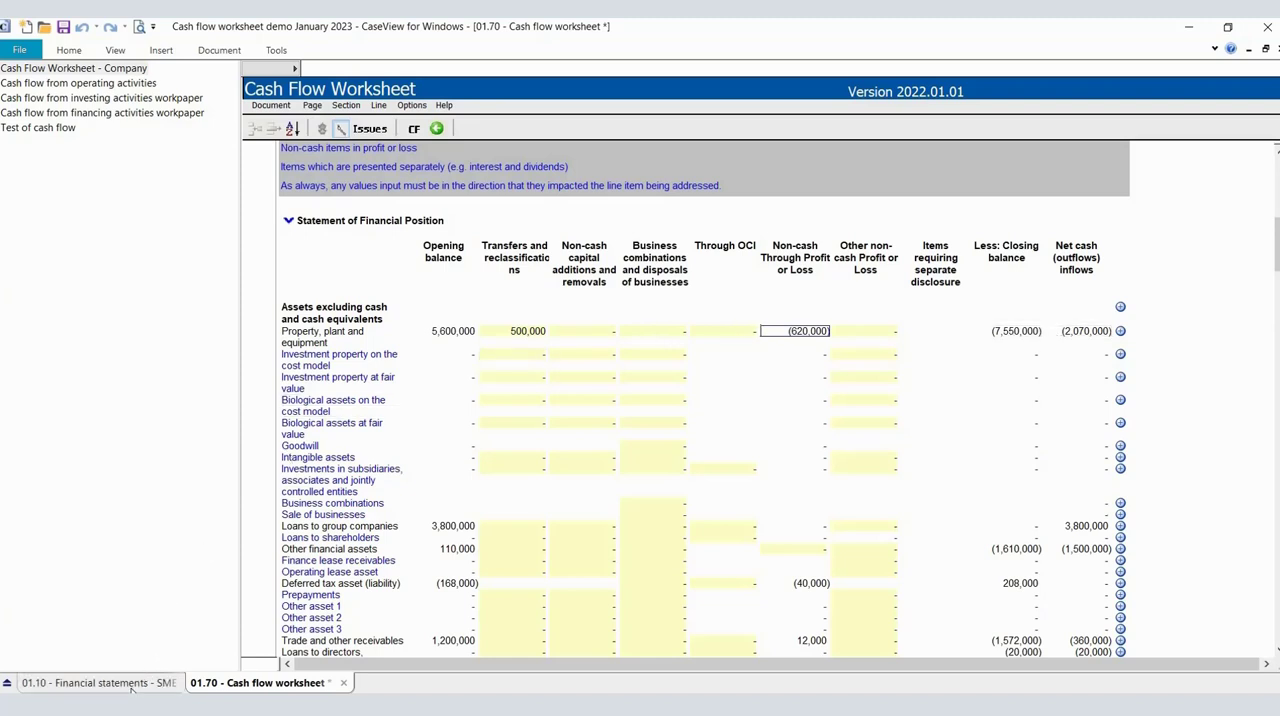
Using the additions in the 2023 reconciliation, set non-cash capital additions for property, plant and equipment to 2200000 in the cash flow worksheet.
{"action": "left_click", "coordinate": [165, 680]}
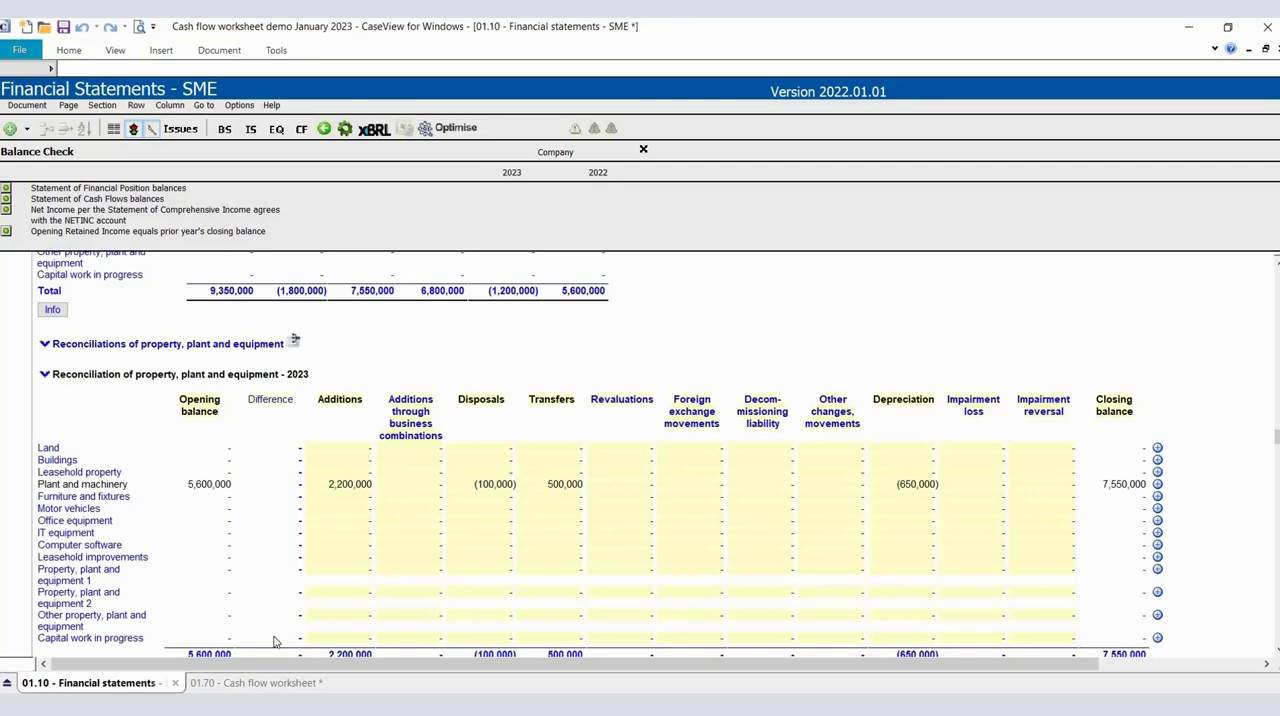
{"action": "left_click", "coordinate": [276, 687]}
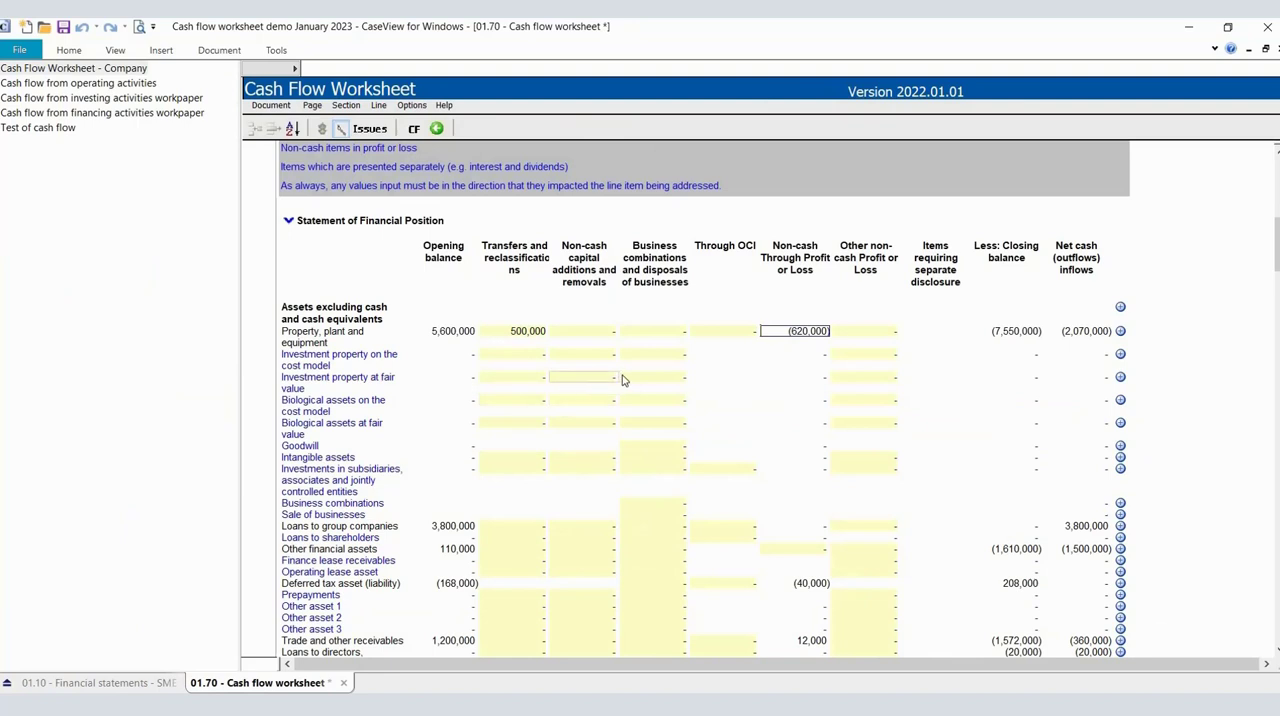
{"action": "left_click", "coordinate": [581, 339]}
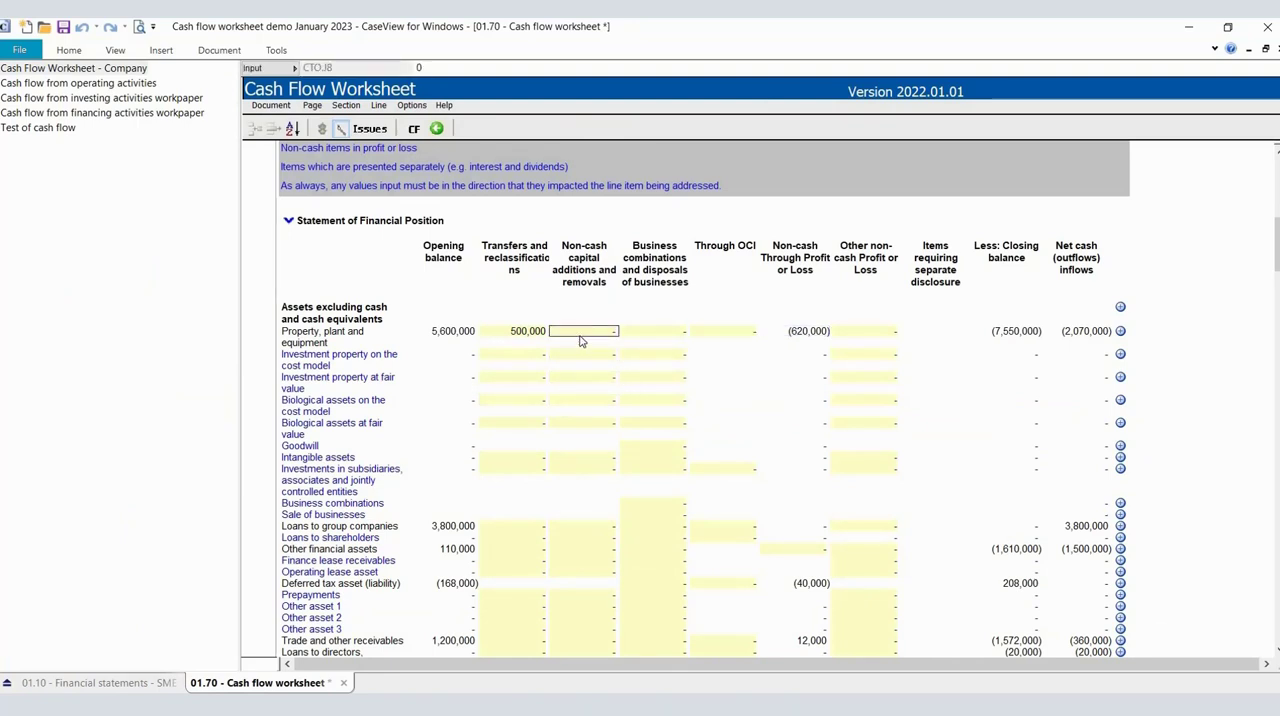
{"action": "type", "text": "2"}
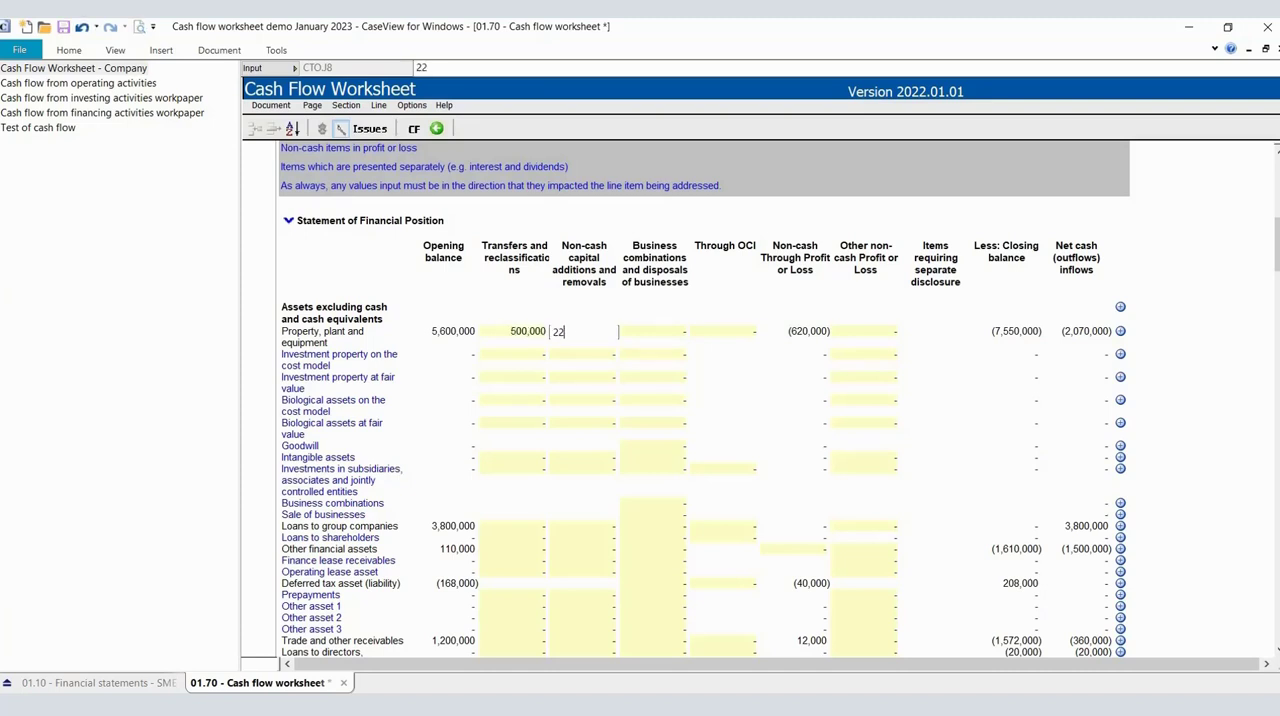
{"action": "type", "text": ",200,00000"}
{"action": "key", "text": "Tab"}
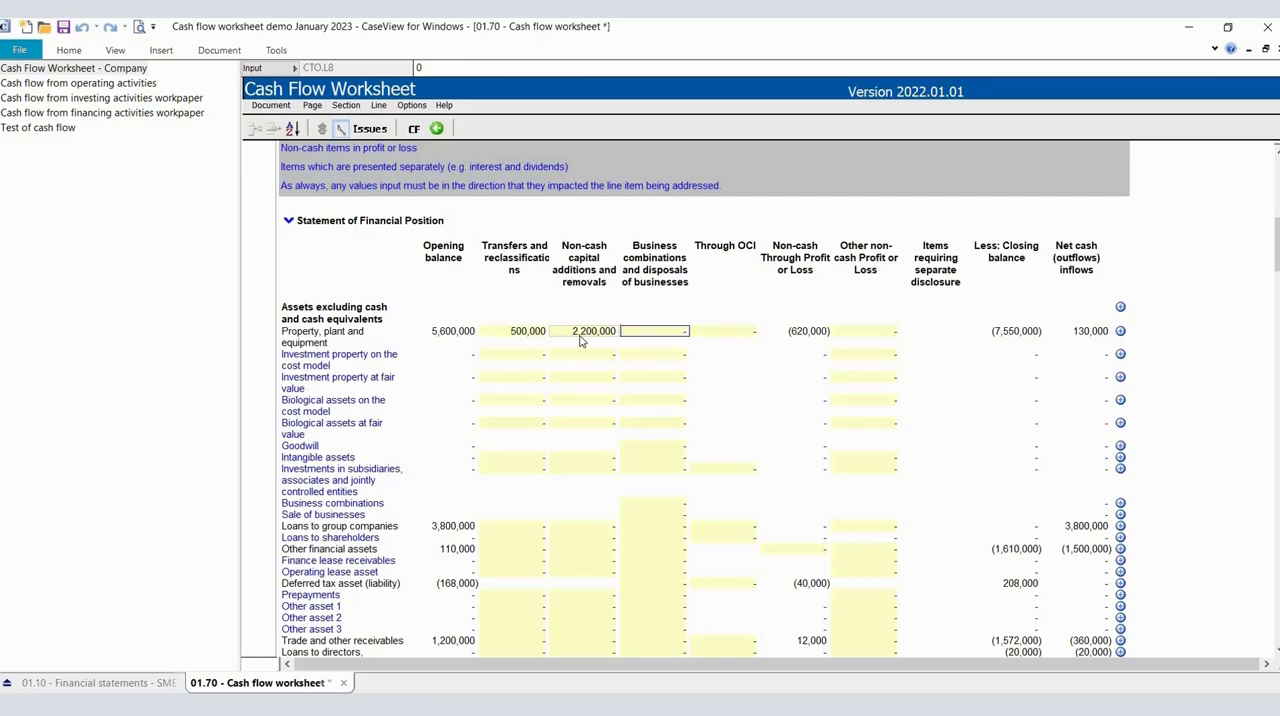
{"action": "scroll", "coordinate": [580, 341], "scroll_direction": "down", "scroll_amount": 3}
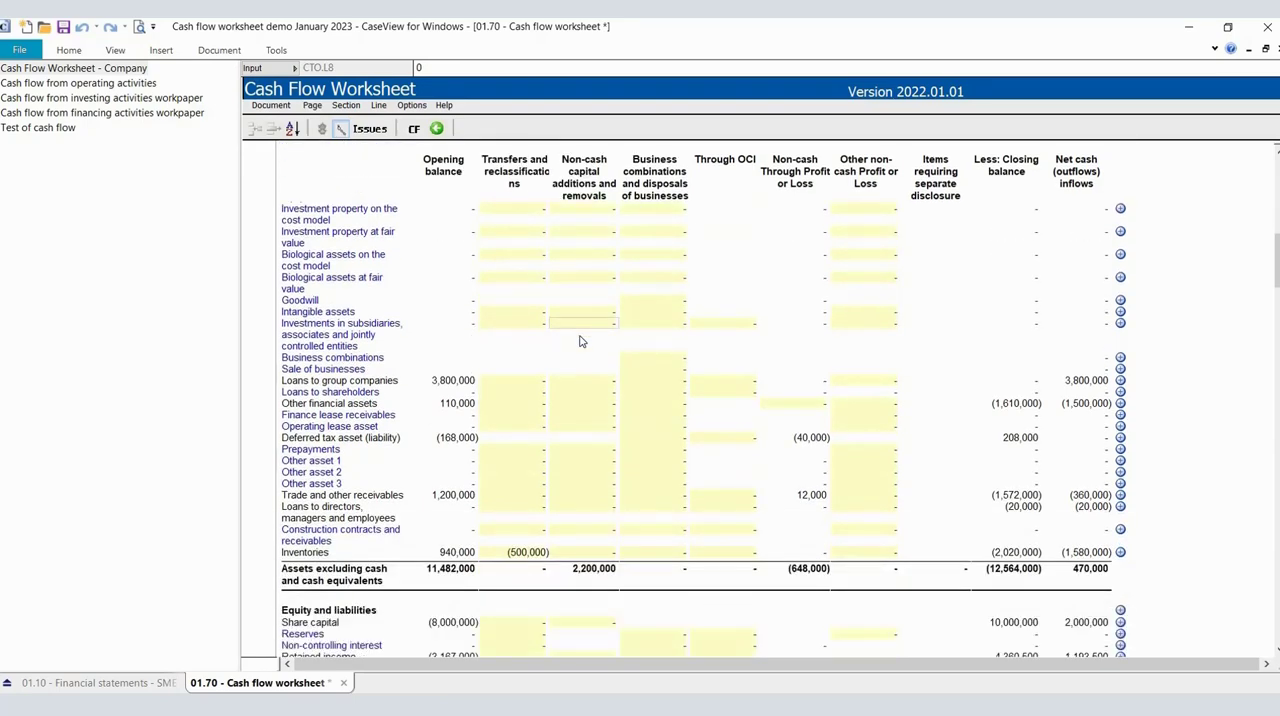
Set non-cash capital additions for finance lease liabilities to -2200000 in the cash flow worksheet.
{"action": "scroll", "coordinate": [580, 341], "scroll_direction": "down", "scroll_amount": 6}
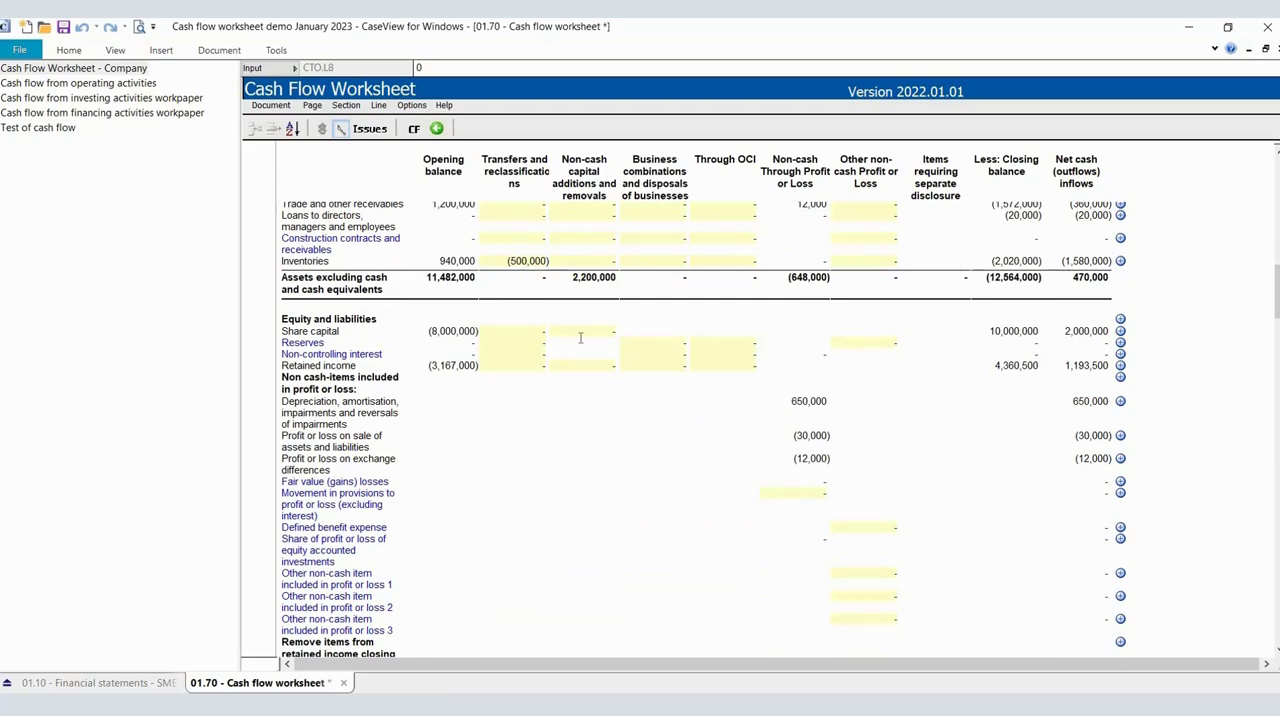
{"action": "scroll", "coordinate": [580, 341], "scroll_direction": "down", "scroll_amount": 13}
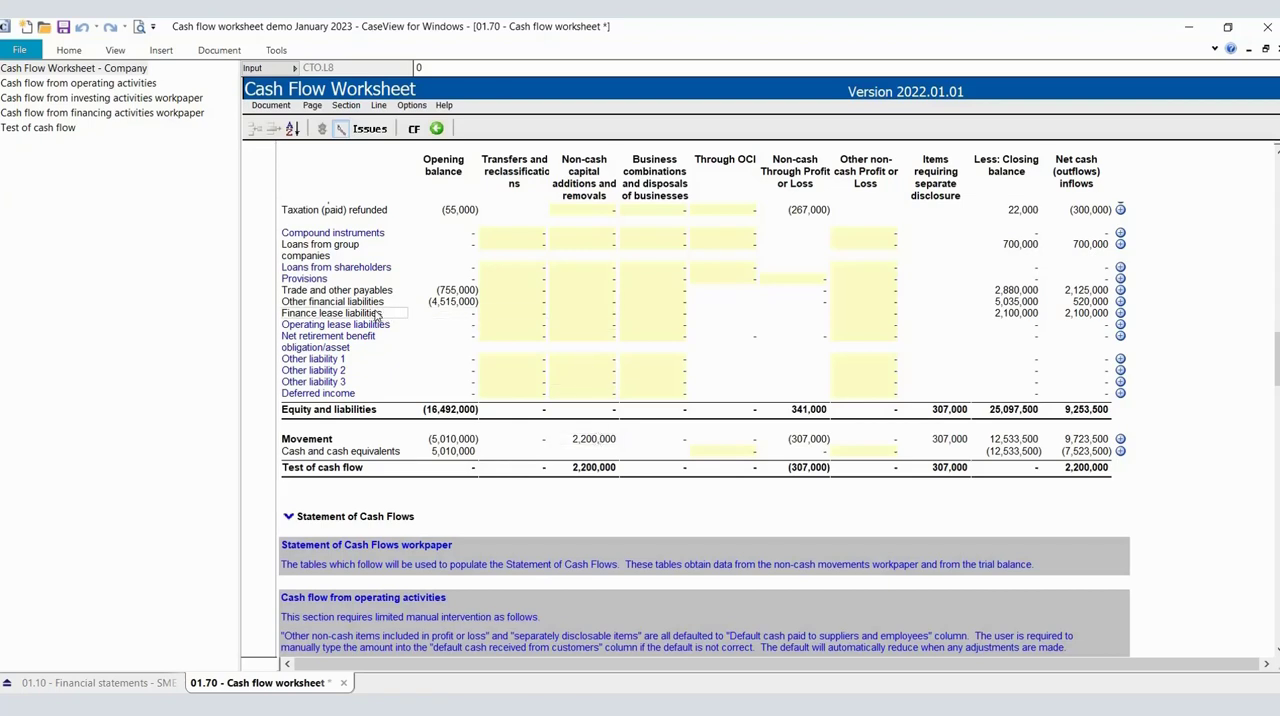
{"action": "left_click", "coordinate": [575, 318]}
{"action": "type", "text": "-"}
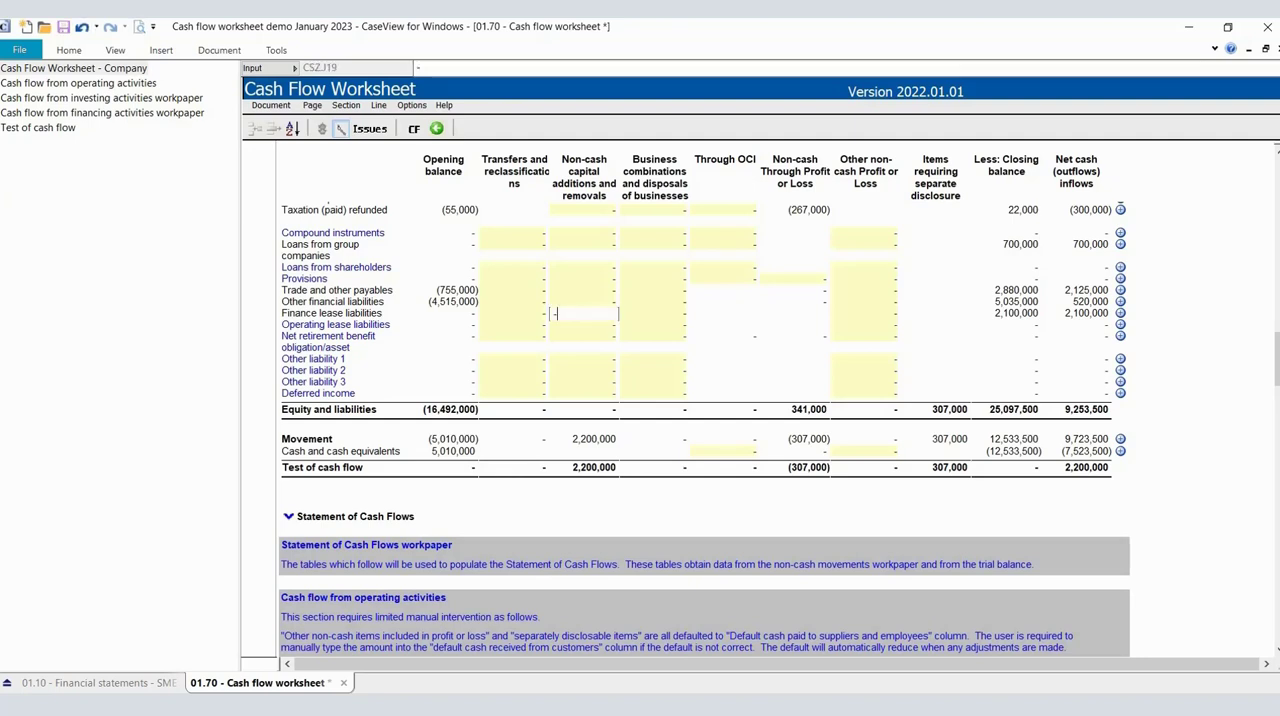
{"action": "type", "text": "2200000"}
{"action": "key", "text": "Return"}
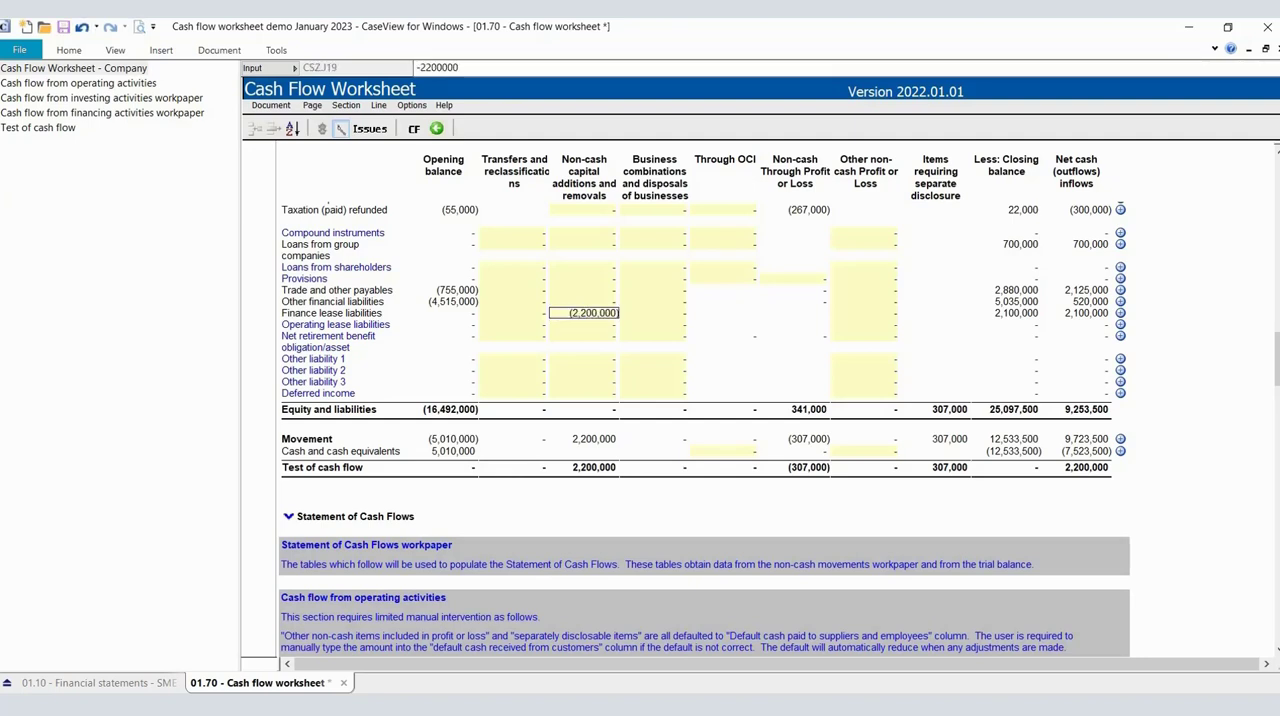
{"action": "key", "text": "Tab"}
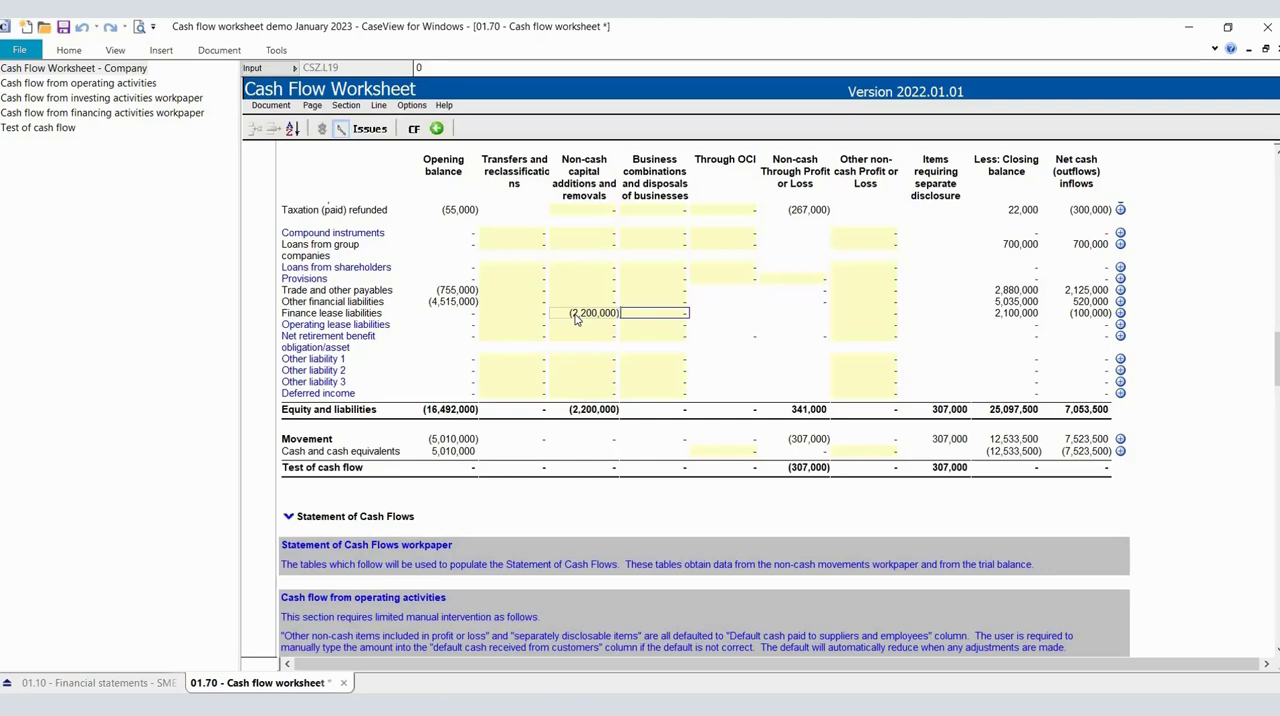
Compare the net cash inflow for property, plant and equipment with the plant and machinery disposals in the financial statements' 2023 reconciliation.
{"action": "scroll", "coordinate": [575, 318], "scroll_direction": "up", "scroll_amount": 20}
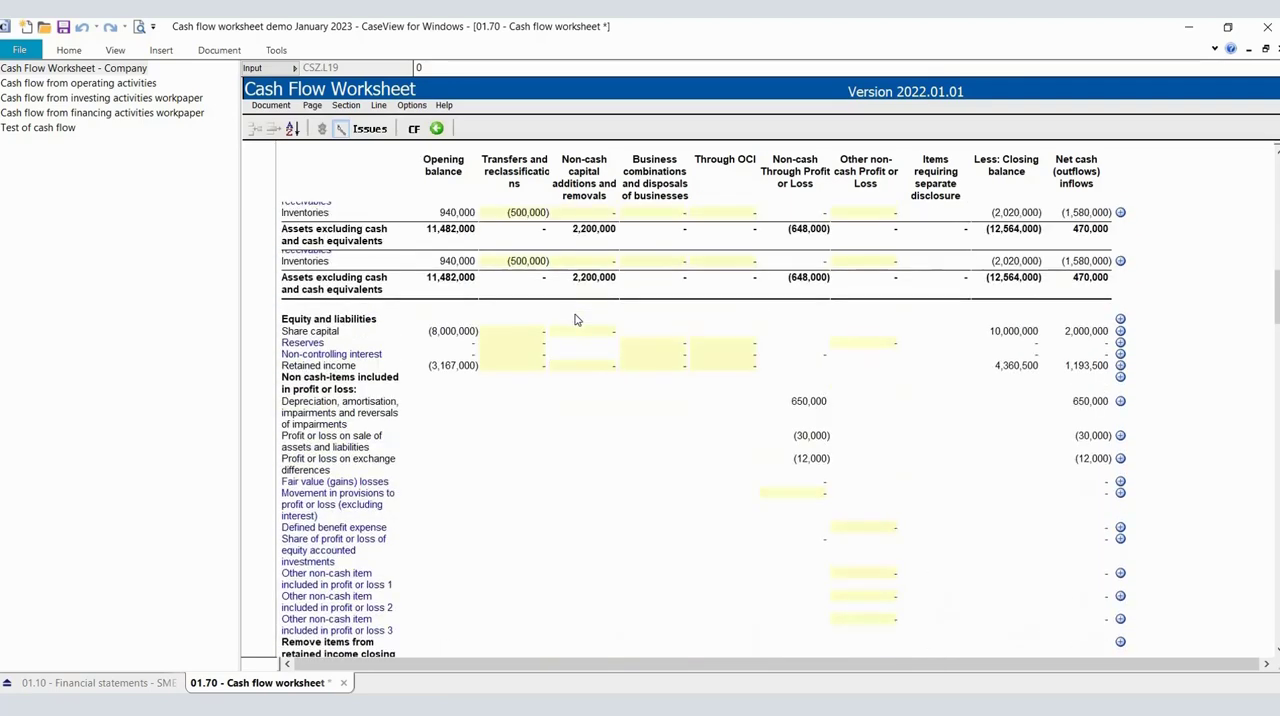
{"action": "scroll", "coordinate": [575, 318], "scroll_direction": "up", "scroll_amount": 8}
{"action": "scroll", "coordinate": [575, 318], "scroll_direction": "down", "scroll_amount": 2}
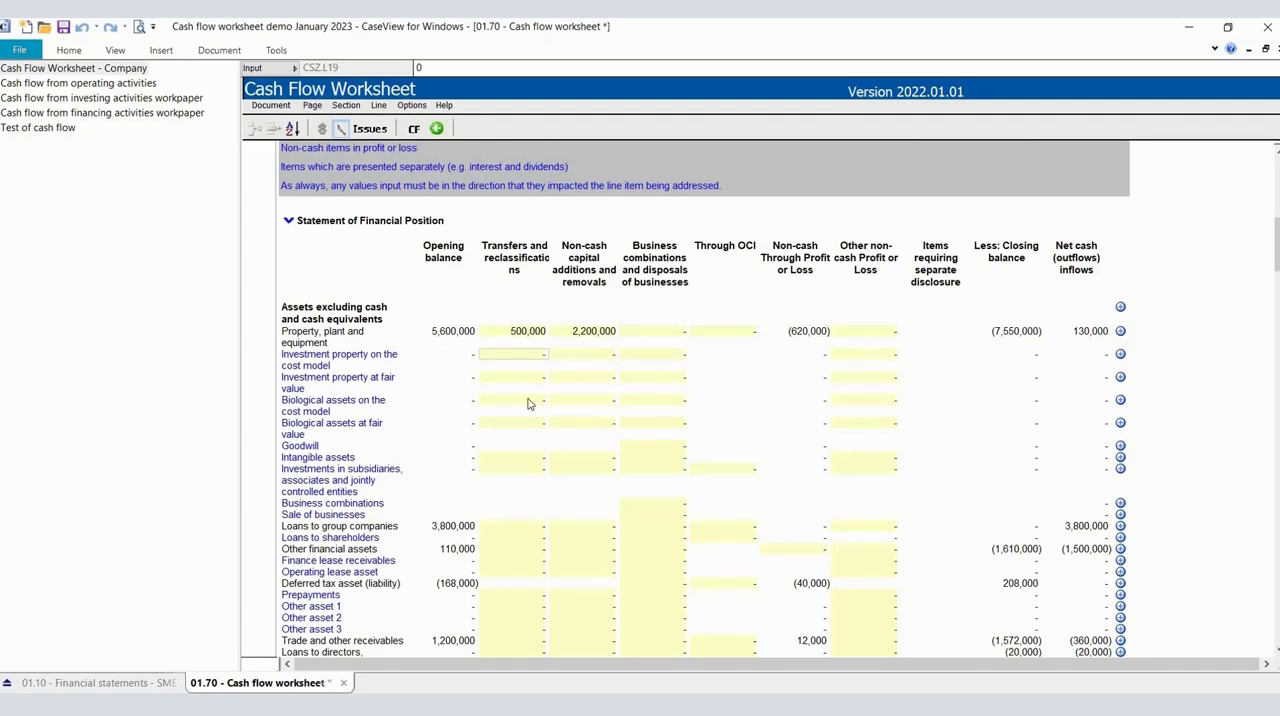
{"action": "scroll", "coordinate": [551, 494], "scroll_direction": "down", "scroll_amount": 1}
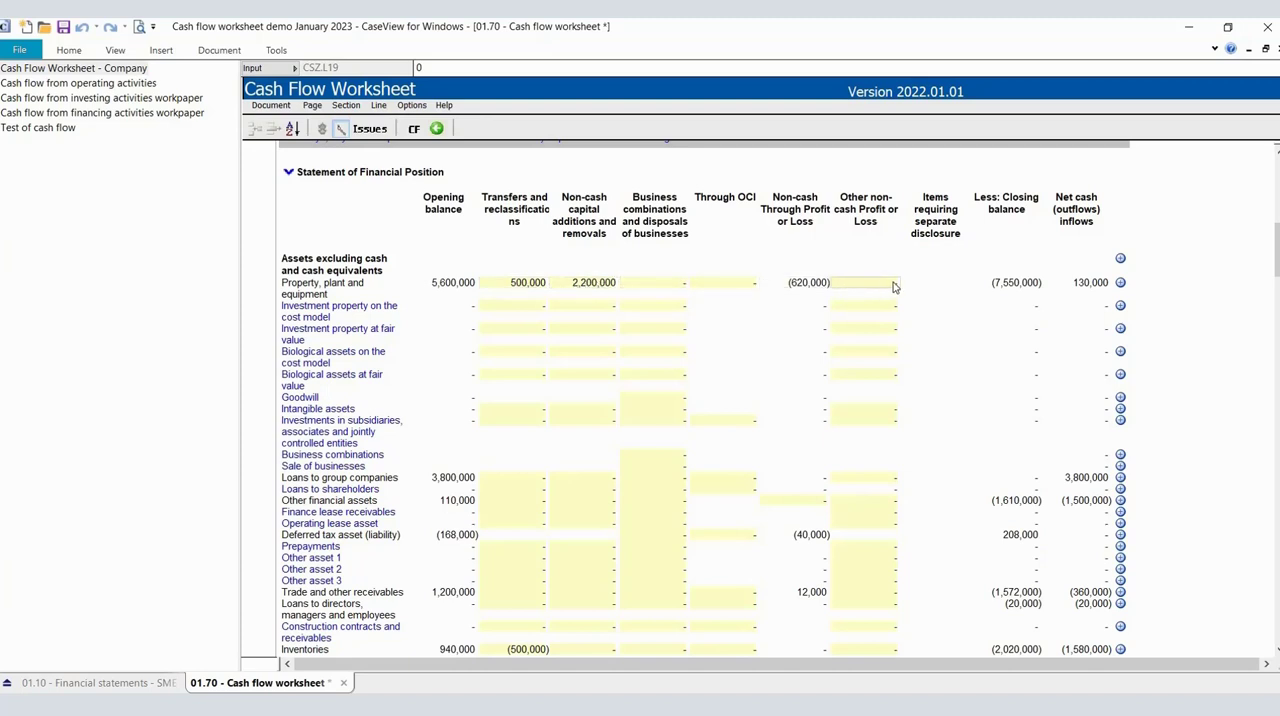
{"action": "left_click", "coordinate": [1057, 288]}
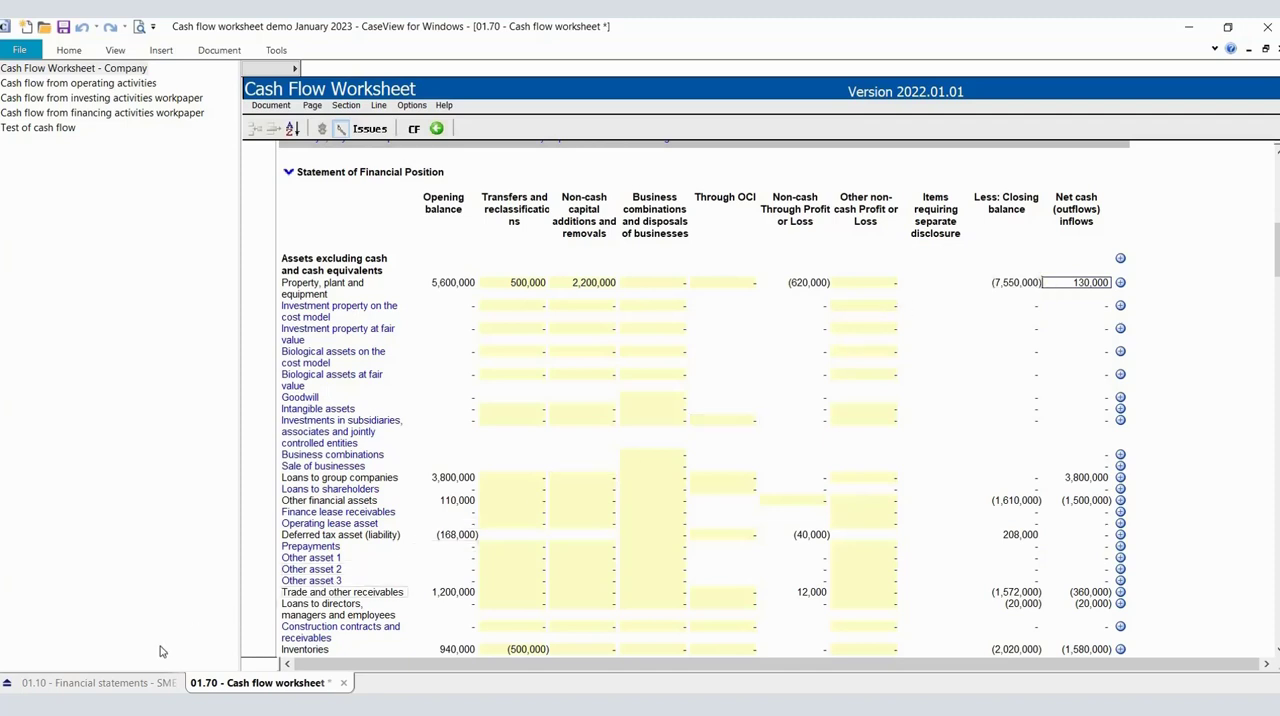
{"action": "left_click", "coordinate": [107, 684]}
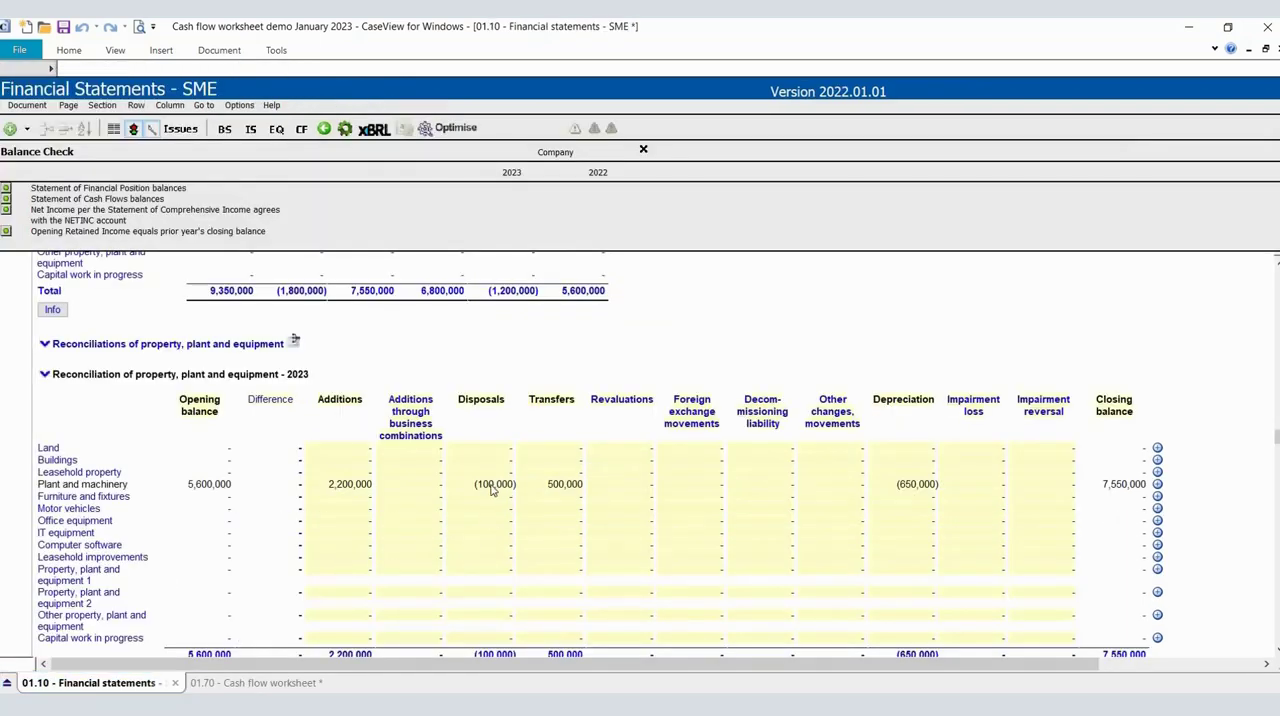
{"action": "left_click", "coordinate": [493, 487]}
Trace the proceeds from sale of property, plant and equipment from the investing activities workpaper to the 2023 Statement of Cash Flows.
{"action": "left_click", "coordinate": [260, 684]}
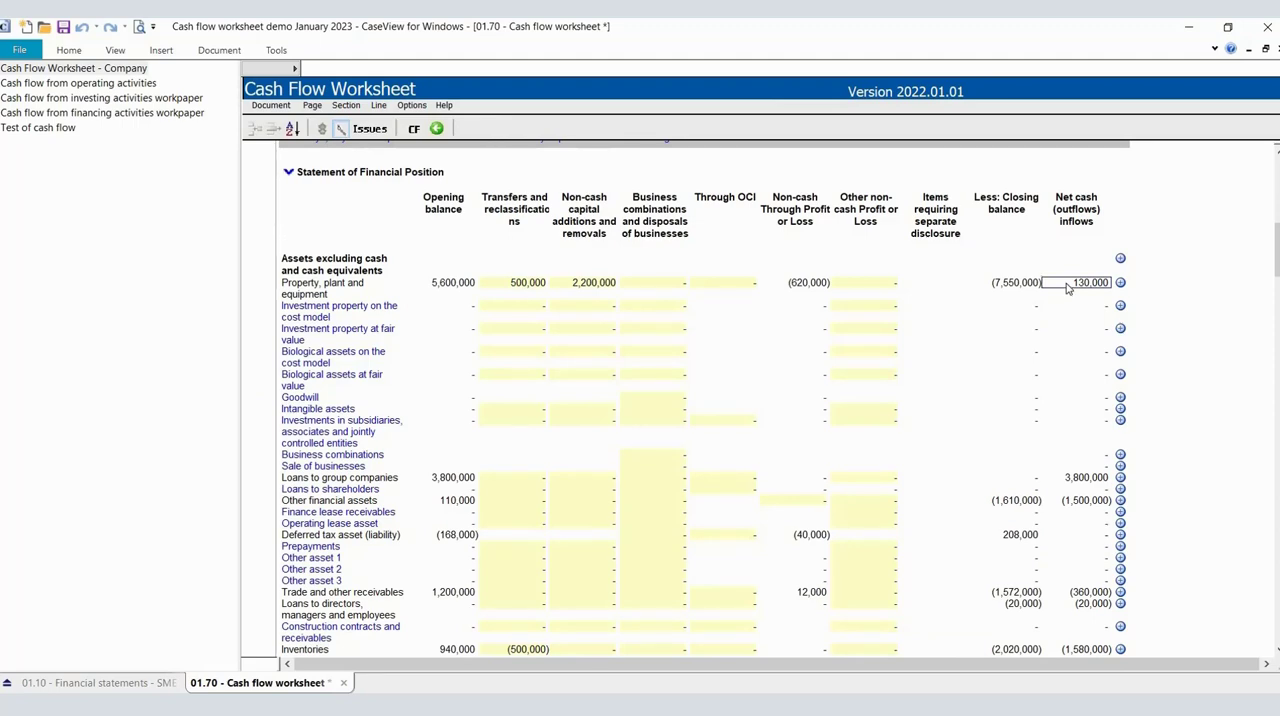
{"action": "left_click", "coordinate": [110, 100]}
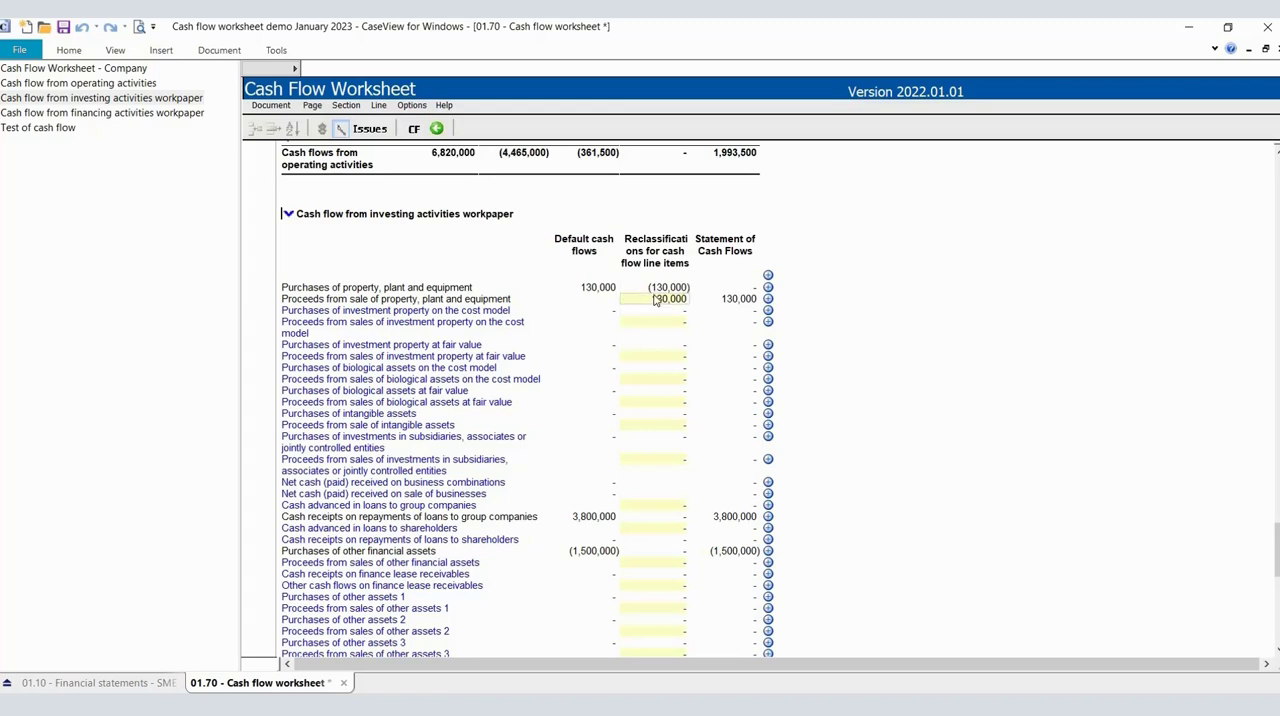
{"action": "left_click", "coordinate": [715, 303]}
{"action": "left_click", "coordinate": [716, 304]}
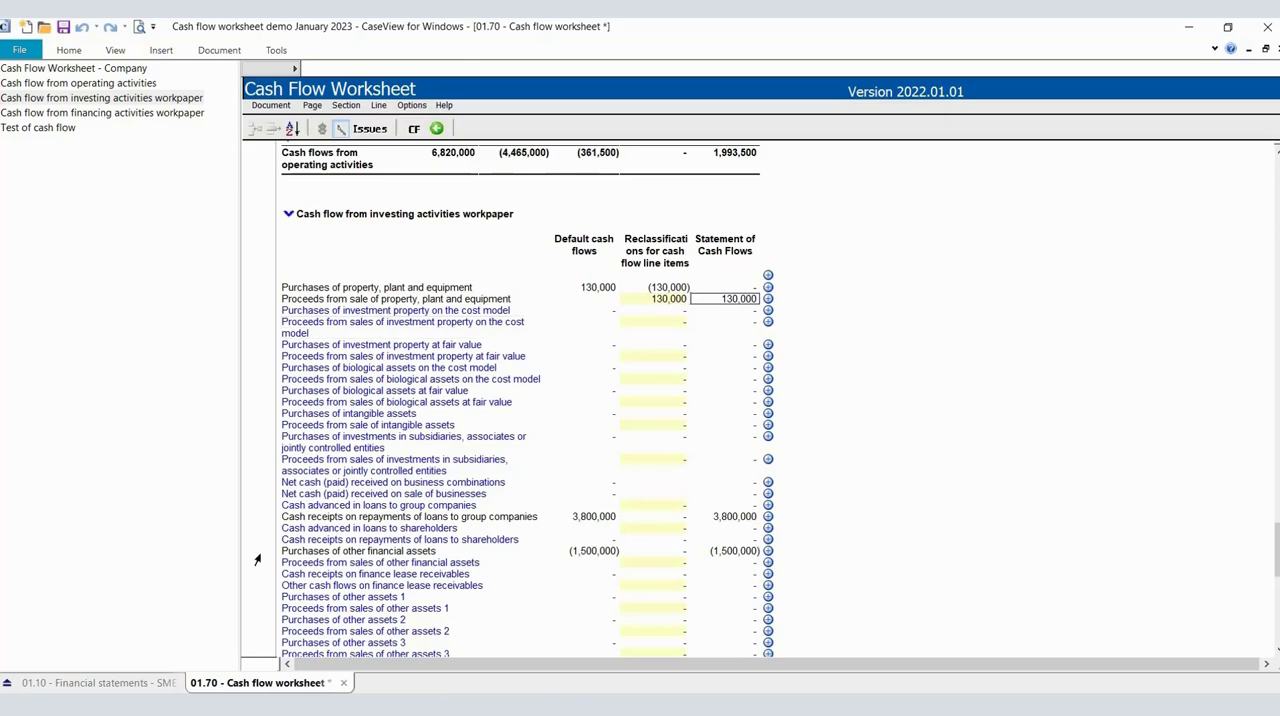
{"action": "left_click", "coordinate": [90, 684]}
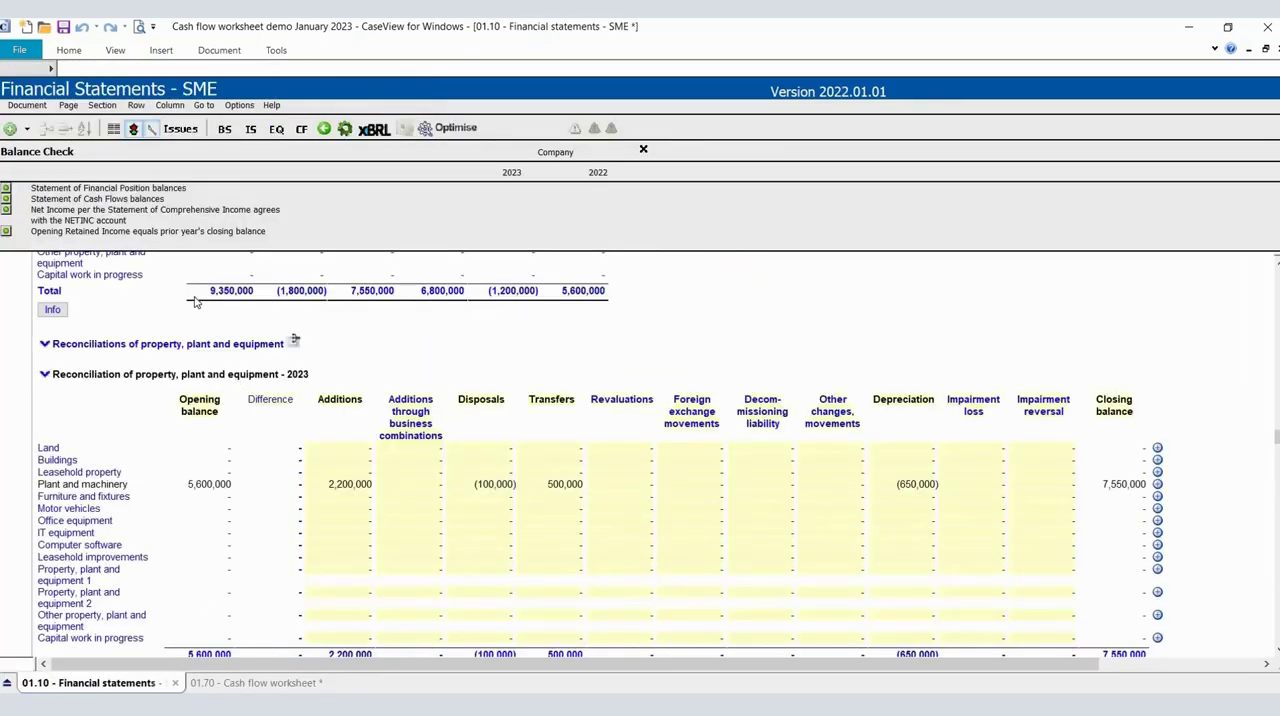
{"action": "left_click", "coordinate": [301, 129]}
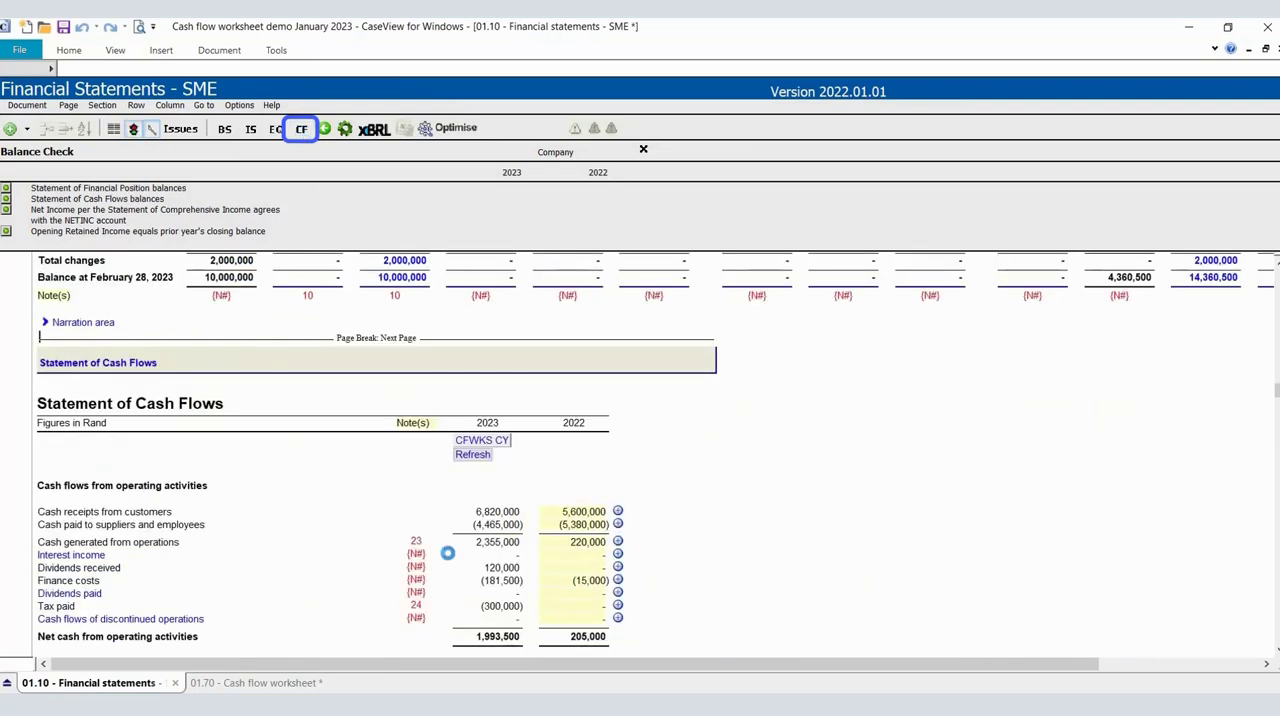
{"action": "scroll", "coordinate": [447, 553], "scroll_direction": "down", "scroll_amount": 5}
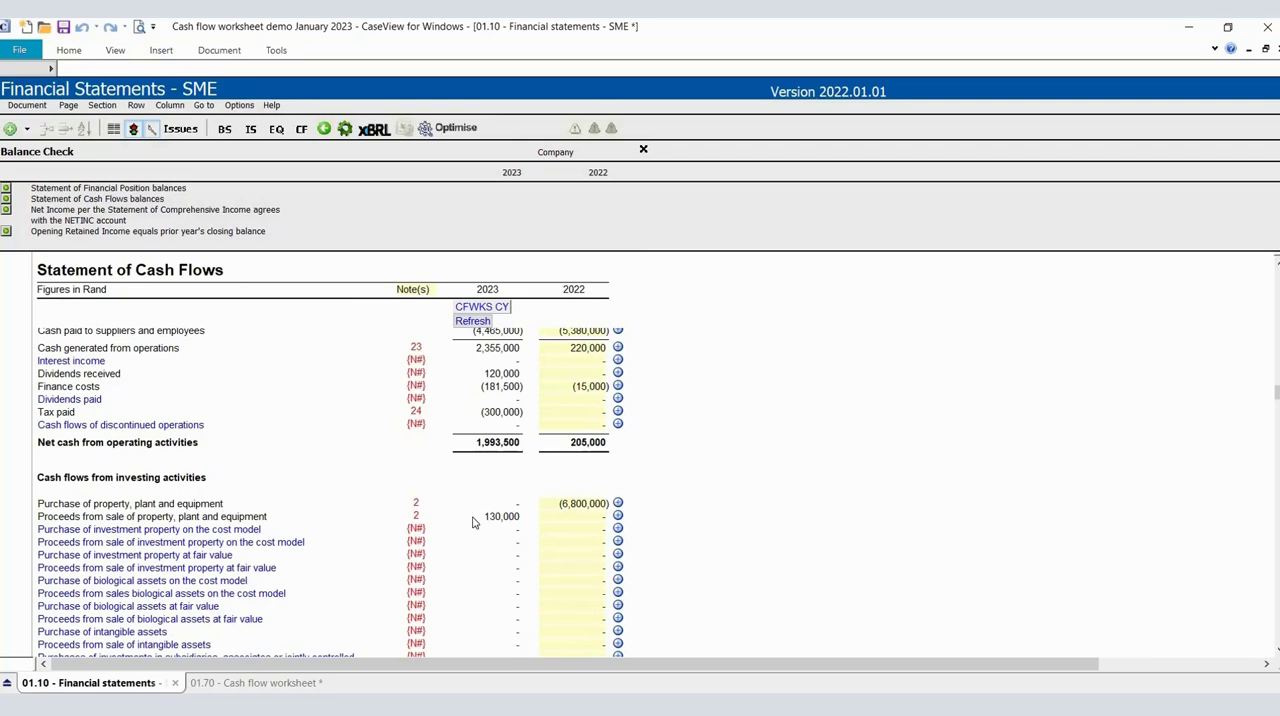
Trace the worksheet's opening balance of loans to group companies to the Statement of Financial Position and its supporting note.
{"action": "left_click", "coordinate": [289, 687]}
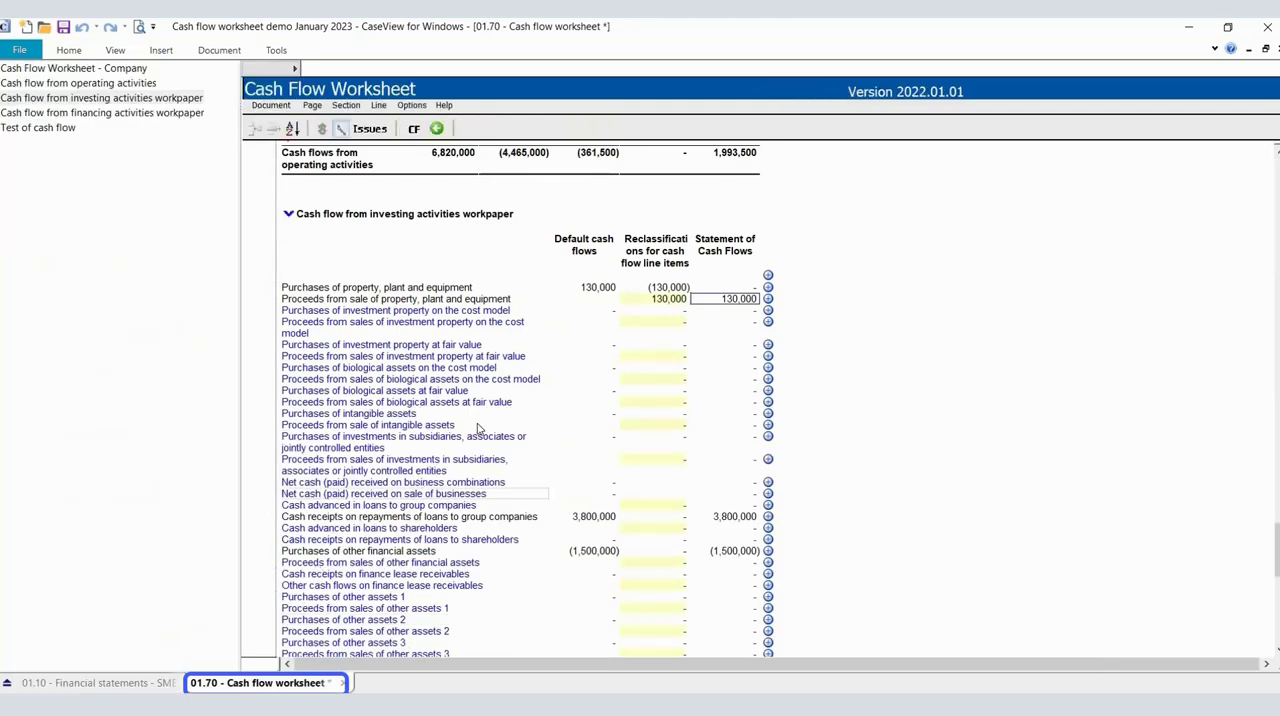
{"action": "left_click", "coordinate": [118, 68]}
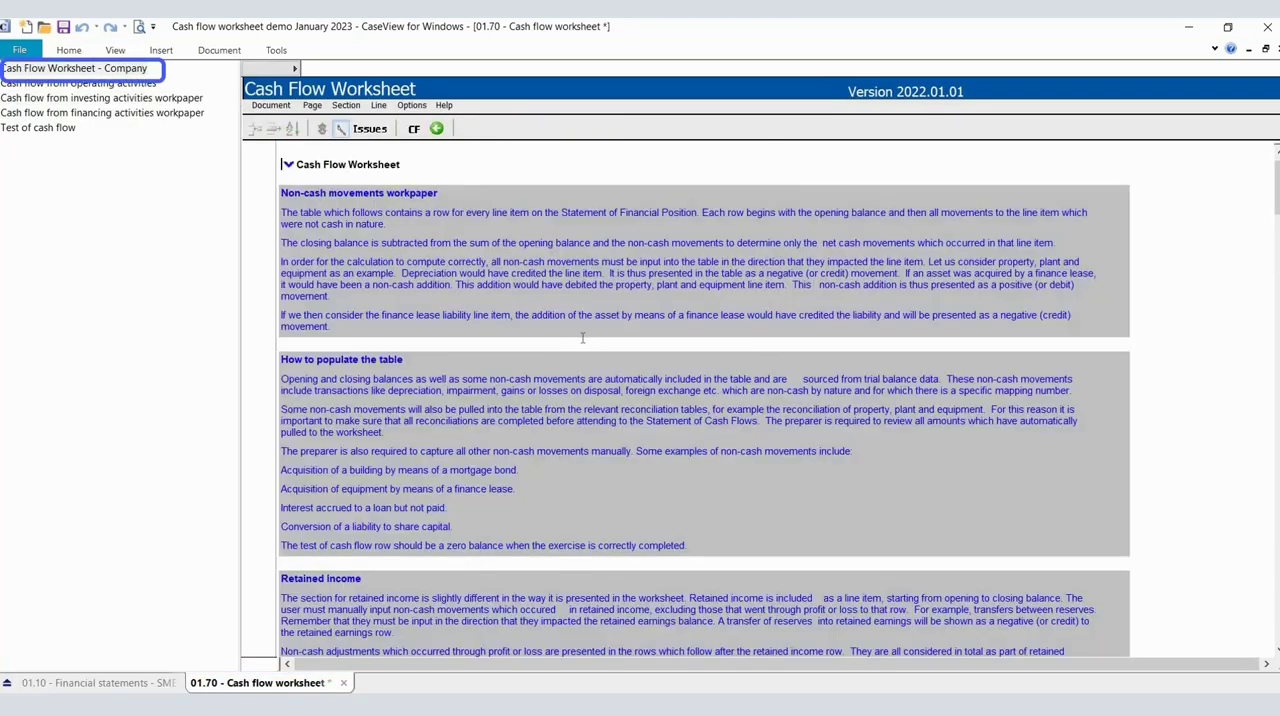
{"action": "scroll", "coordinate": [592, 333], "scroll_direction": "down", "scroll_amount": 1}
{"action": "scroll", "coordinate": [592, 333], "scroll_direction": "down", "scroll_amount": 5}
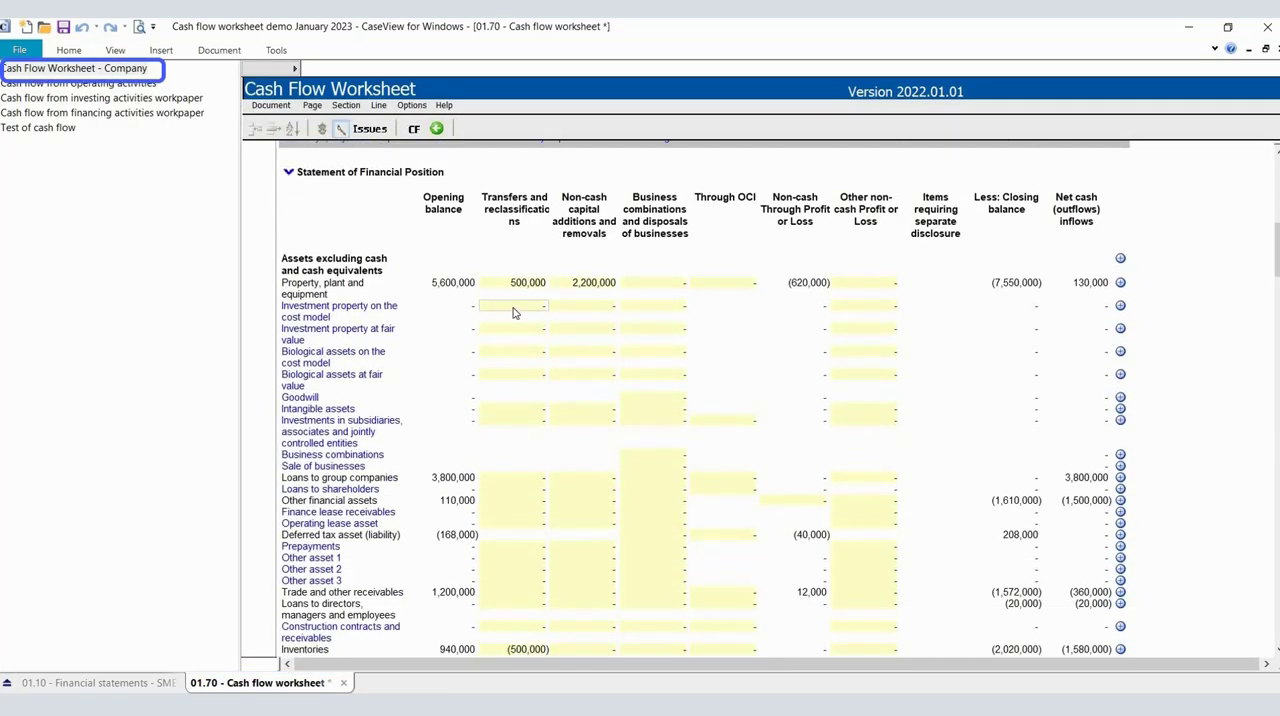
{"action": "scroll", "coordinate": [530, 372], "scroll_direction": "down", "scroll_amount": 2}
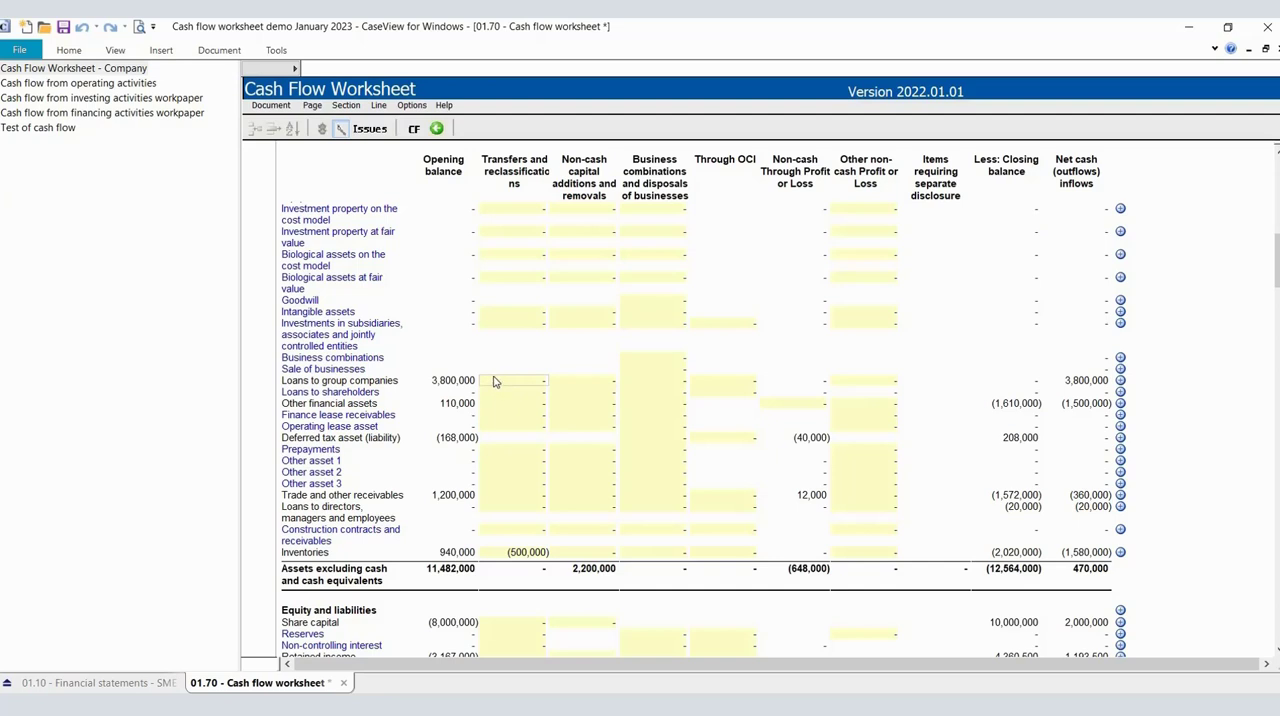
{"action": "left_click", "coordinate": [467, 383]}
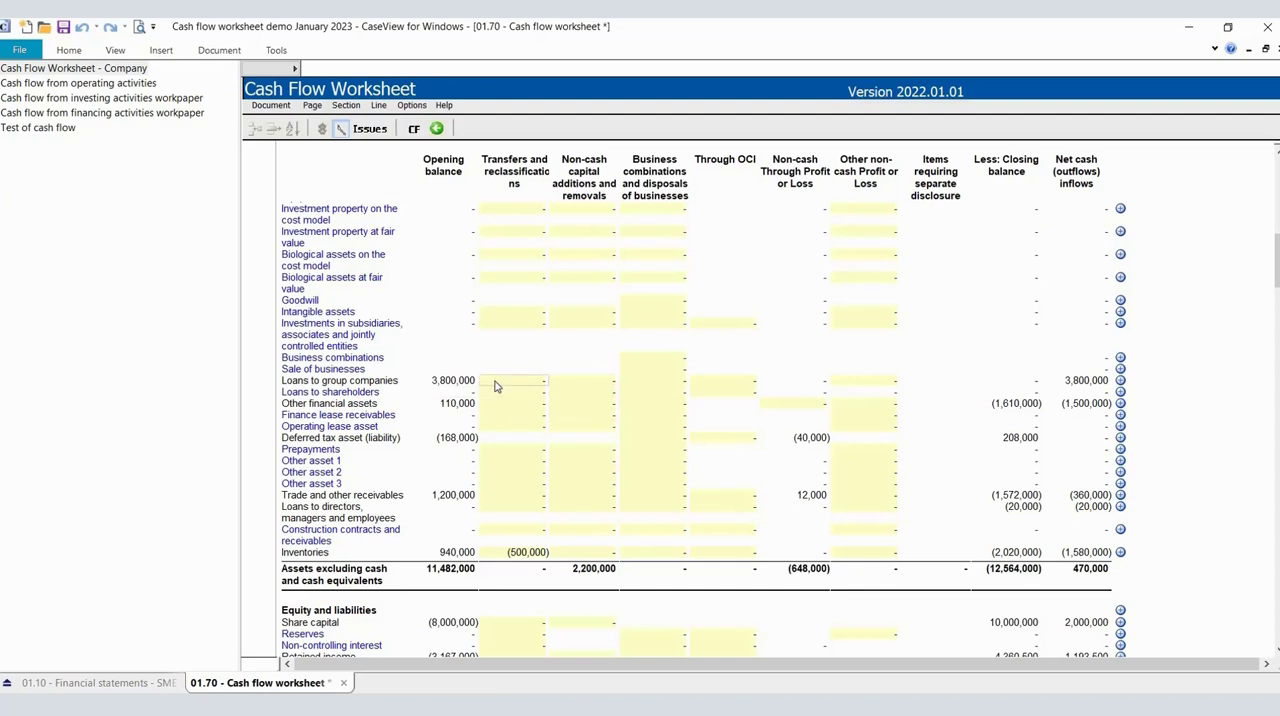
{"action": "left_click", "coordinate": [129, 684]}
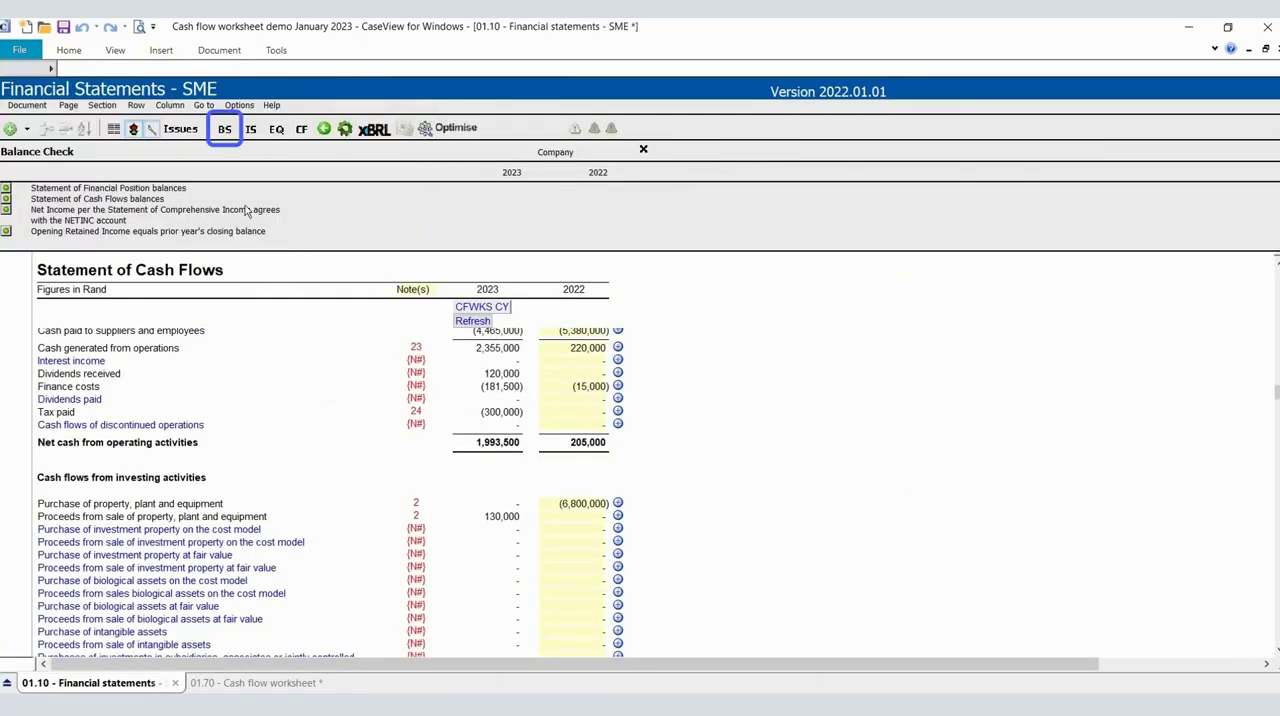
{"action": "left_click", "coordinate": [225, 129]}
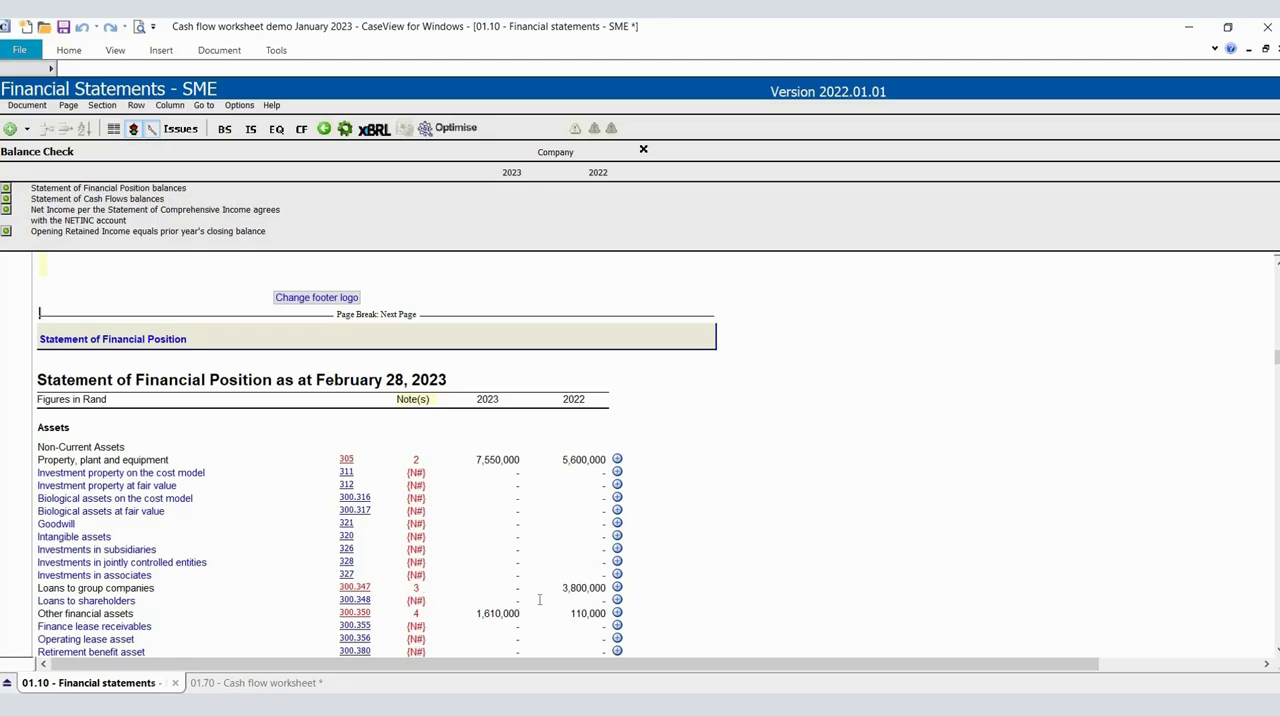
{"action": "left_click", "coordinate": [416, 589]}
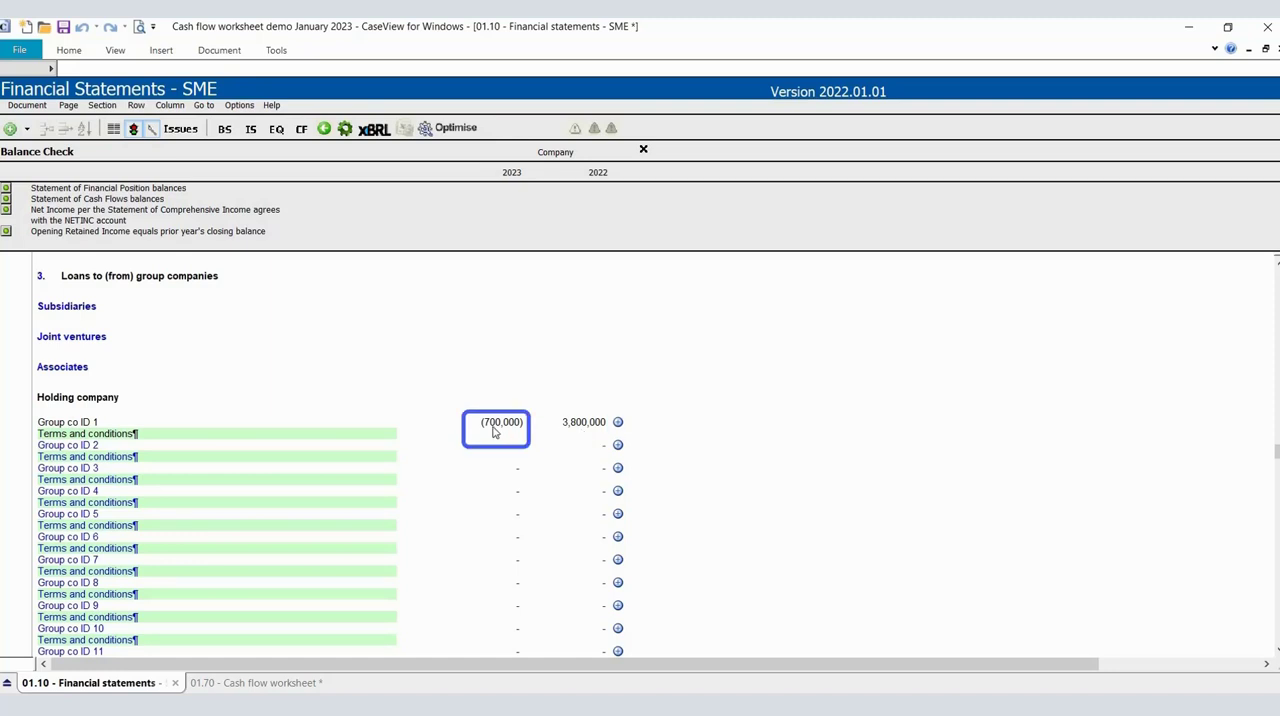
Trace the net cash inflow on loans to group companies from the worksheet to the repayment receipts line in the investing activities workpaper.
{"action": "left_click", "coordinate": [276, 685]}
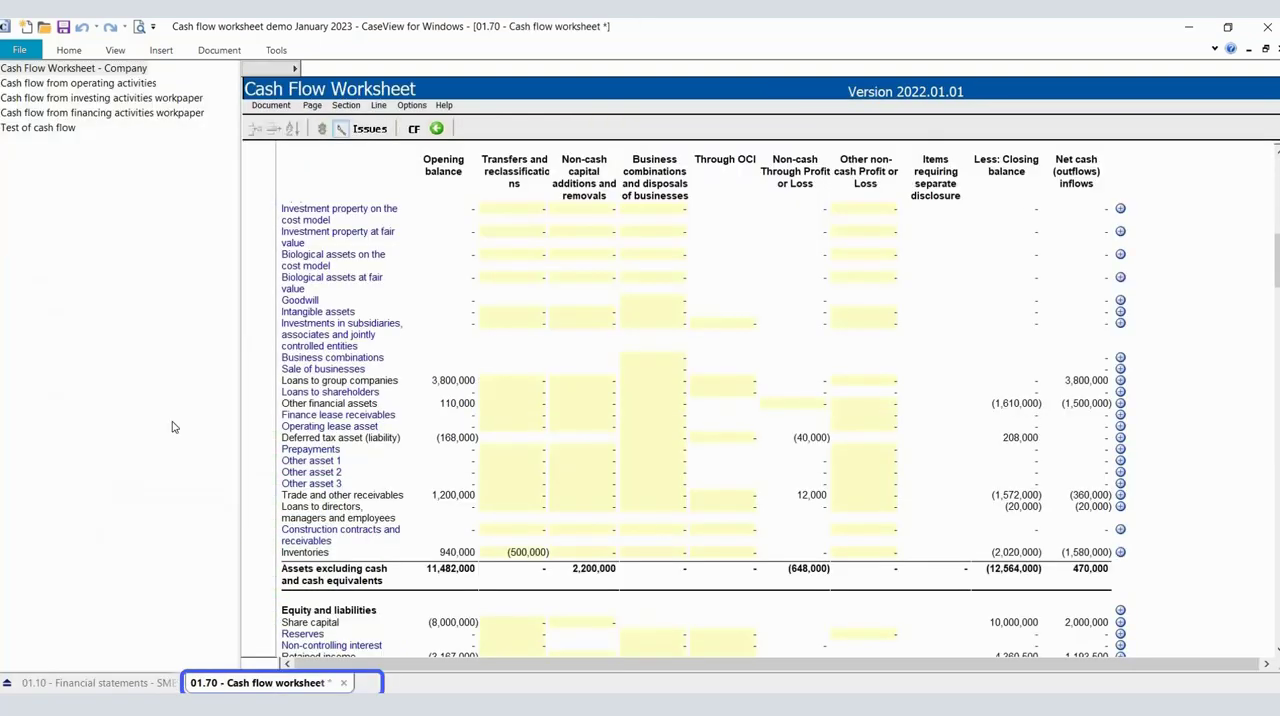
{"action": "left_click", "coordinate": [118, 70]}
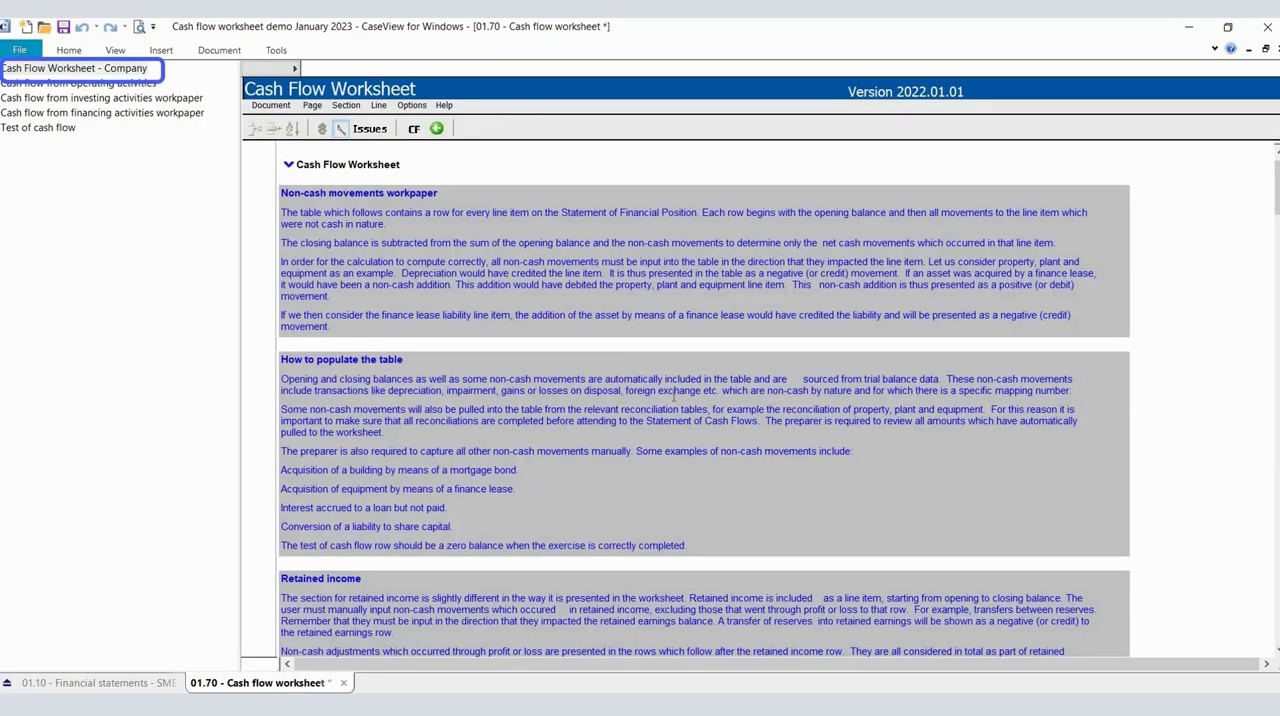
{"action": "scroll", "coordinate": [674, 396], "scroll_direction": "down", "scroll_amount": 6}
{"action": "scroll", "coordinate": [673, 396], "scroll_direction": "down", "scroll_amount": 4}
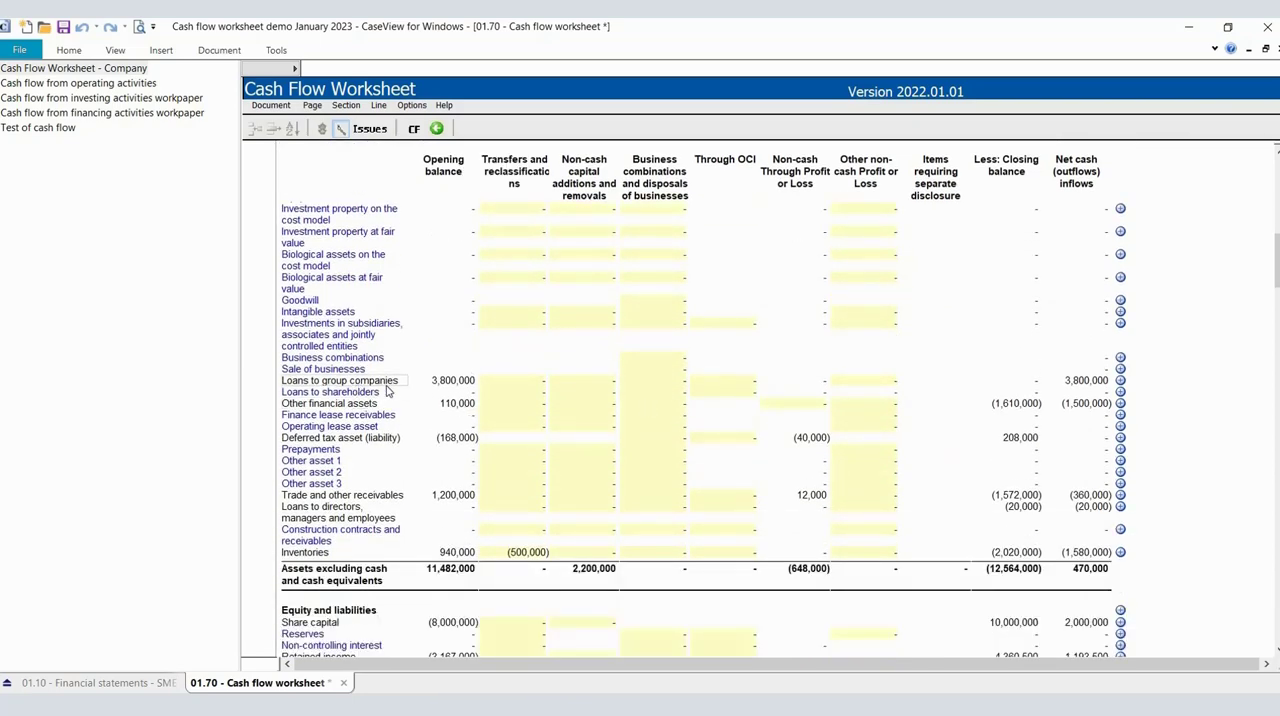
{"action": "left_click", "coordinate": [436, 385]}
{"action": "left_click", "coordinate": [1068, 382]}
{"action": "scroll", "coordinate": [1063, 340], "scroll_direction": "down", "scroll_amount": 1}
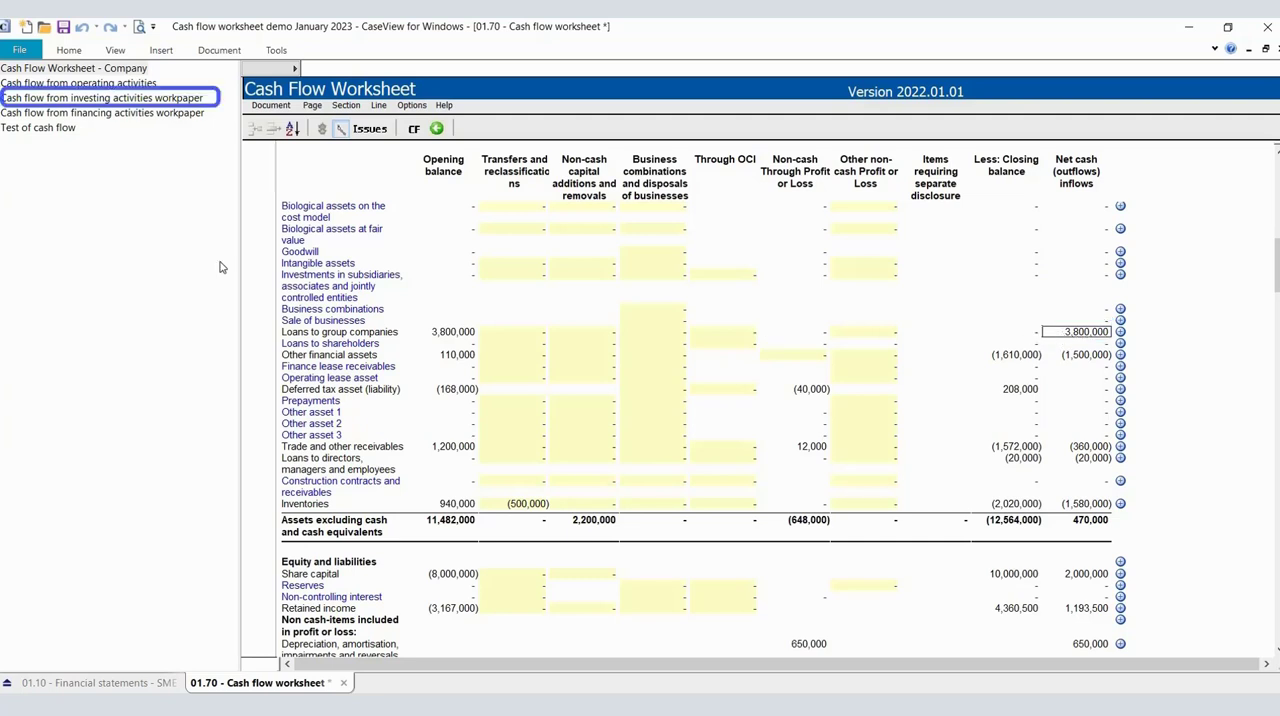
{"action": "left_click", "coordinate": [86, 100]}
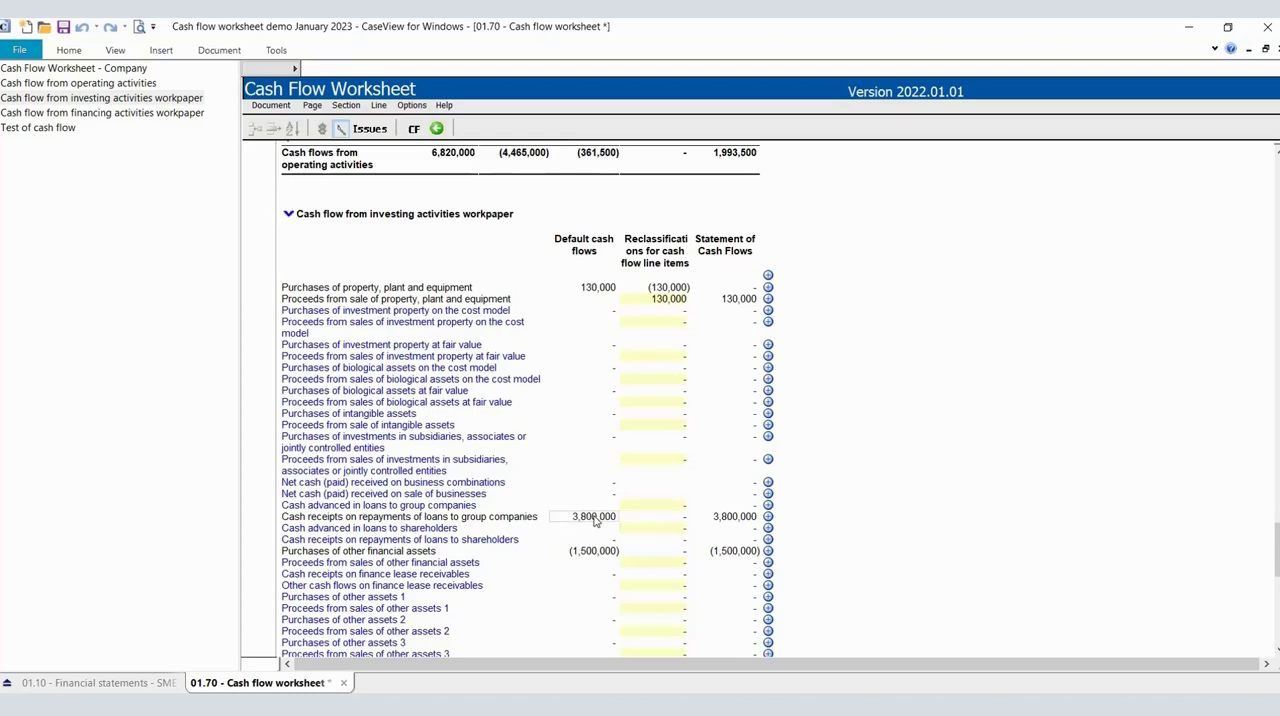
{"action": "left_click", "coordinate": [713, 520]}
Trace the net cash inflow on loans from group companies from the worksheet to the financing activities workpaper.
{"action": "left_click", "coordinate": [126, 70]}
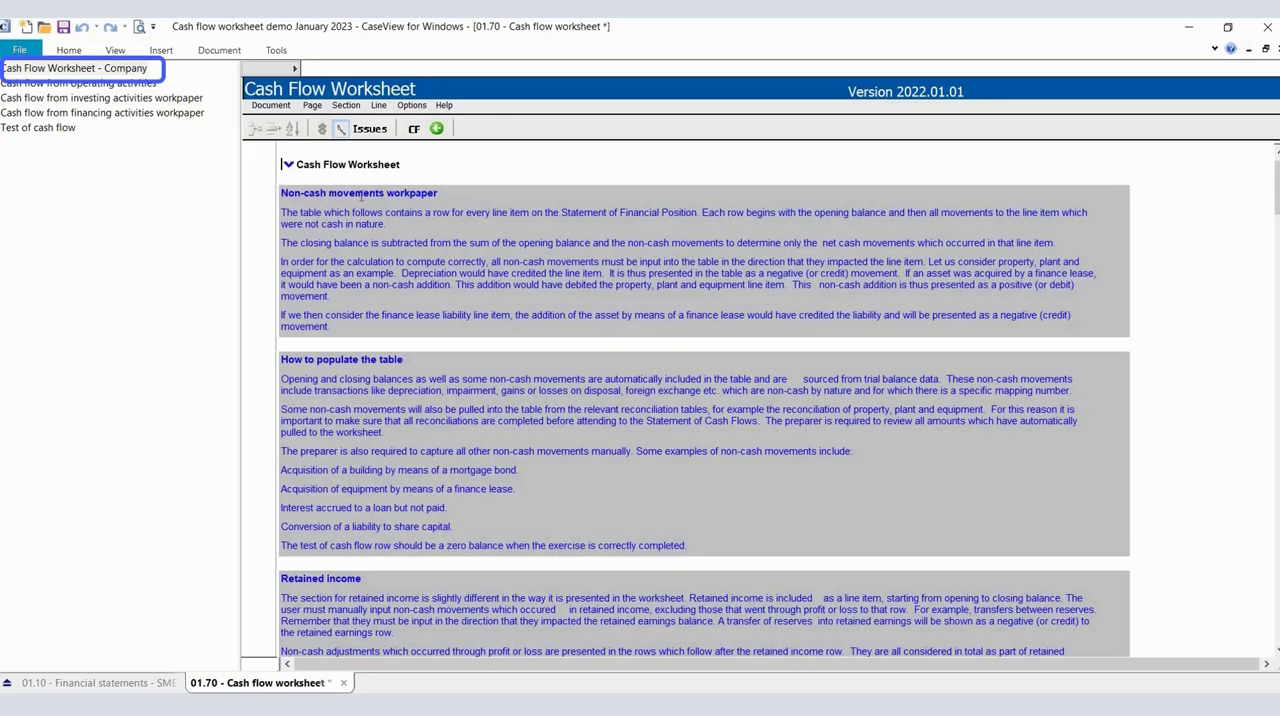
{"action": "scroll", "coordinate": [428, 260], "scroll_direction": "down", "scroll_amount": 4}
{"action": "scroll", "coordinate": [428, 260], "scroll_direction": "down", "scroll_amount": 8}
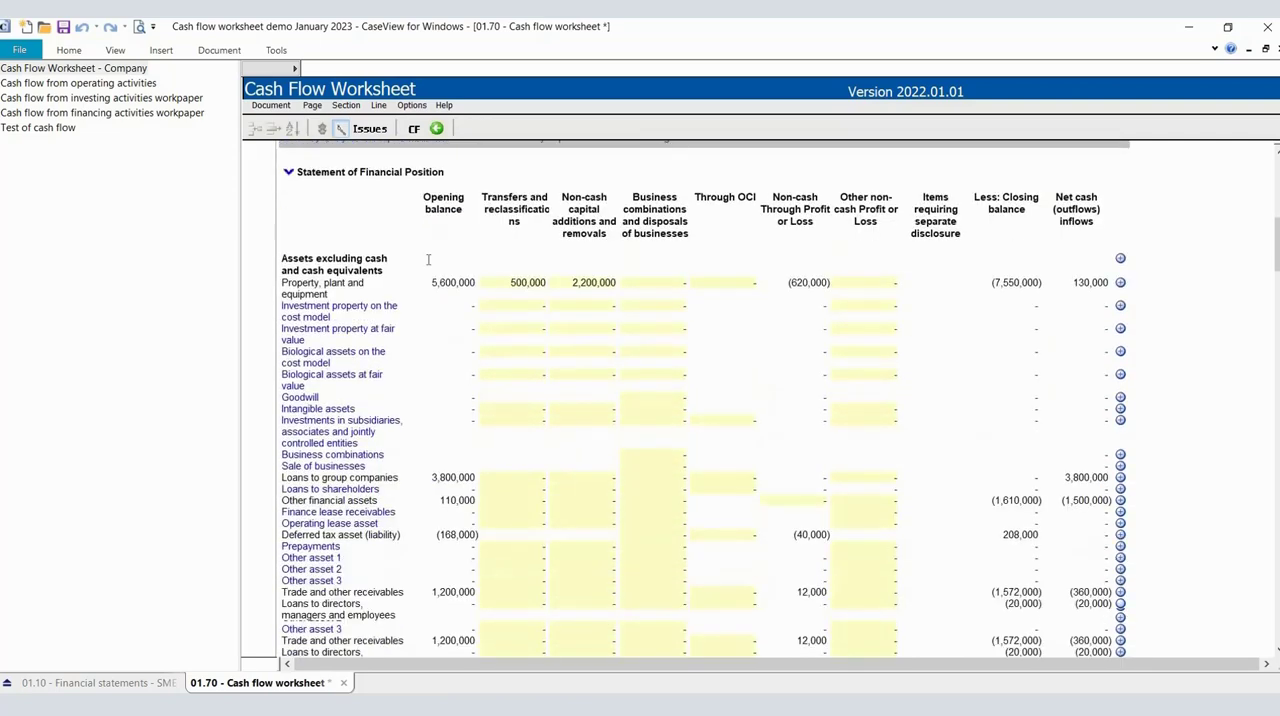
{"action": "scroll", "coordinate": [428, 260], "scroll_direction": "down", "scroll_amount": 6}
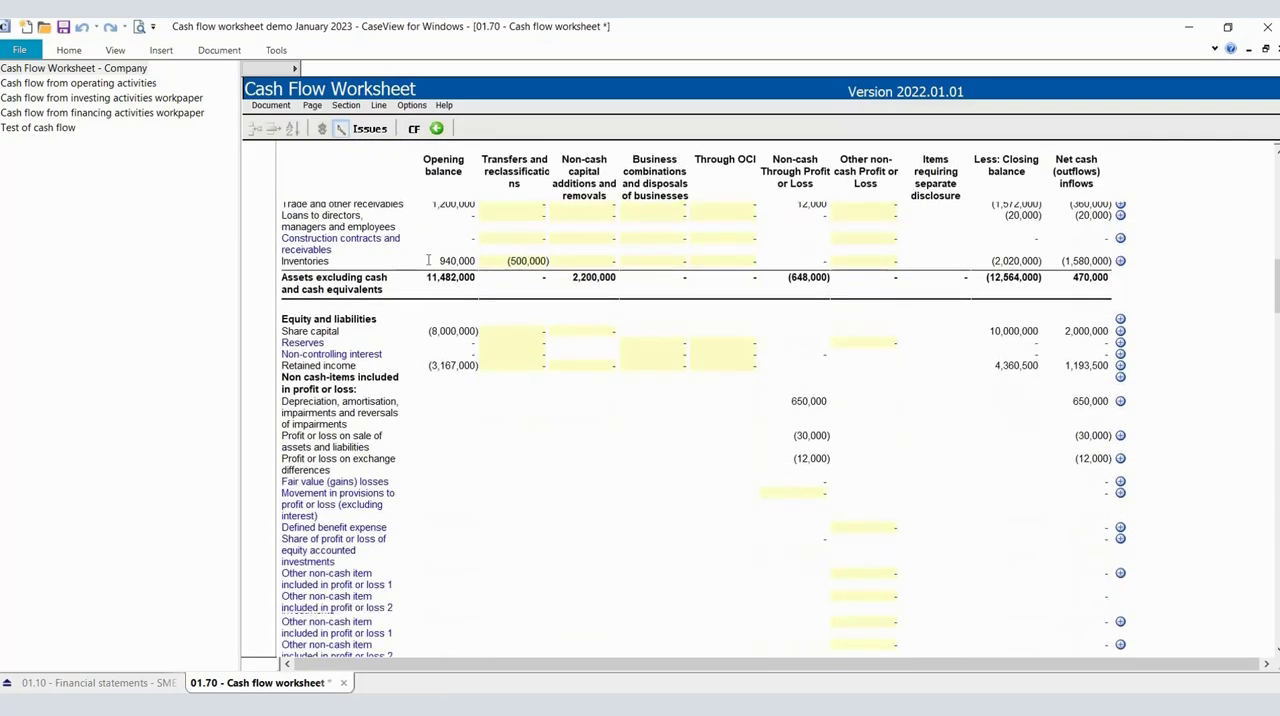
{"action": "scroll", "coordinate": [362, 280], "scroll_direction": "down", "scroll_amount": 8}
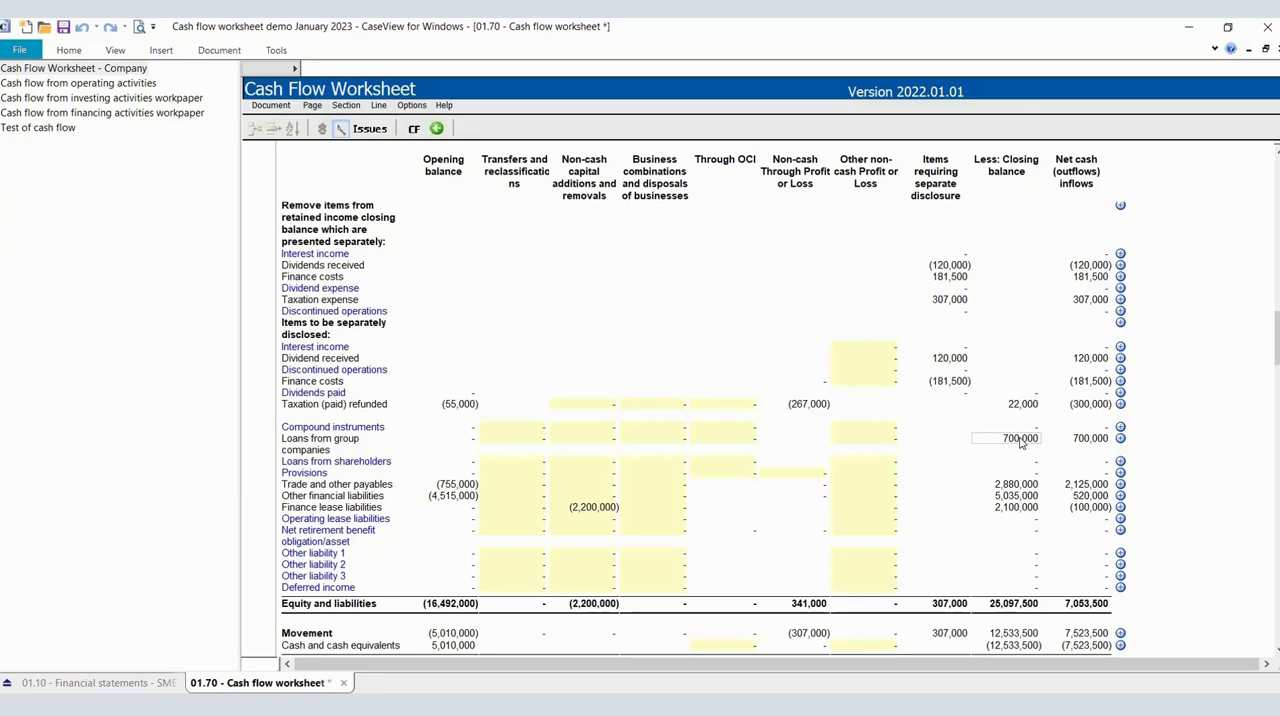
{"action": "left_click", "coordinate": [1078, 441]}
{"action": "left_click", "coordinate": [118, 116]}
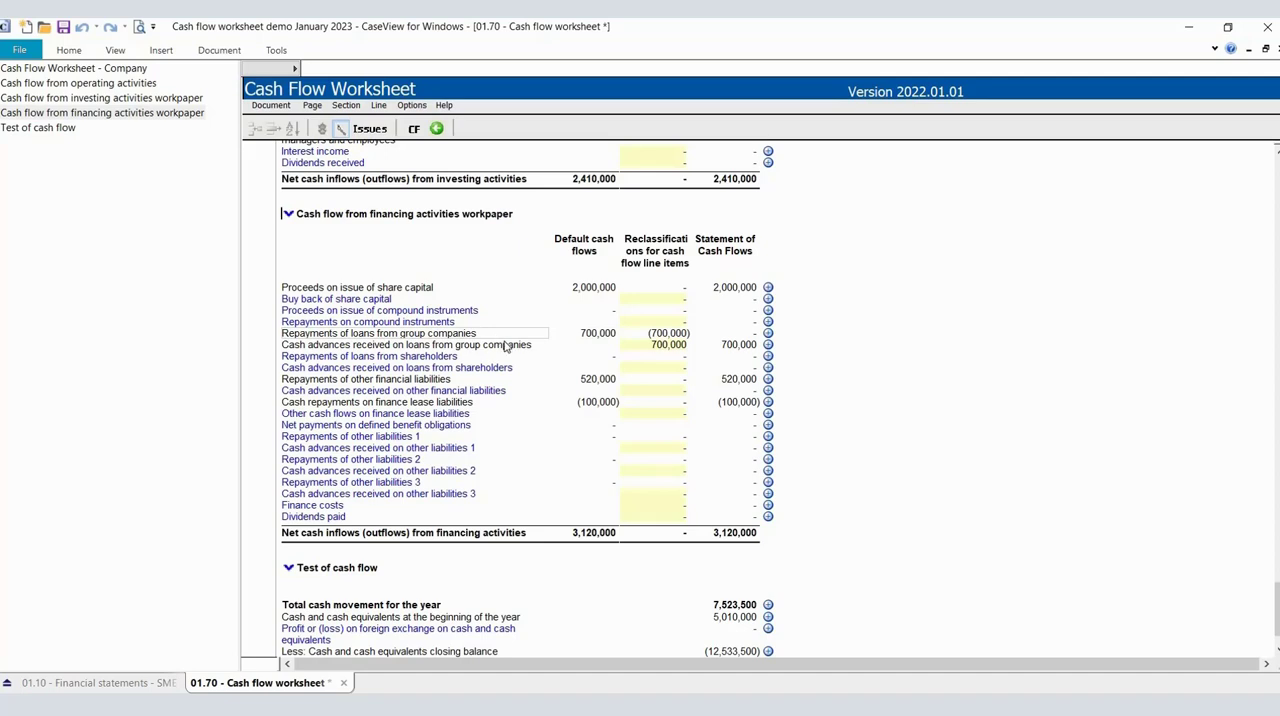
Trace the reclassified cash advances received on loans from group companies from the financing activities workpaper to the 2023 Statement of Cash Flows.
{"action": "left_click", "coordinate": [629, 350]}
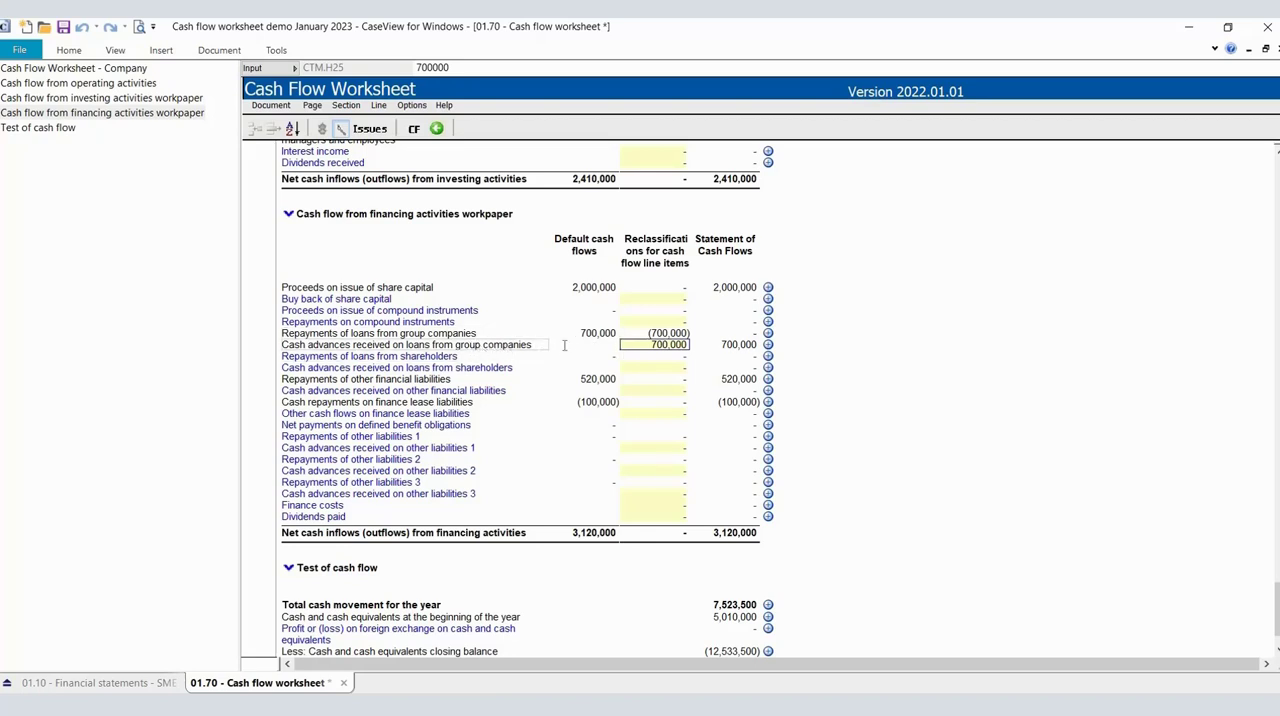
{"action": "left_click", "coordinate": [717, 349]}
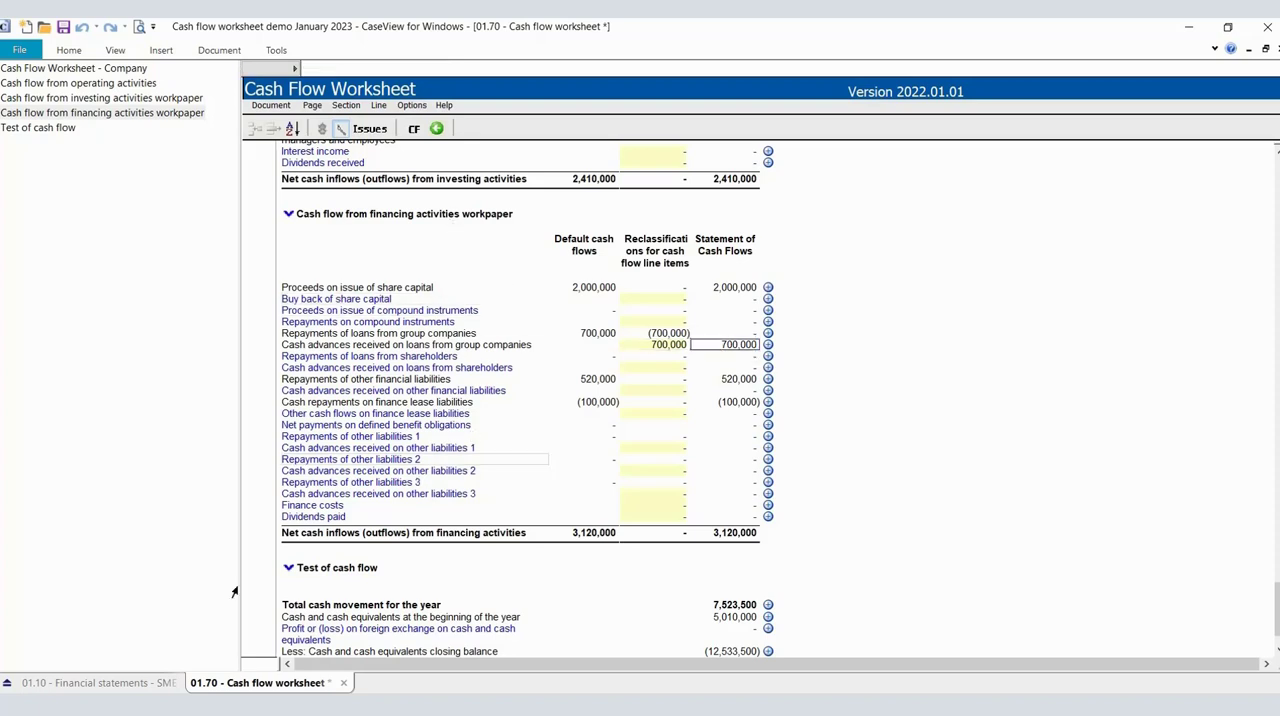
{"action": "left_click", "coordinate": [118, 686]}
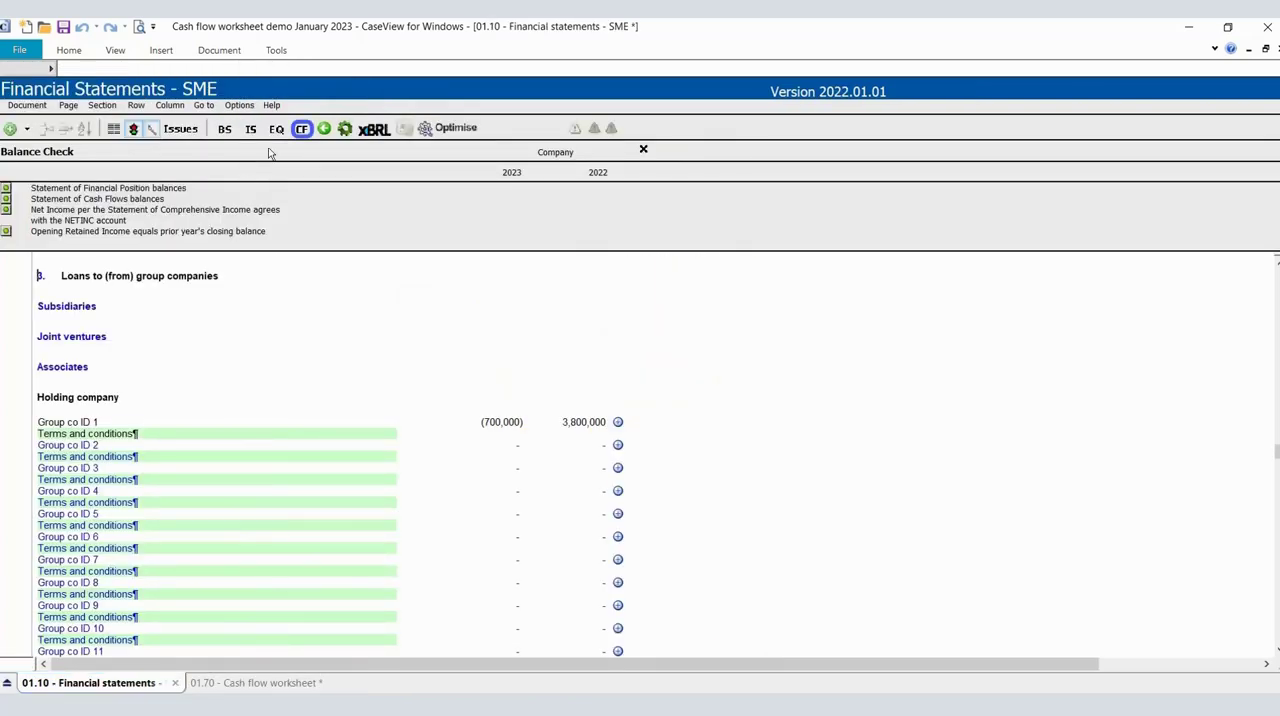
{"action": "scroll", "coordinate": [486, 500], "scroll_direction": "down", "scroll_amount": 8}
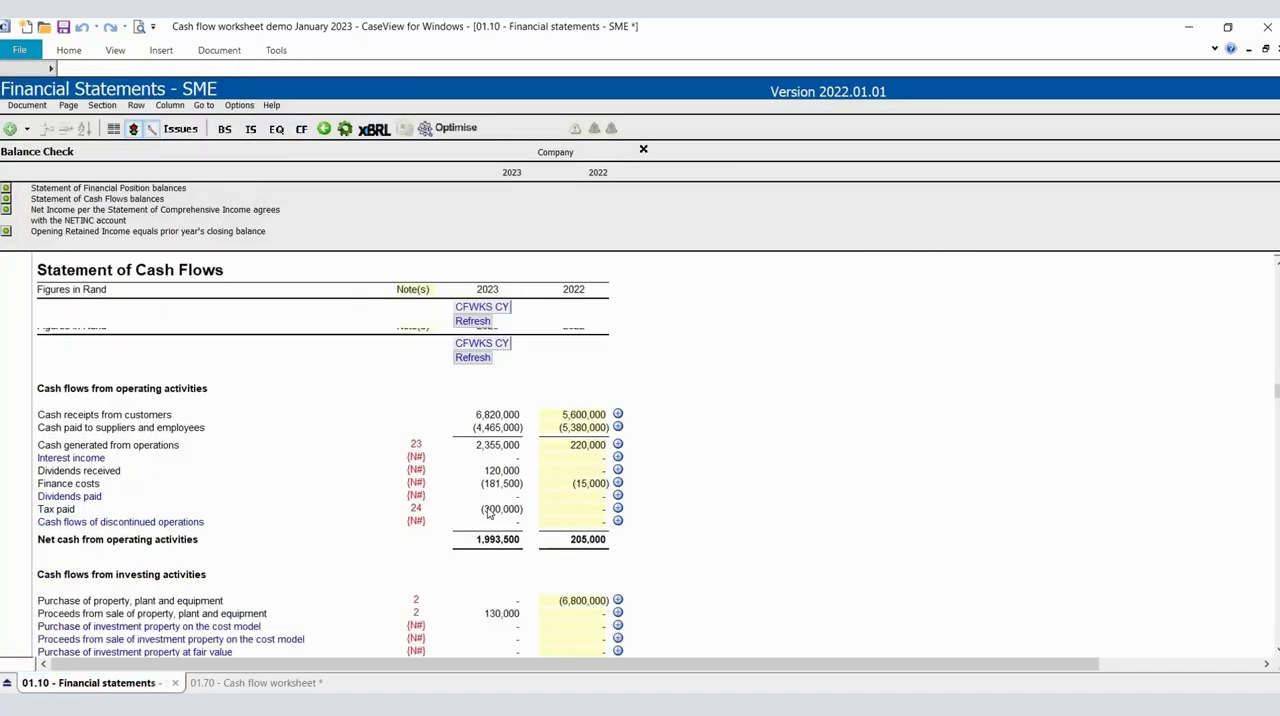
{"action": "scroll", "coordinate": [463, 414], "scroll_direction": "down", "scroll_amount": 3}
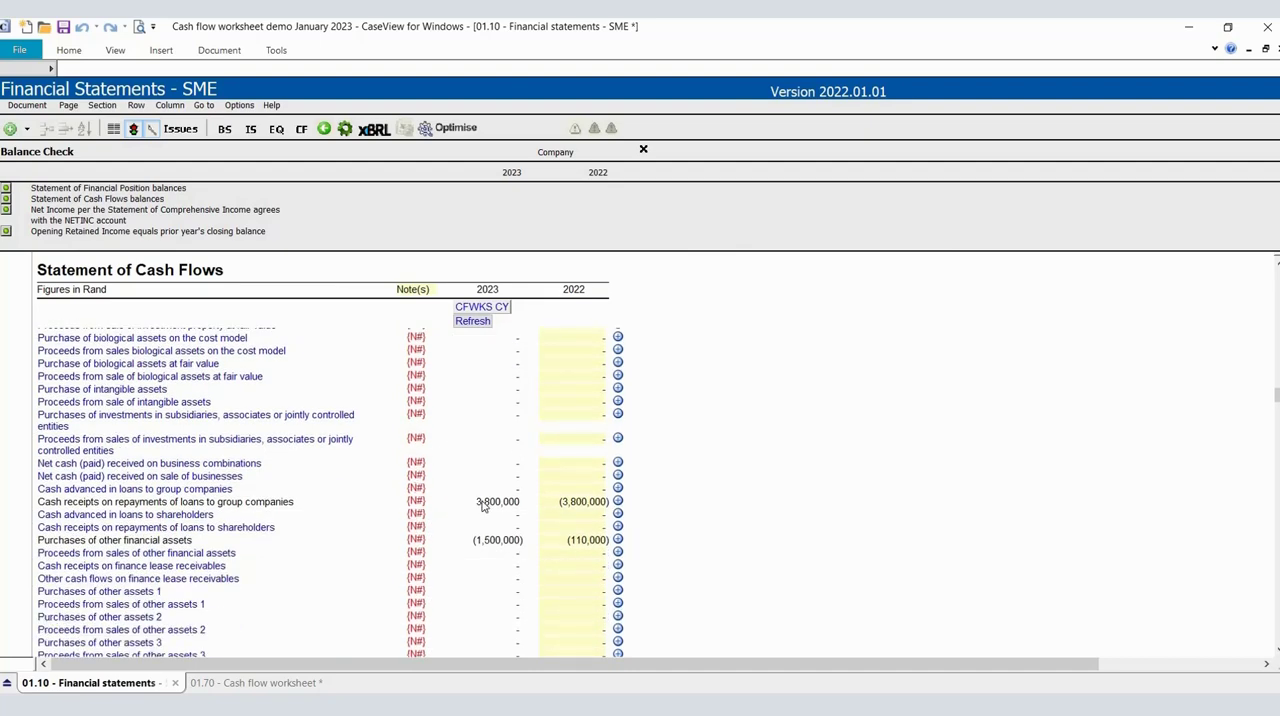
{"action": "scroll", "coordinate": [482, 507], "scroll_direction": "down", "scroll_amount": 8}
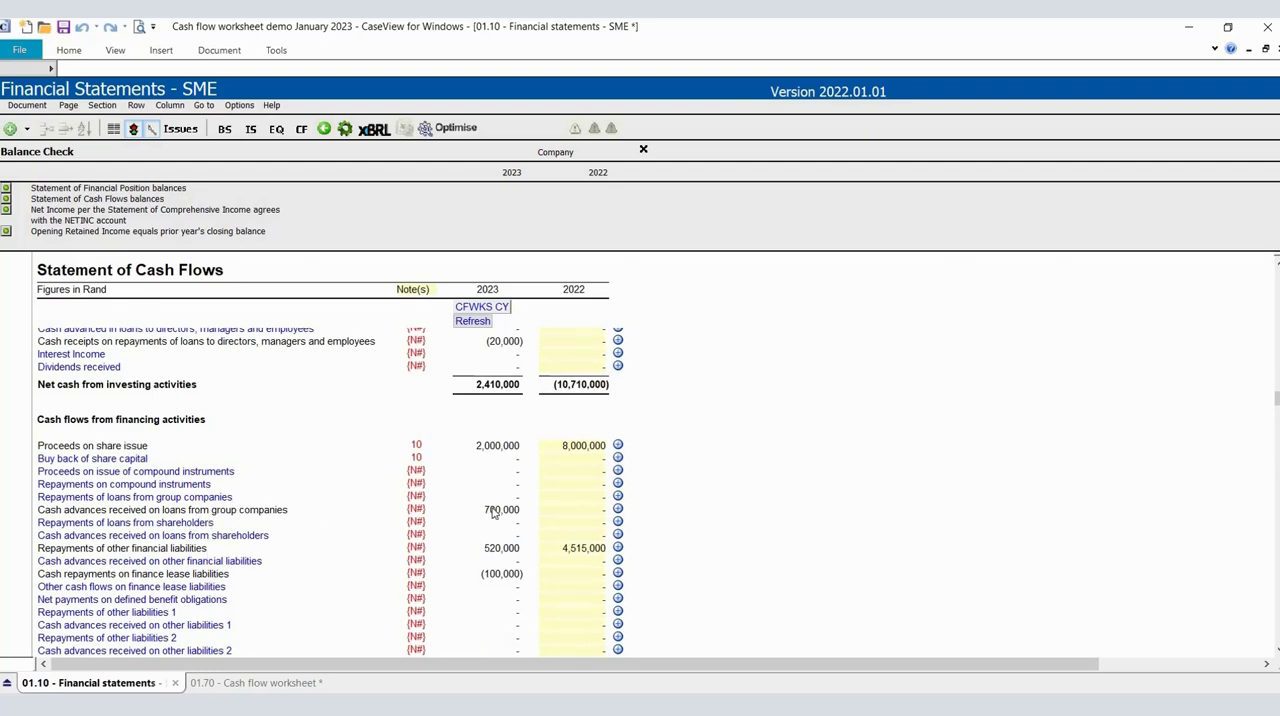
Return to the company cash flow worksheet and review the asset rows of its non-cash movements table.
{"action": "left_click", "coordinate": [274, 685]}
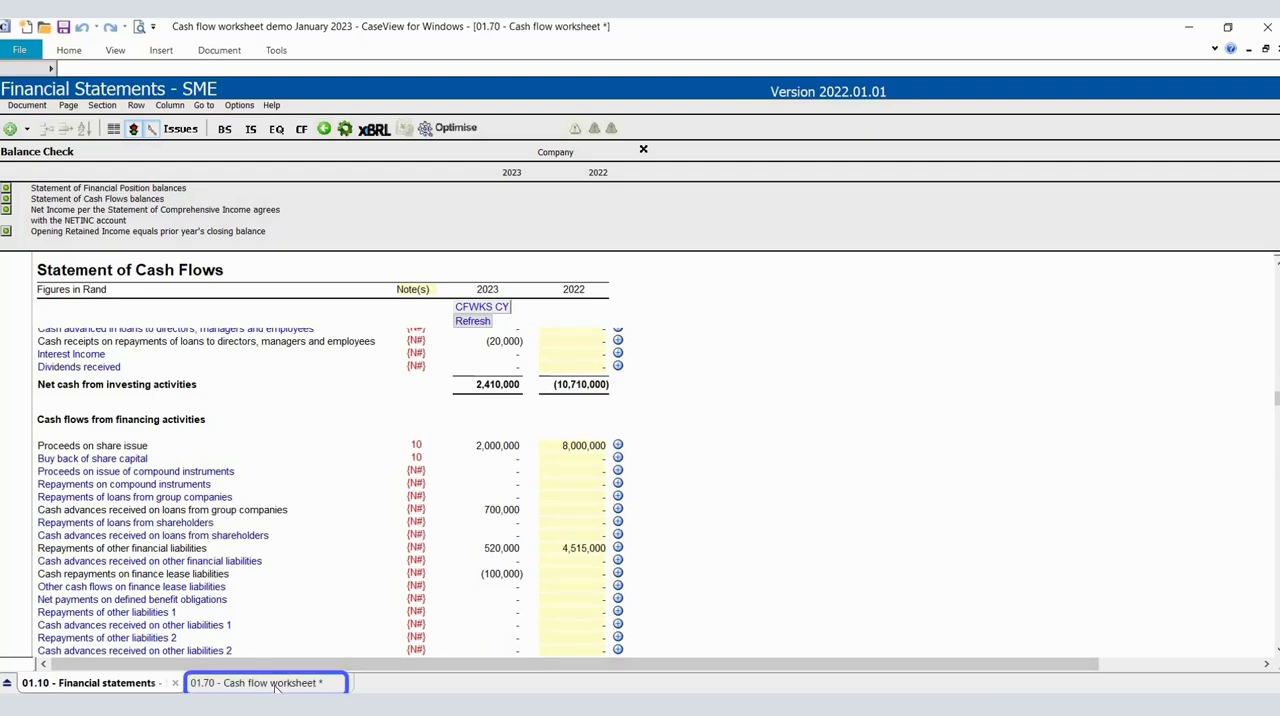
{"action": "left_click", "coordinate": [145, 70]}
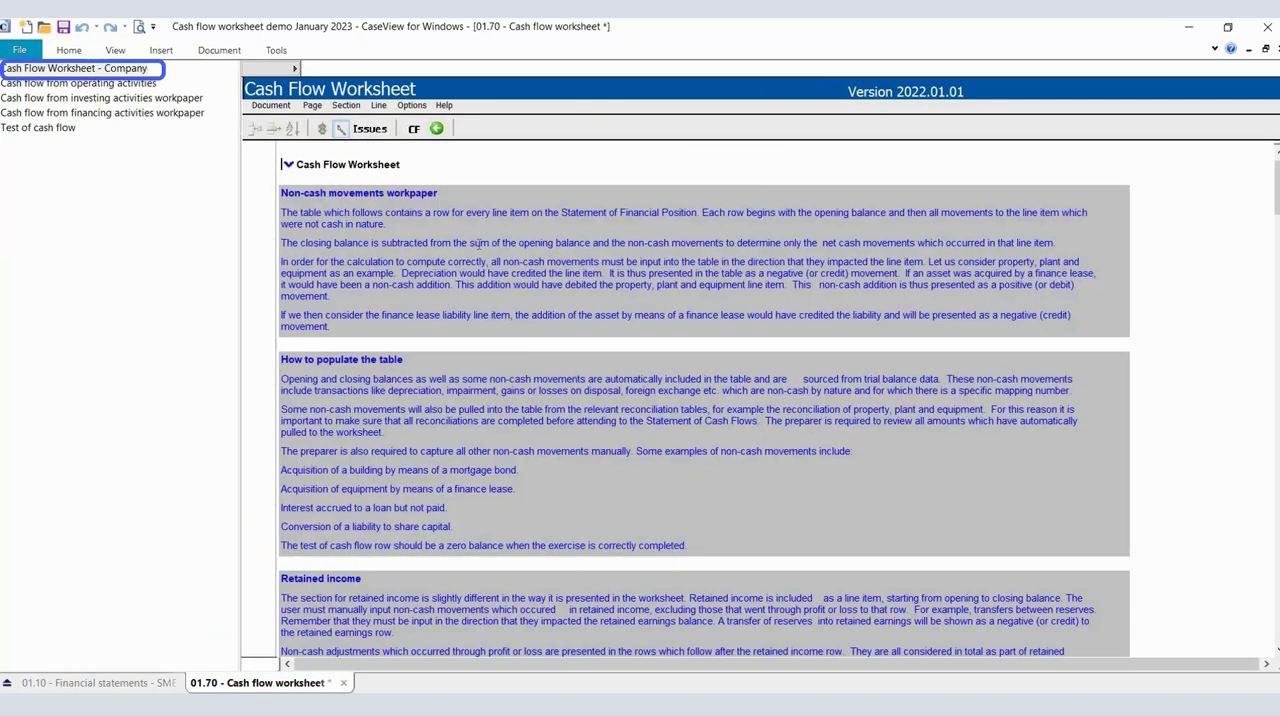
{"action": "scroll", "coordinate": [585, 307], "scroll_direction": "down", "scroll_amount": 10}
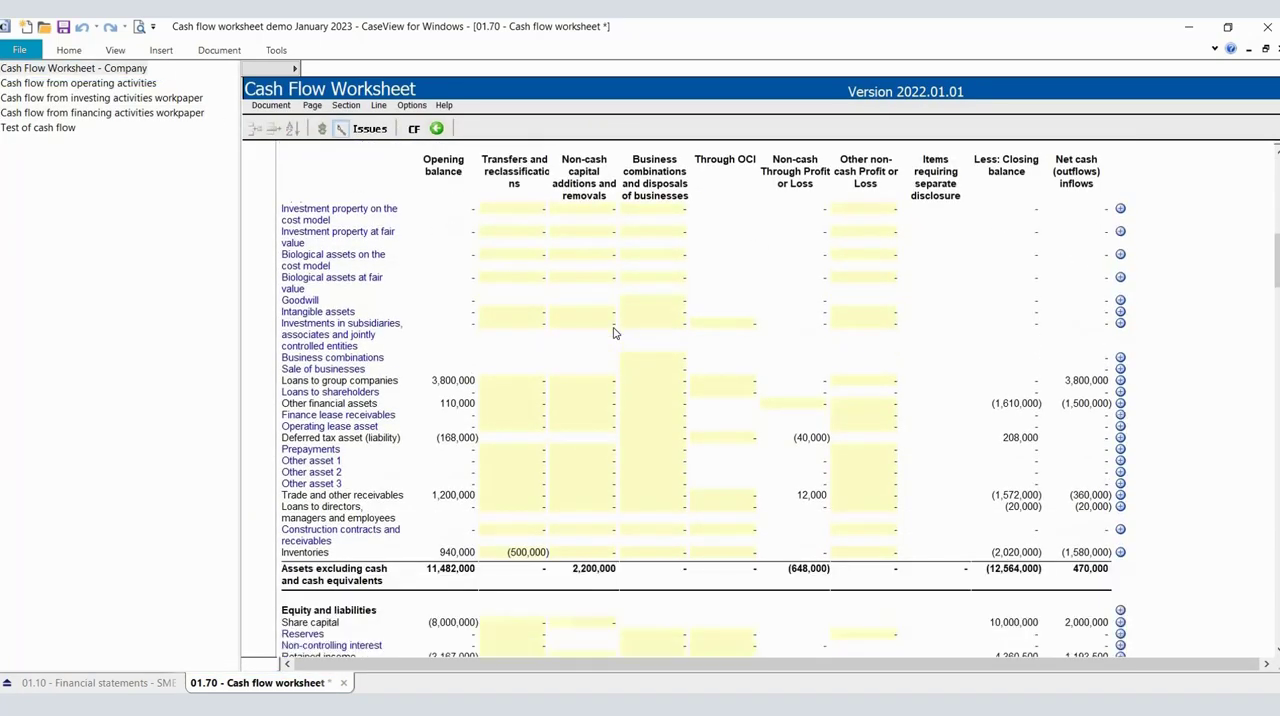
{"action": "scroll", "coordinate": [475, 275], "scroll_direction": "up", "scroll_amount": 1}
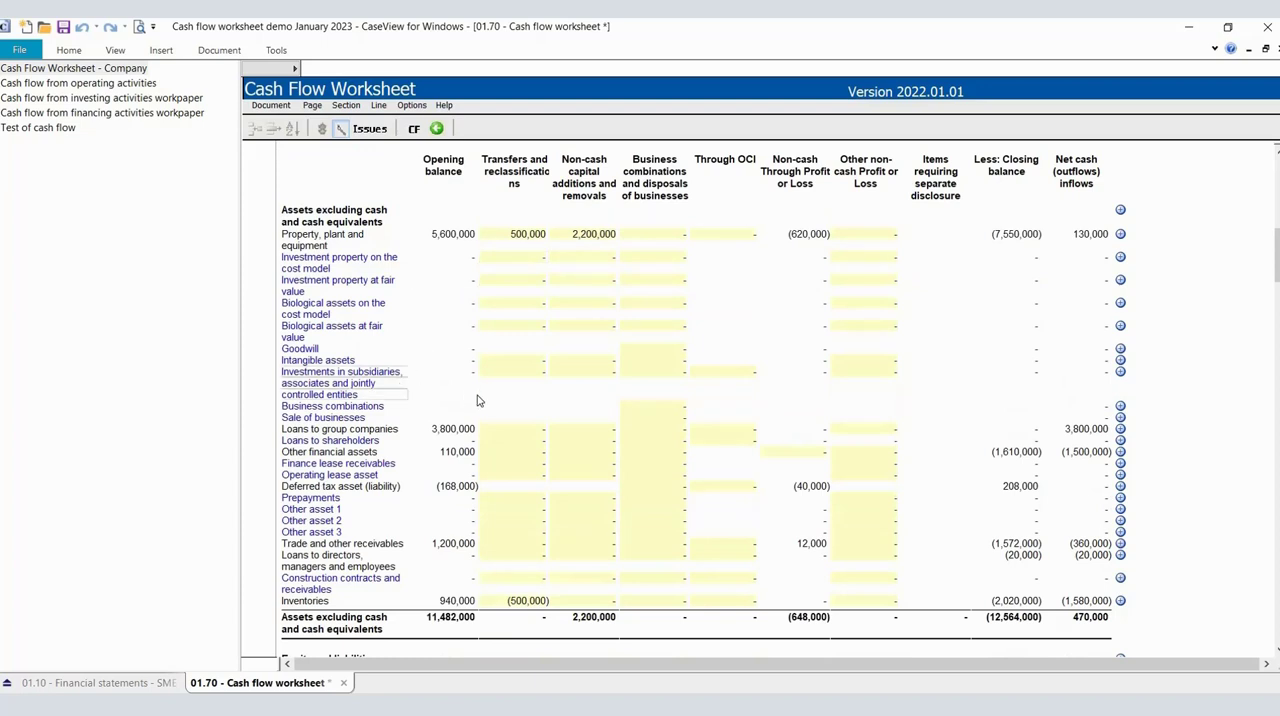
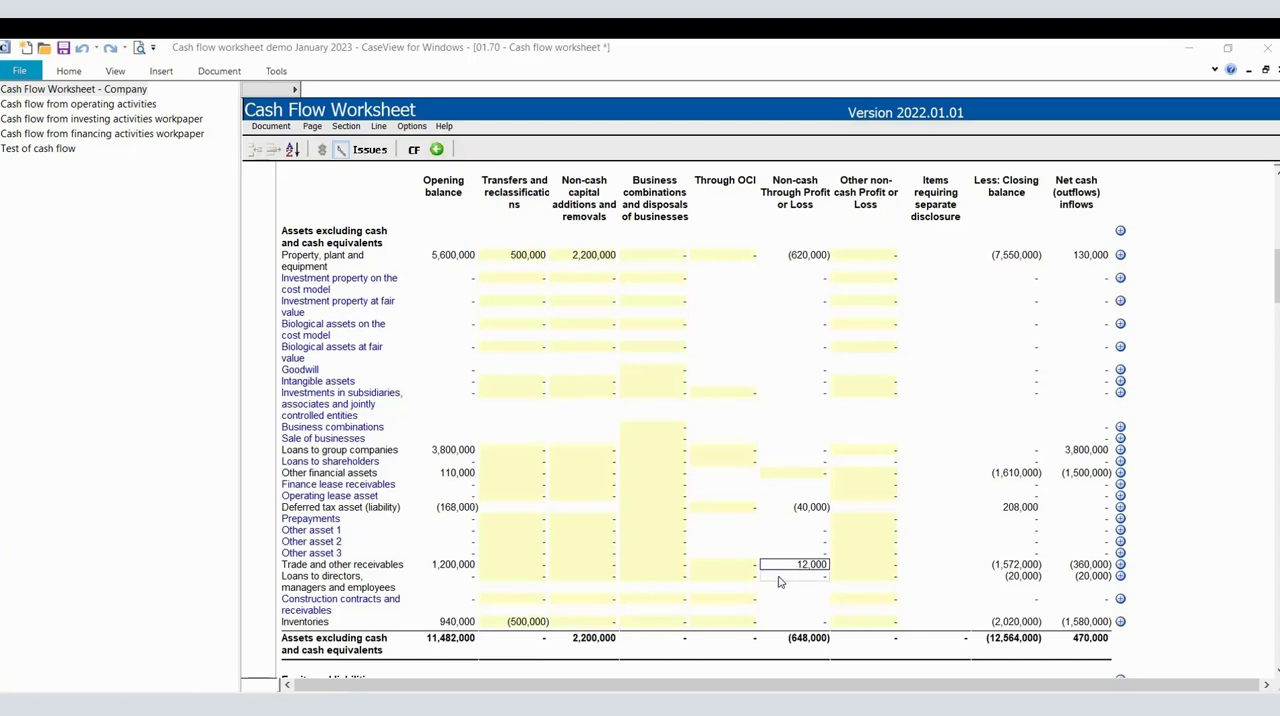
Review the non-cash movements table from the asset rows through the equity and liabilities rows to the Movement row.
{"action": "scroll", "coordinate": [780, 583], "scroll_direction": "down", "scroll_amount": 2}
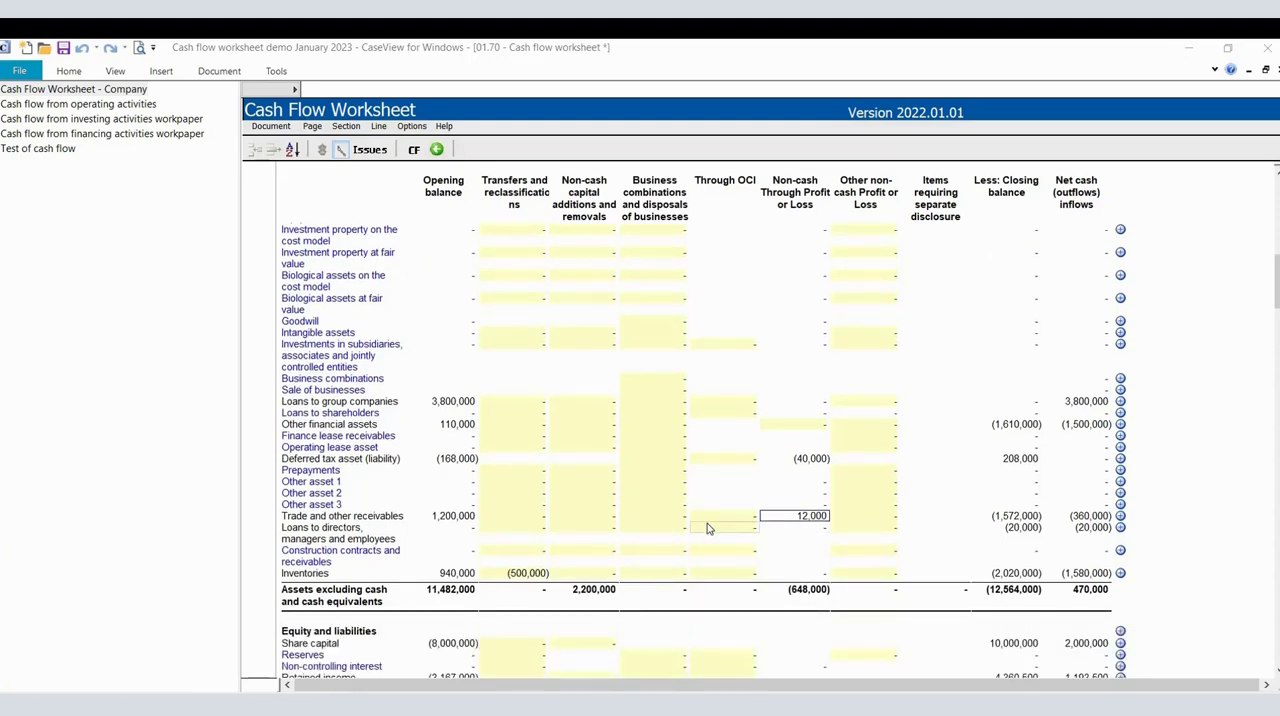
{"action": "scroll", "coordinate": [708, 528], "scroll_direction": "down", "scroll_amount": 2}
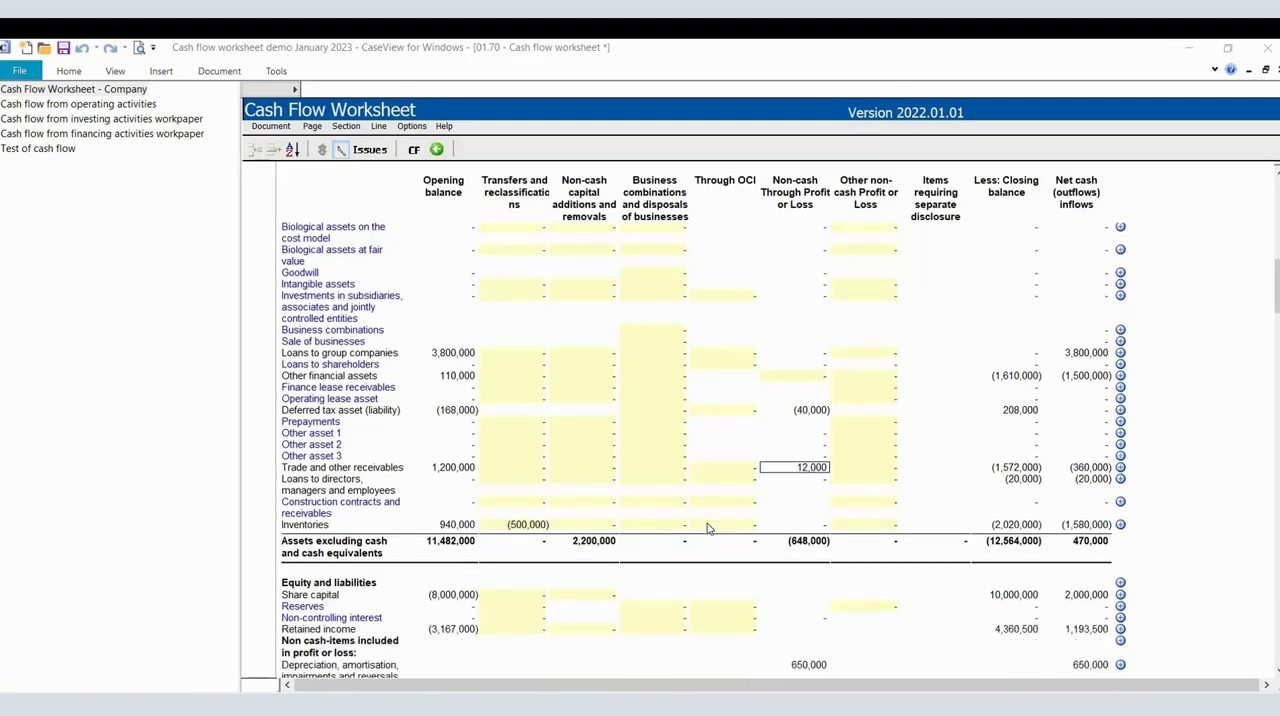
{"action": "scroll", "coordinate": [708, 528], "scroll_direction": "down", "scroll_amount": 2}
{"action": "scroll", "coordinate": [708, 528], "scroll_direction": "down", "scroll_amount": 4}
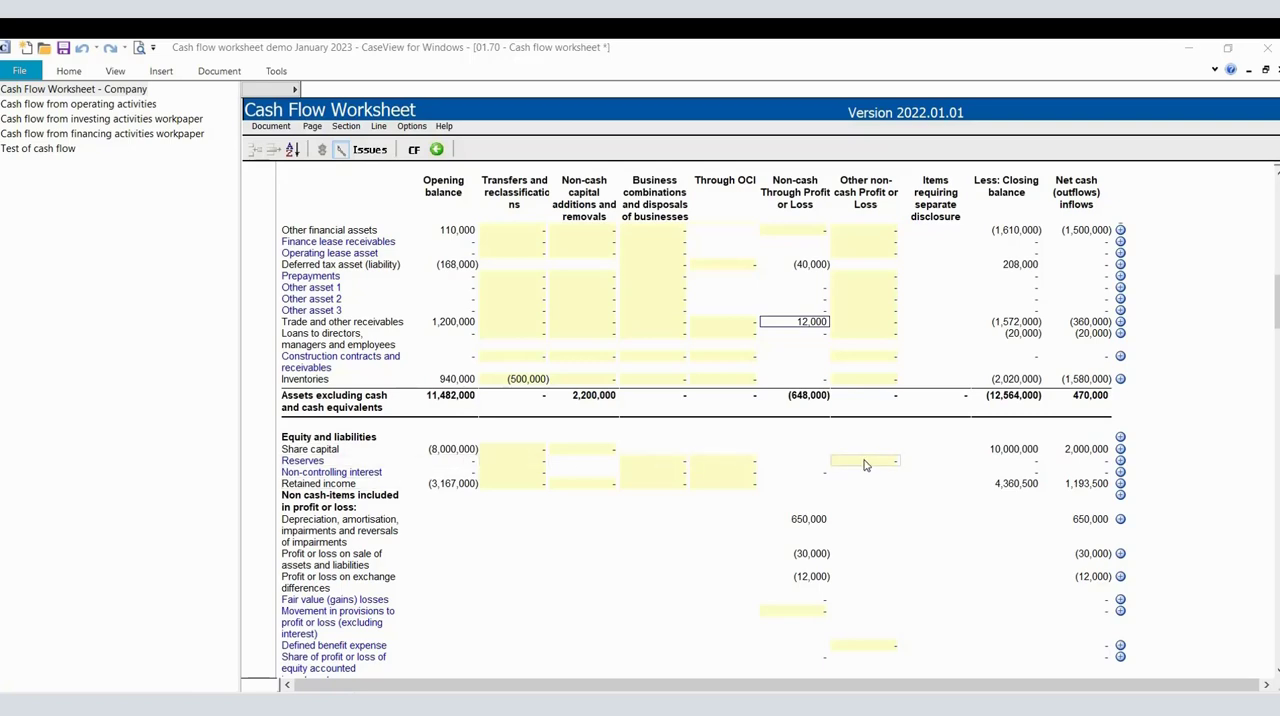
{"action": "scroll", "coordinate": [455, 450], "scroll_direction": "down", "scroll_amount": 6}
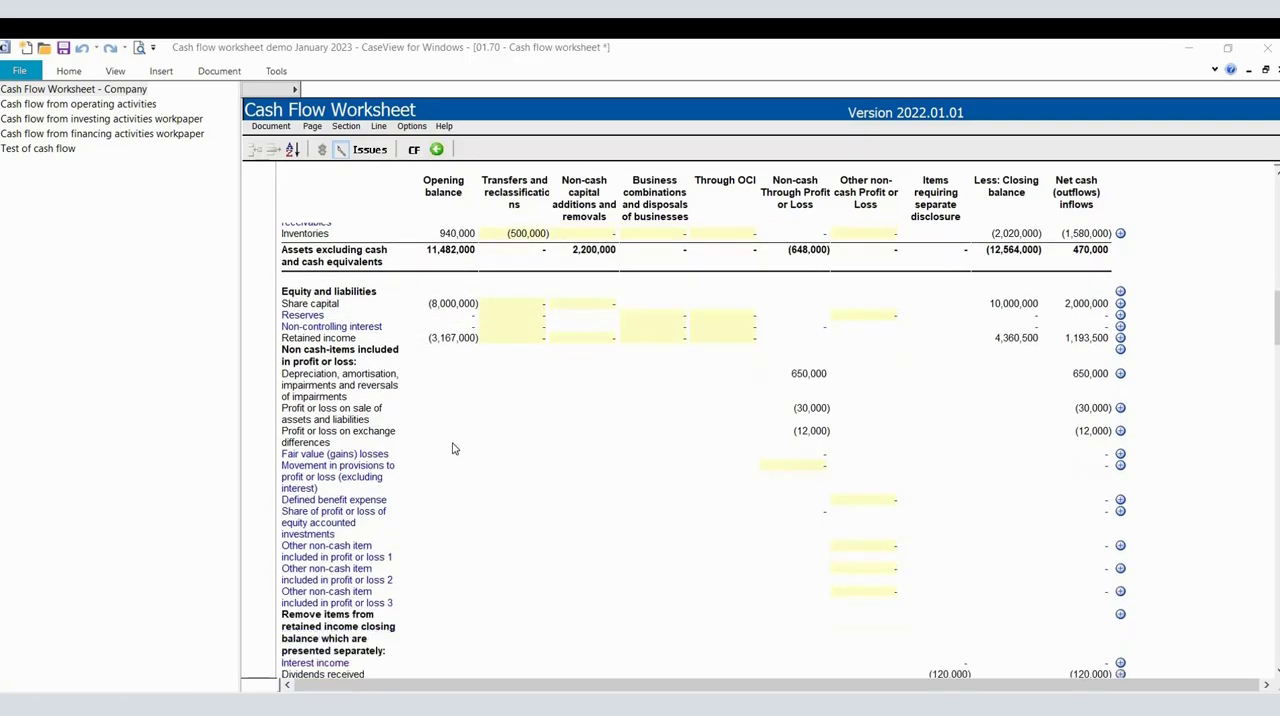
{"action": "scroll", "coordinate": [452, 449], "scroll_direction": "down", "scroll_amount": 14}
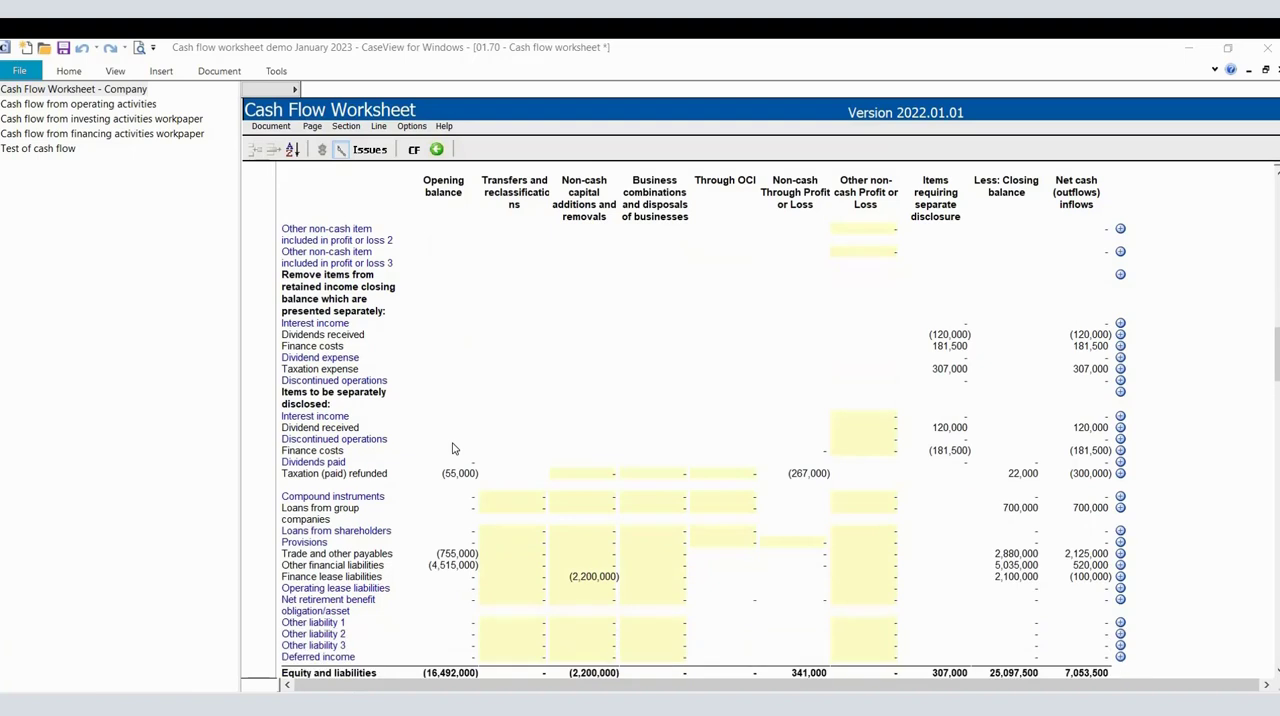
{"action": "scroll", "coordinate": [452, 449], "scroll_direction": "down", "scroll_amount": 2}
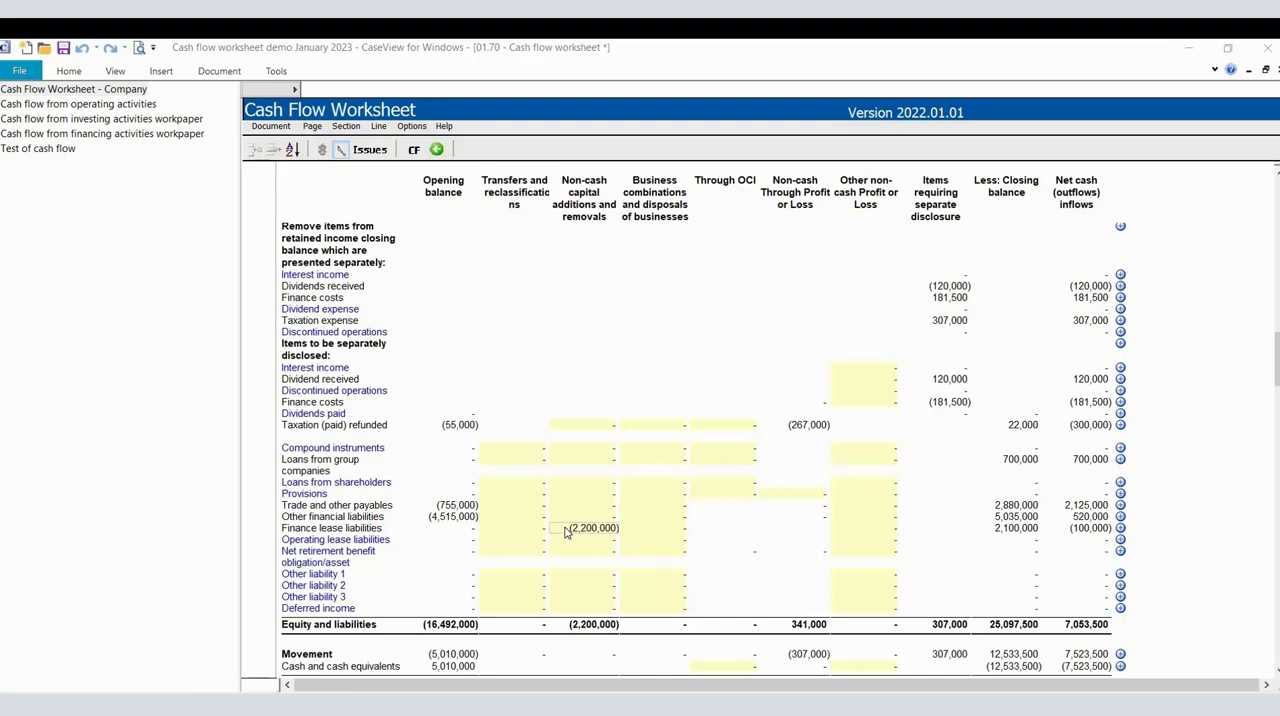
Examine the retained income row's cells for non-cash capital additions and non-cash movements through profit or loss.
{"action": "scroll", "coordinate": [565, 533], "scroll_direction": "up", "scroll_amount": 6}
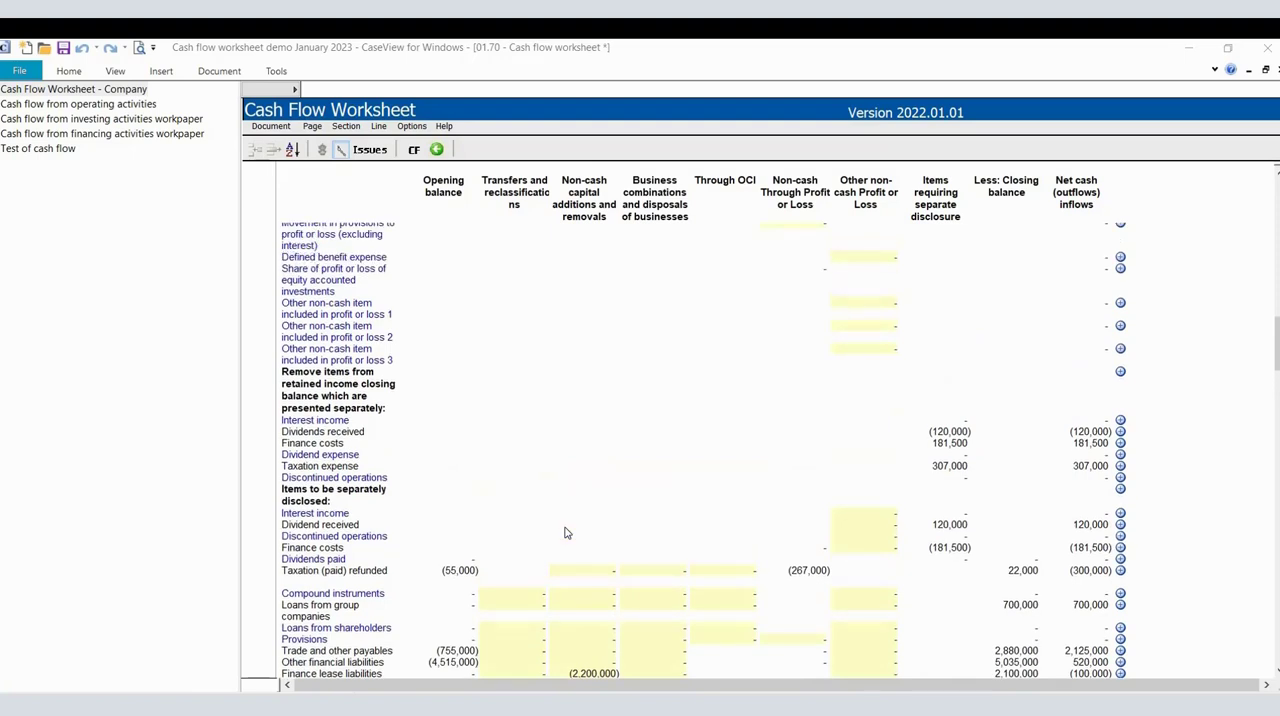
{"action": "scroll", "coordinate": [565, 533], "scroll_direction": "up", "scroll_amount": 5}
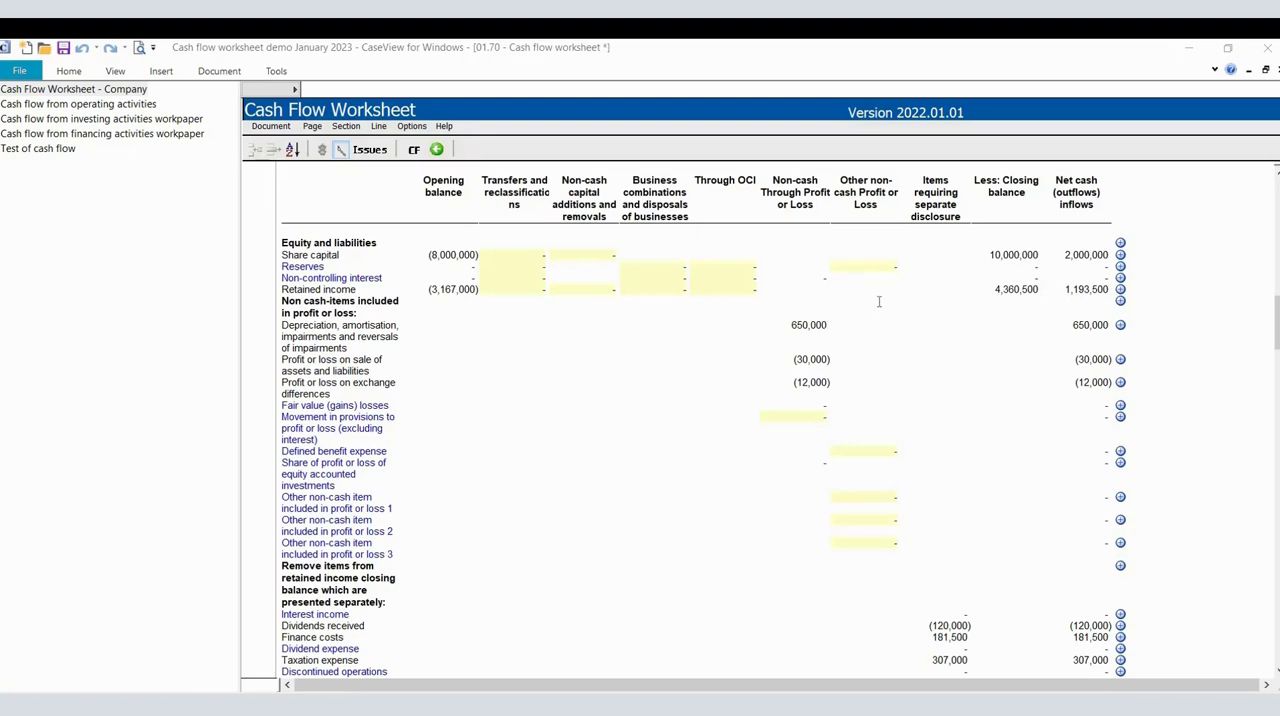
{"action": "left_click", "coordinate": [570, 292]}
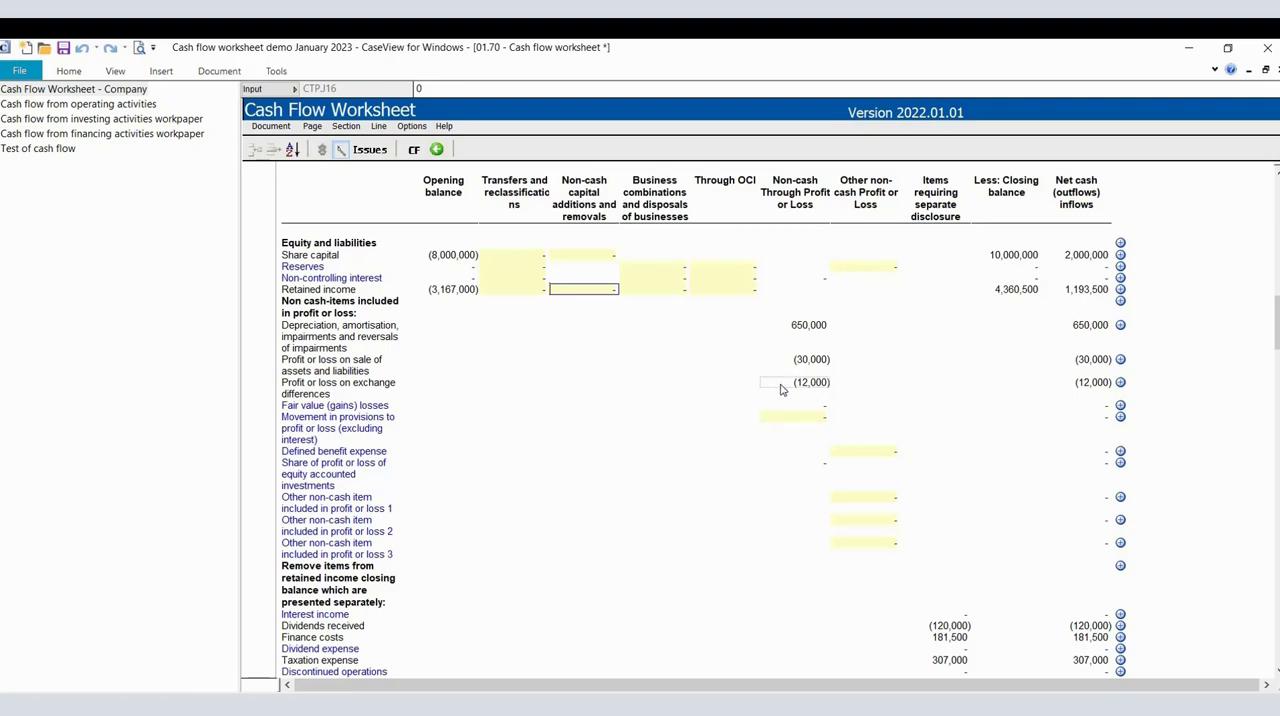
{"action": "left_click", "coordinate": [796, 289]}
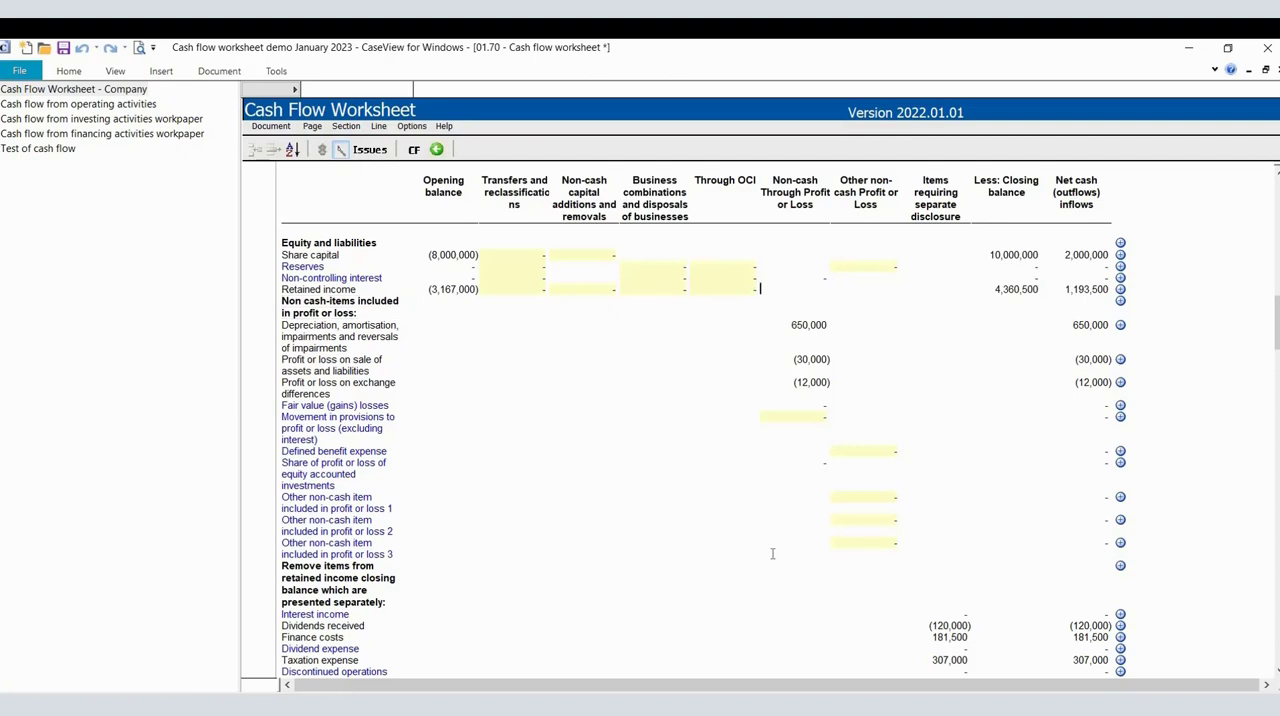
Examine the non-cash items included in profit or loss that are listed beneath the retained income row.
{"action": "scroll", "coordinate": [505, 586], "scroll_direction": "down", "scroll_amount": 1}
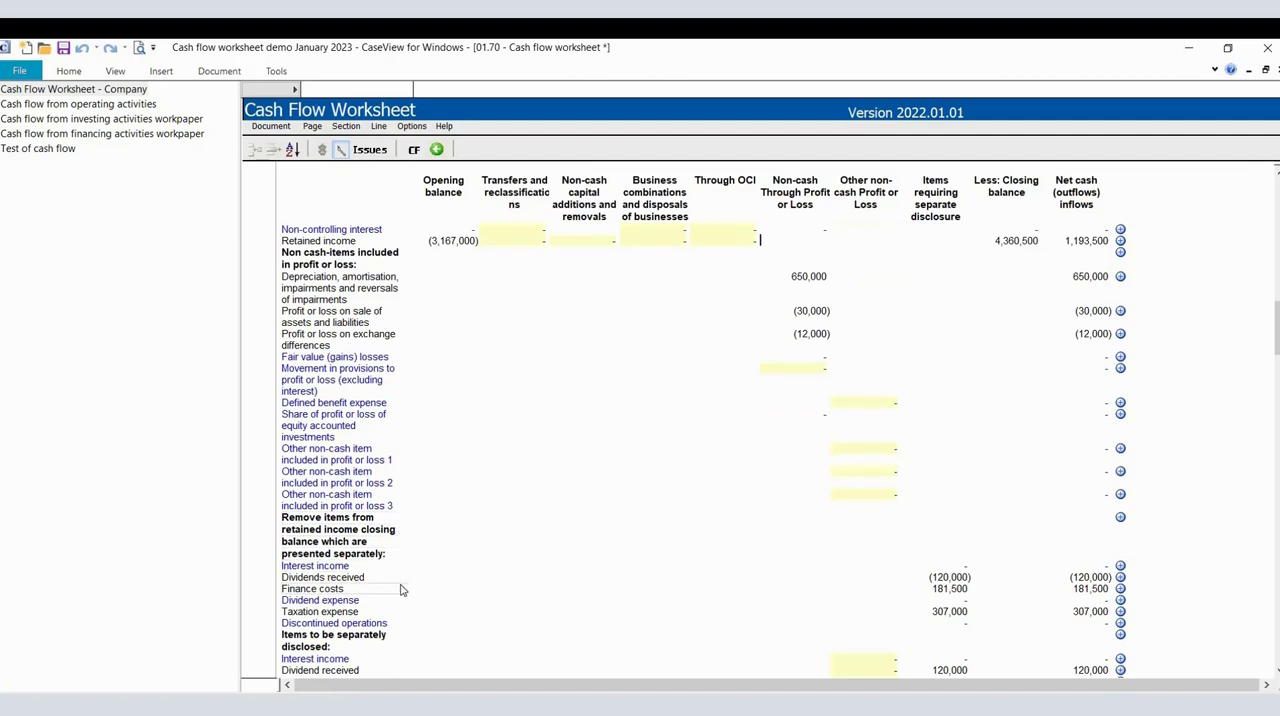
{"action": "scroll", "coordinate": [436, 586], "scroll_direction": "down", "scroll_amount": 1}
{"action": "scroll", "coordinate": [436, 586], "scroll_direction": "down", "scroll_amount": 1}
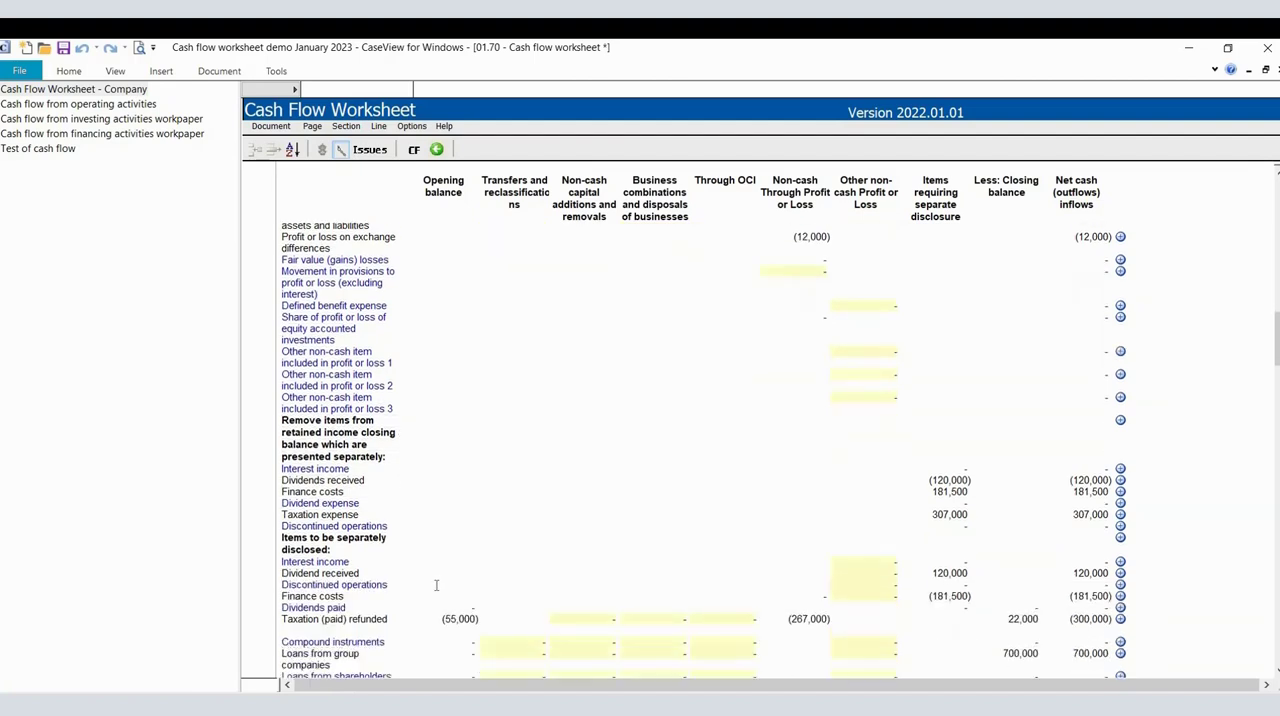
{"action": "scroll", "coordinate": [376, 530], "scroll_direction": "up", "scroll_amount": 1}
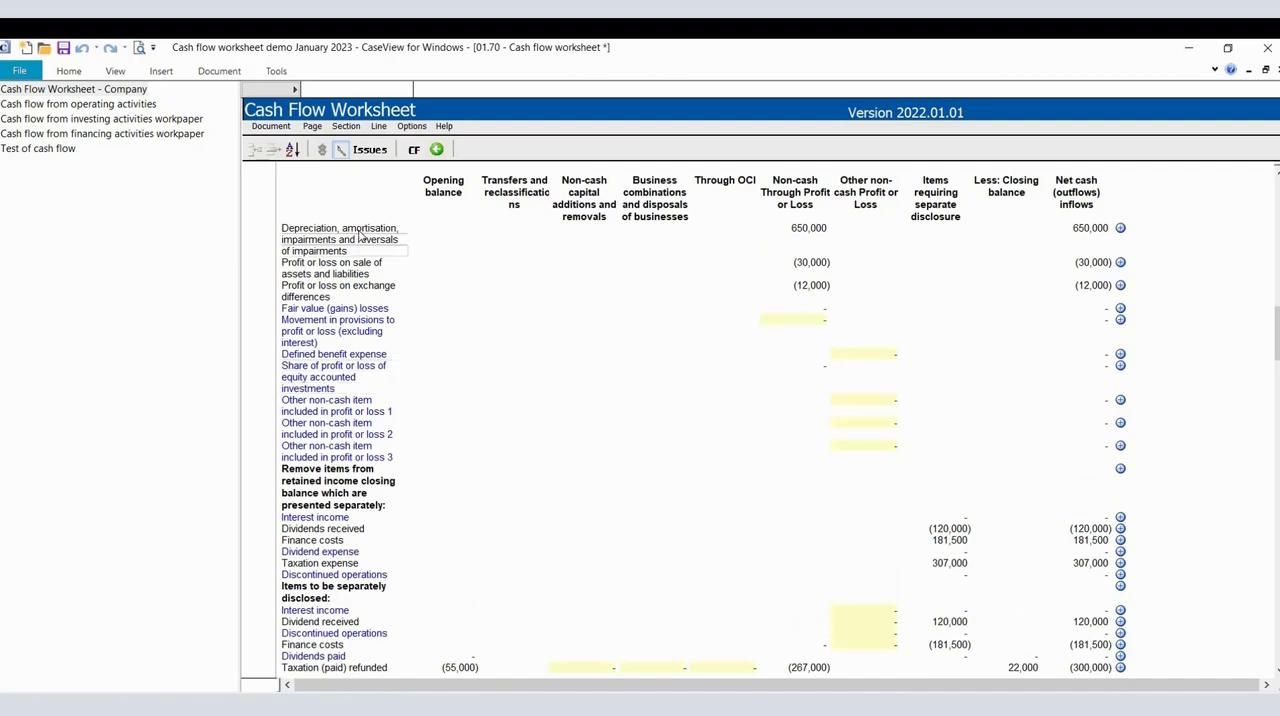
{"action": "scroll", "coordinate": [360, 236], "scroll_direction": "up", "scroll_amount": 1}
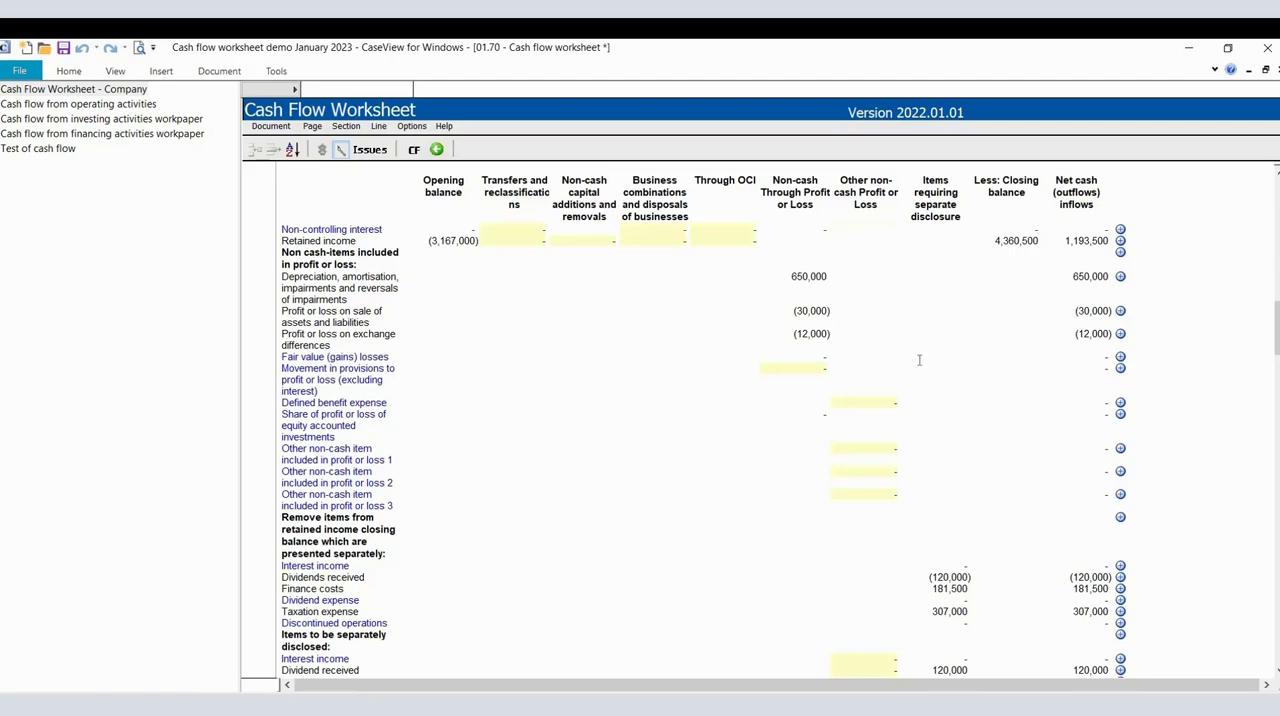
Examine the items removed from retained income and those separately disclosed, down to the Test of cash flow row.
{"action": "scroll", "coordinate": [924, 403], "scroll_direction": "down", "scroll_amount": 1}
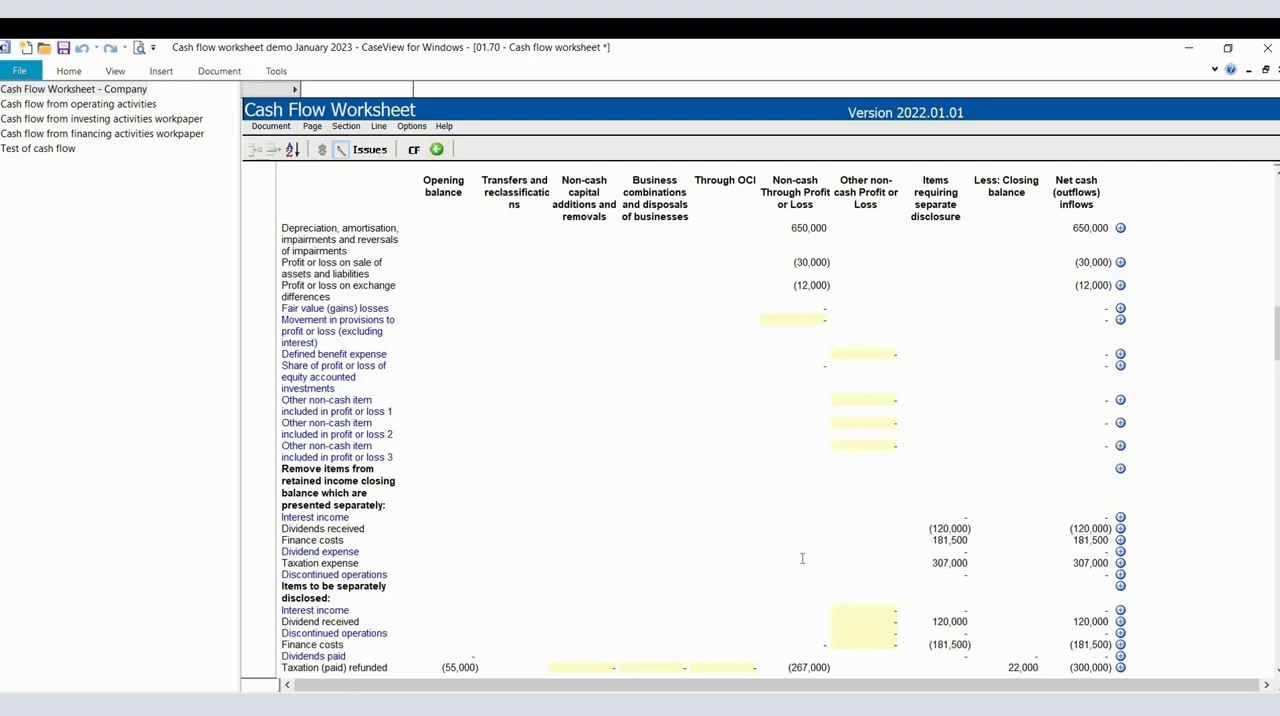
{"action": "scroll", "coordinate": [803, 558], "scroll_direction": "down", "scroll_amount": 1}
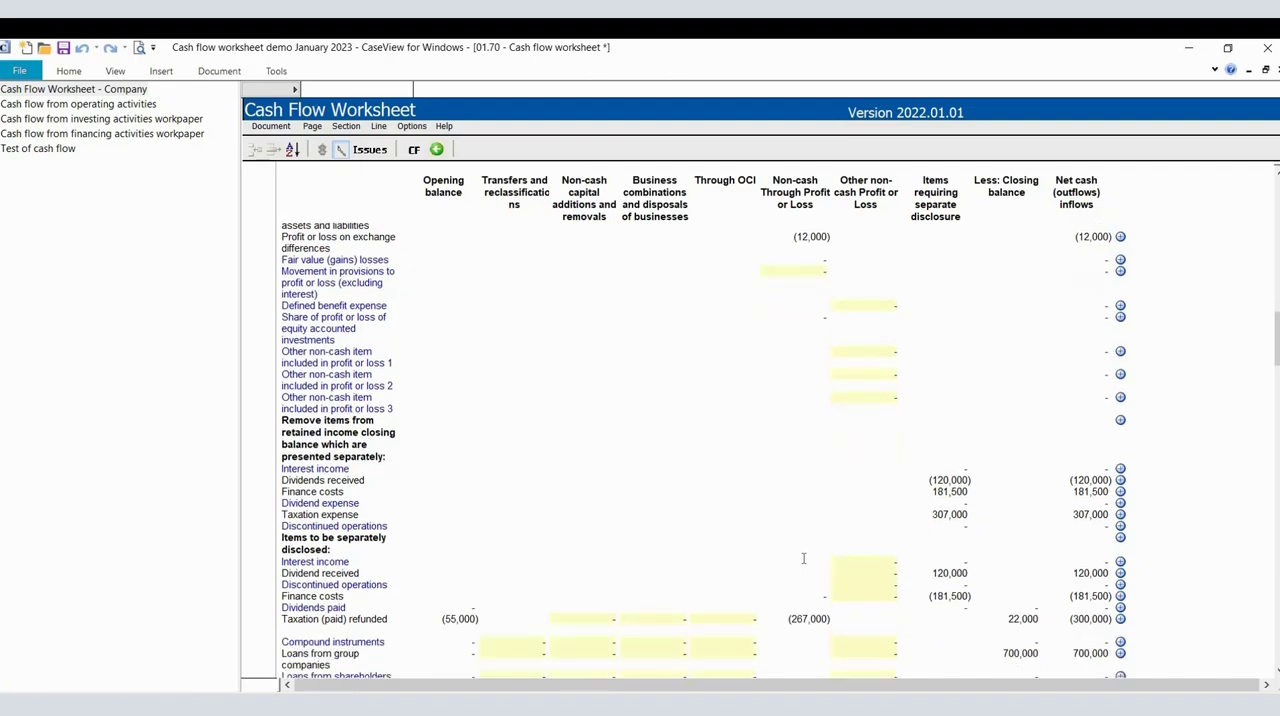
{"action": "scroll", "coordinate": [867, 471], "scroll_direction": "down", "scroll_amount": 3}
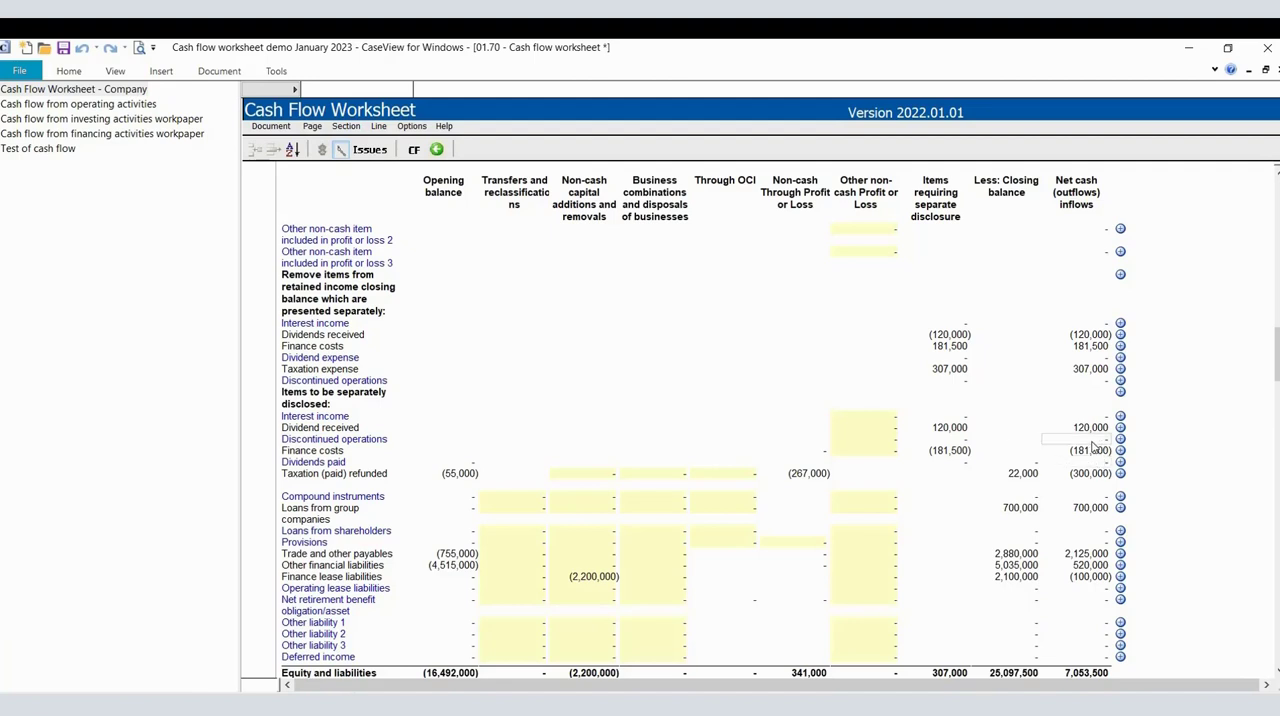
{"action": "scroll", "coordinate": [1093, 449], "scroll_direction": "up", "scroll_amount": 1}
{"action": "scroll", "coordinate": [1093, 449], "scroll_direction": "down", "scroll_amount": 1}
{"action": "scroll", "coordinate": [1090, 452], "scroll_direction": "down", "scroll_amount": 2}
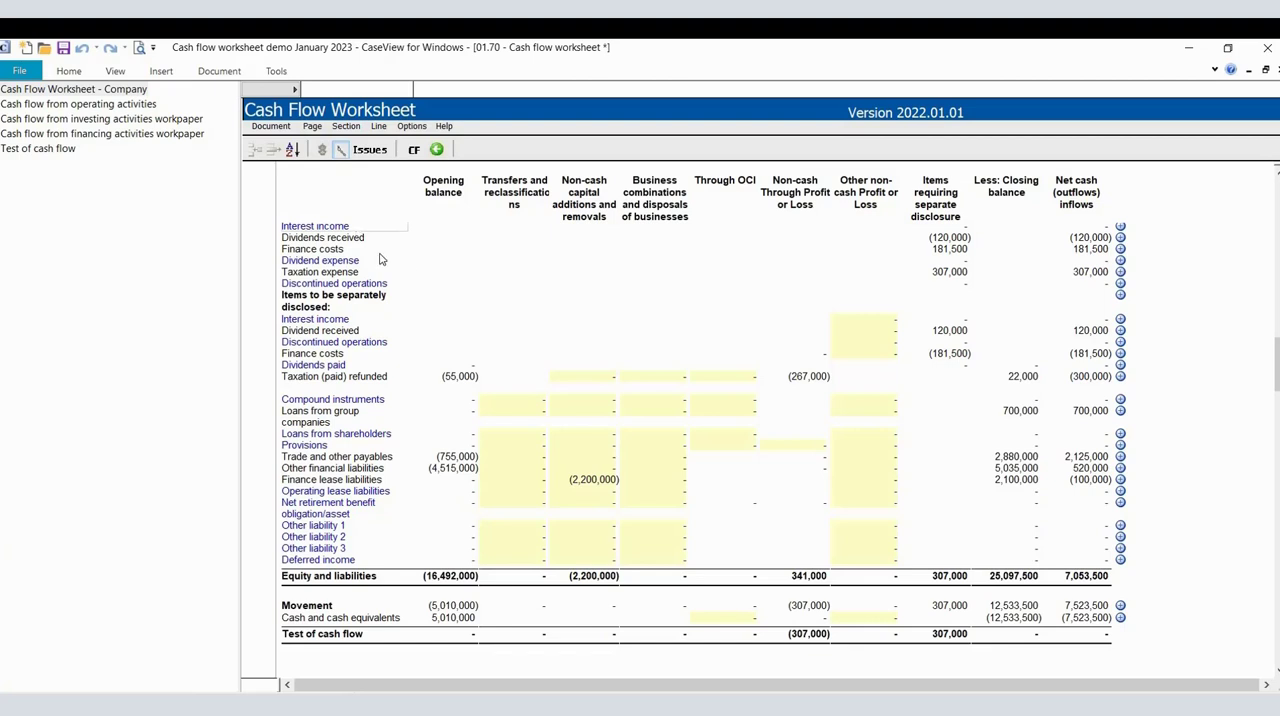
Open the operating activities workpaper and check its net profit before taxation and adjustments for non-cash items.
{"action": "left_click", "coordinate": [150, 105]}
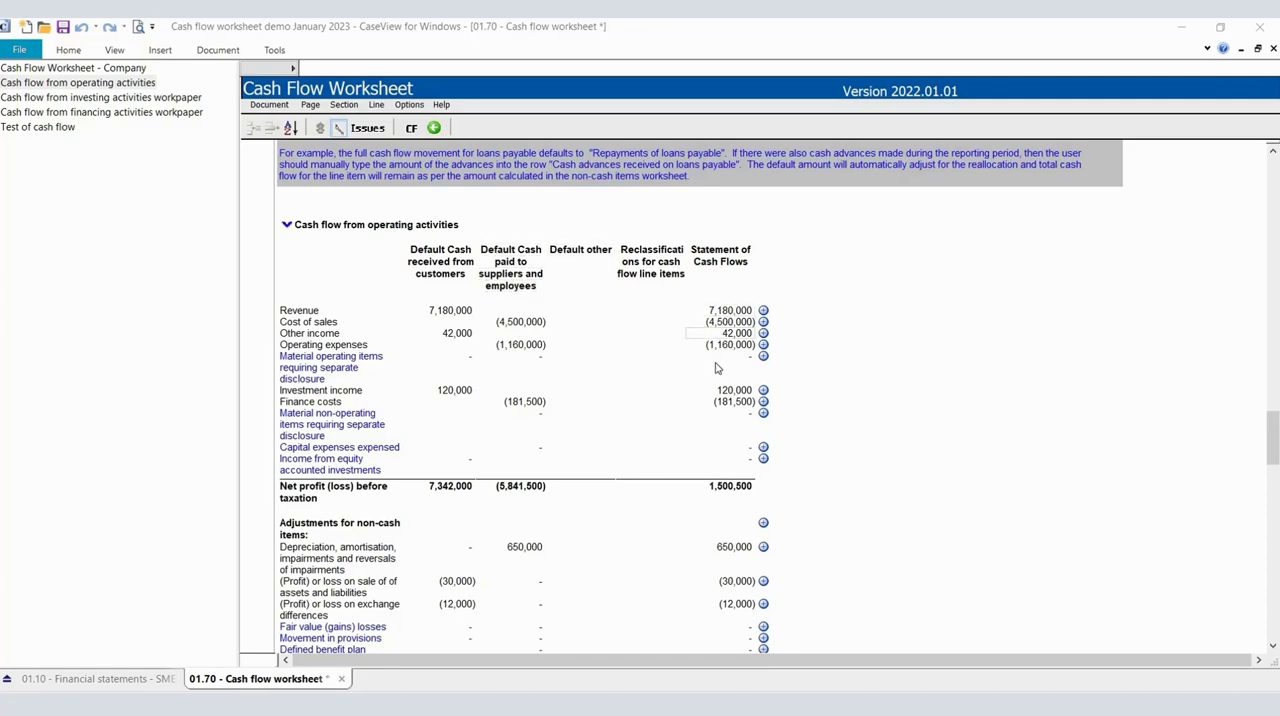
{"action": "left_click", "coordinate": [707, 490]}
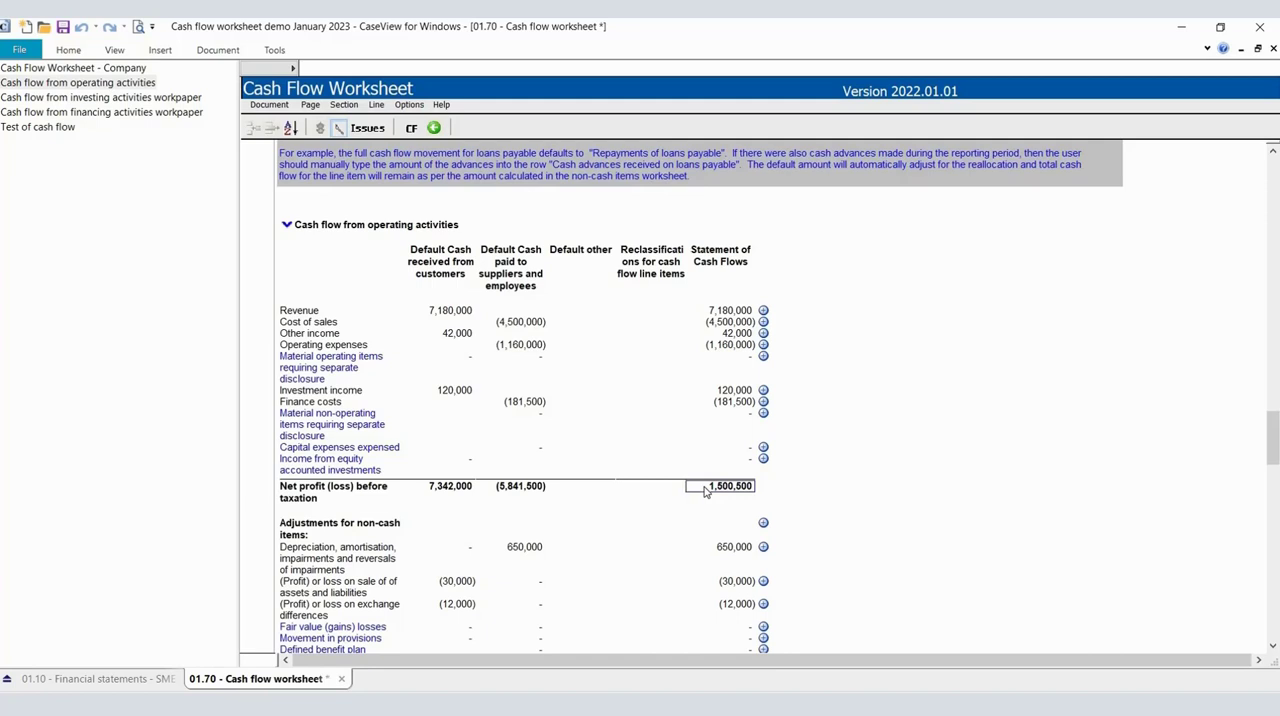
{"action": "scroll", "coordinate": [704, 487], "scroll_direction": "down", "scroll_amount": 1}
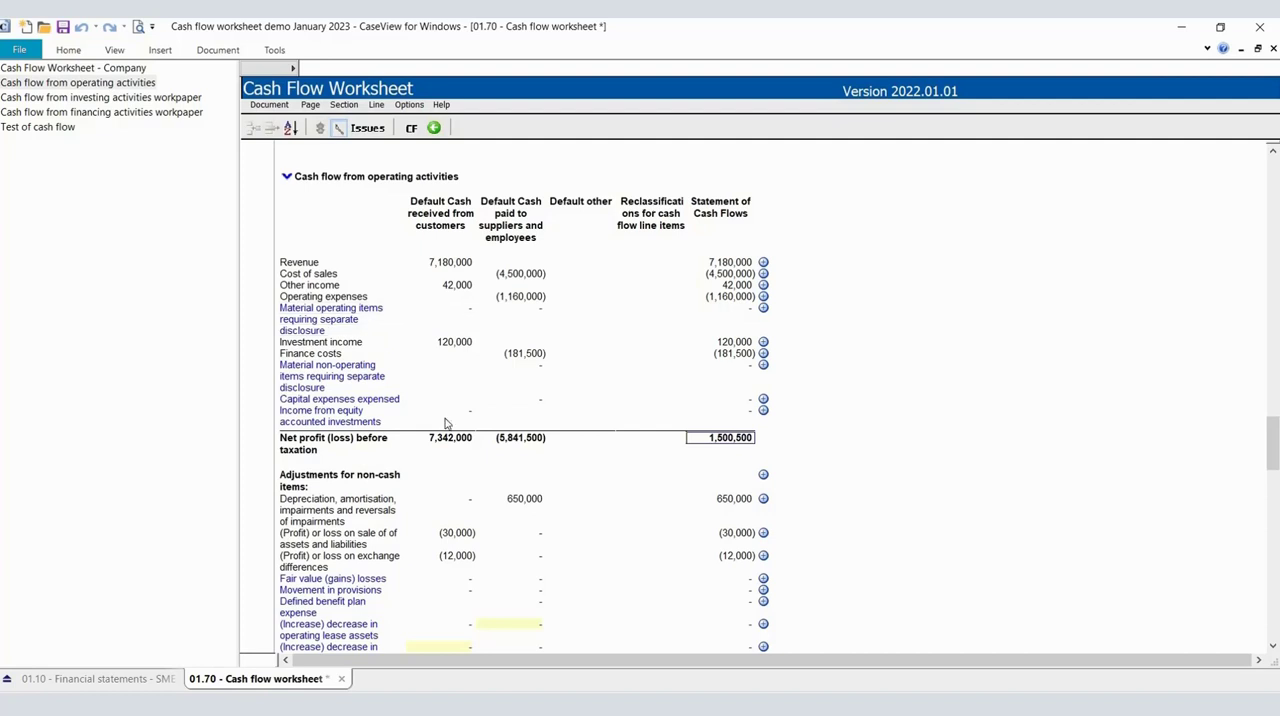
{"action": "scroll", "coordinate": [563, 447], "scroll_direction": "down", "scroll_amount": 3}
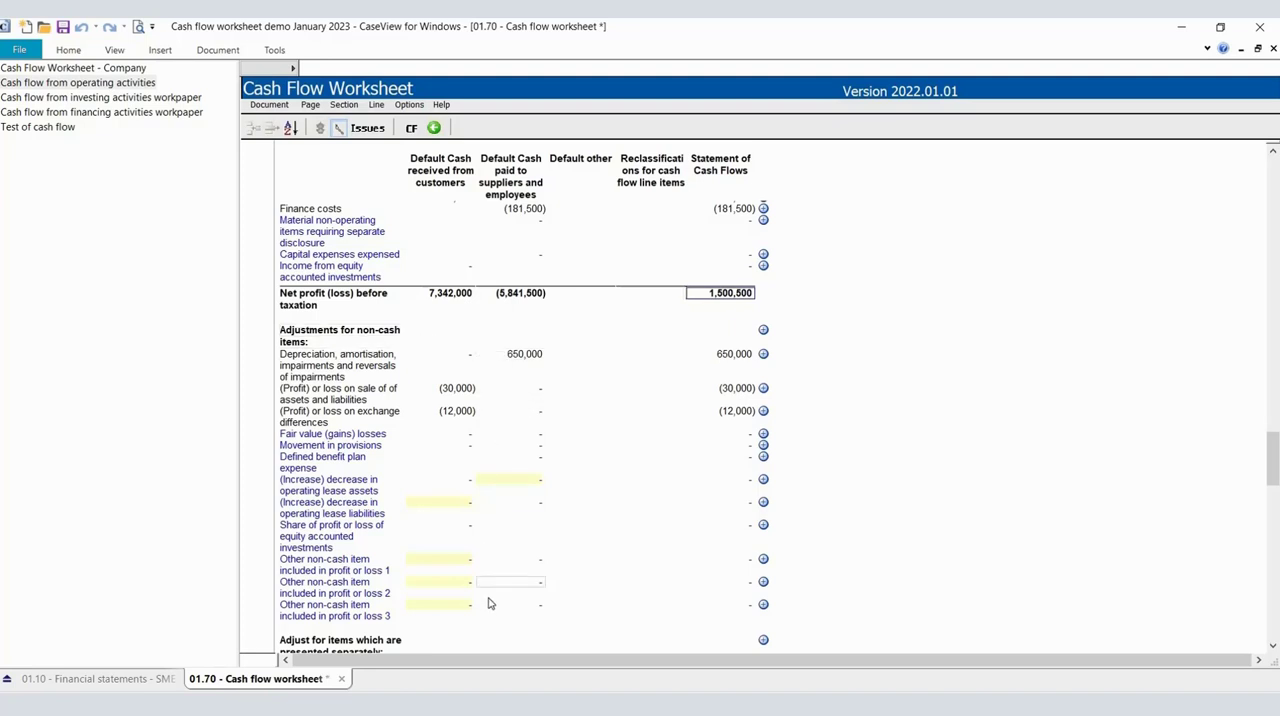
Compare the company worksheet's non-cash items included in profit or loss with the non-cash adjustments in the operating activities workpaper.
{"action": "left_click", "coordinate": [136, 70]}
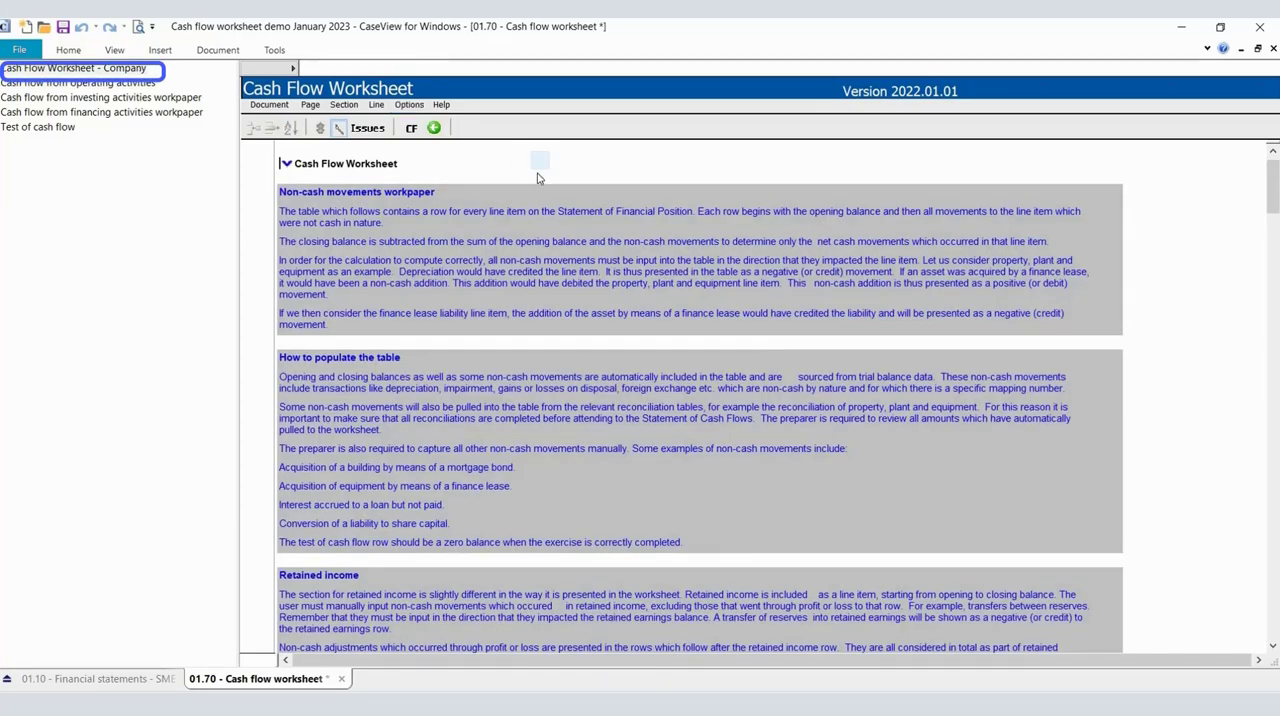
{"action": "scroll", "coordinate": [538, 176], "scroll_direction": "down", "scroll_amount": 9}
{"action": "scroll", "coordinate": [538, 176], "scroll_direction": "down", "scroll_amount": 13}
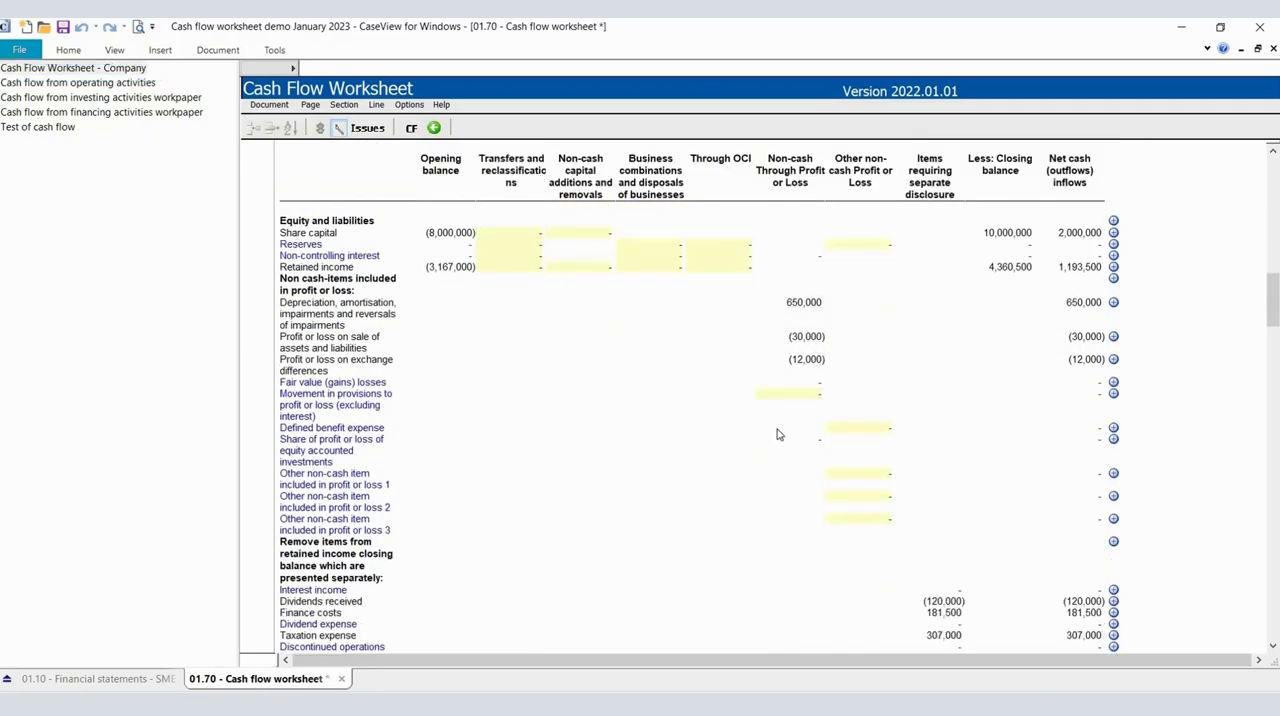
{"action": "left_click", "coordinate": [140, 83]}
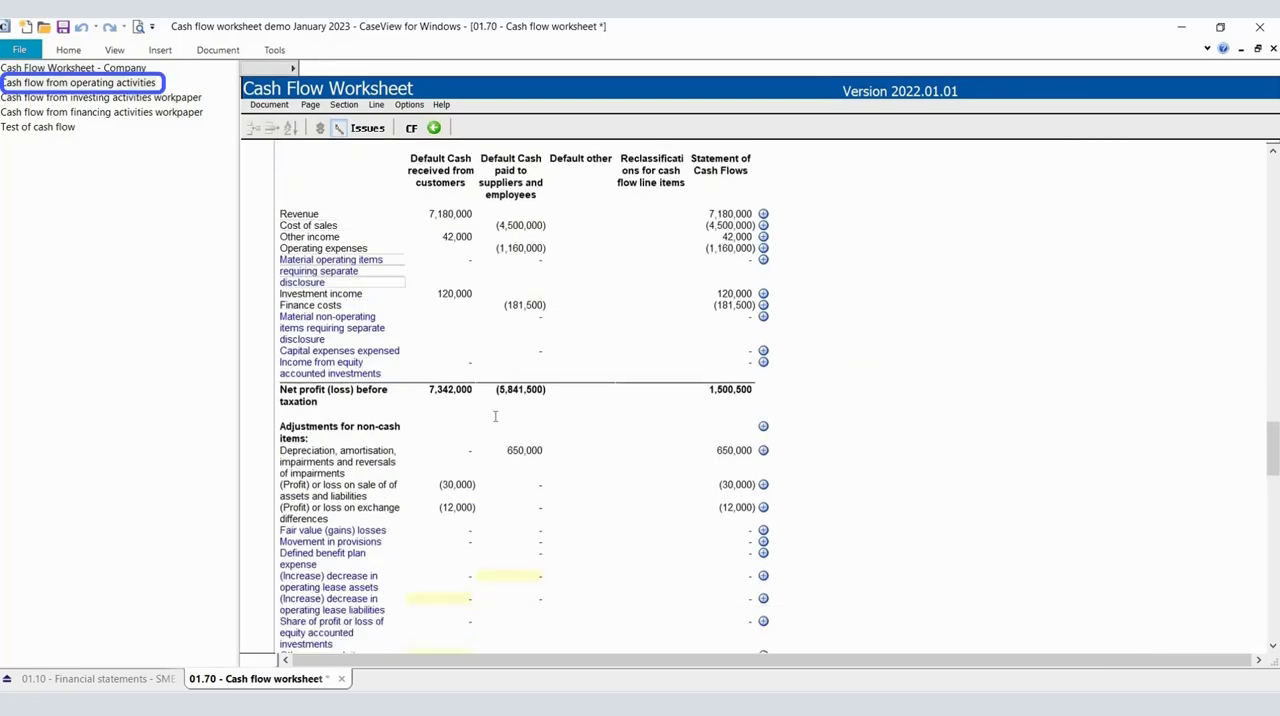
{"action": "scroll", "coordinate": [400, 440], "scroll_direction": "down", "scroll_amount": 1}
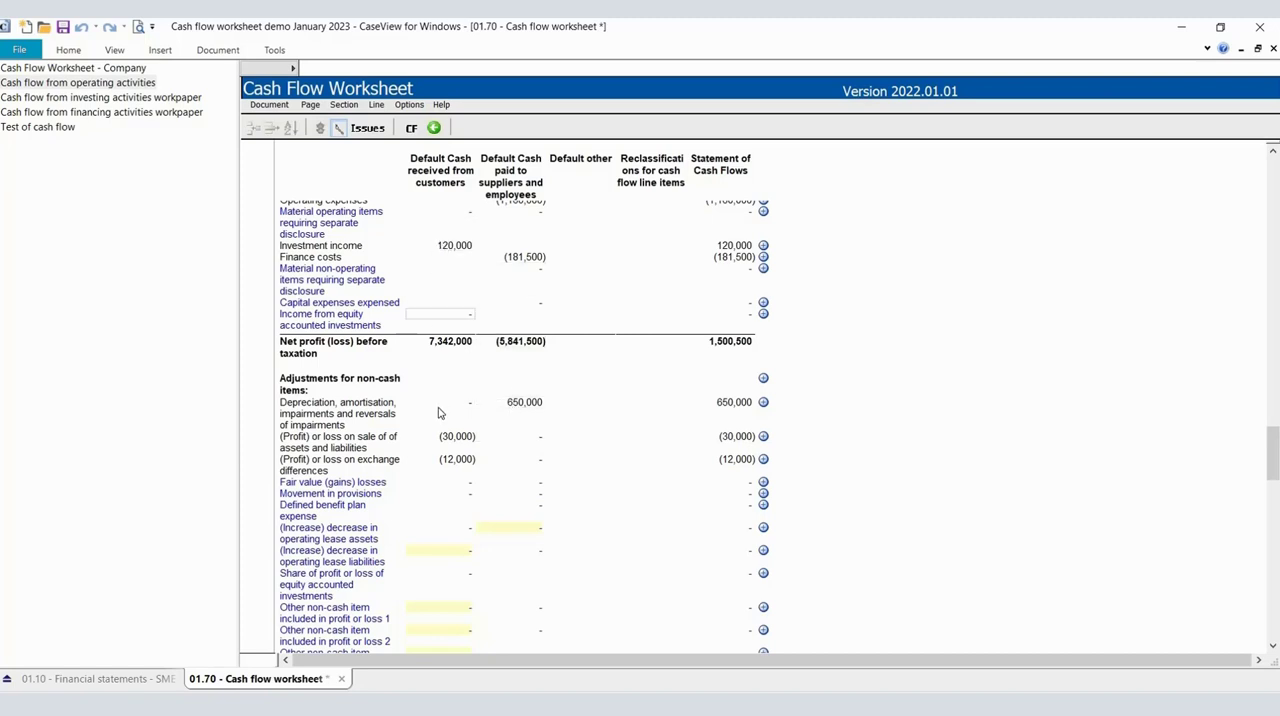
{"action": "scroll", "coordinate": [554, 416], "scroll_direction": "up", "scroll_amount": 1}
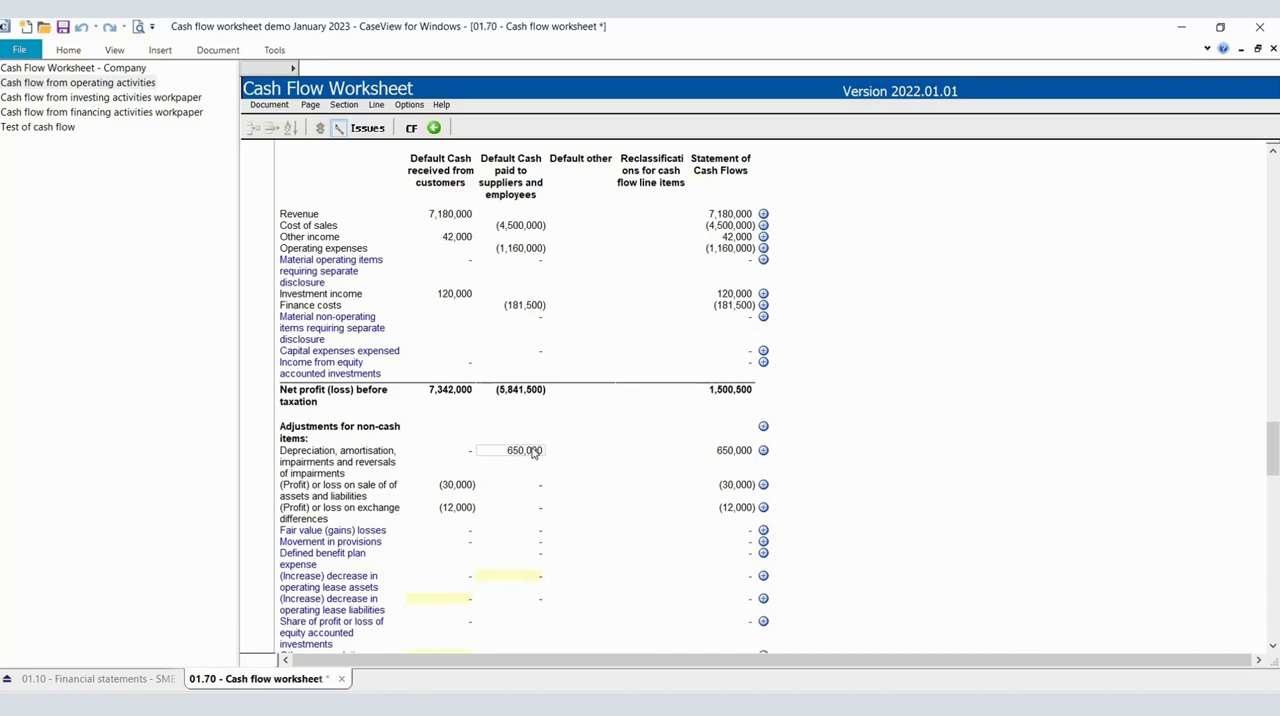
{"action": "scroll", "coordinate": [533, 452], "scroll_direction": "up", "scroll_amount": 1}
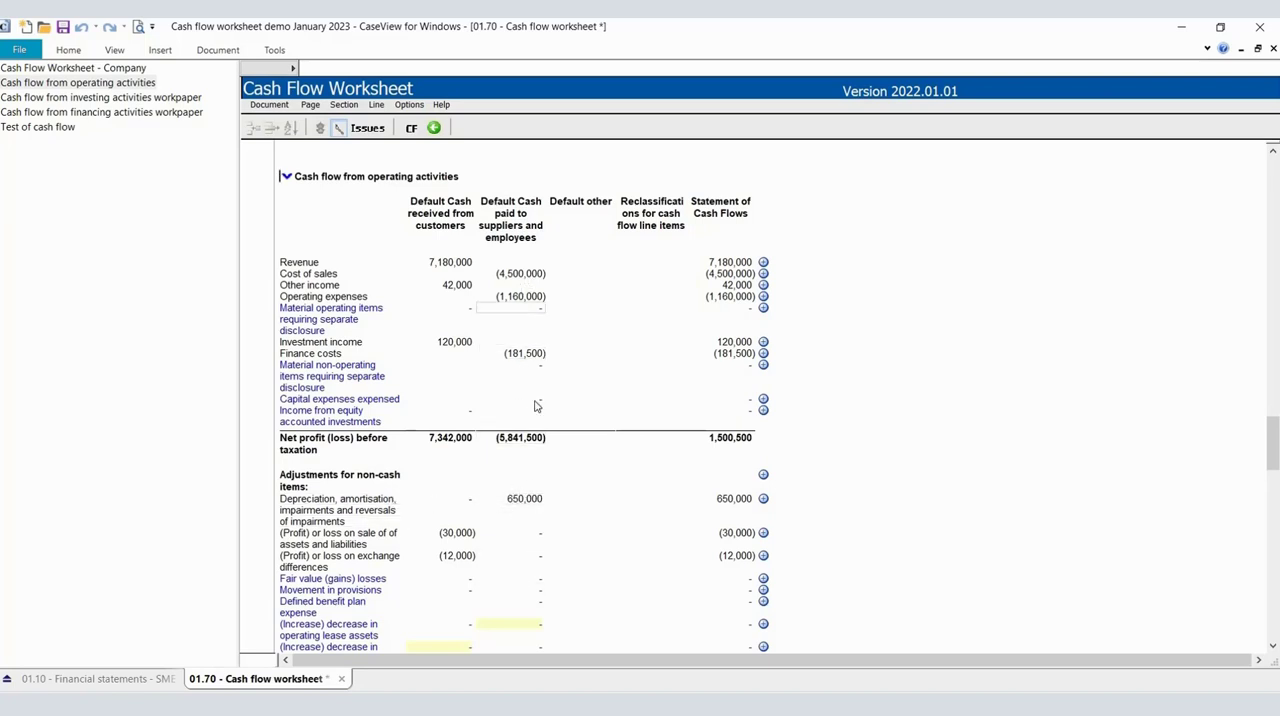
Review the operating activities workpaper from the non-cash adjustments through working capital changes to cash generated from operations and separately presented items.
{"action": "scroll", "coordinate": [537, 443], "scroll_direction": "down", "scroll_amount": 7}
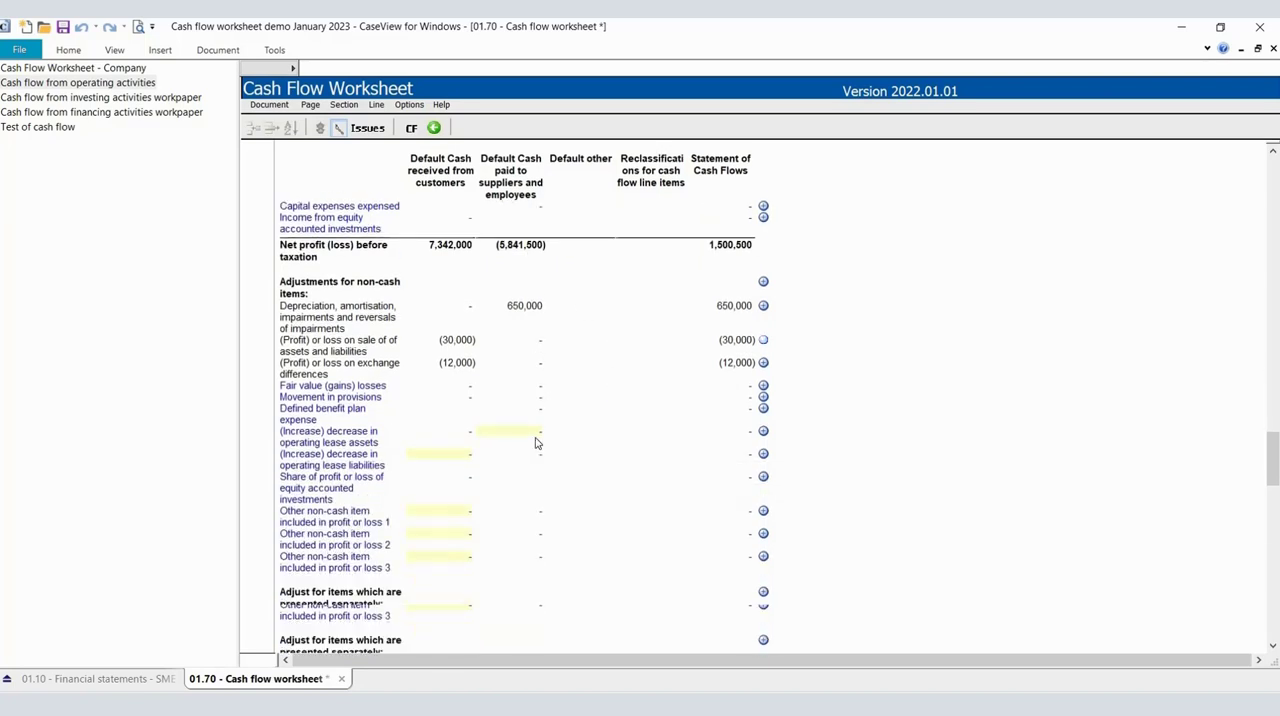
{"action": "scroll", "coordinate": [527, 538], "scroll_direction": "down", "scroll_amount": 4}
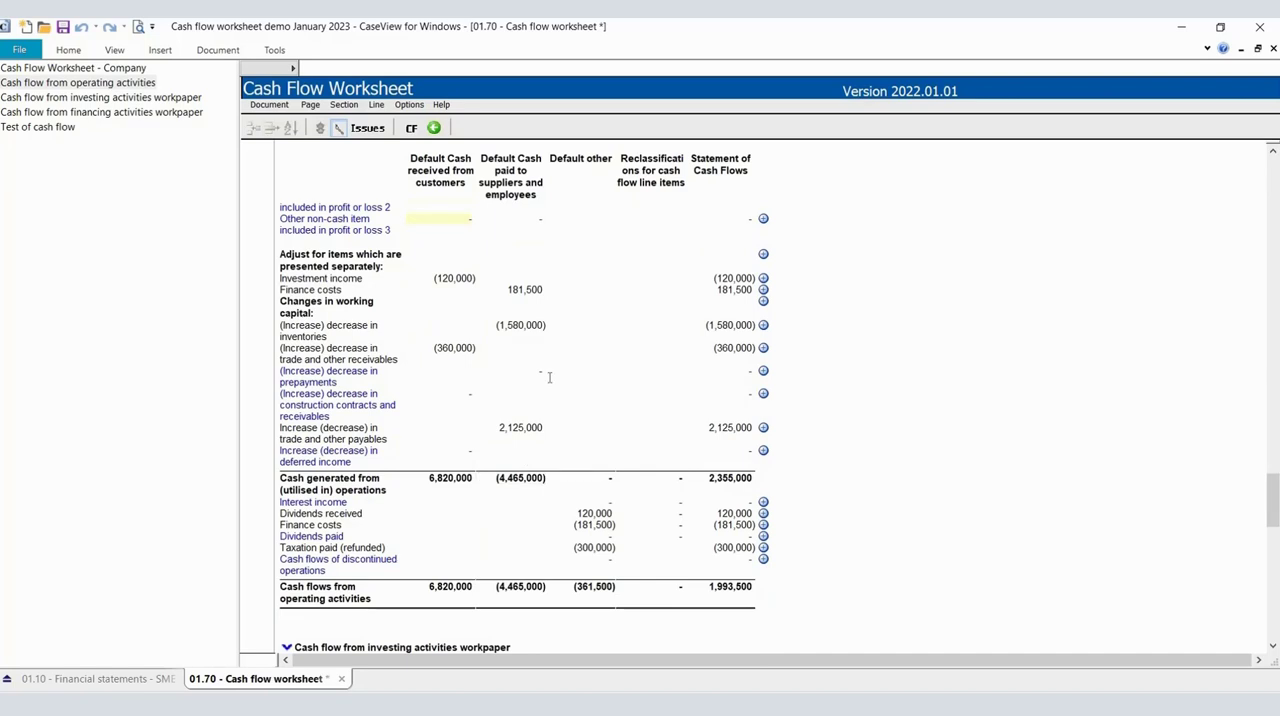
{"action": "scroll", "coordinate": [549, 377], "scroll_direction": "up", "scroll_amount": 6}
{"action": "scroll", "coordinate": [549, 377], "scroll_direction": "up", "scroll_amount": 3}
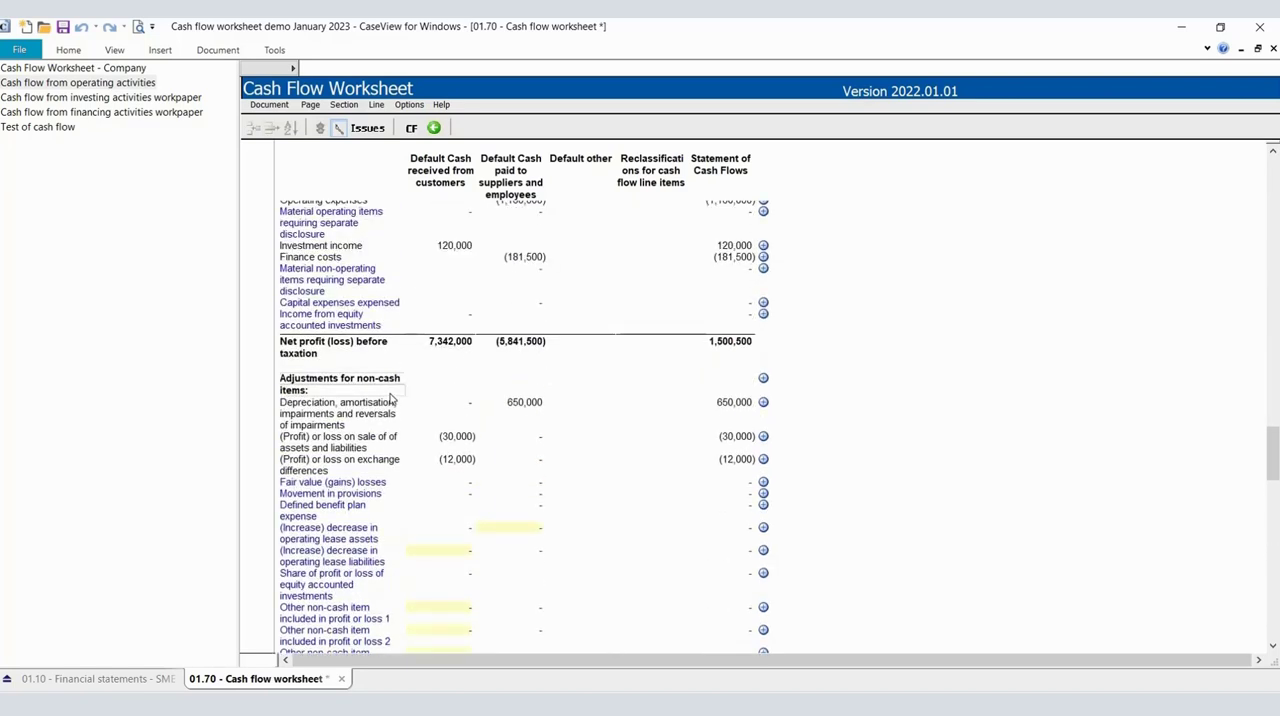
{"action": "left_click", "coordinate": [523, 439]}
{"action": "scroll", "coordinate": [520, 442], "scroll_direction": "down", "scroll_amount": 4}
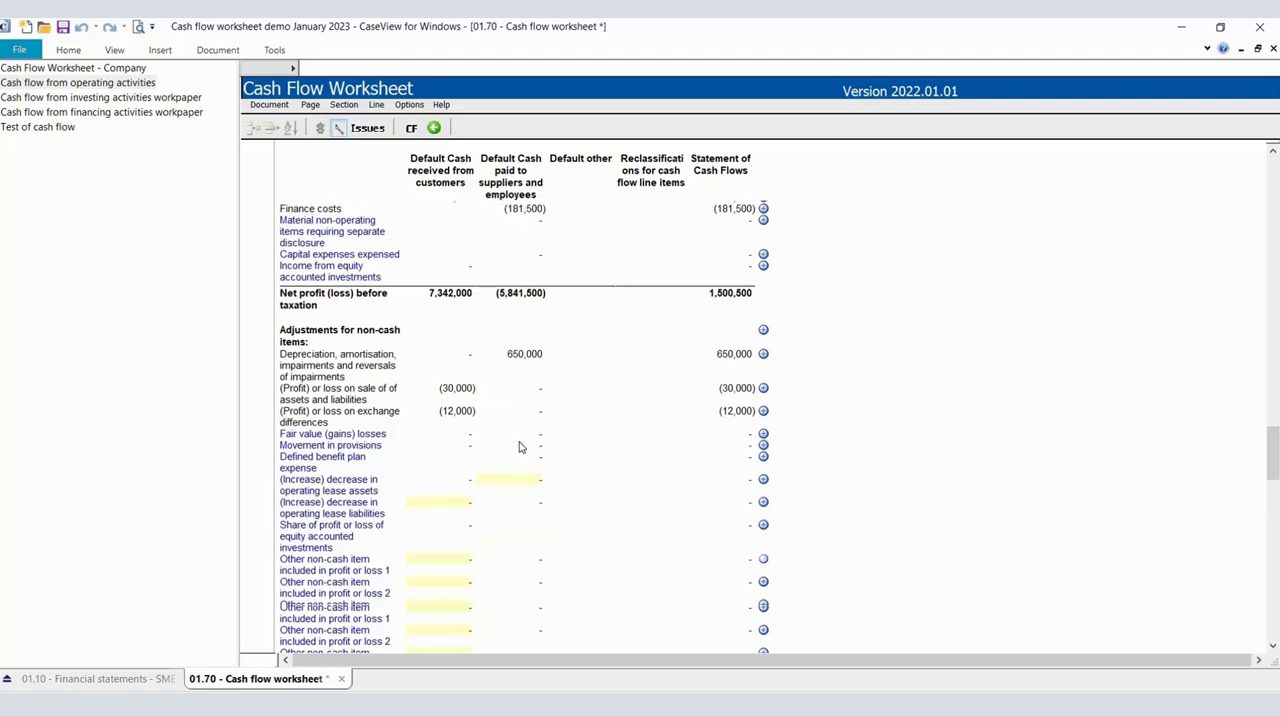
{"action": "scroll", "coordinate": [519, 447], "scroll_direction": "down", "scroll_amount": 1}
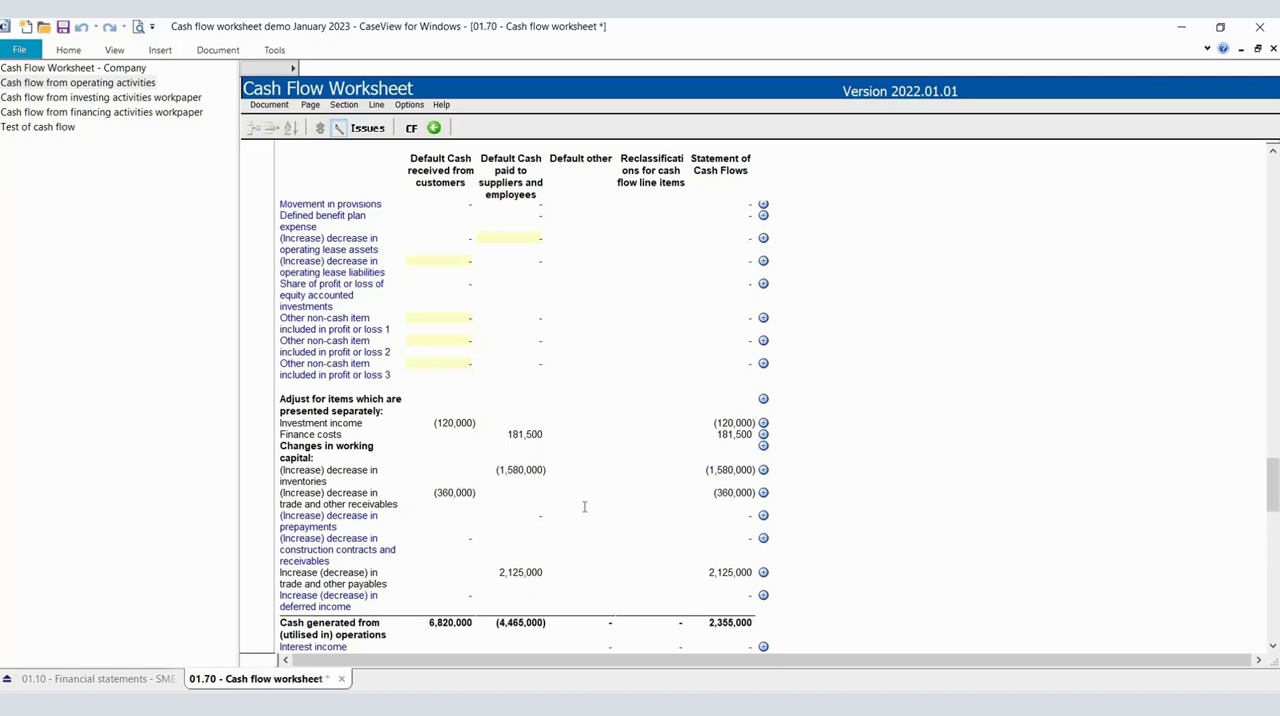
{"action": "scroll", "coordinate": [585, 507], "scroll_direction": "down", "scroll_amount": 1}
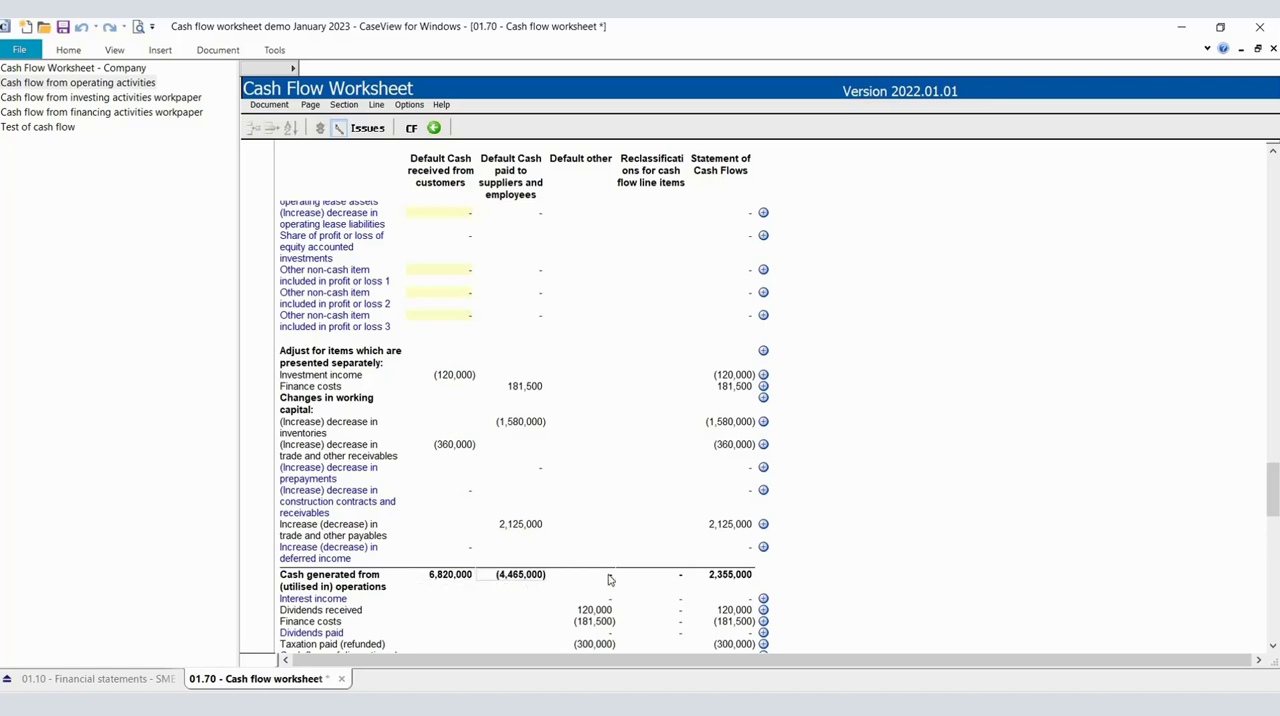
{"action": "scroll", "coordinate": [702, 578], "scroll_direction": "down", "scroll_amount": 1}
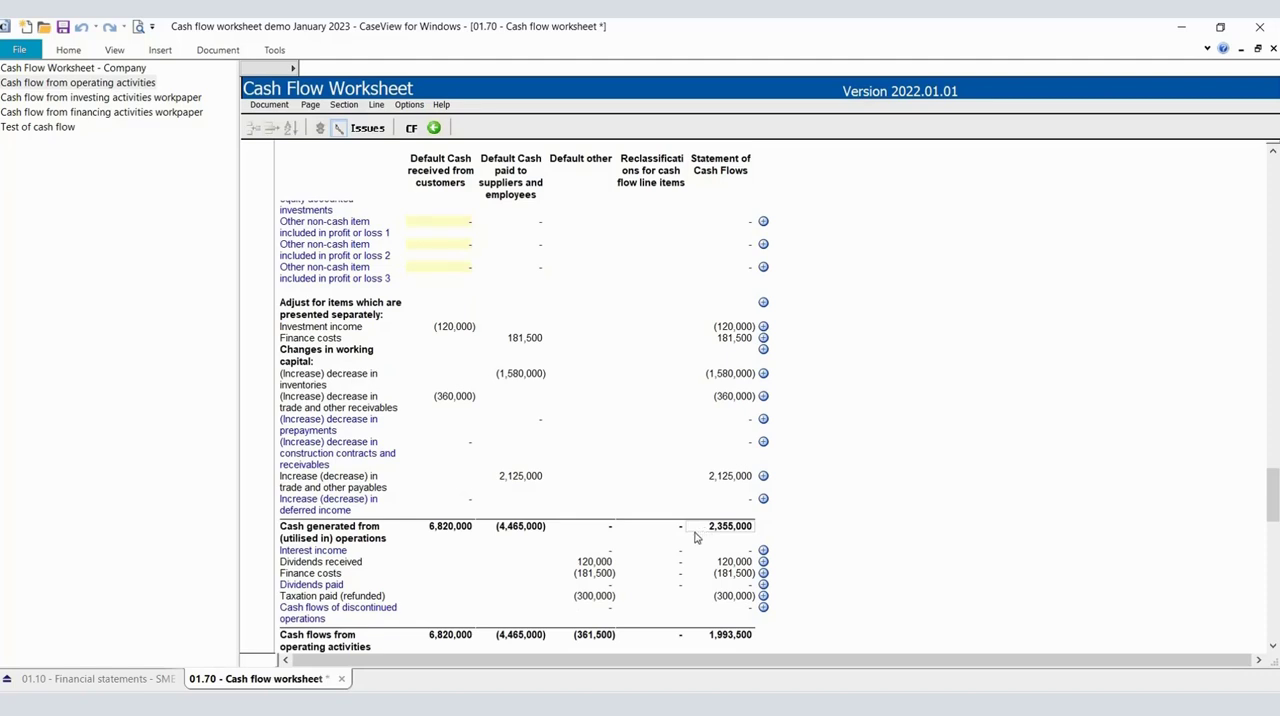
In the financial statements' Statement of Cash Flows, use Builder mode to turn off the Cash receipts from customers line, then exit Builder mode.
{"action": "left_click", "coordinate": [127, 678]}
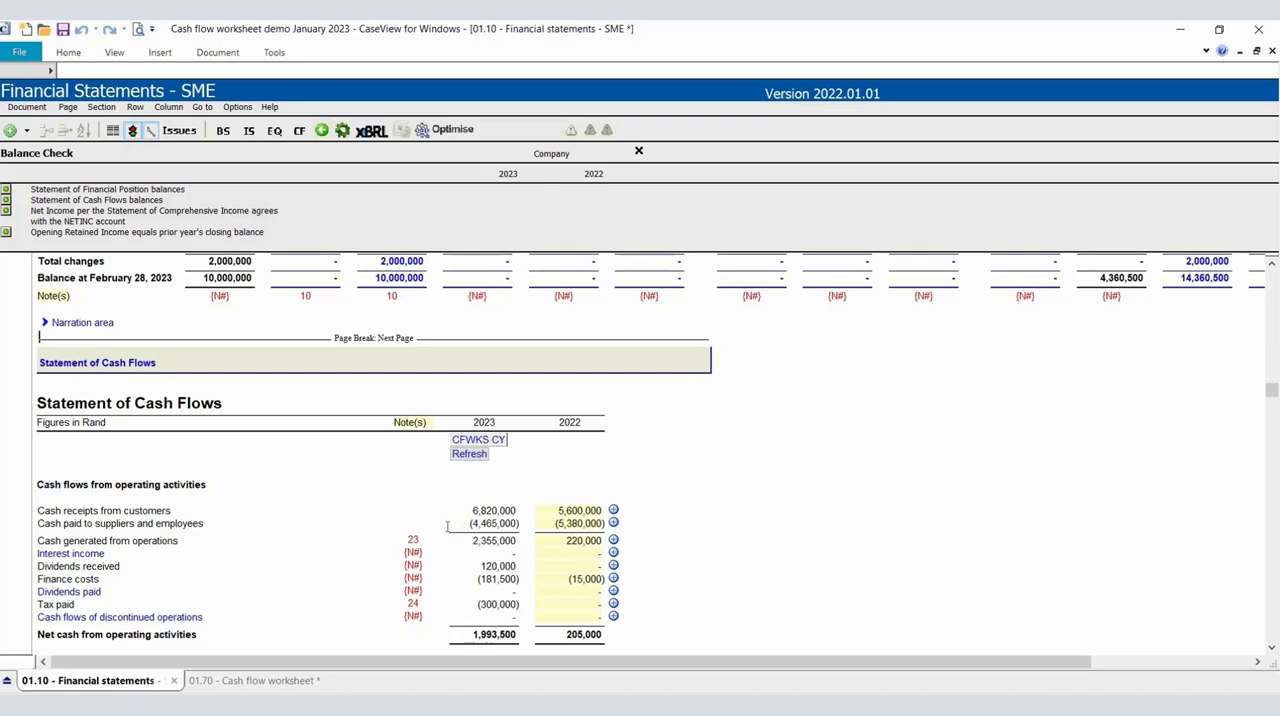
{"action": "scroll", "coordinate": [447, 527], "scroll_direction": "down", "scroll_amount": 1}
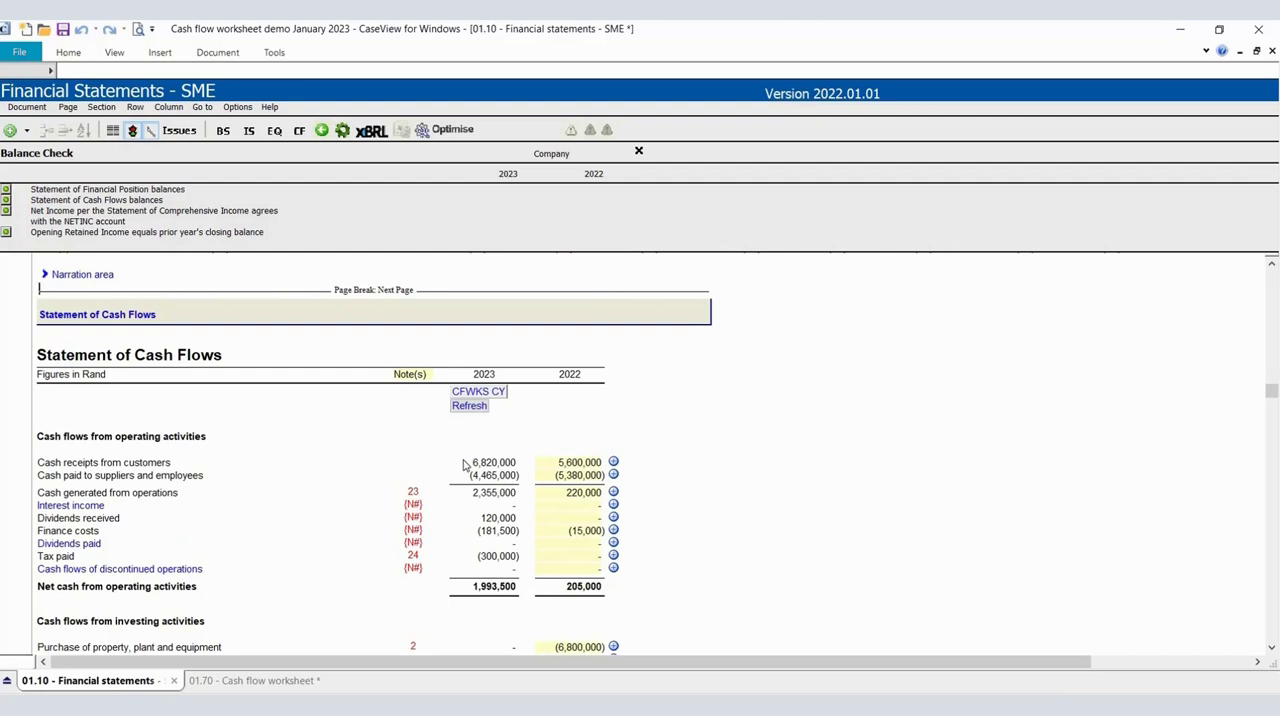
{"action": "left_click", "coordinate": [241, 107]}
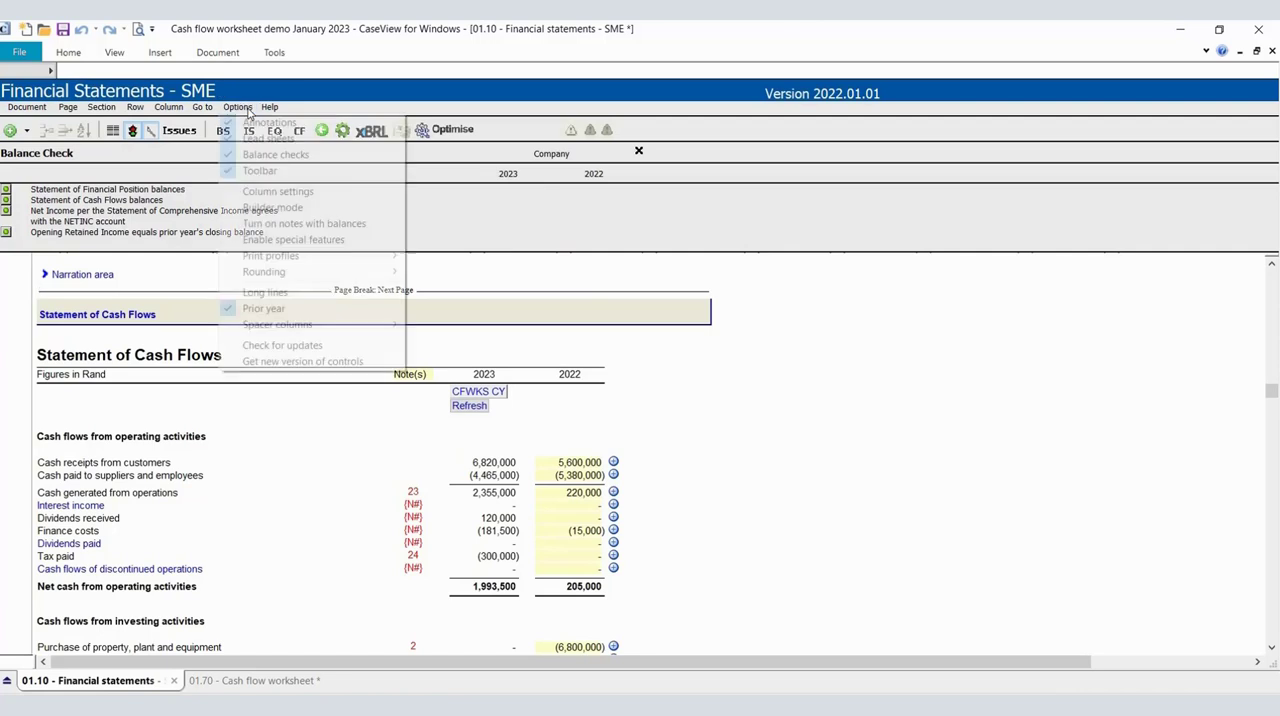
{"action": "left_click", "coordinate": [287, 210]}
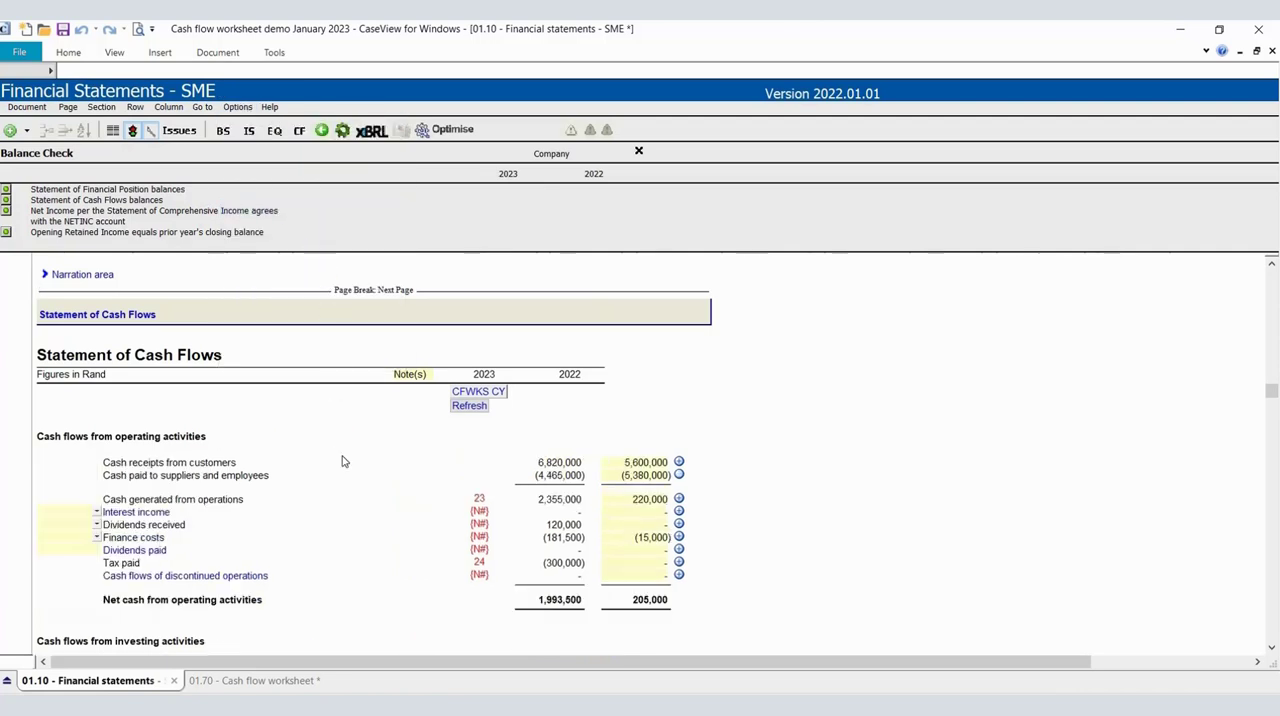
{"action": "right_click", "coordinate": [245, 467]}
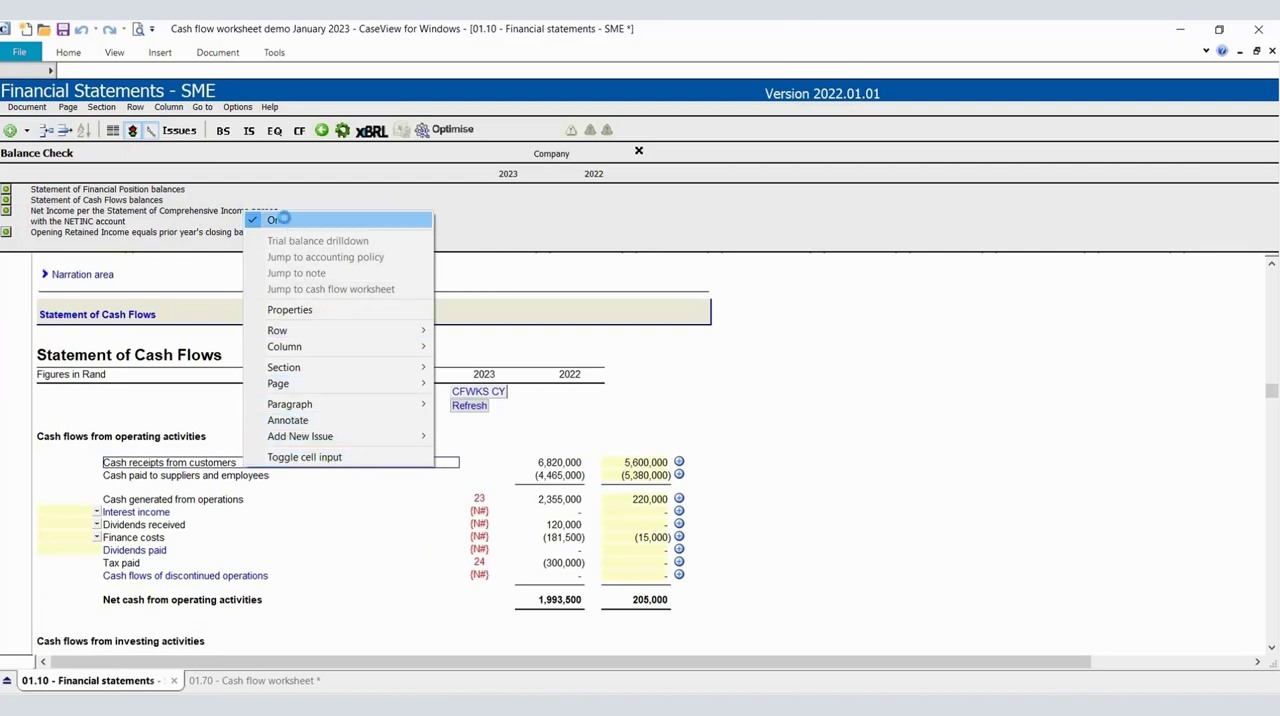
{"action": "left_click", "coordinate": [285, 220]}
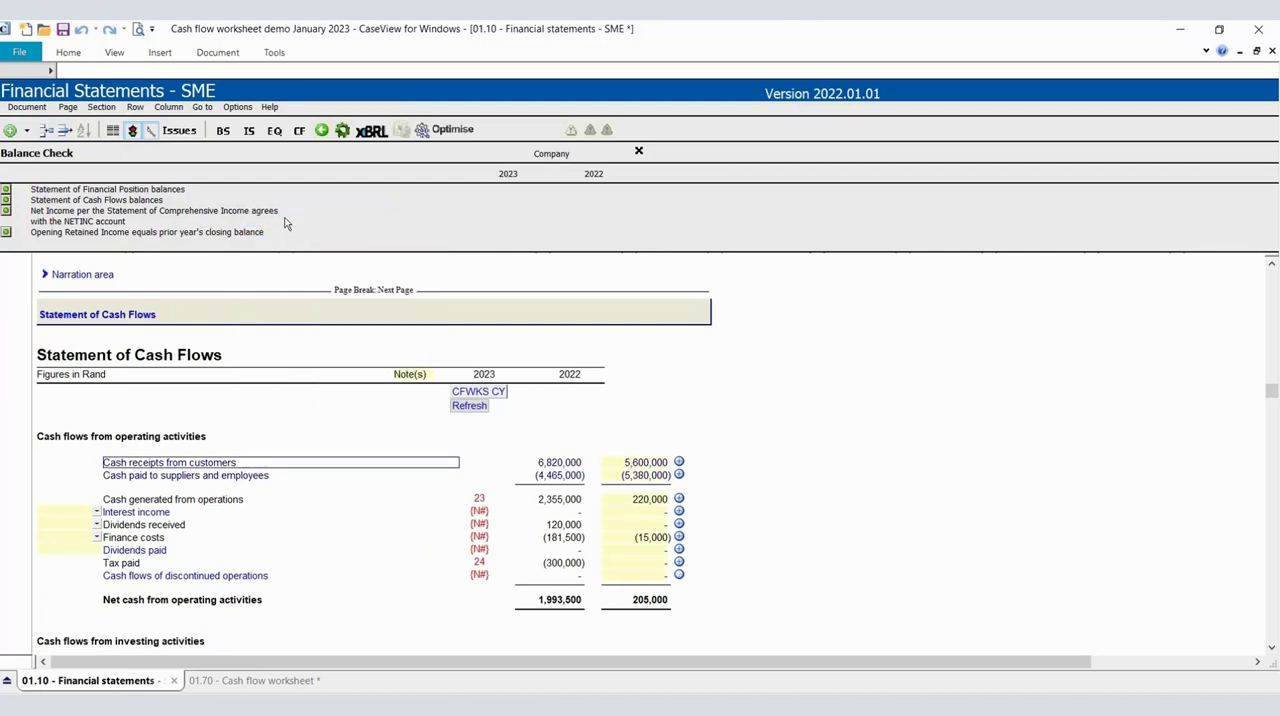
{"action": "left_click", "coordinate": [237, 107]}
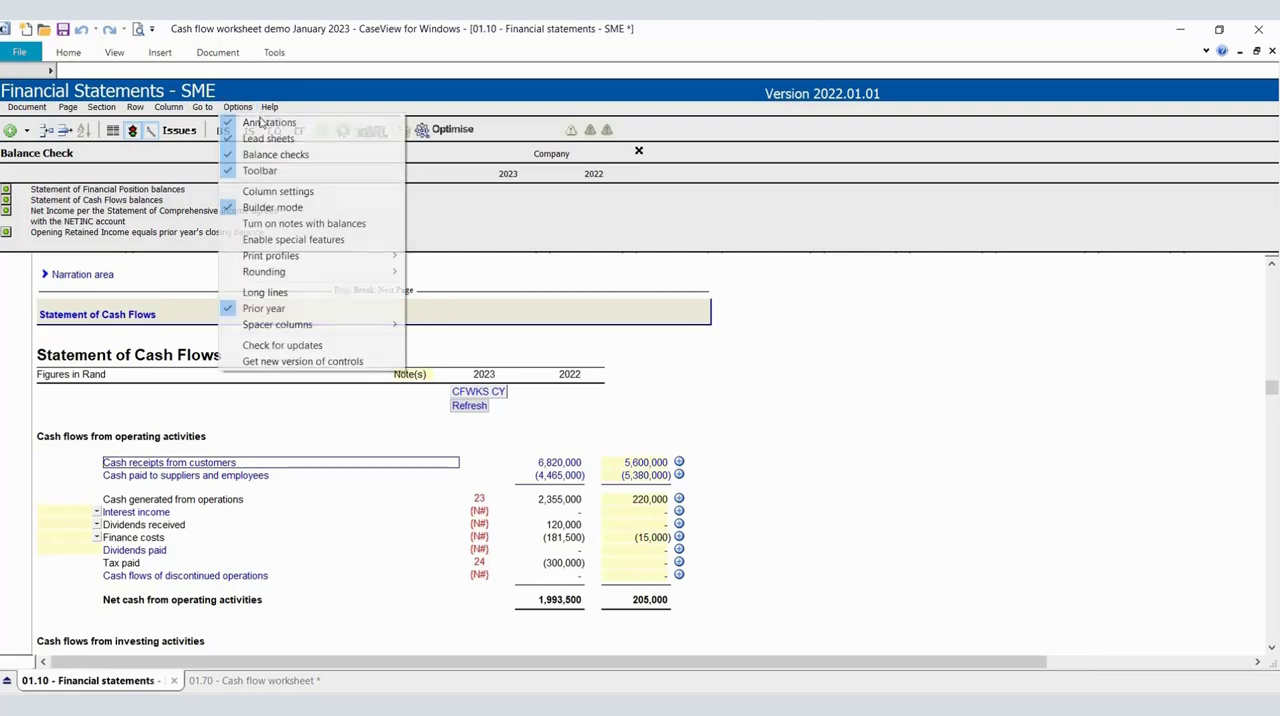
{"action": "left_click", "coordinate": [283, 207]}
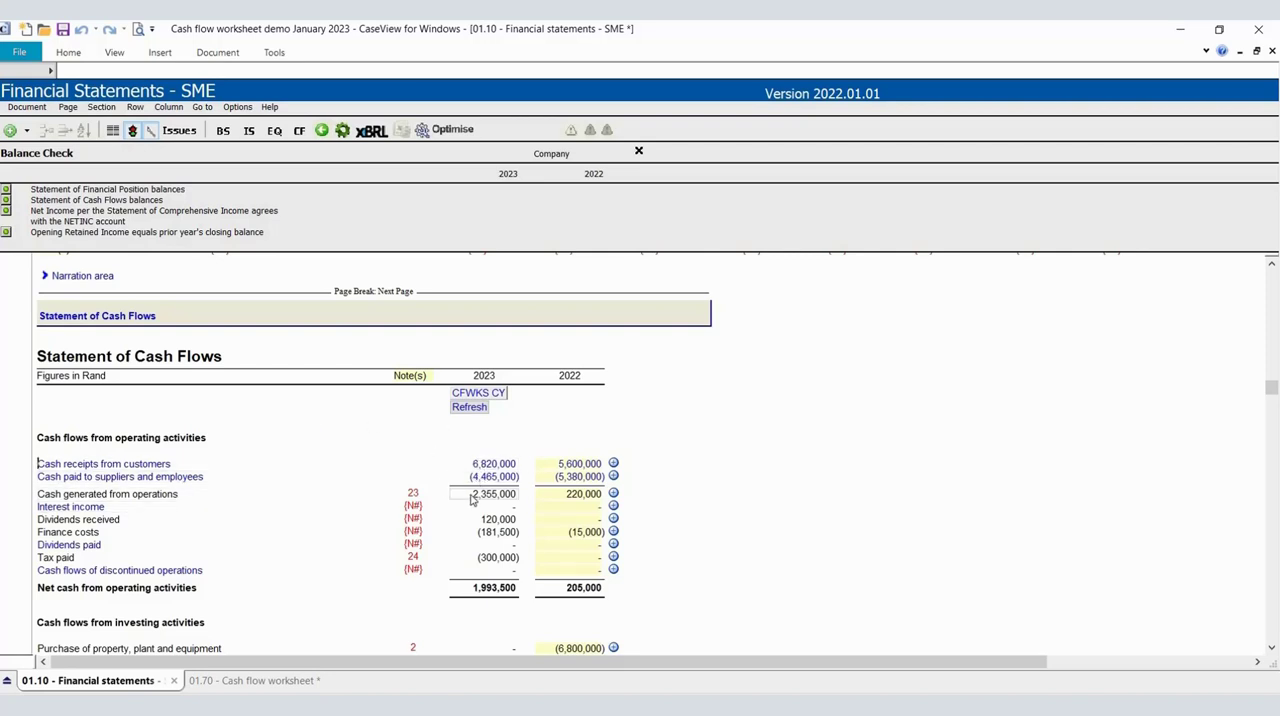
Return to the cash flow worksheet and check cash generated from operations and the dividends received line in the operating activities workpaper.
{"action": "left_click", "coordinate": [244, 682]}
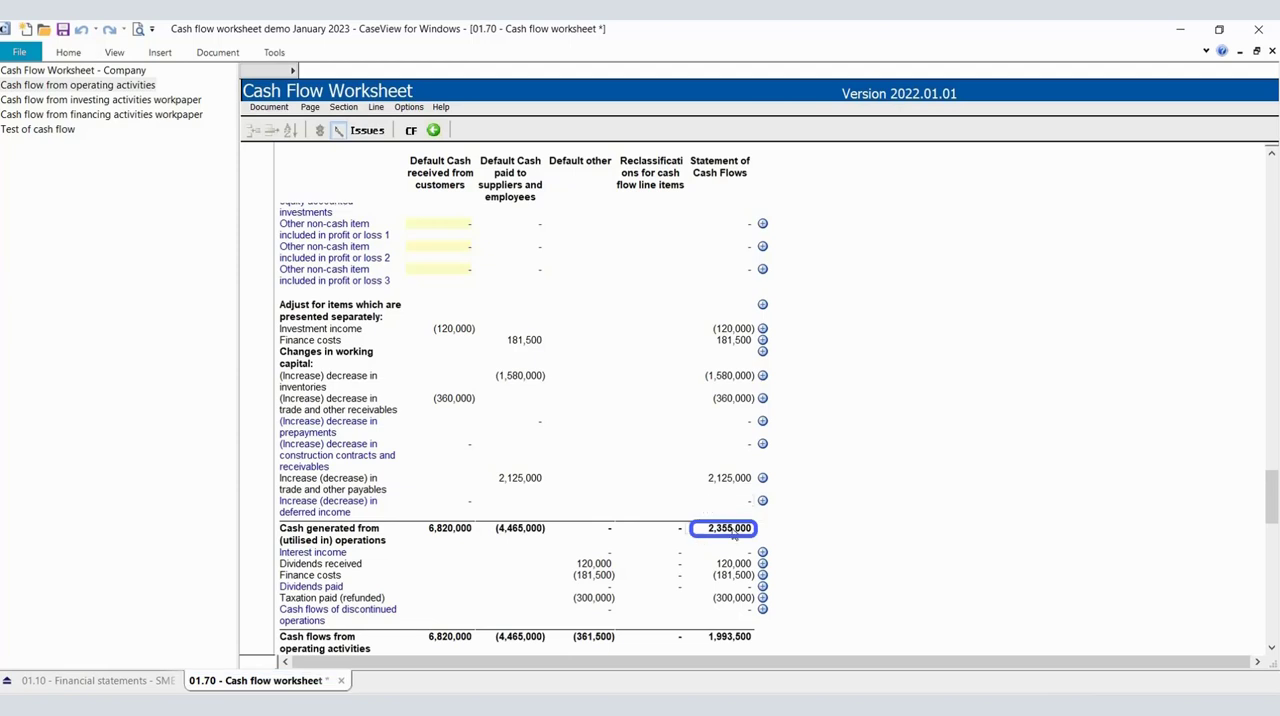
{"action": "scroll", "coordinate": [734, 536], "scroll_direction": "down", "scroll_amount": 2}
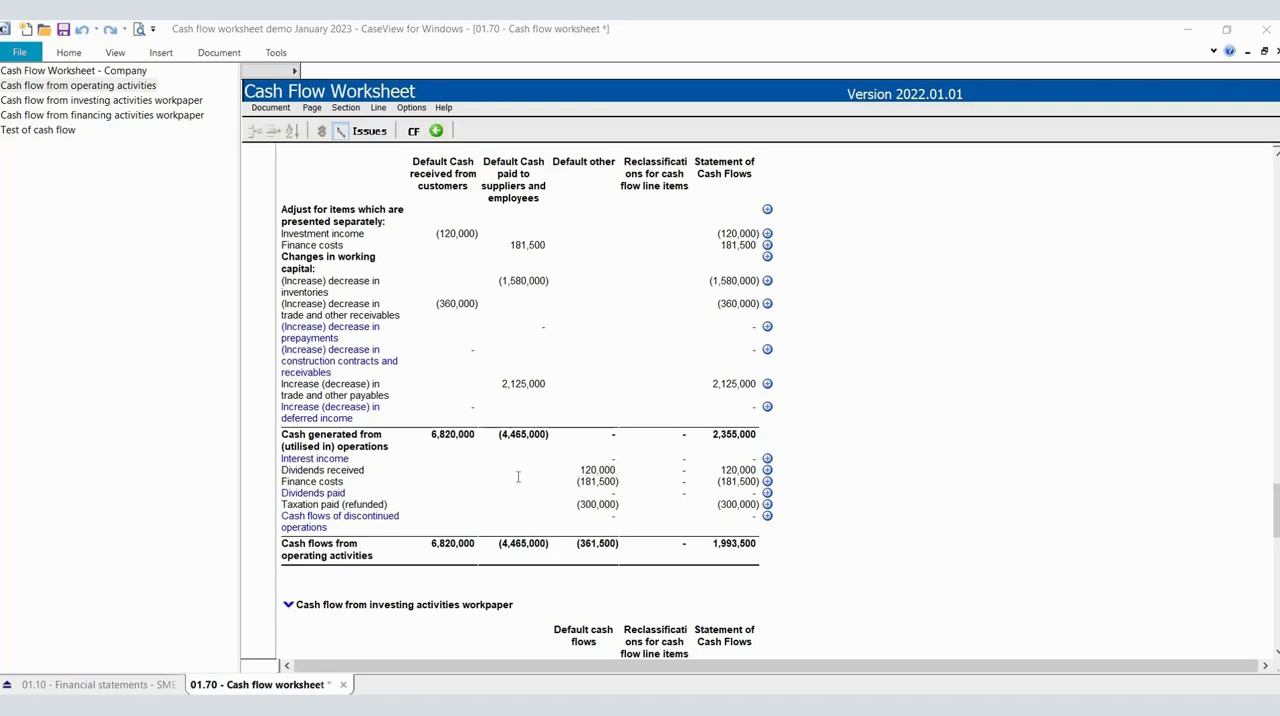
{"action": "left_click", "coordinate": [569, 476]}
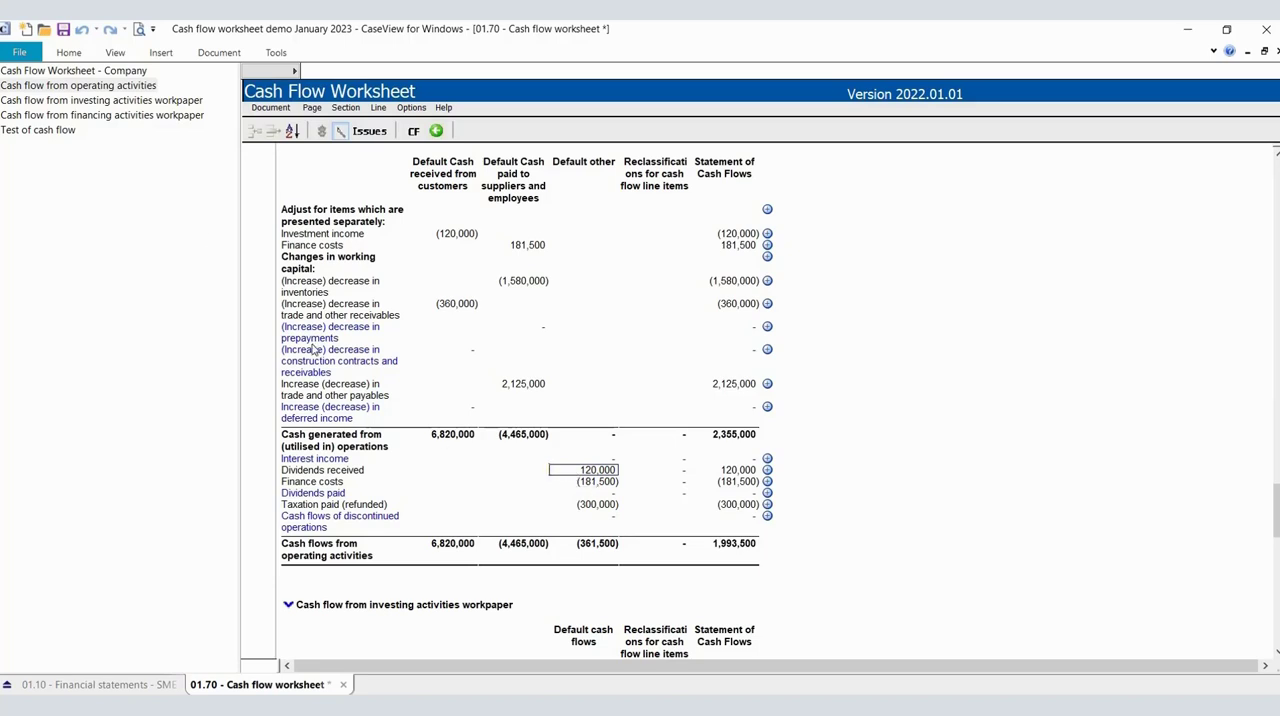
In the investing activities workpaper, enter a reclassification of 120,000 for Dividends received.
{"action": "left_click", "coordinate": [108, 101]}
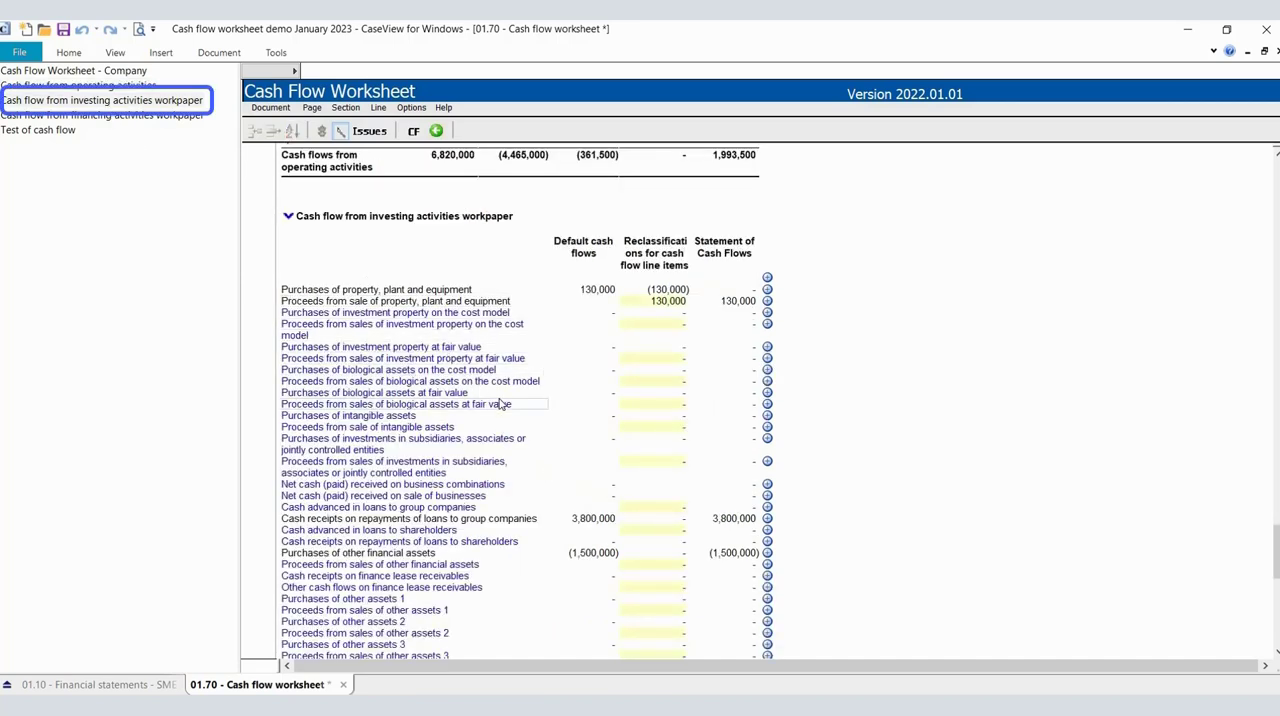
{"action": "scroll", "coordinate": [500, 404], "scroll_direction": "down", "scroll_amount": 5}
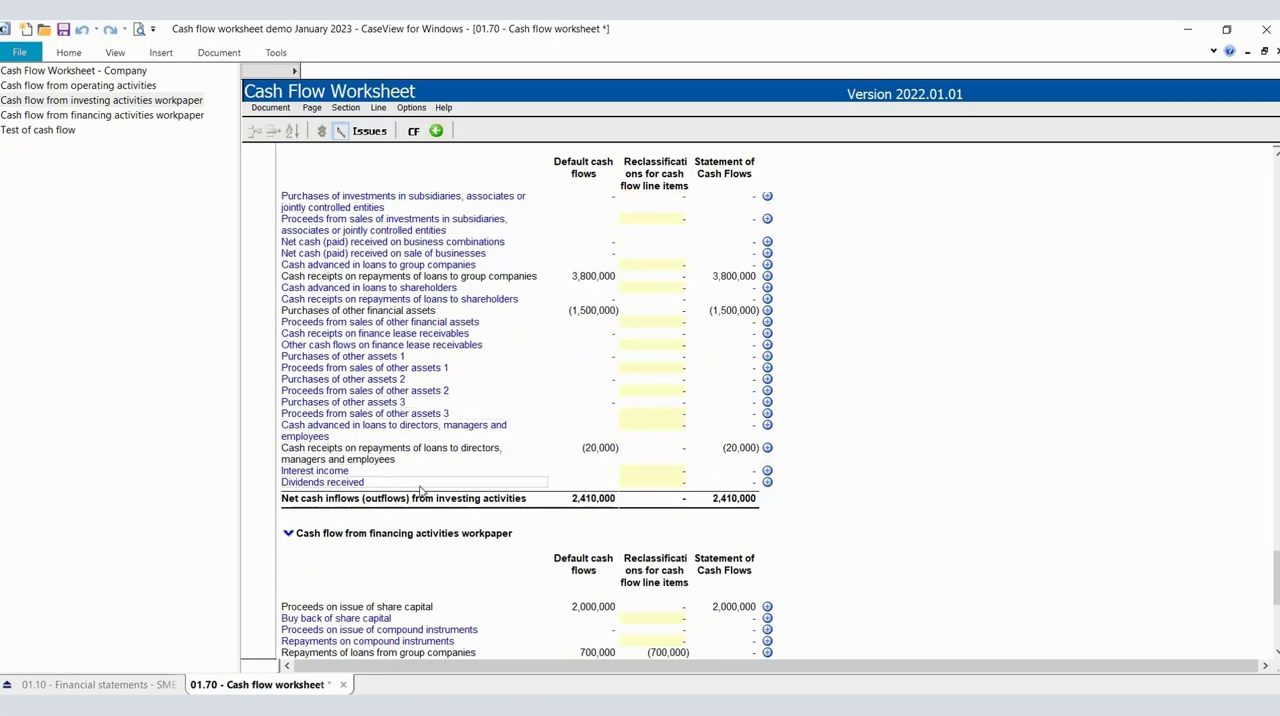
{"action": "left_click", "coordinate": [636, 487]}
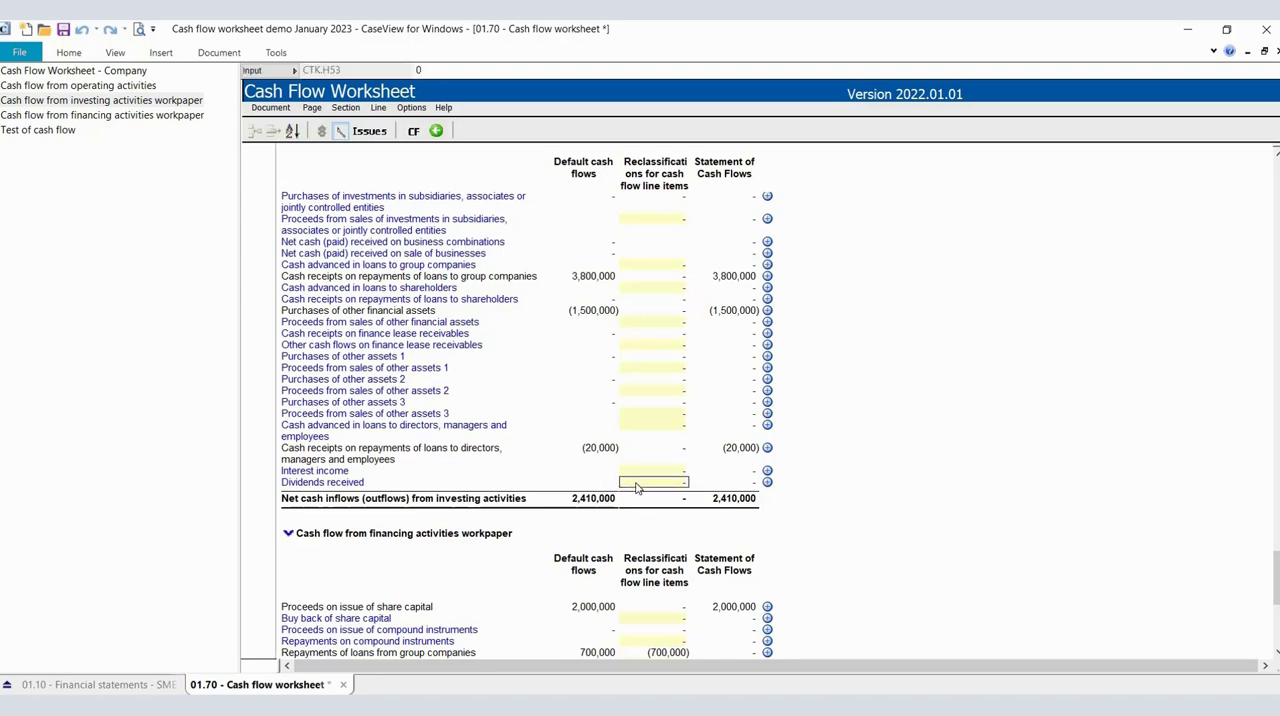
{"action": "type", "text": "120"}
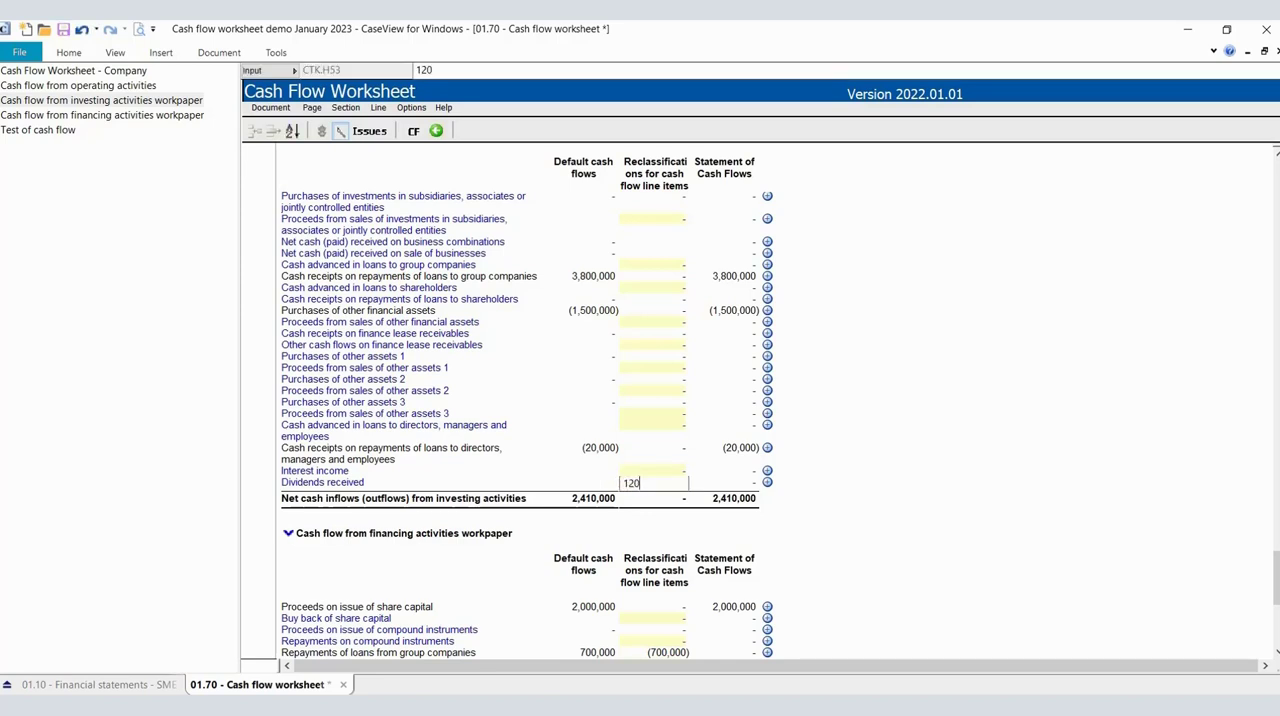
{"action": "type", "text": "000"}
{"action": "key", "text": "Return"}
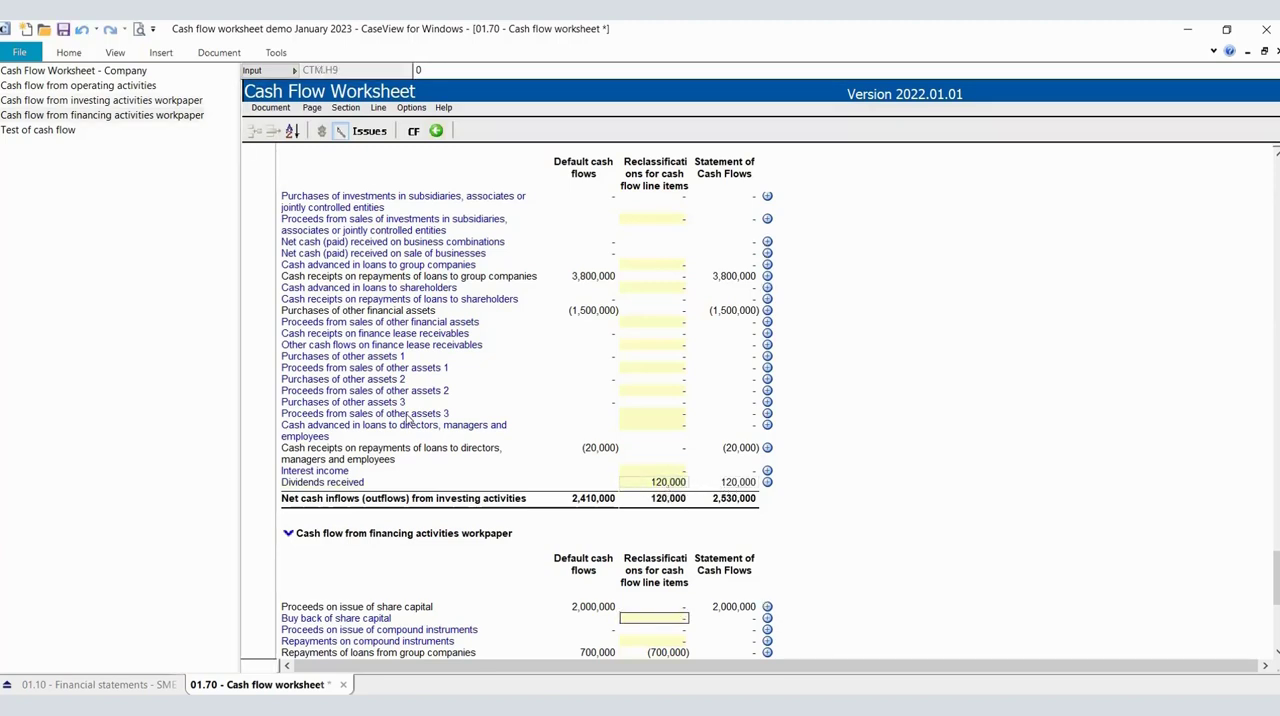
Check how the dividends received reclassification carries through to the operating activities workpaper and its Statement of Cash Flows column.
{"action": "left_click", "coordinate": [92, 114]}
{"action": "scroll", "coordinate": [565, 401], "scroll_direction": "up", "scroll_amount": 3}
{"action": "scroll", "coordinate": [565, 401], "scroll_direction": "up", "scroll_amount": 5}
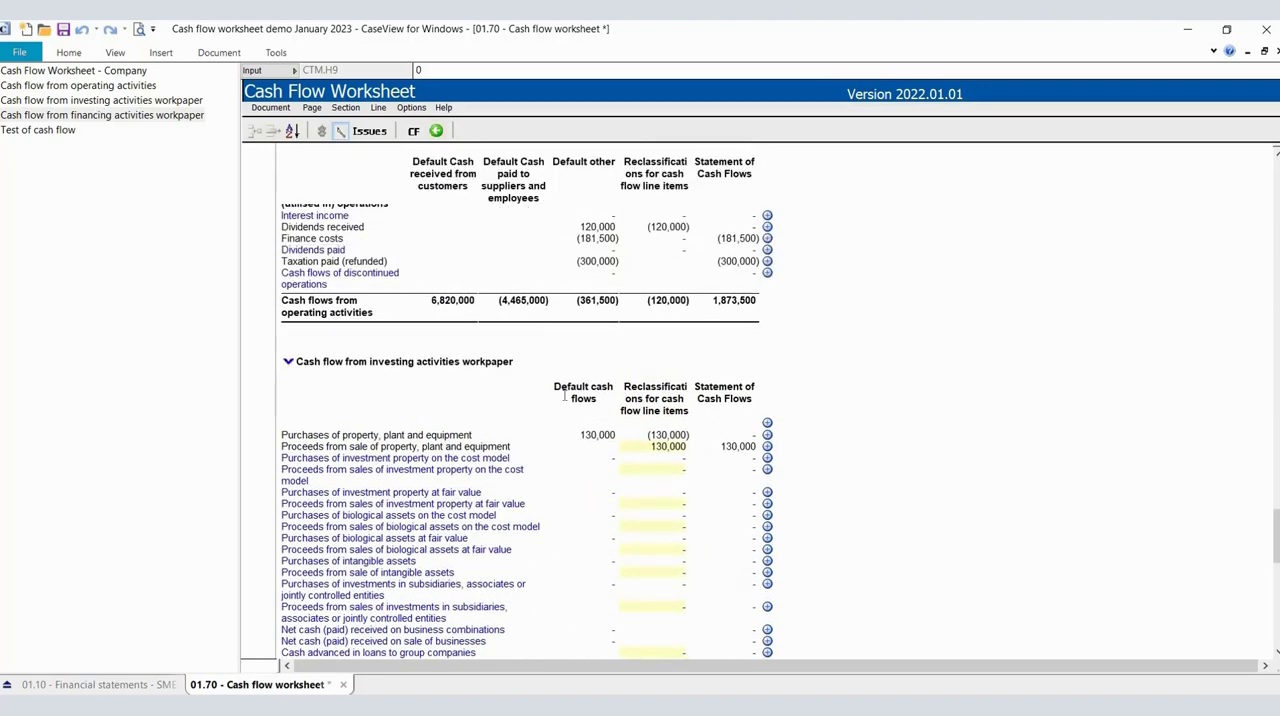
{"action": "scroll", "coordinate": [565, 401], "scroll_direction": "up", "scroll_amount": 2}
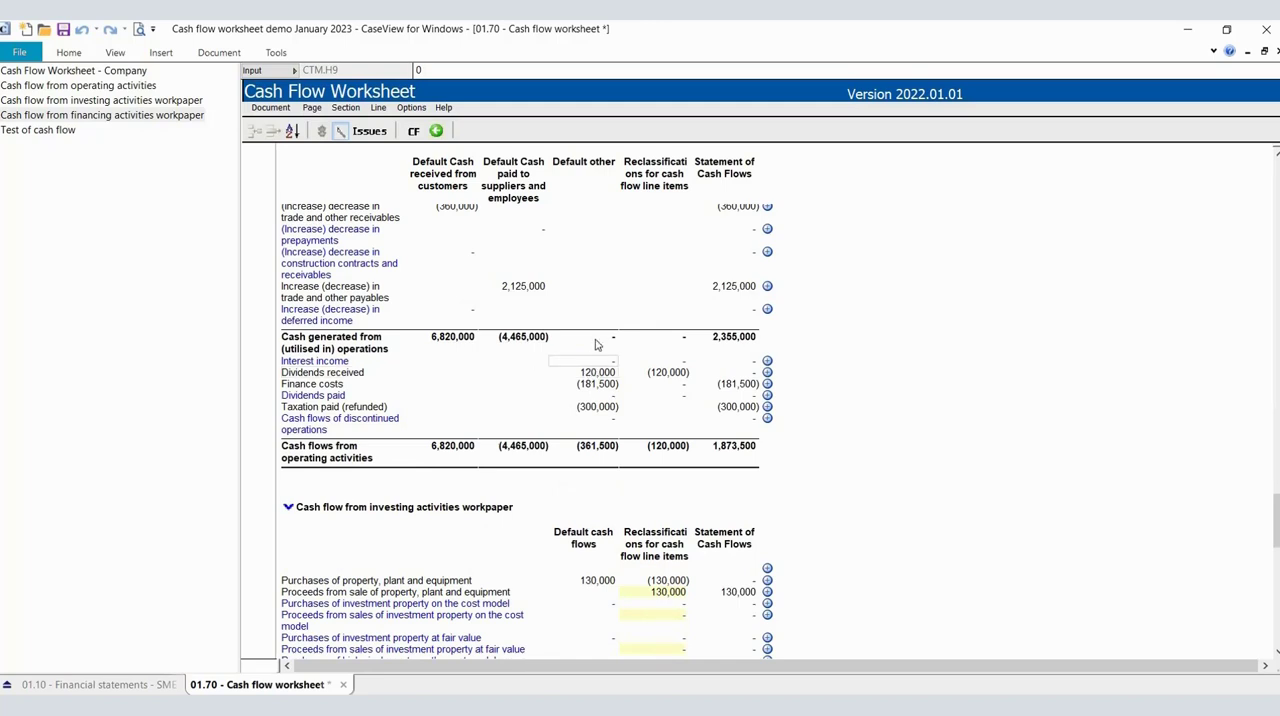
{"action": "left_click", "coordinate": [597, 376]}
{"action": "left_click", "coordinate": [718, 378]}
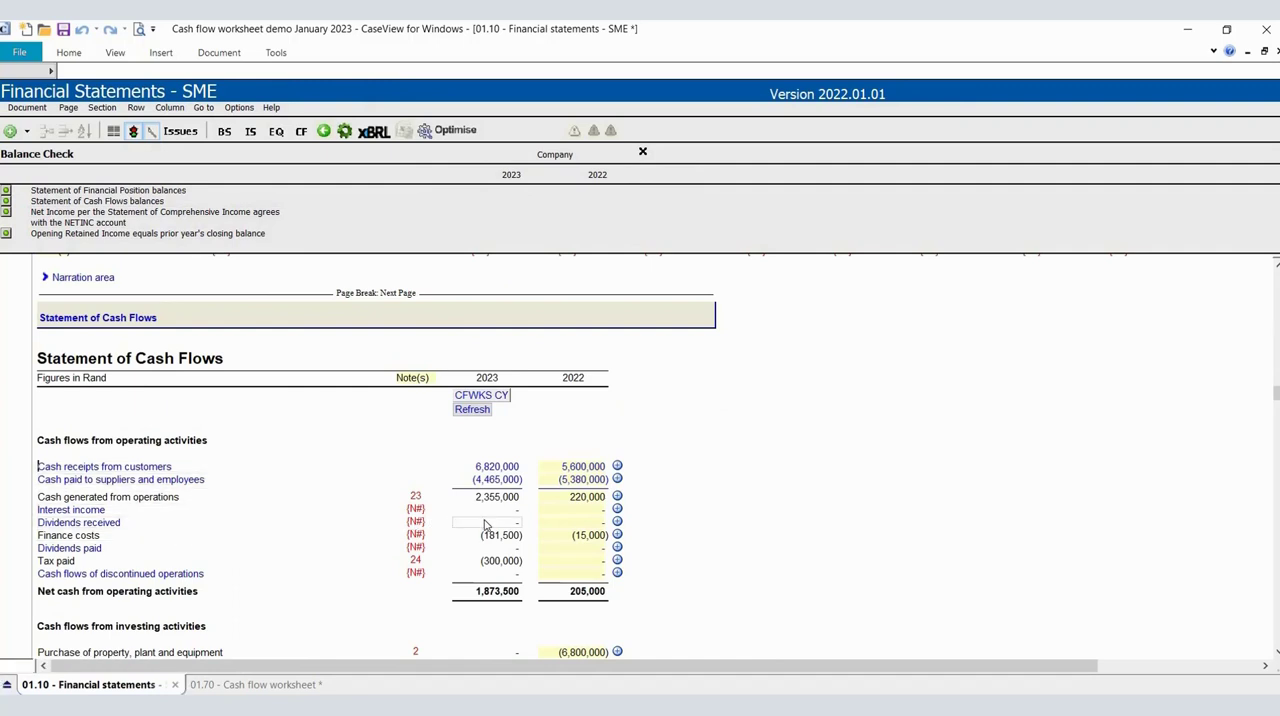
Compare dividends received under operating and investing activities in the Statement of Cash Flows, then return to the cash flow worksheet.
{"action": "scroll", "coordinate": [485, 524], "scroll_direction": "down", "scroll_amount": 10}
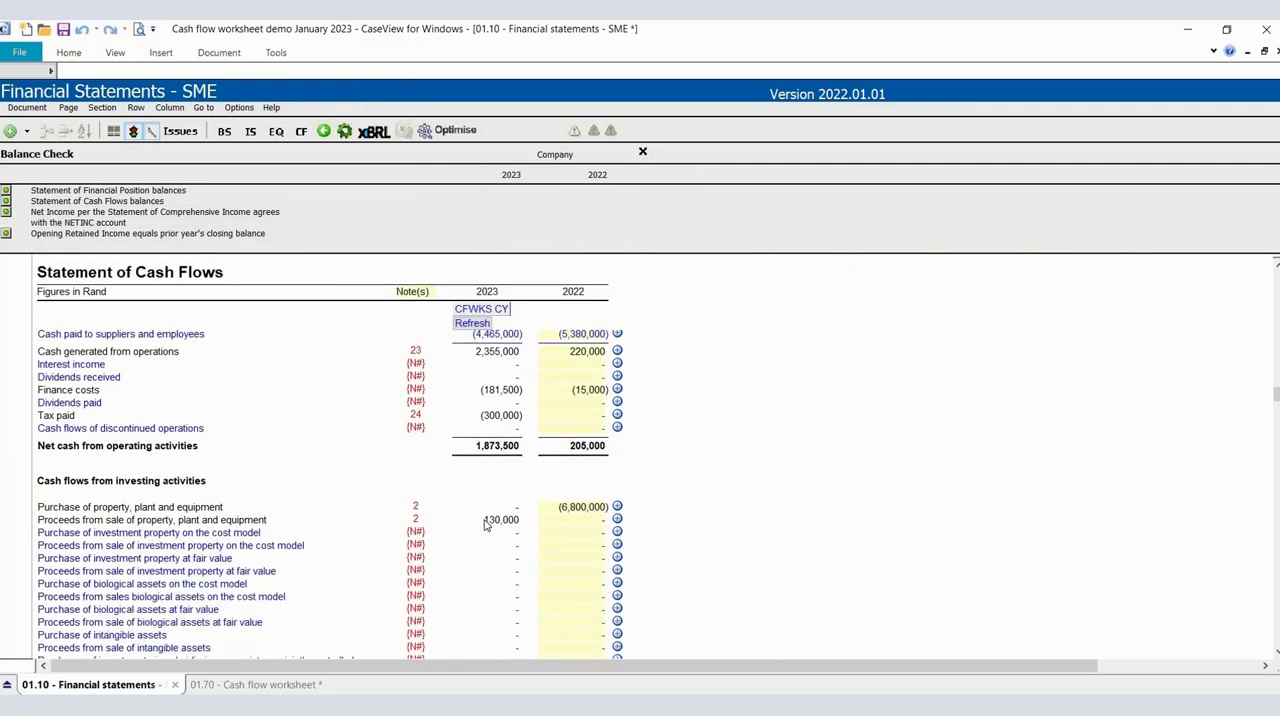
{"action": "scroll", "coordinate": [485, 524], "scroll_direction": "down", "scroll_amount": 4}
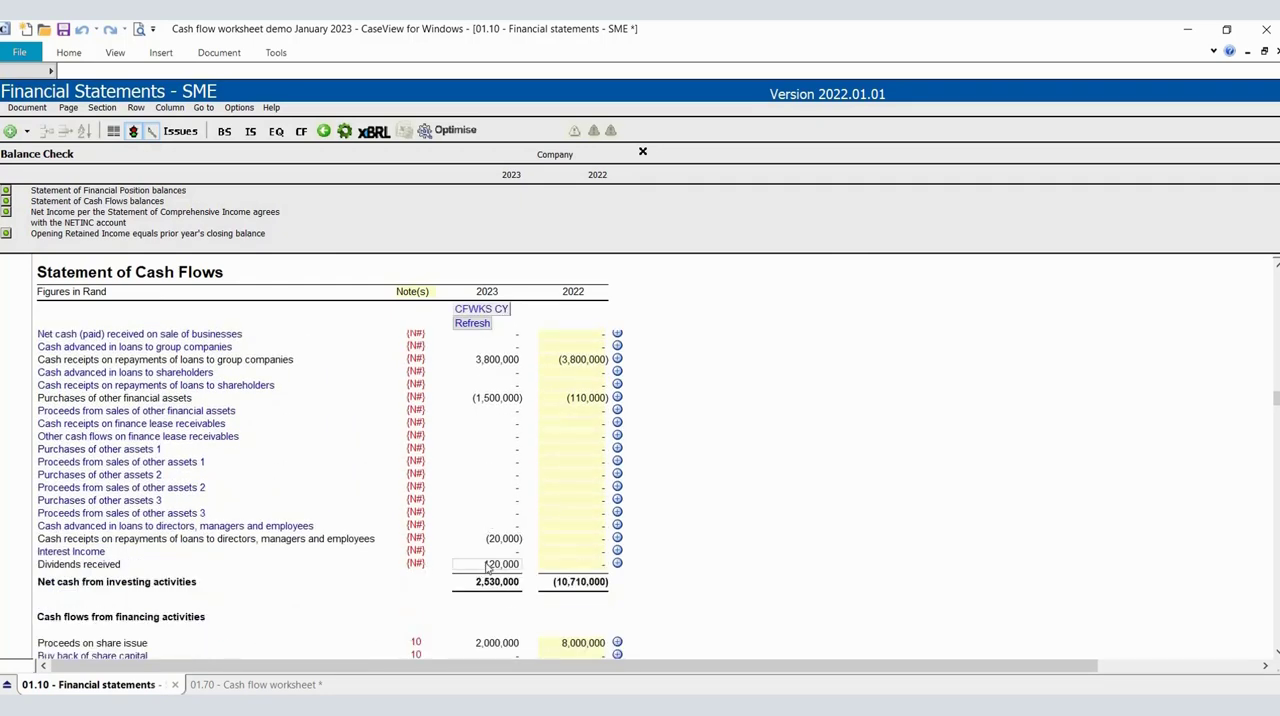
{"action": "left_click", "coordinate": [285, 684]}
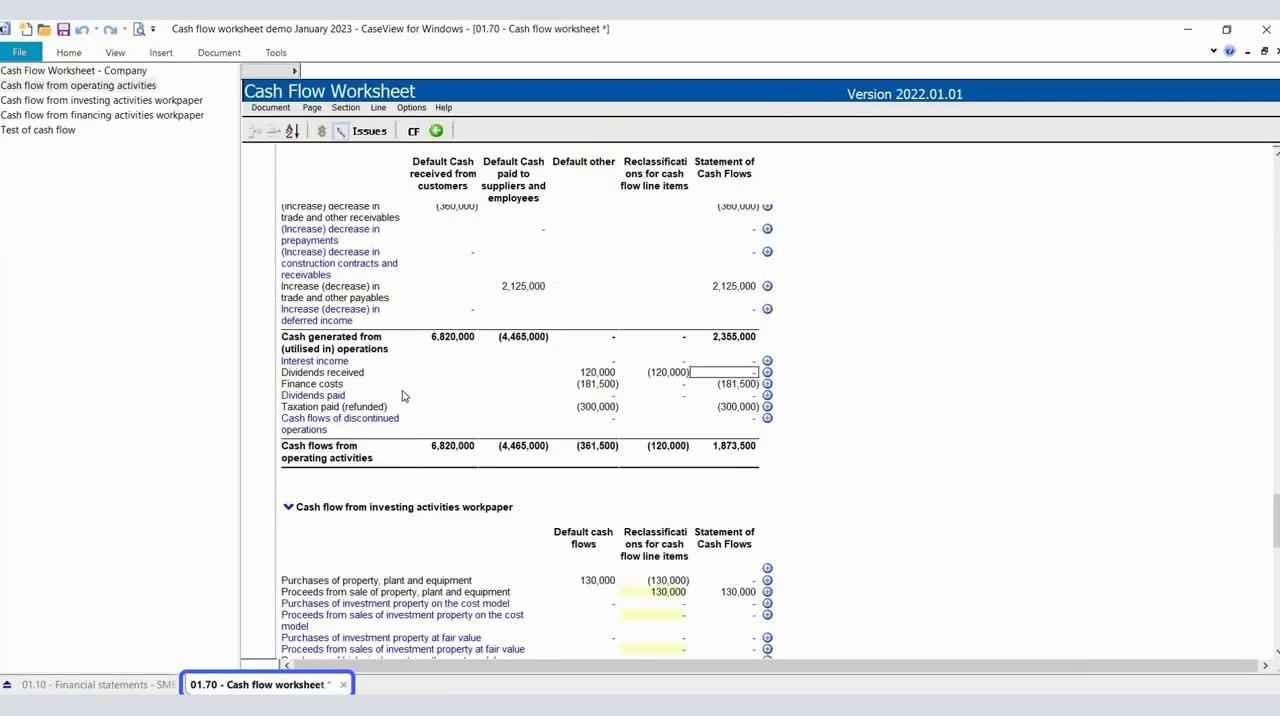